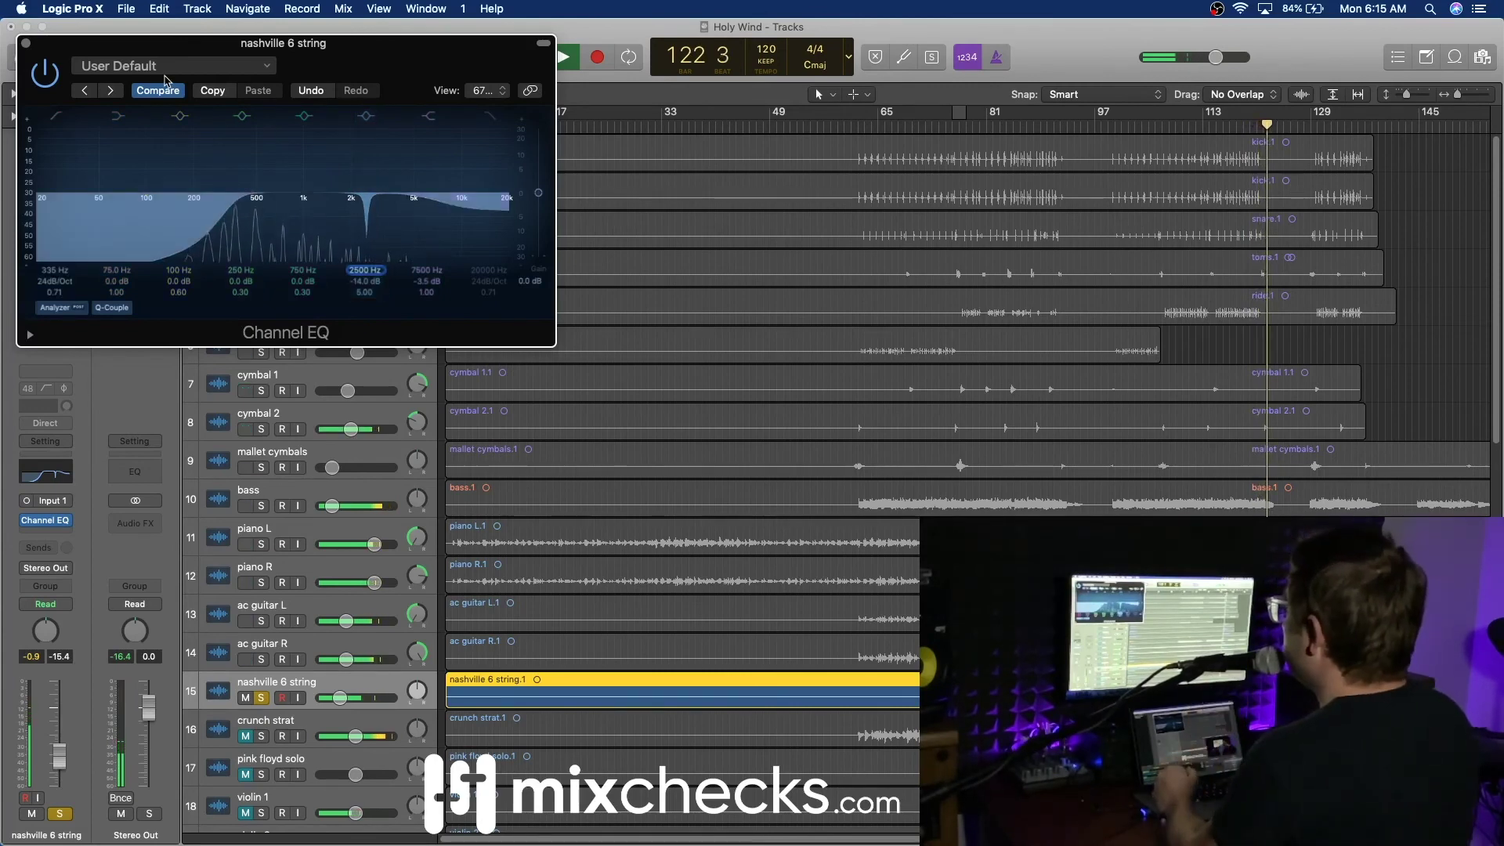
Step: Play from about bar 110 and bypass, then re-enable, the nashville 6 string's Channel EQ to compare the sound
left_click(1188, 125)
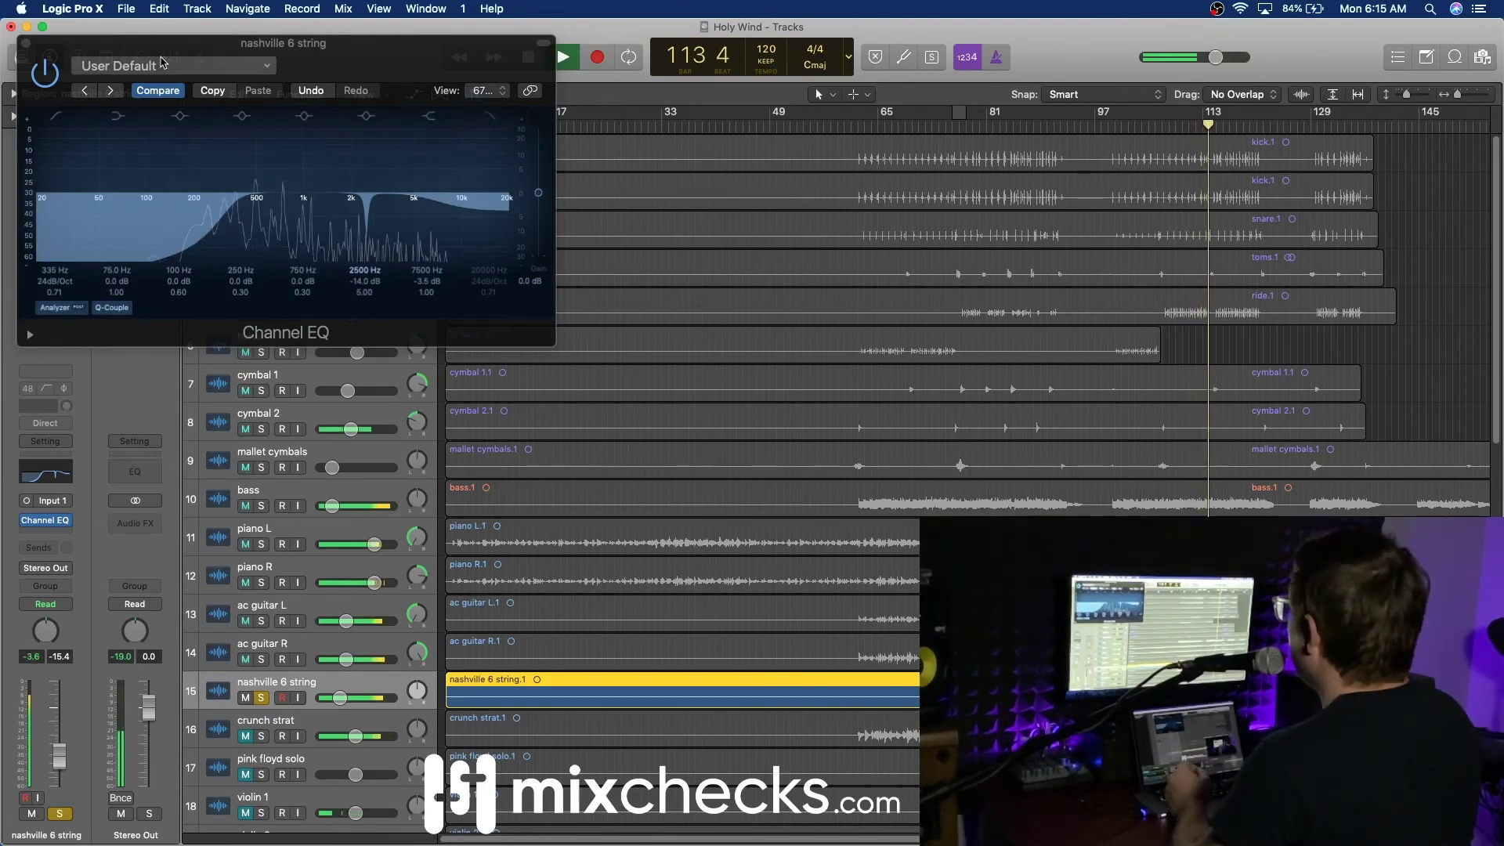
left_click(46, 79)
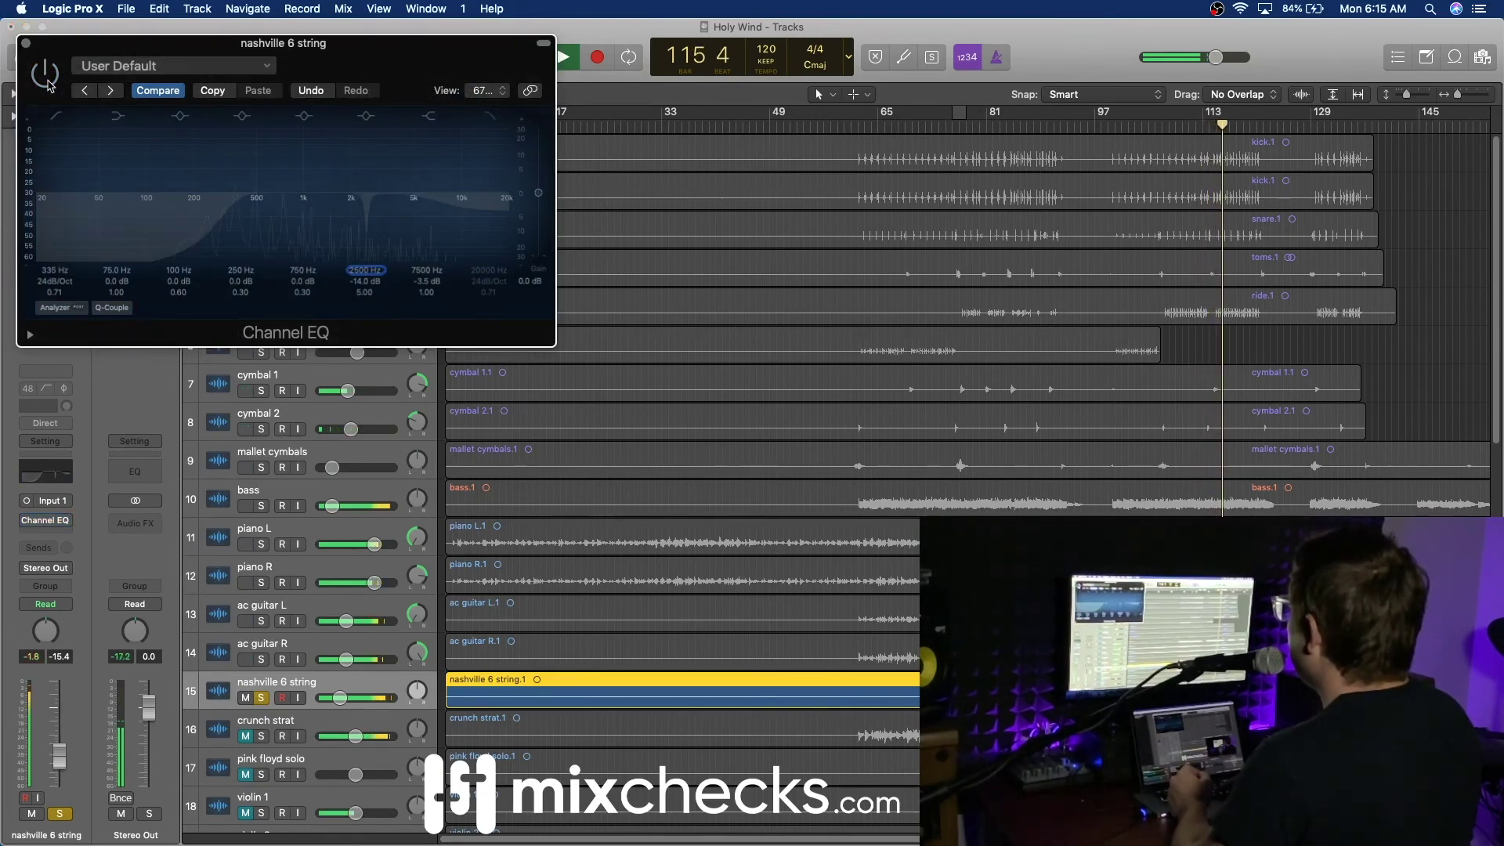
left_click(47, 78)
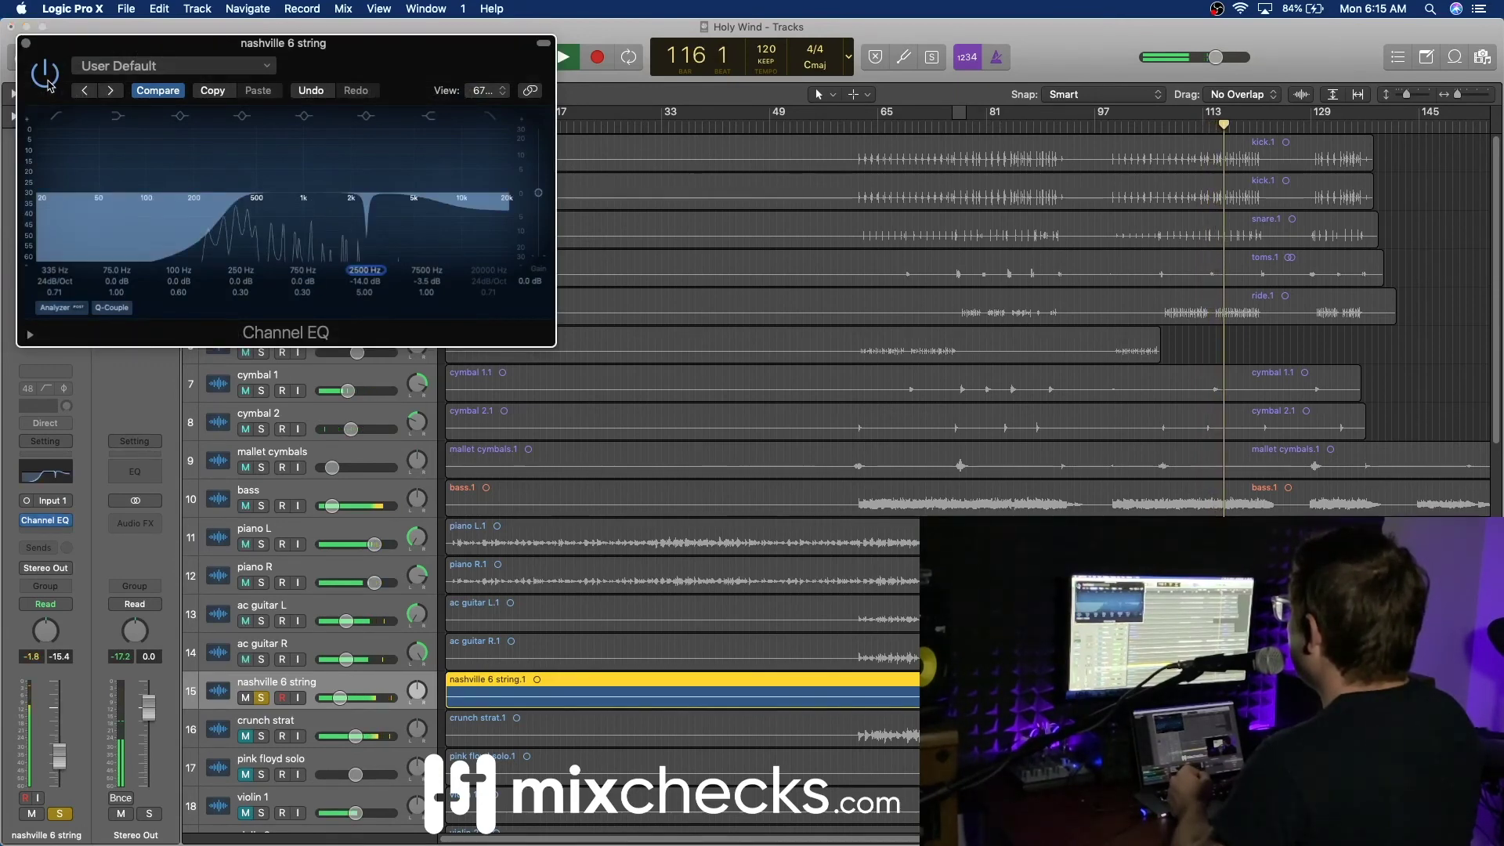
Step: Close the Channel EQ and unsolo the nashville 6 string, playing the full mix from about bars 110 and 62
left_click(26, 43)
left_click(262, 698)
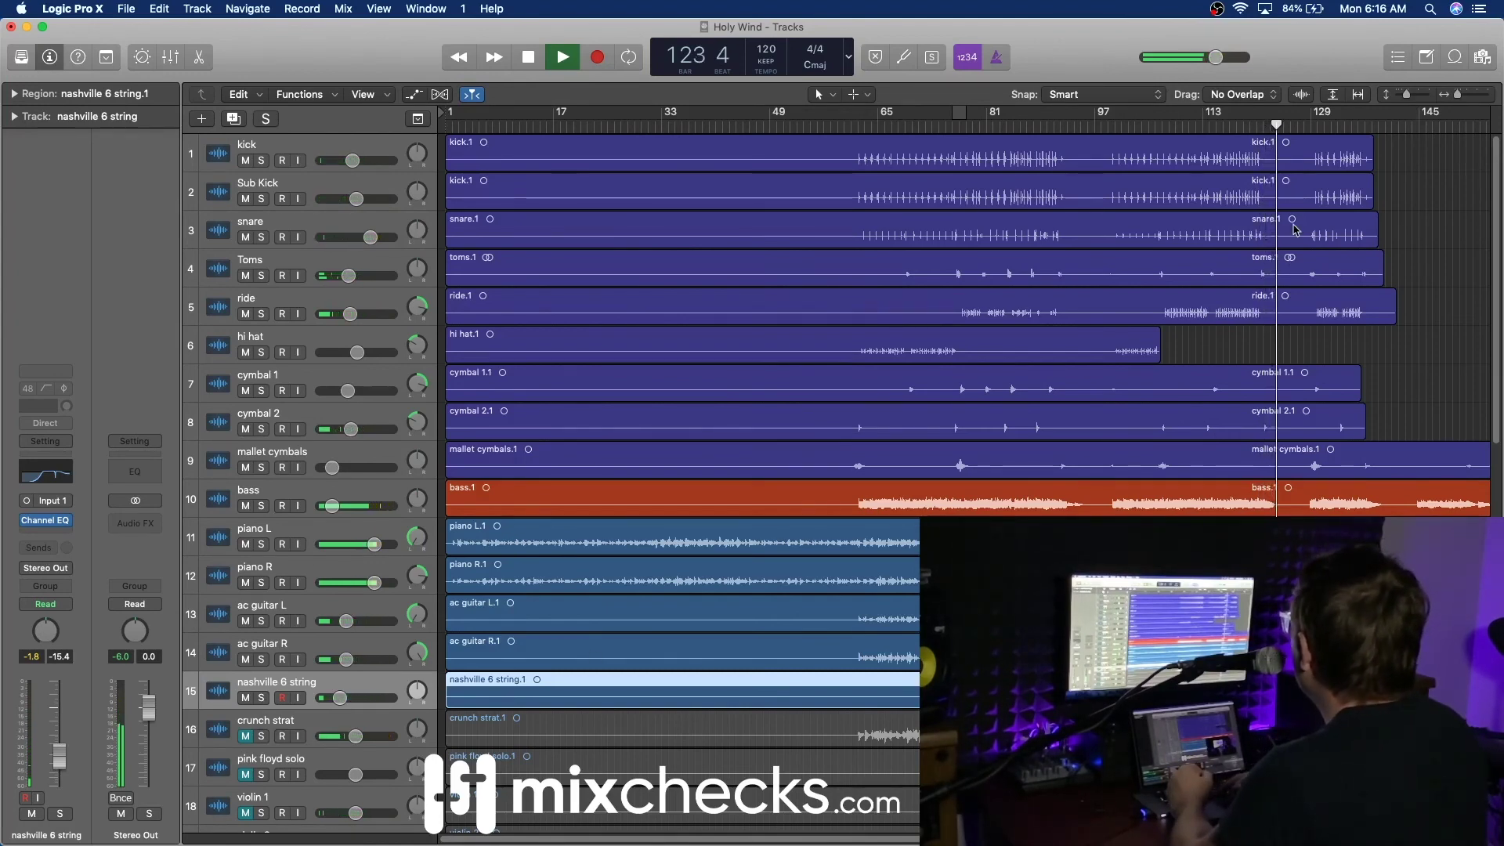
left_click(1189, 124)
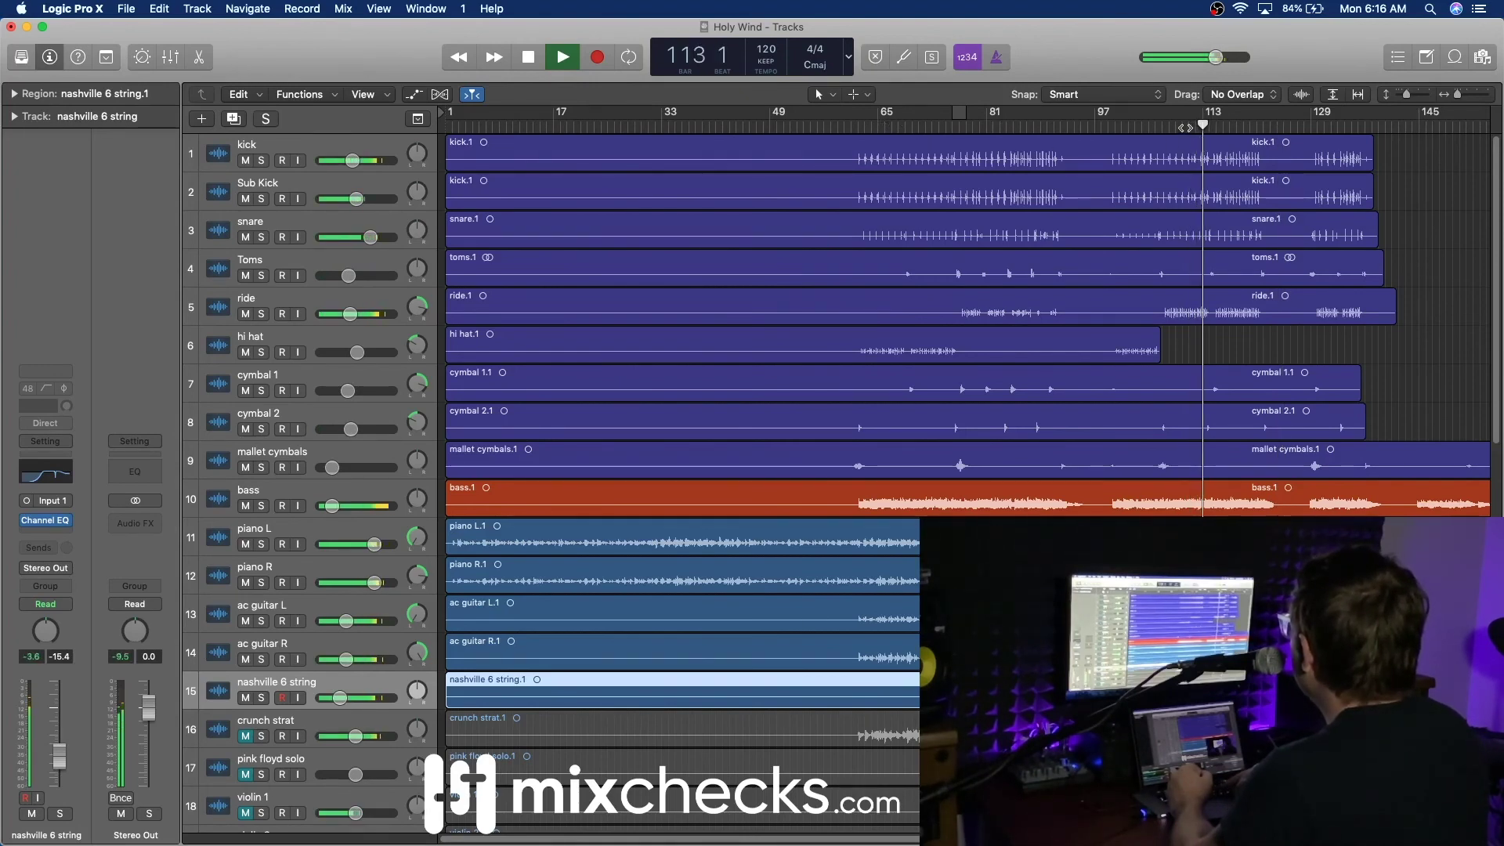
left_click(868, 124)
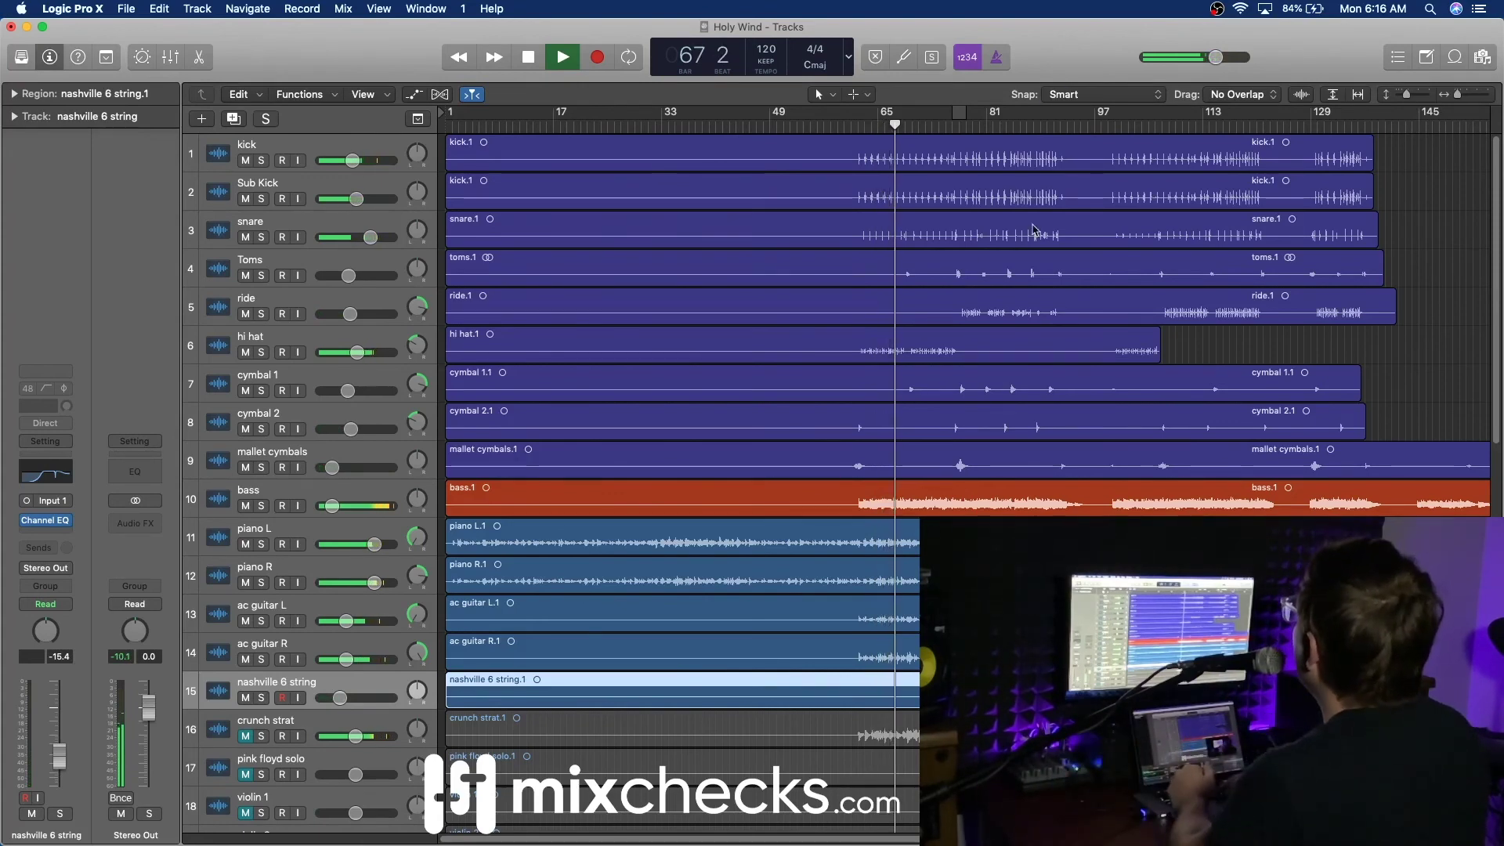
Step: Raise the Sub Kick track's level to -3.6 dB and show the mixer
scroll(705, 188, "up", 2)
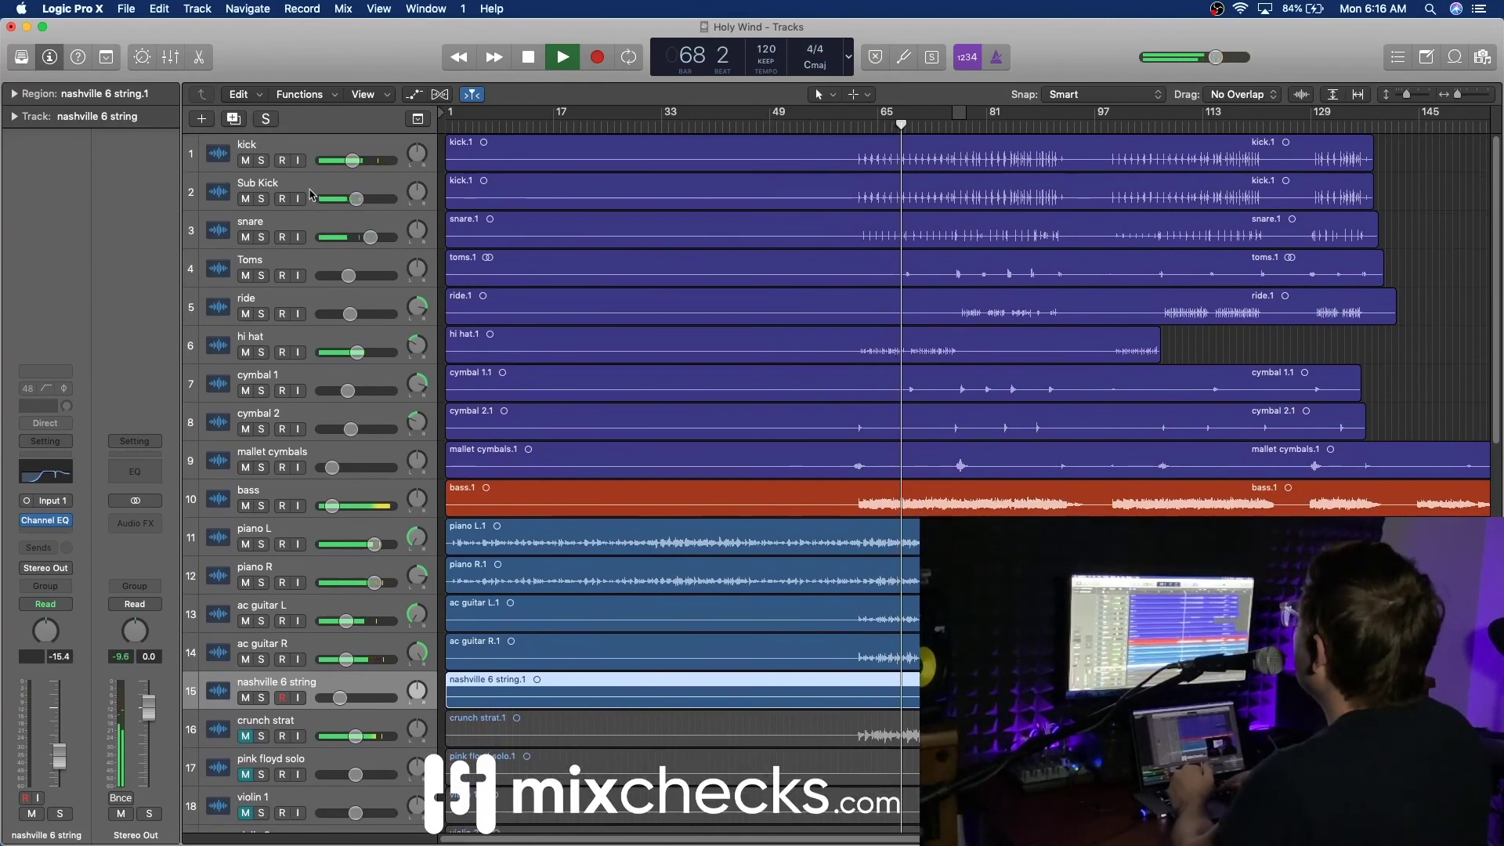
left_click(311, 195)
key("x")
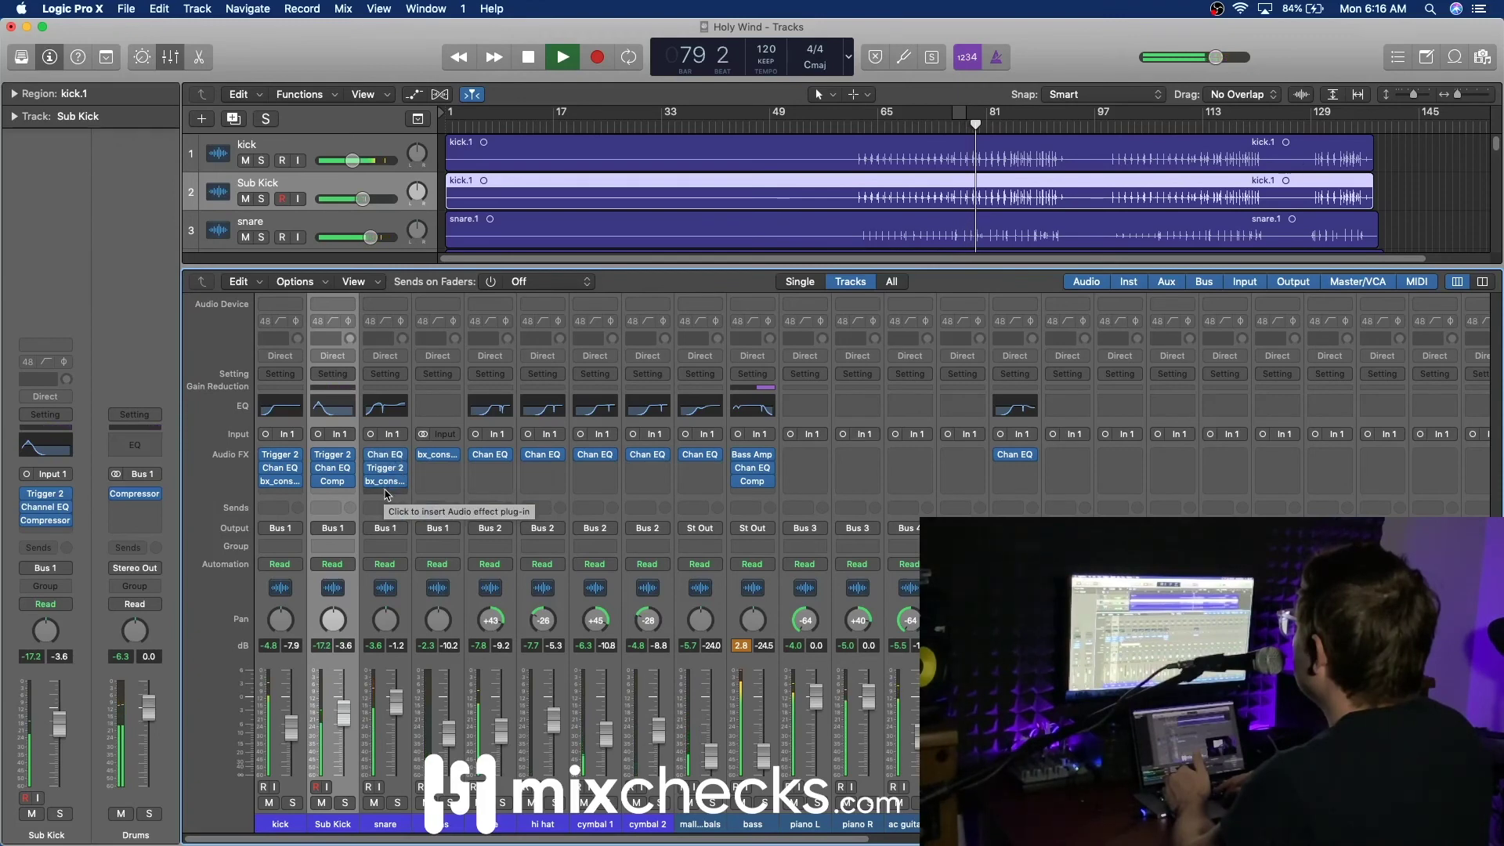
Step: In the snare's bx_console SSL 4000 G, lower the LMF frequency and boost the LMF gain
left_click(384, 481)
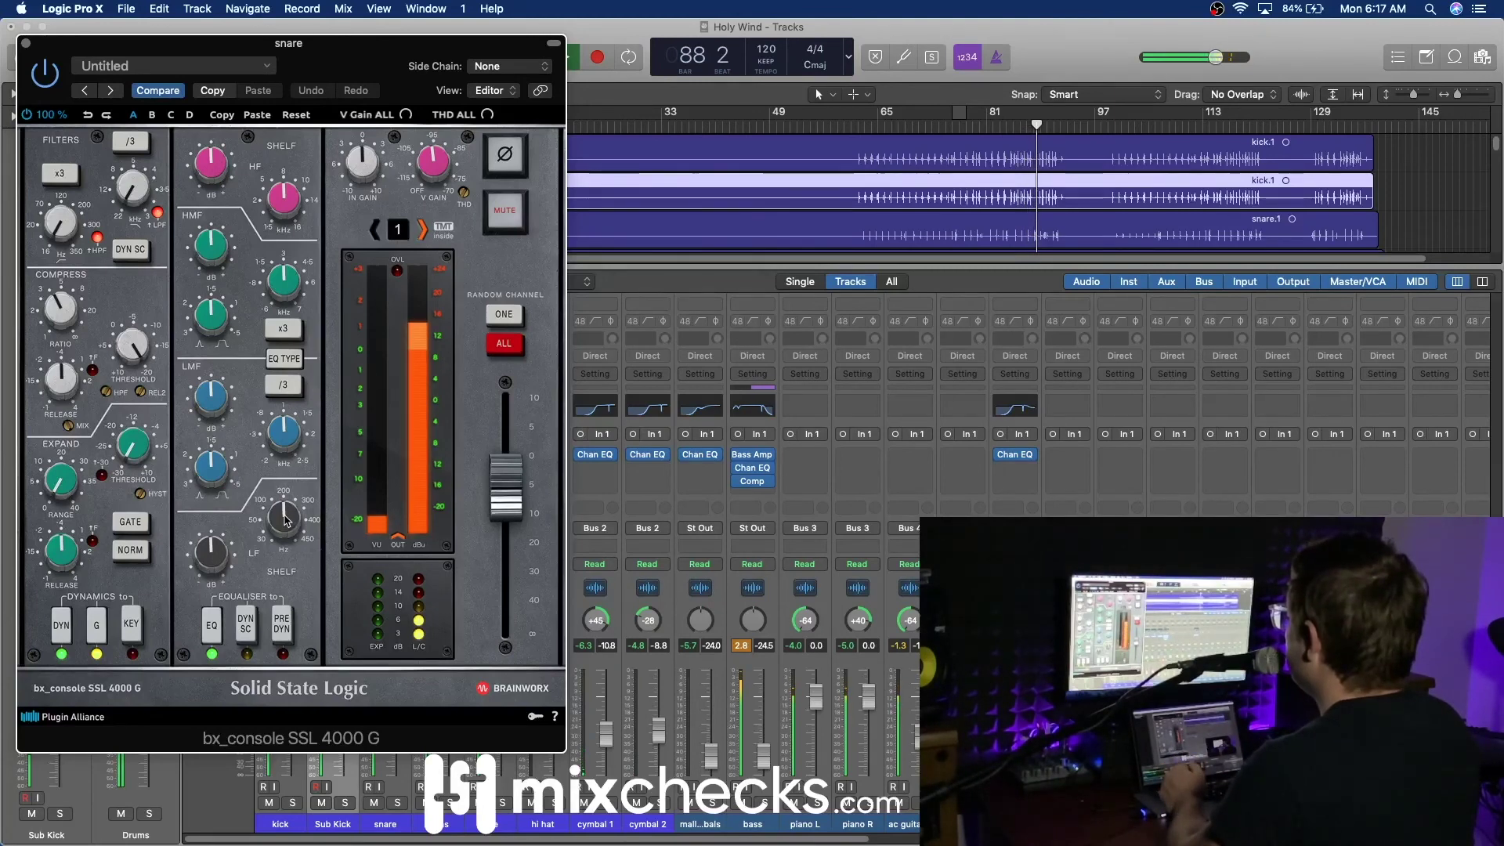
left_click(284, 441)
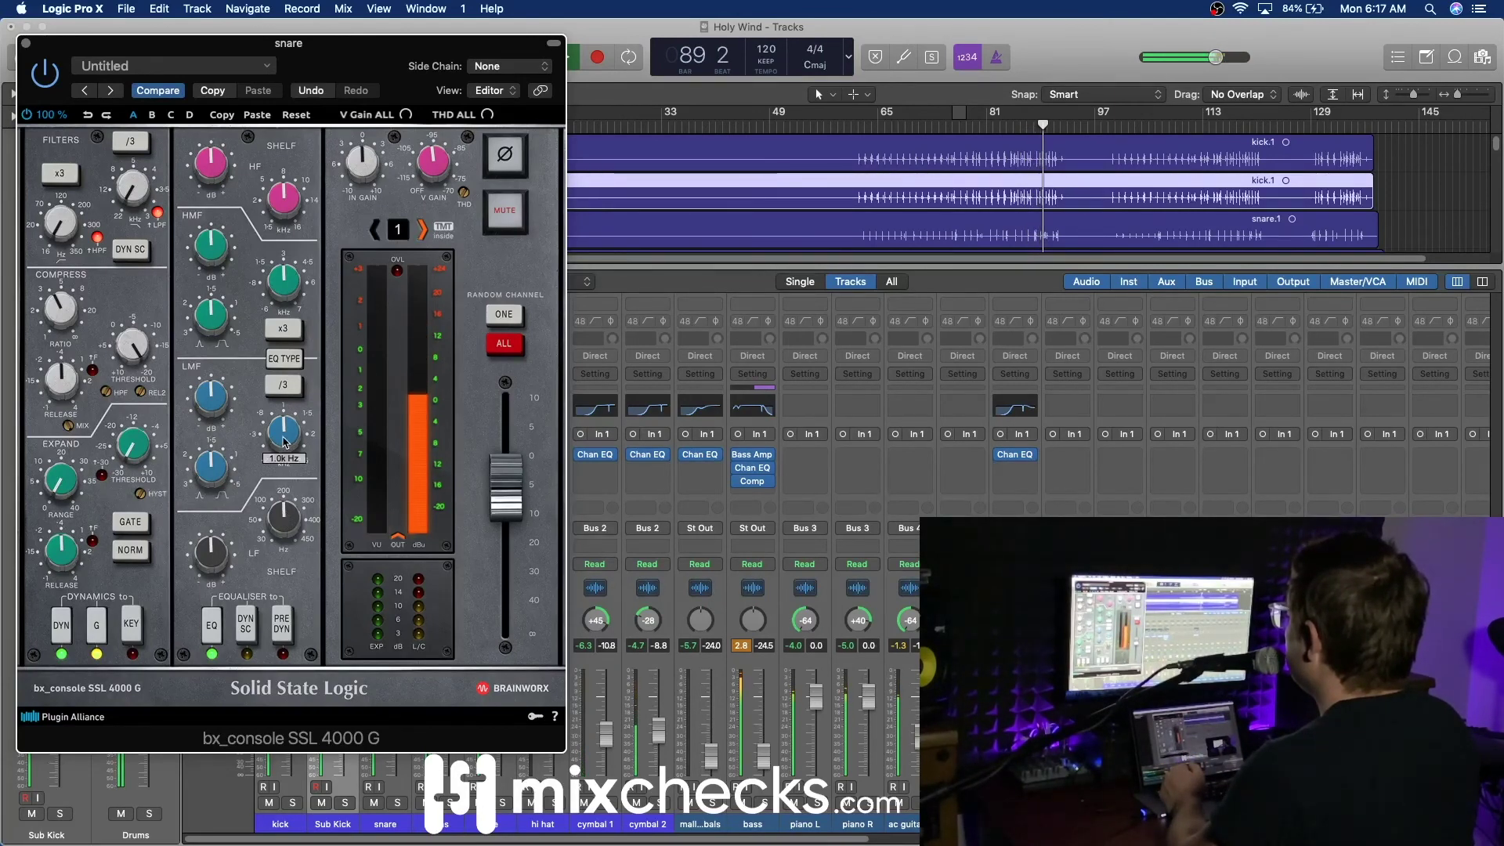
mouse_move(284, 441)
left_mouse_down()
mouse_move(318, 551)
mouse_move(276, 427)
left_mouse_up()
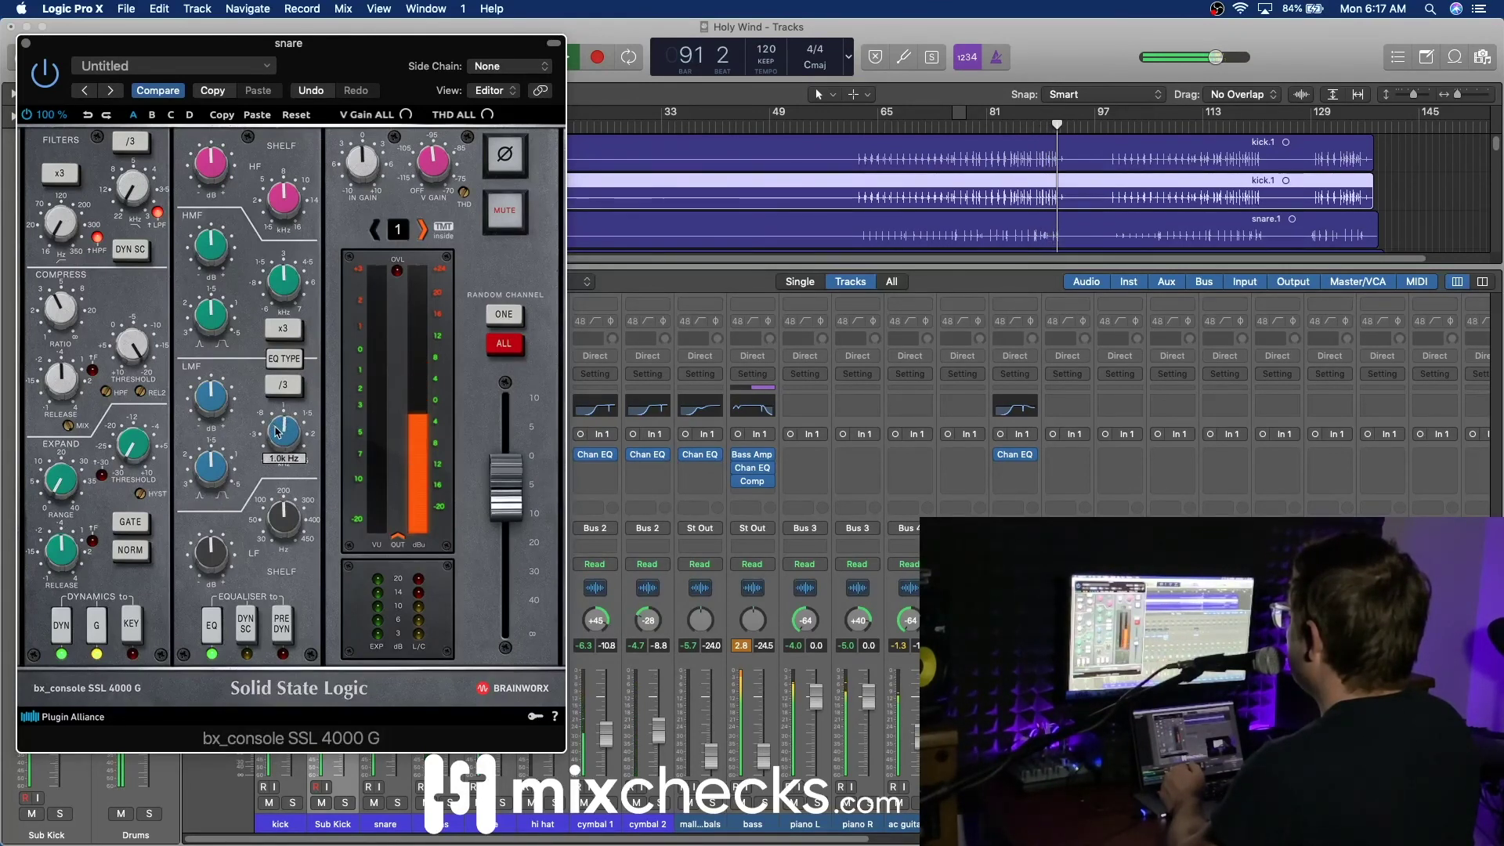
left_click_drag(282, 436, 294, 483)
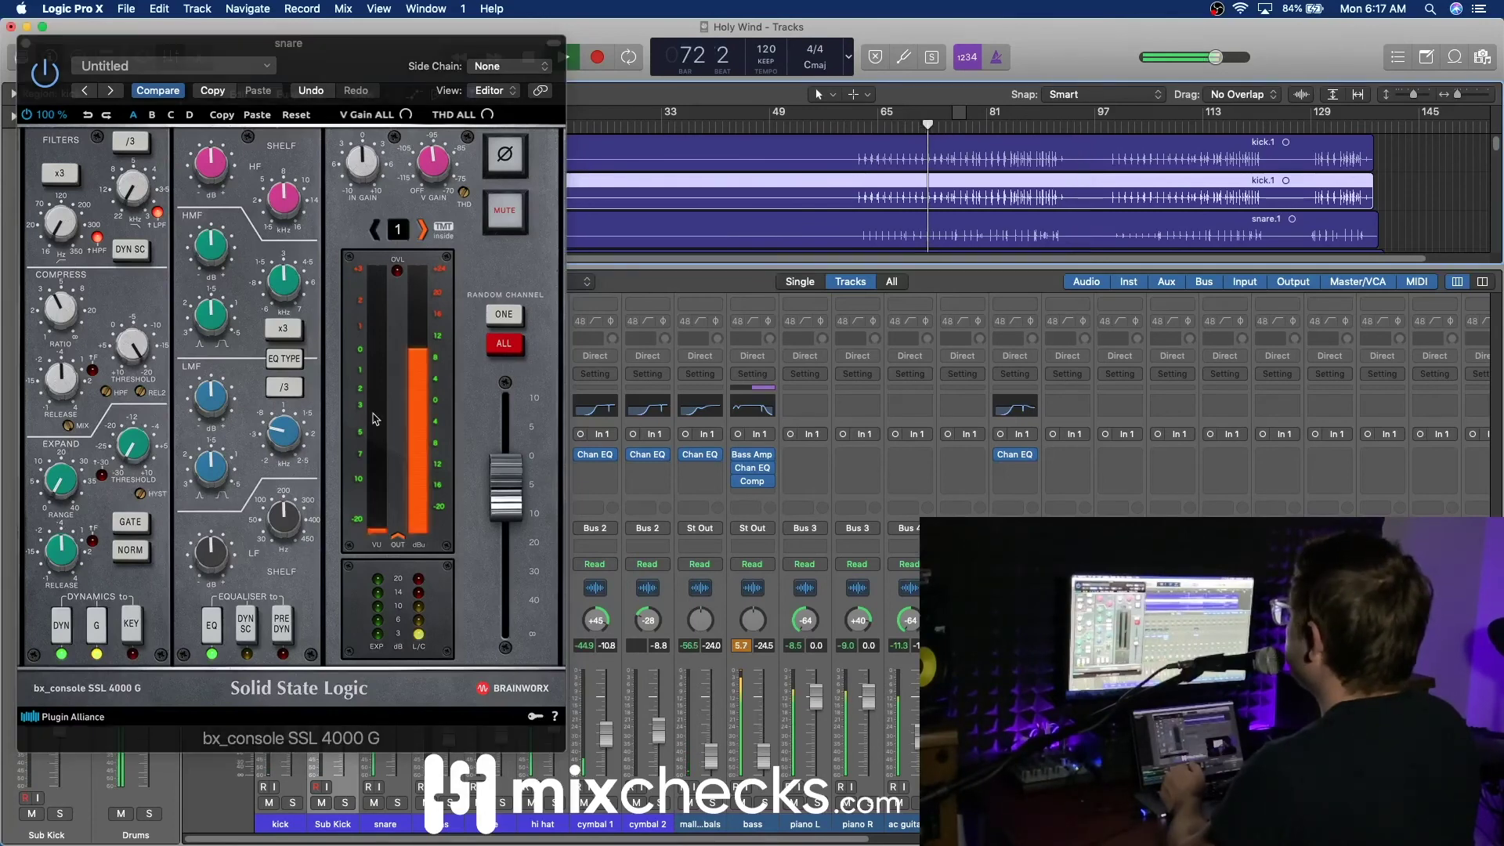
mouse_move(211, 397)
left_mouse_down()
mouse_move(239, 338)
mouse_move(237, 389)
left_mouse_up()
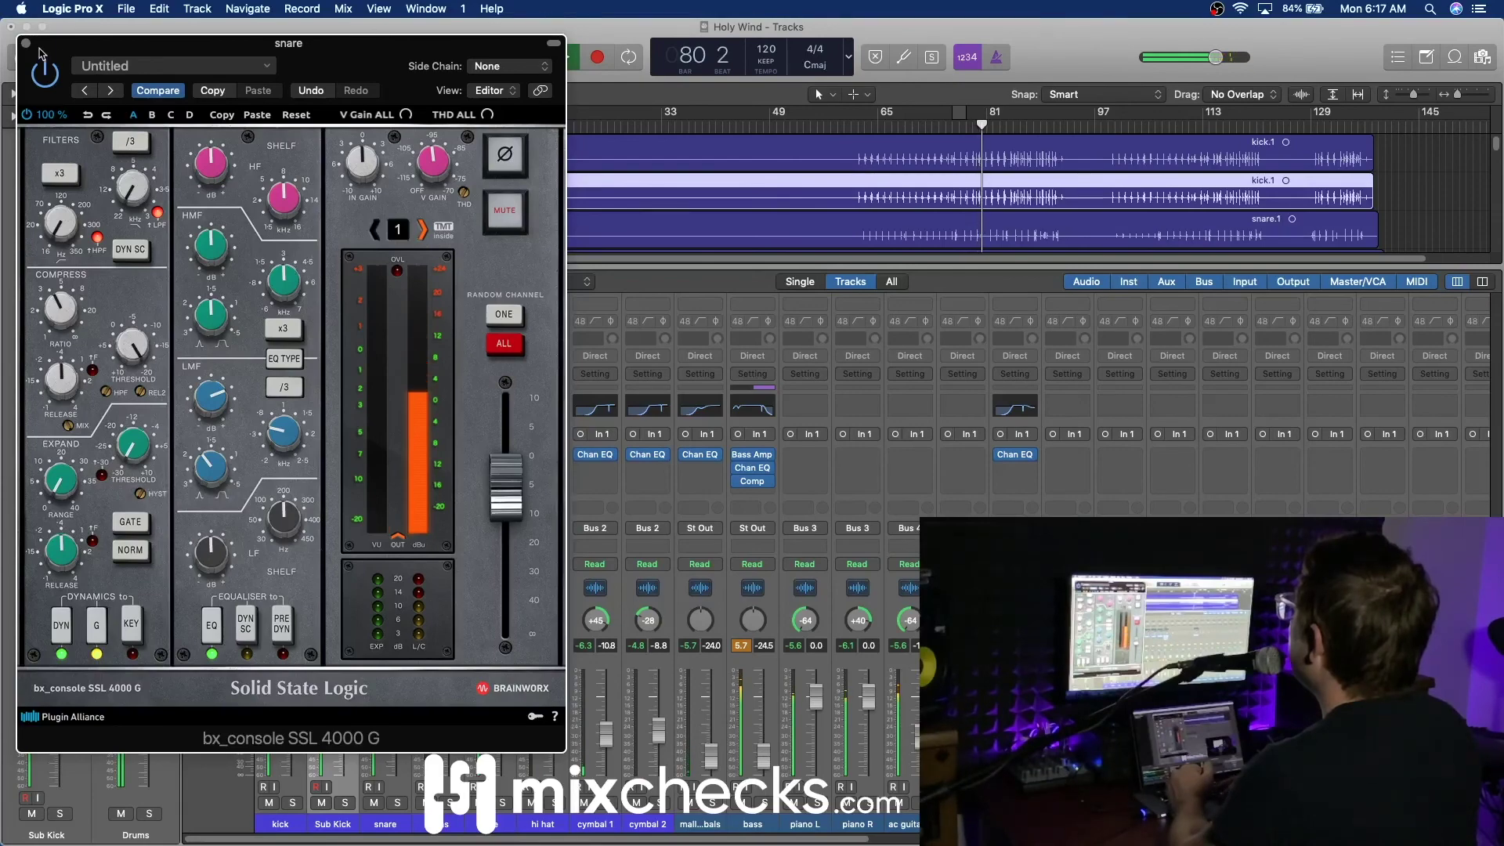
left_click(26, 43)
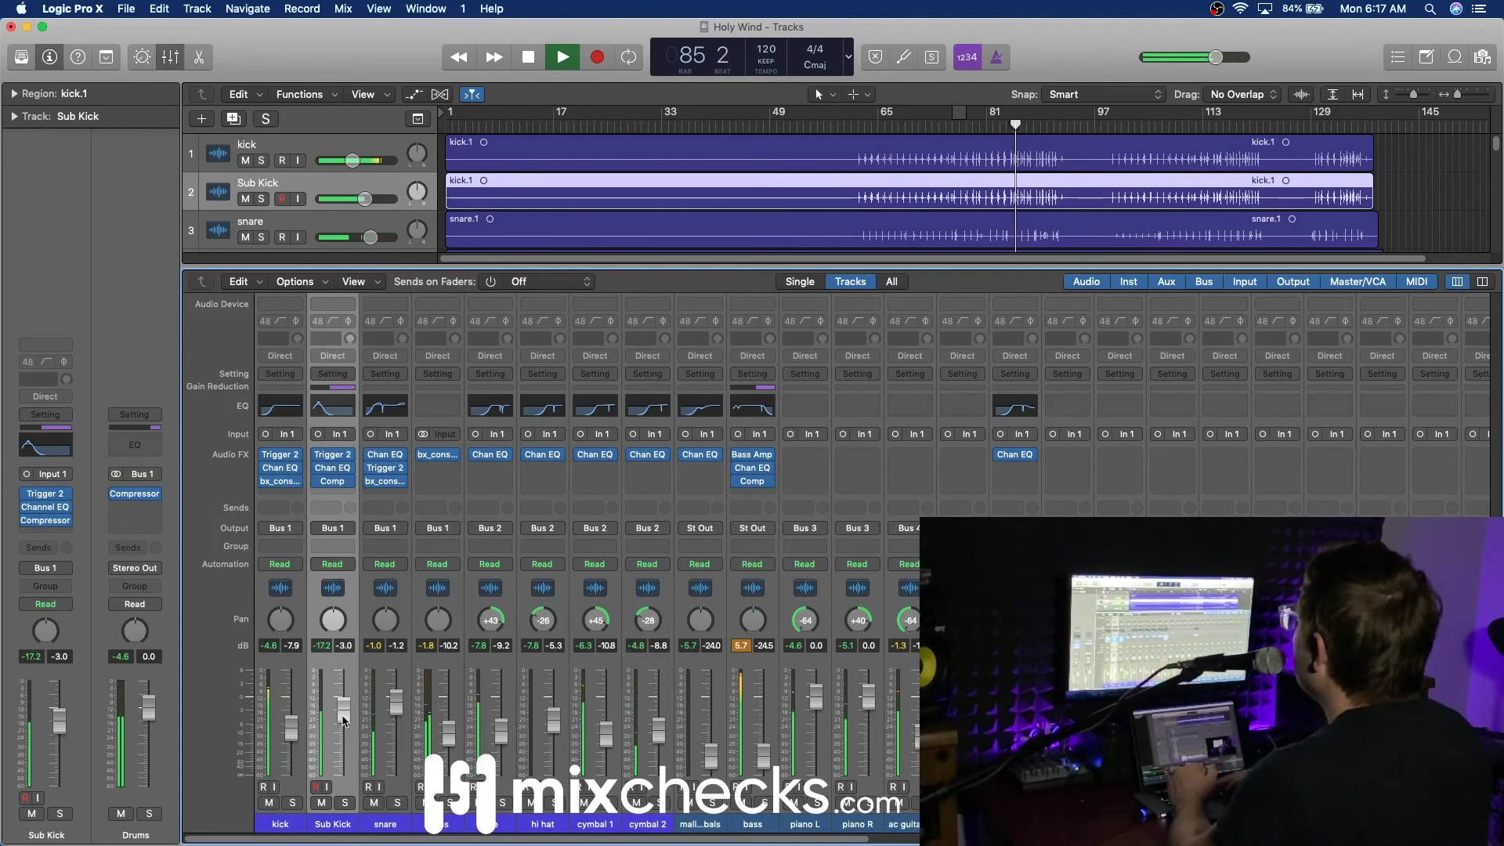
Step: Set the Sub Kick fader to -3.0 dB and adjust the LF shelf gain in the Toms' bx_console SSL 4000 G
left_click_drag(344, 724, 344, 720)
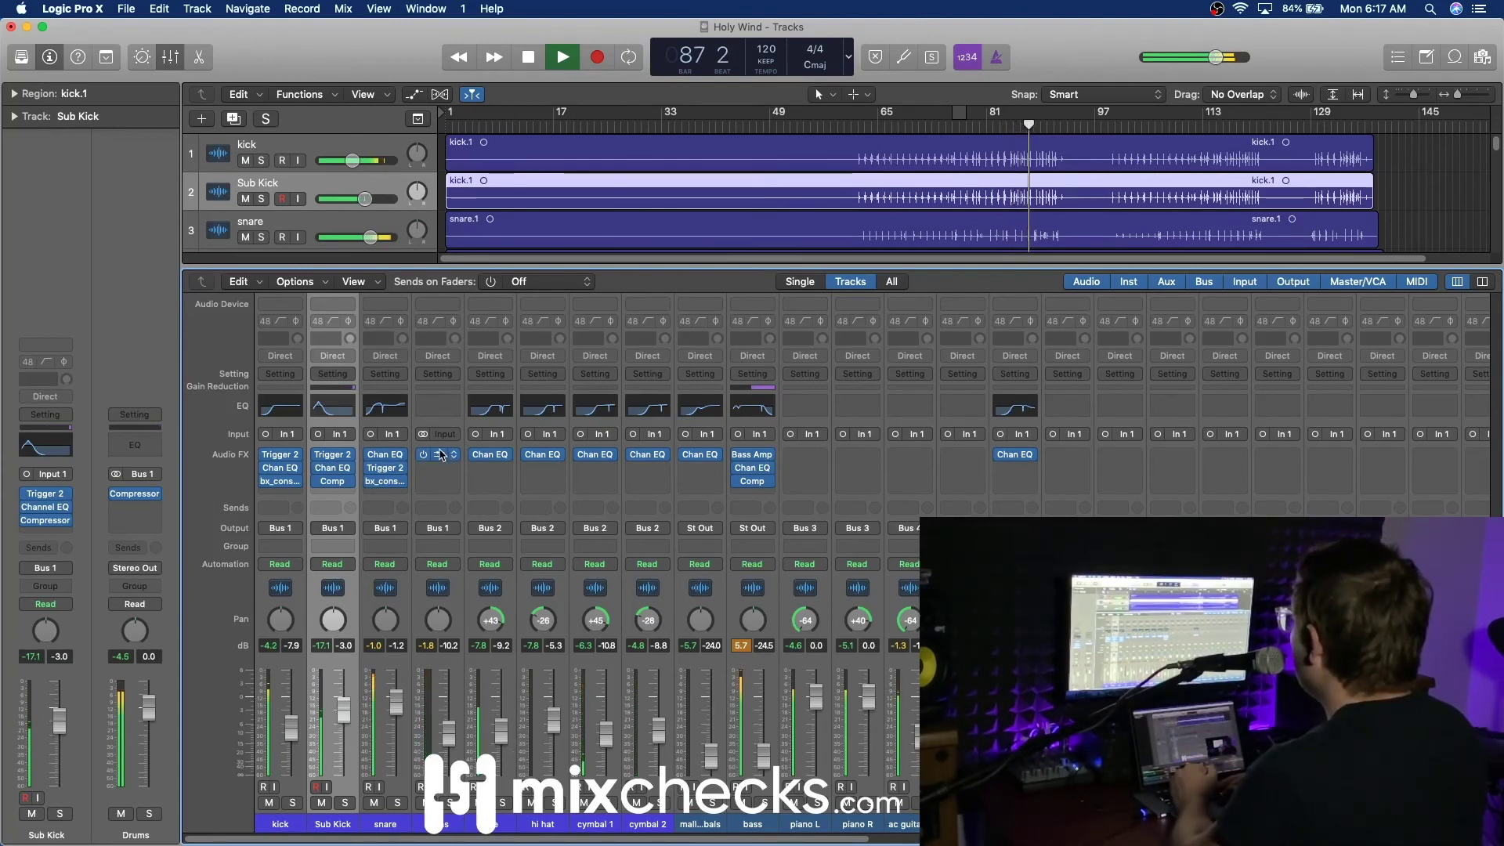
left_click(438, 458)
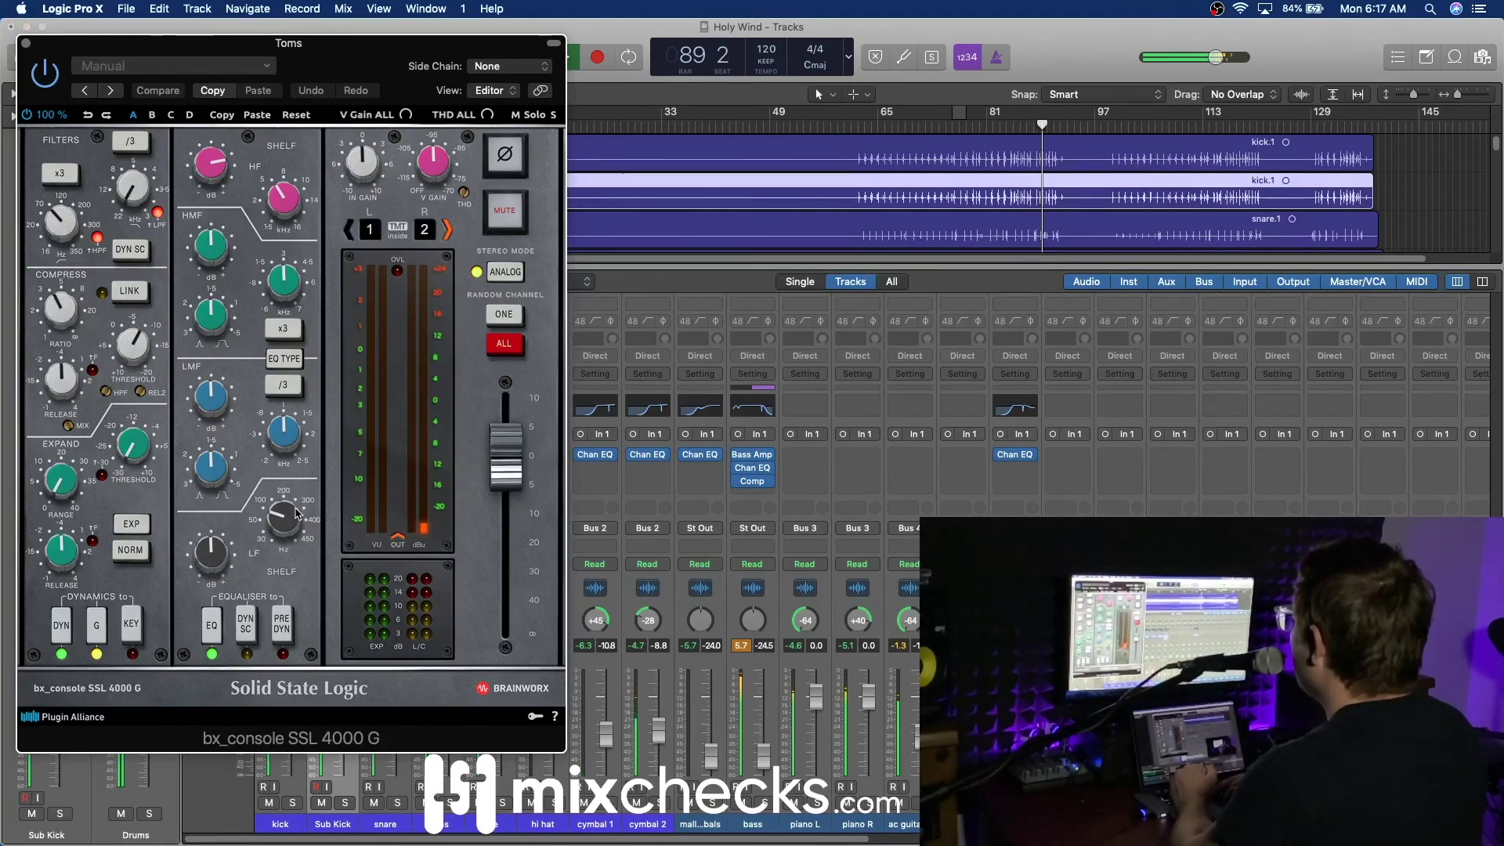
left_click_drag(216, 562, 216, 564)
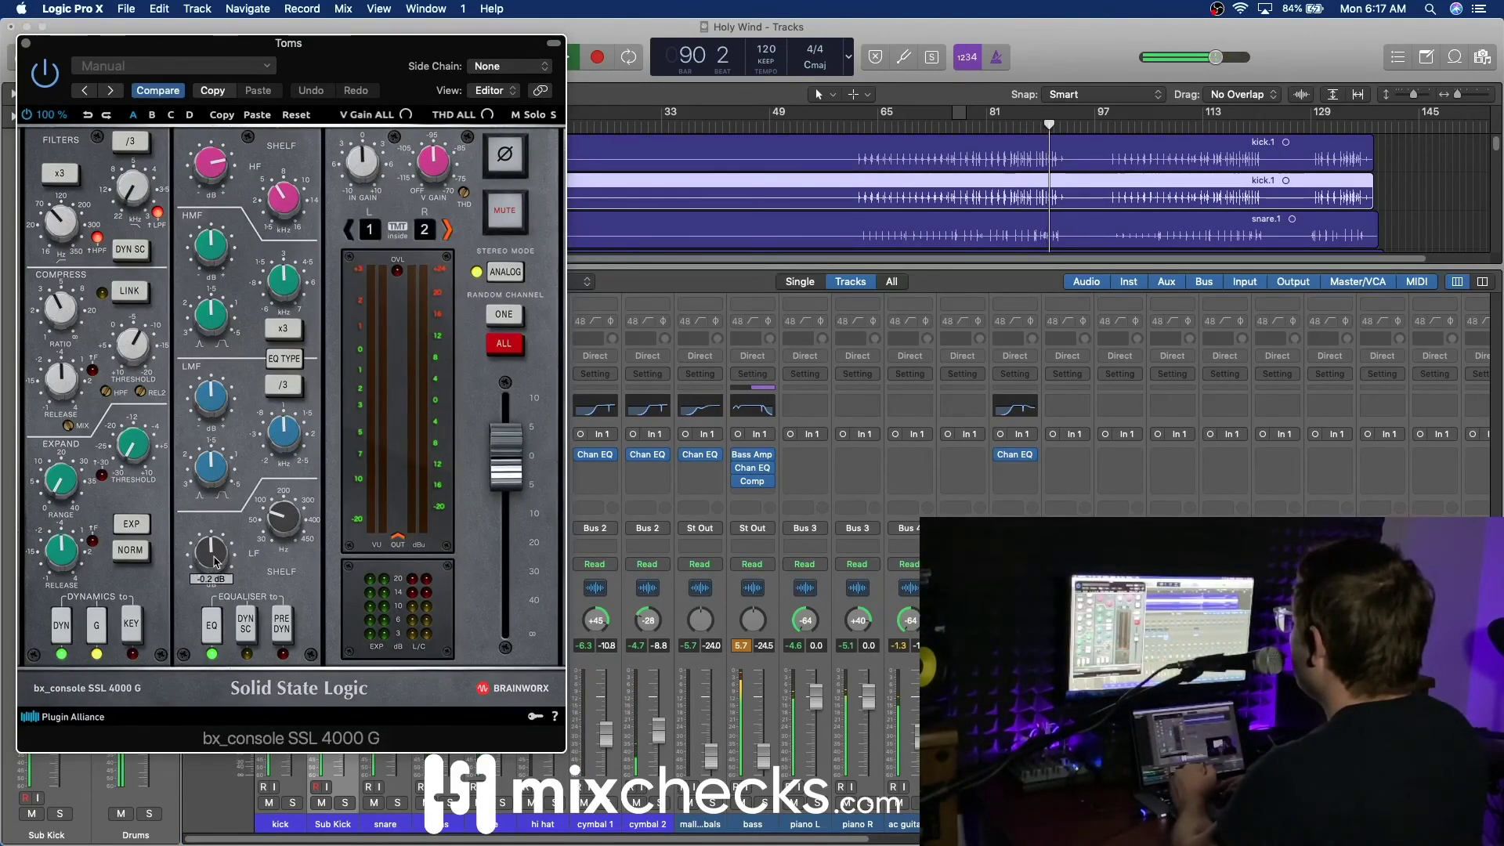
scroll(216, 562, "up", 4)
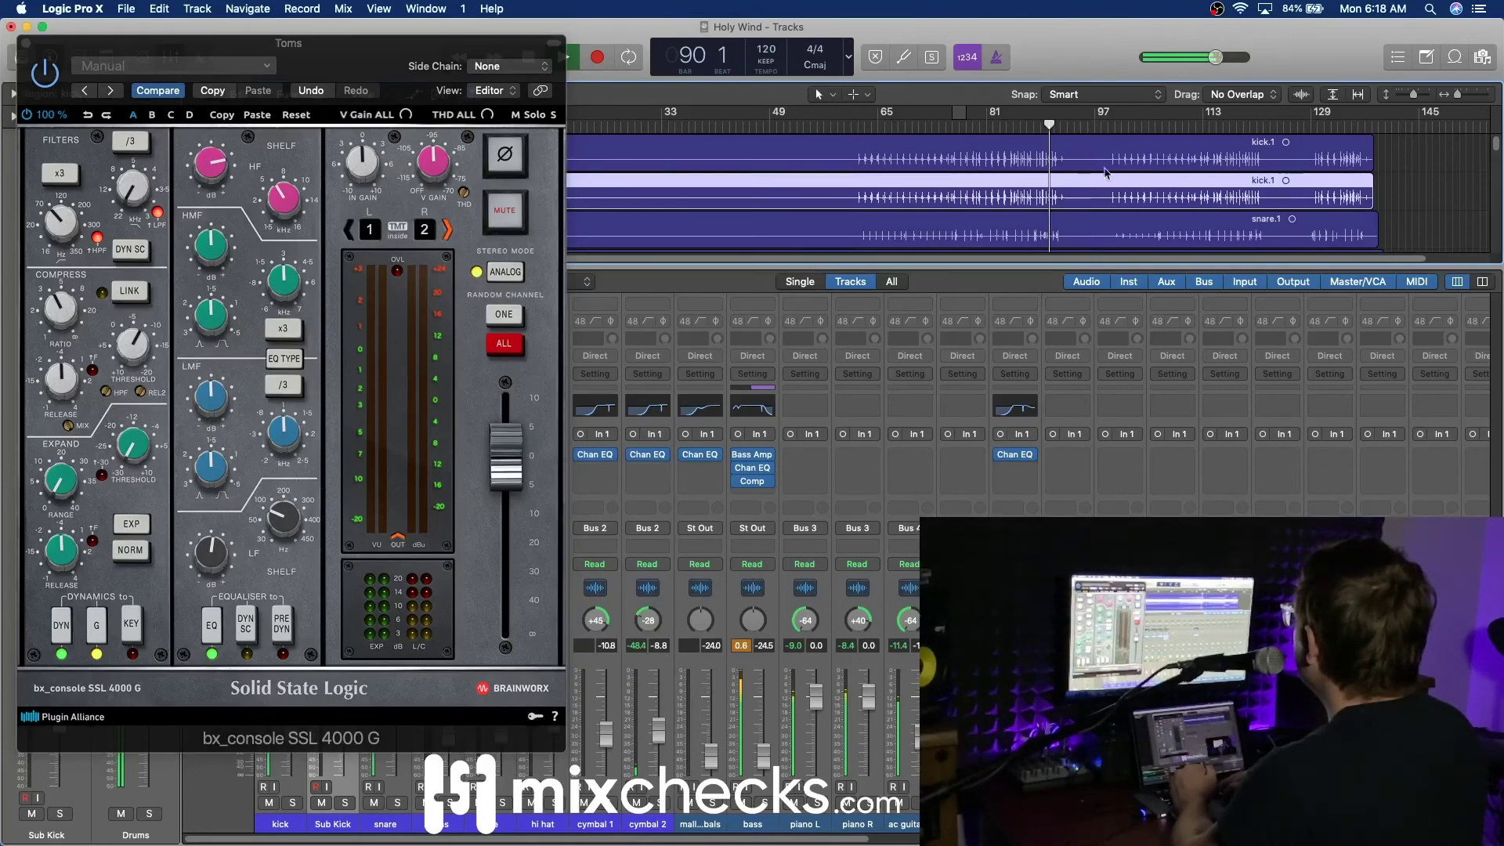
scroll(1144, 190, "down", 3)
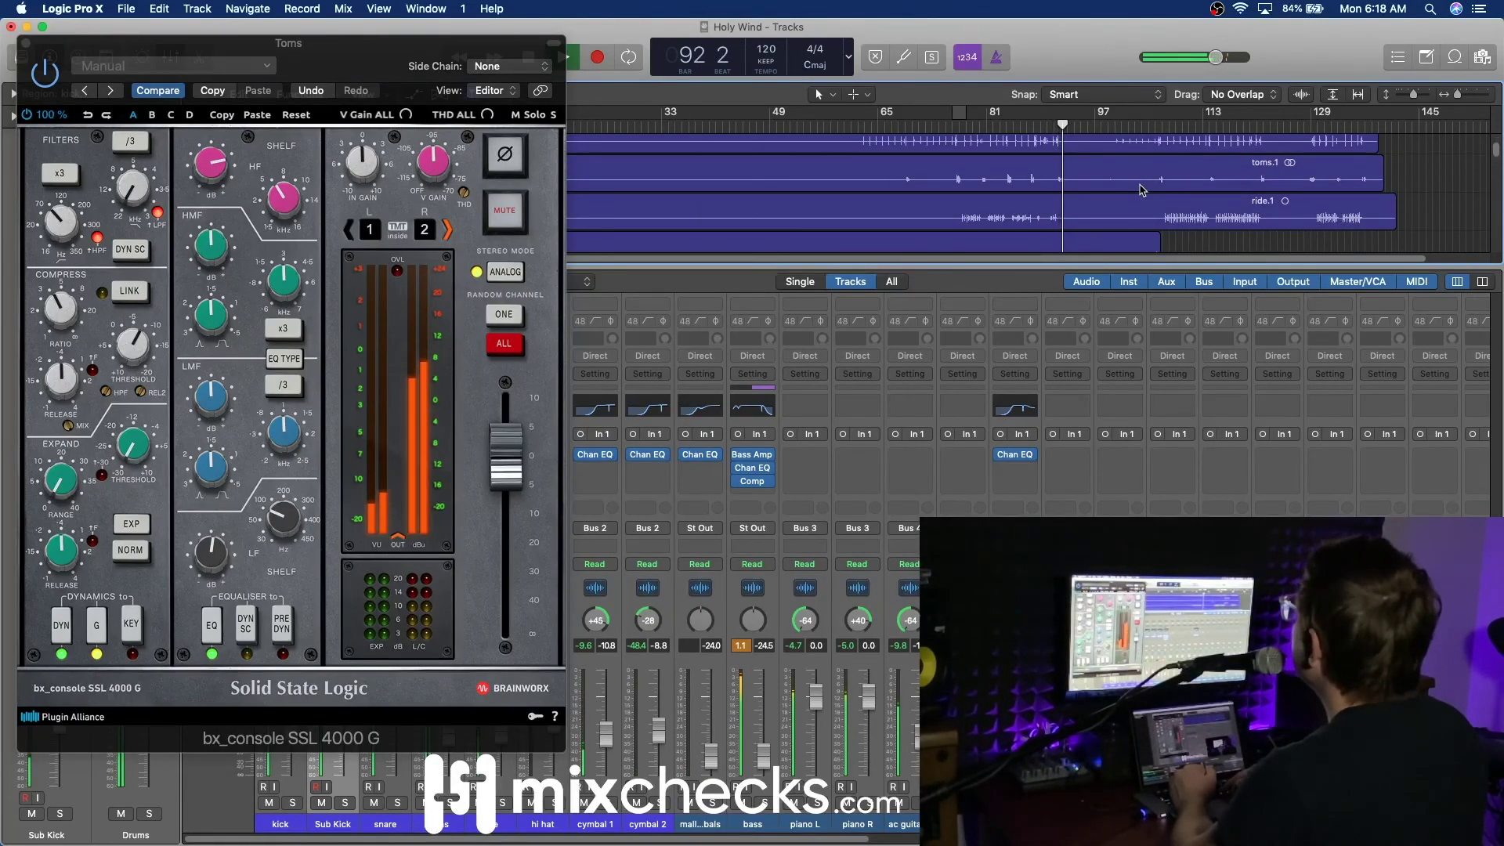
left_click(26, 44)
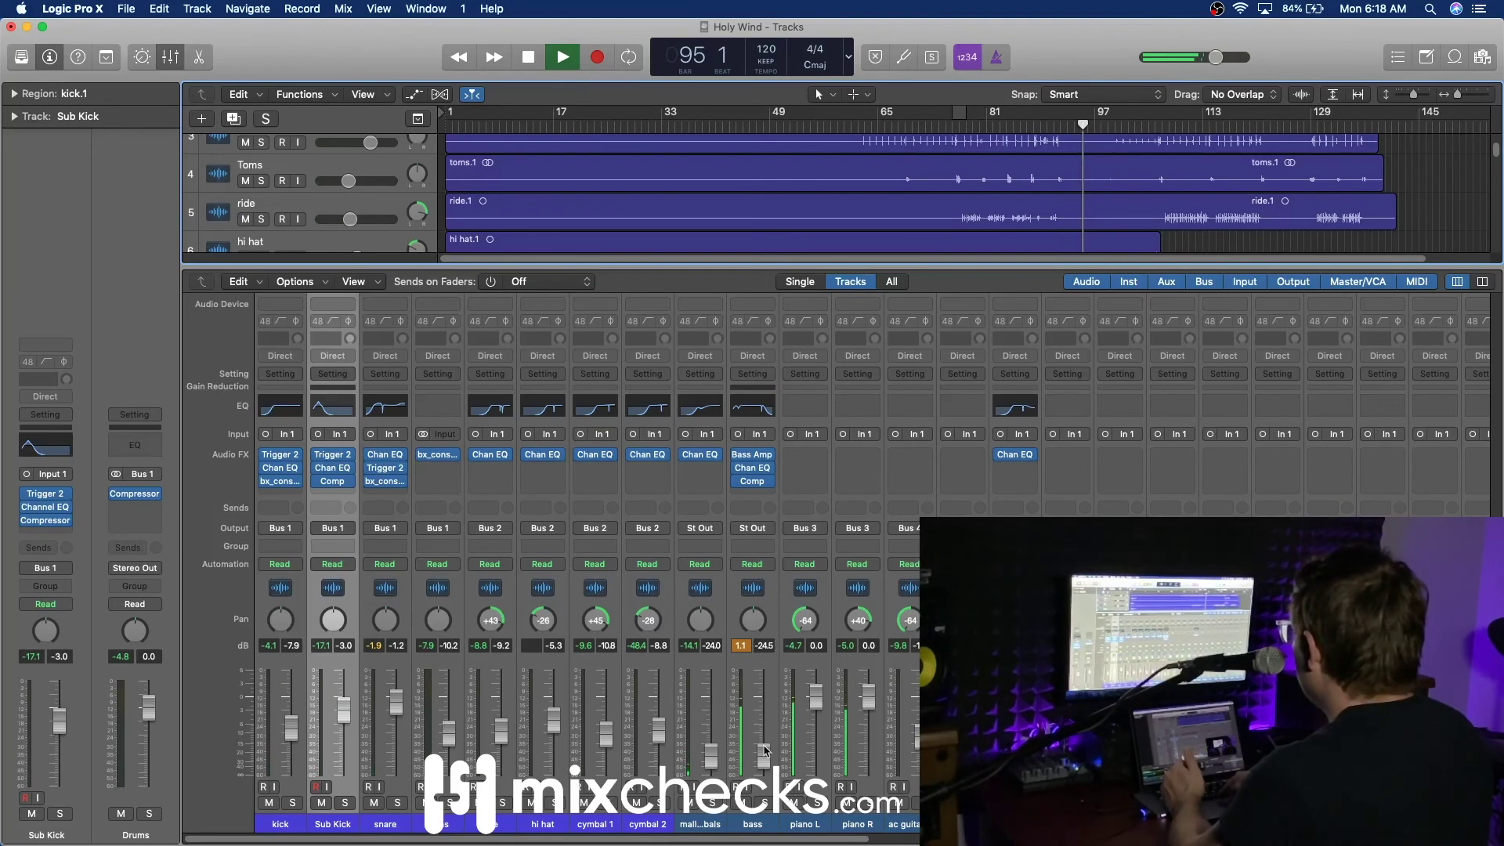
Step: Hide the mixer, then unmute the crunch strat track with its volume at -9.2 dB while playing from bar 71
left_click(883, 127)
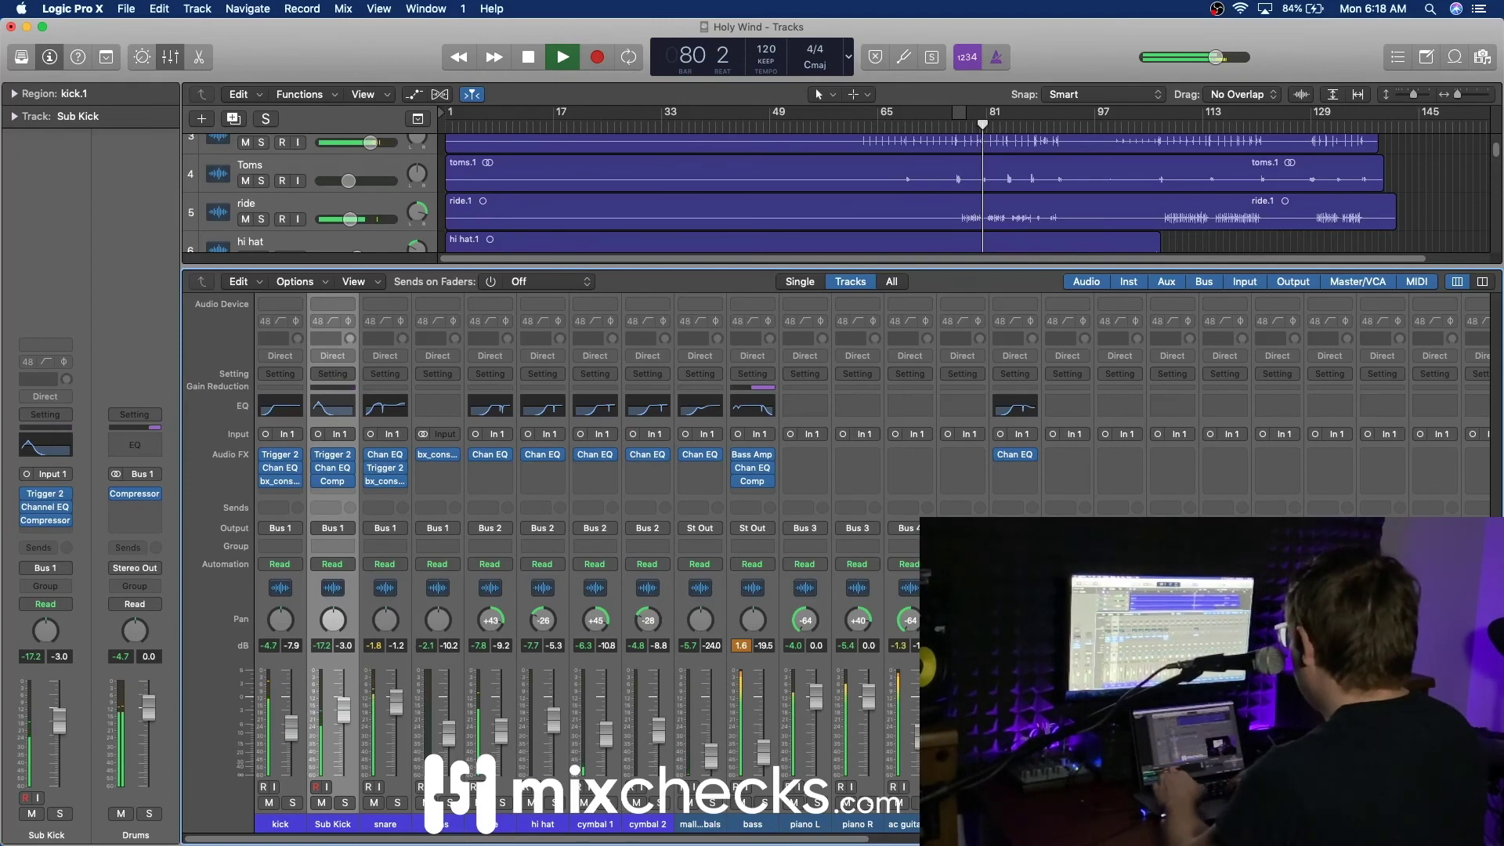
key("x")
scroll(783, 470, "down", 5)
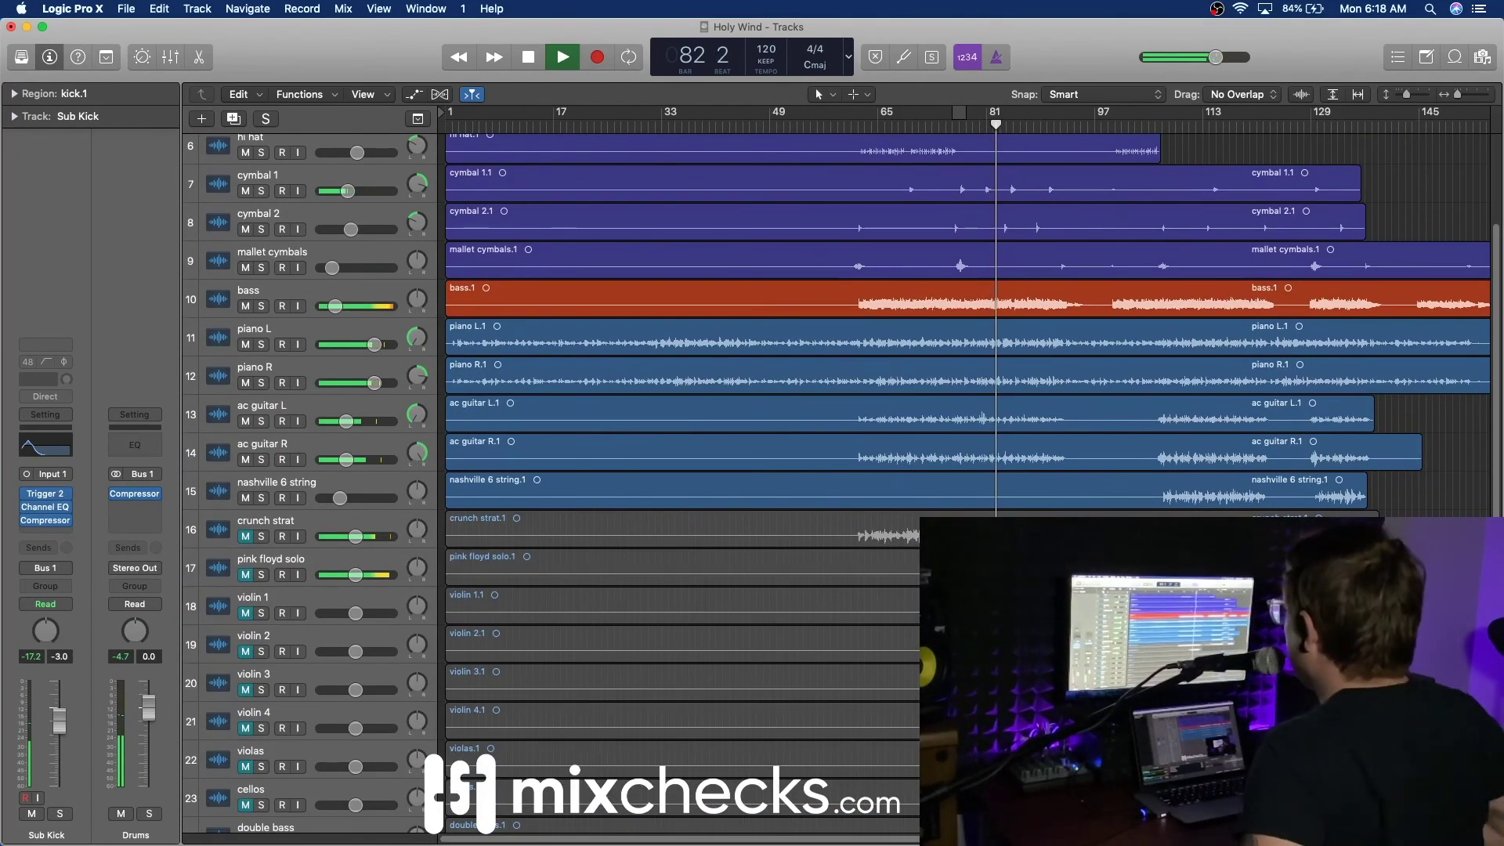
scroll(784, 470, "down", 2)
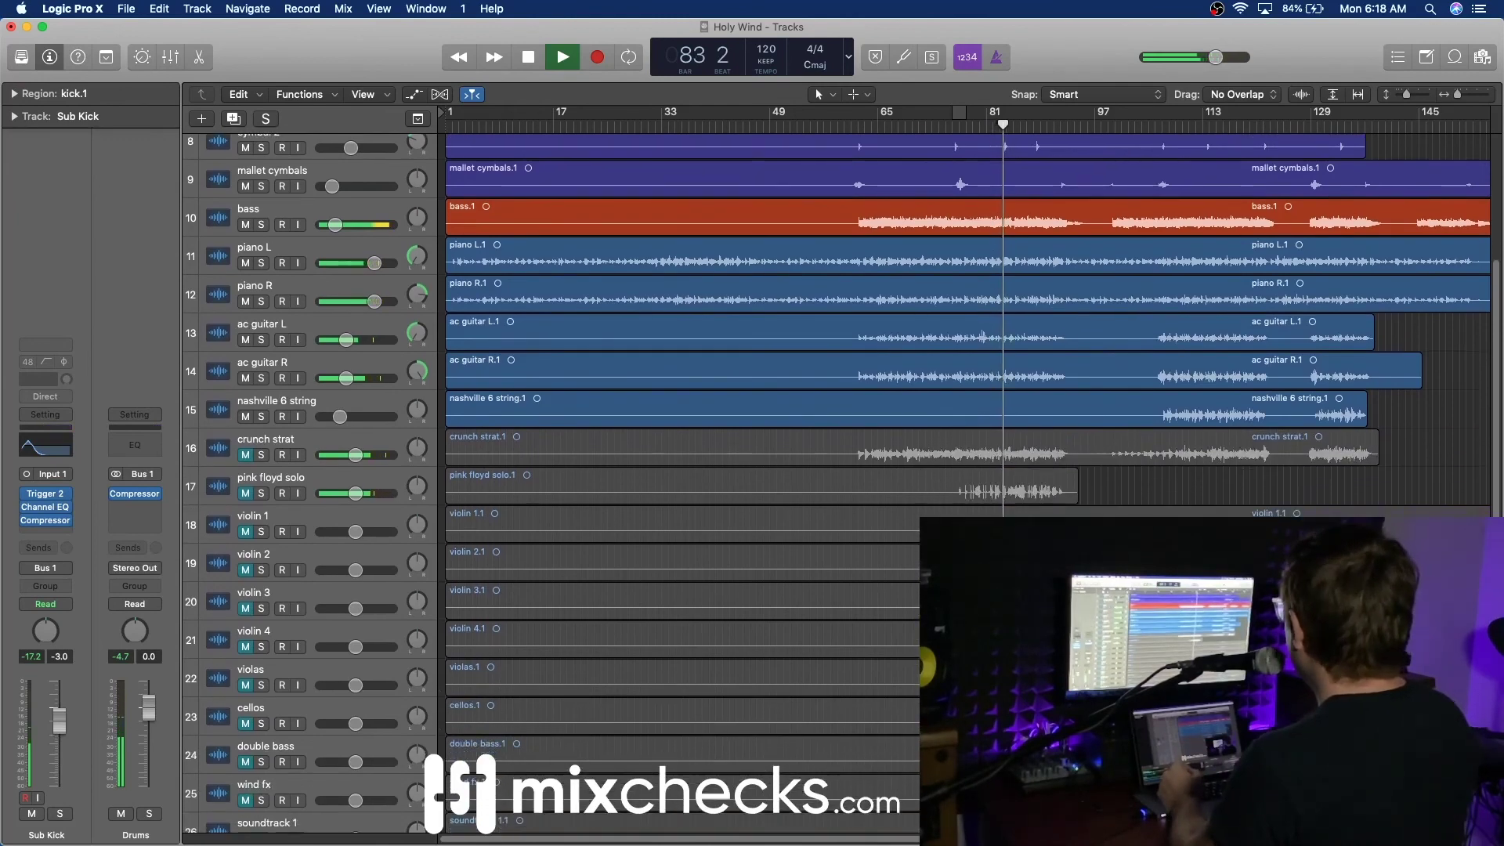
scroll(784, 470, "down", 2)
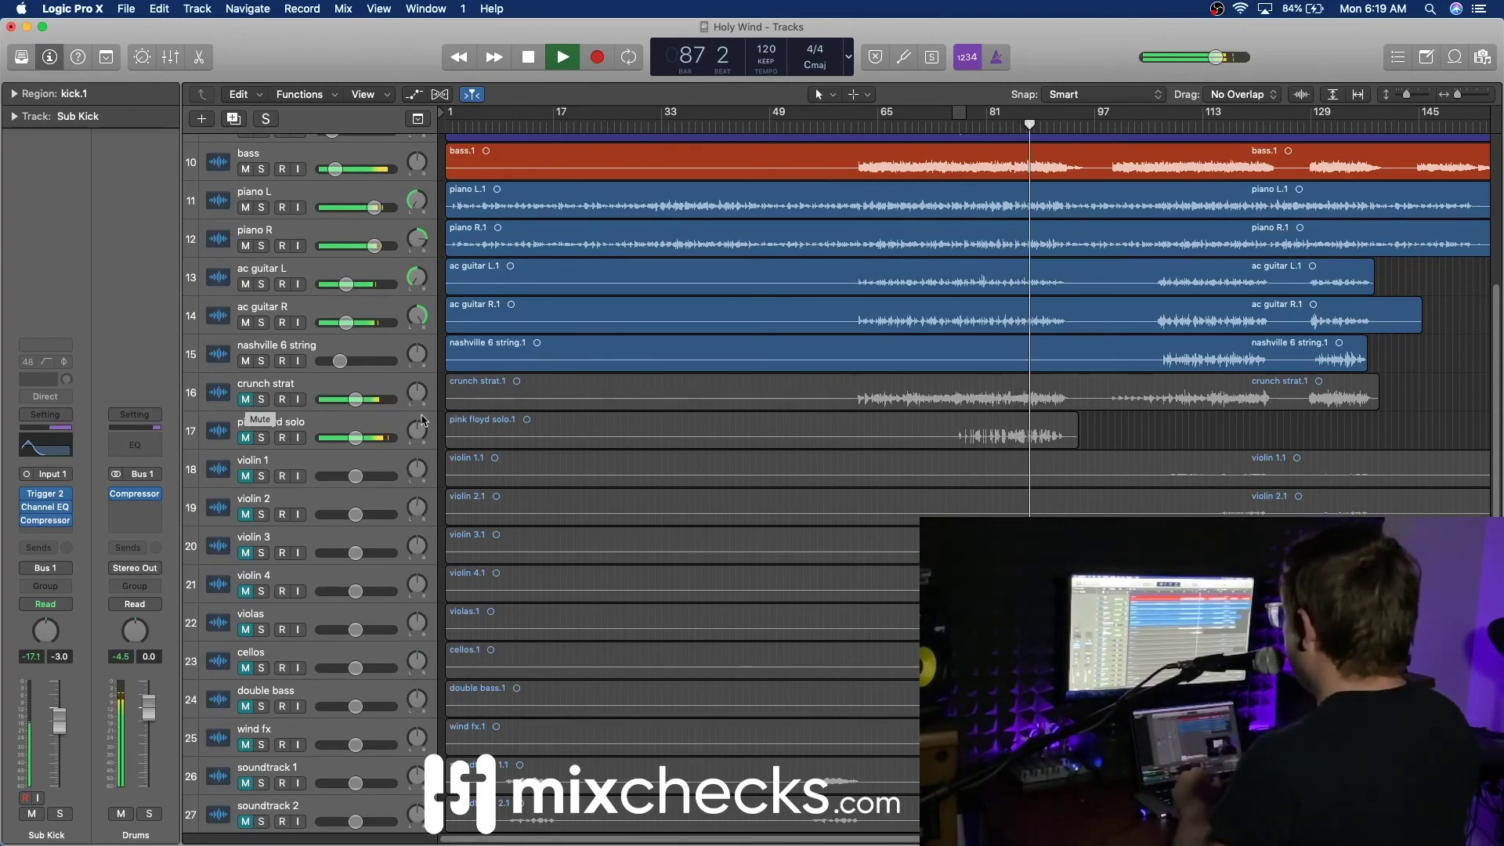
left_click(921, 128)
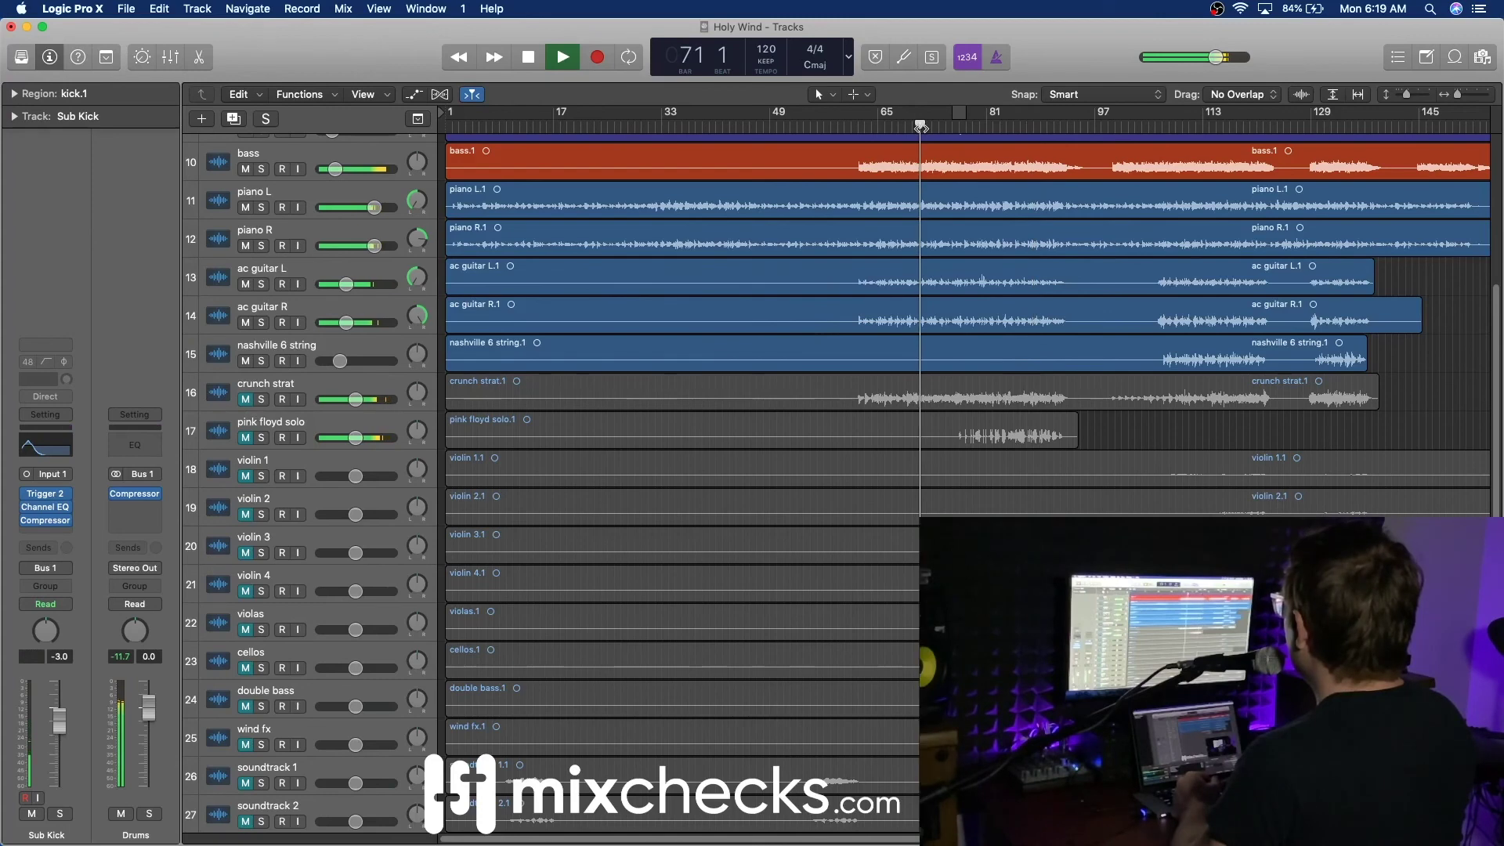
left_click_drag(351, 406, 345, 406)
left_click(245, 400)
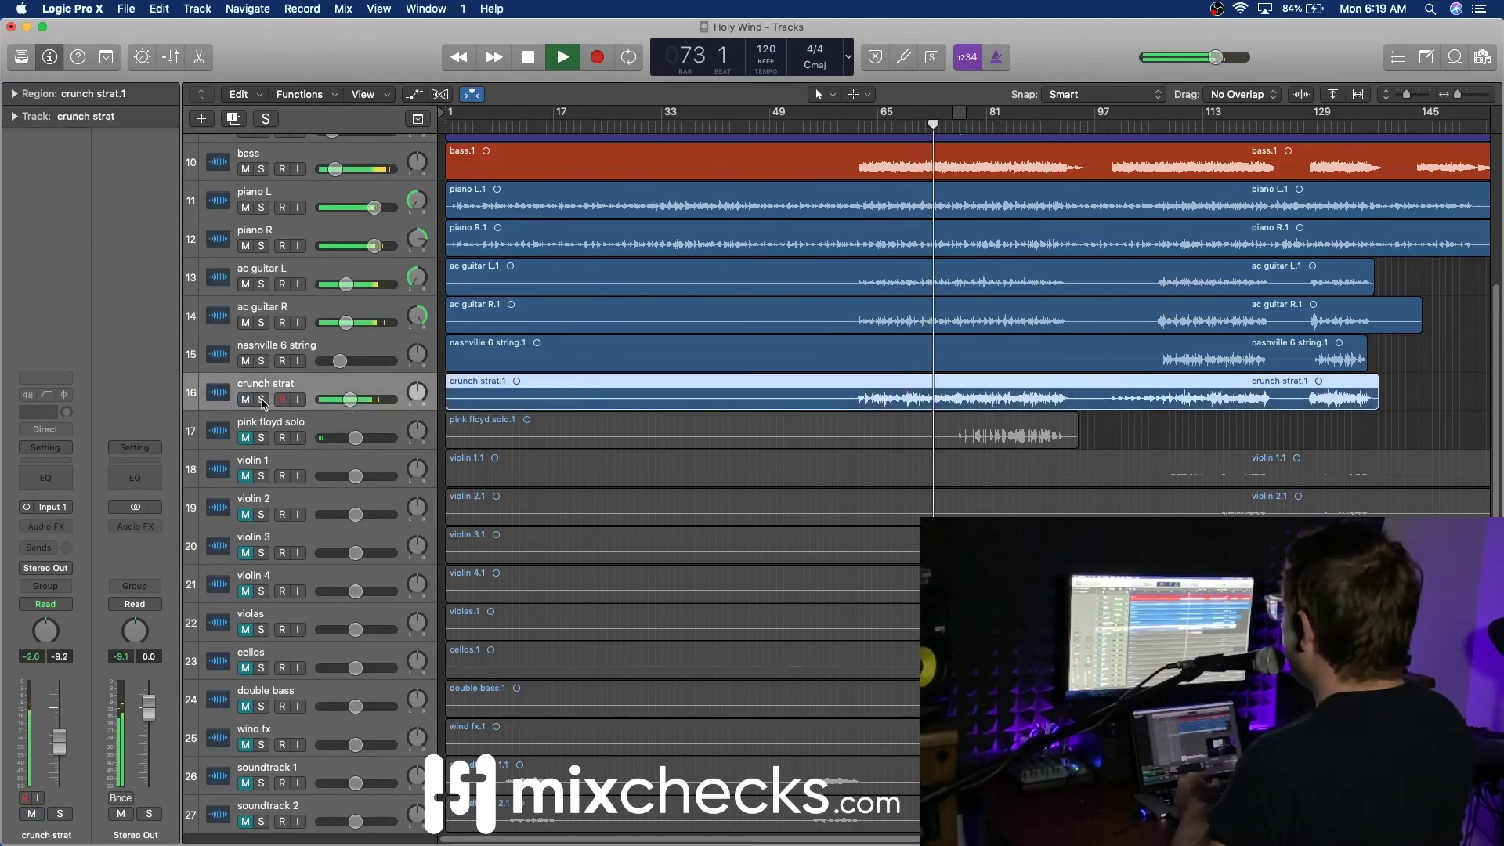
Step: Audition the crunch strat in solo from about bars 112 and 67, lower its volume to -10.2 dB, and unsolo it
left_click(261, 399)
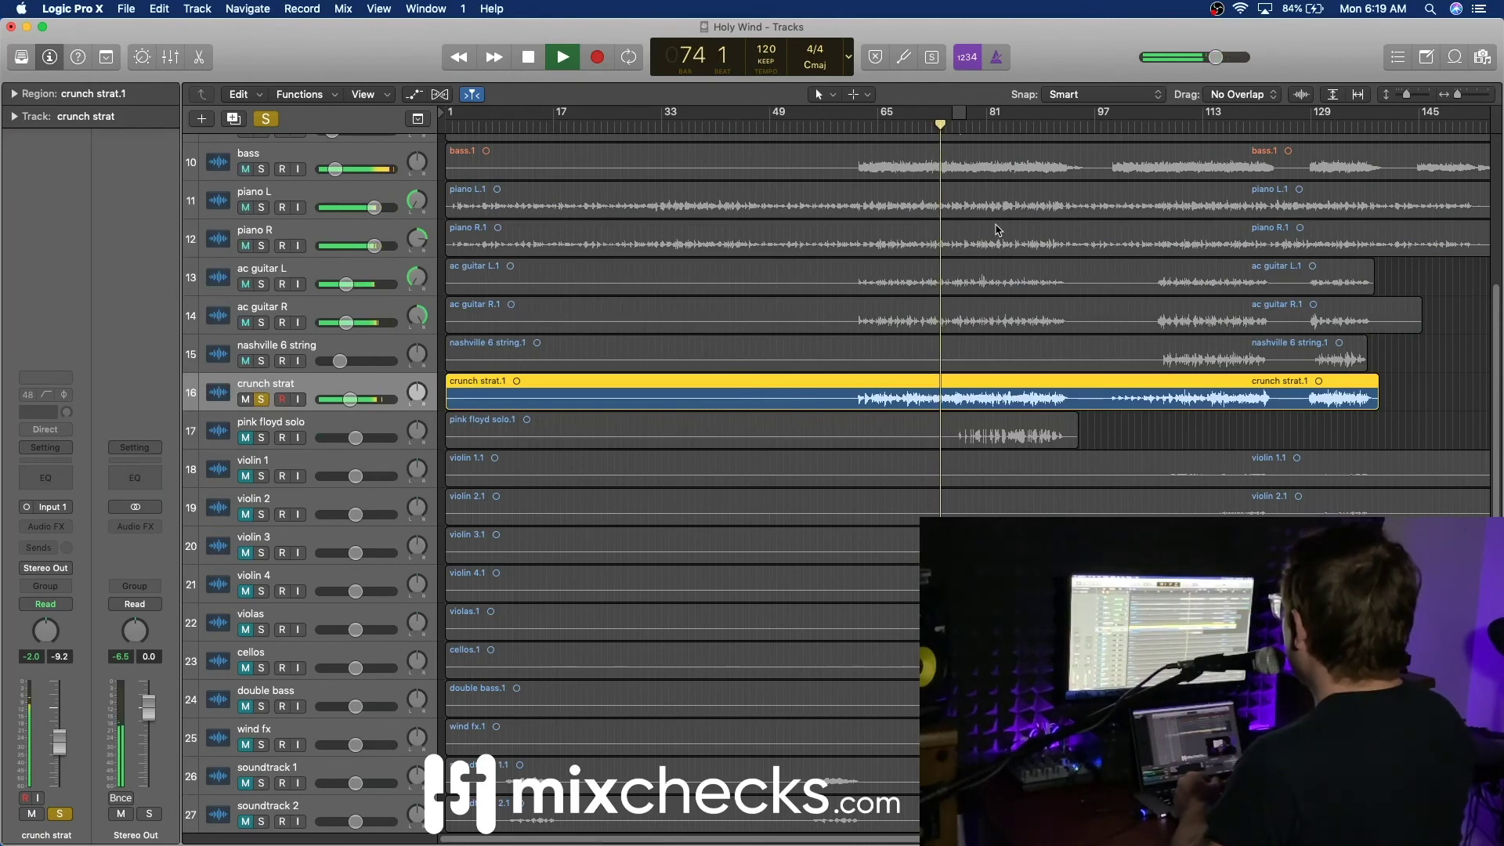
left_click(1200, 126)
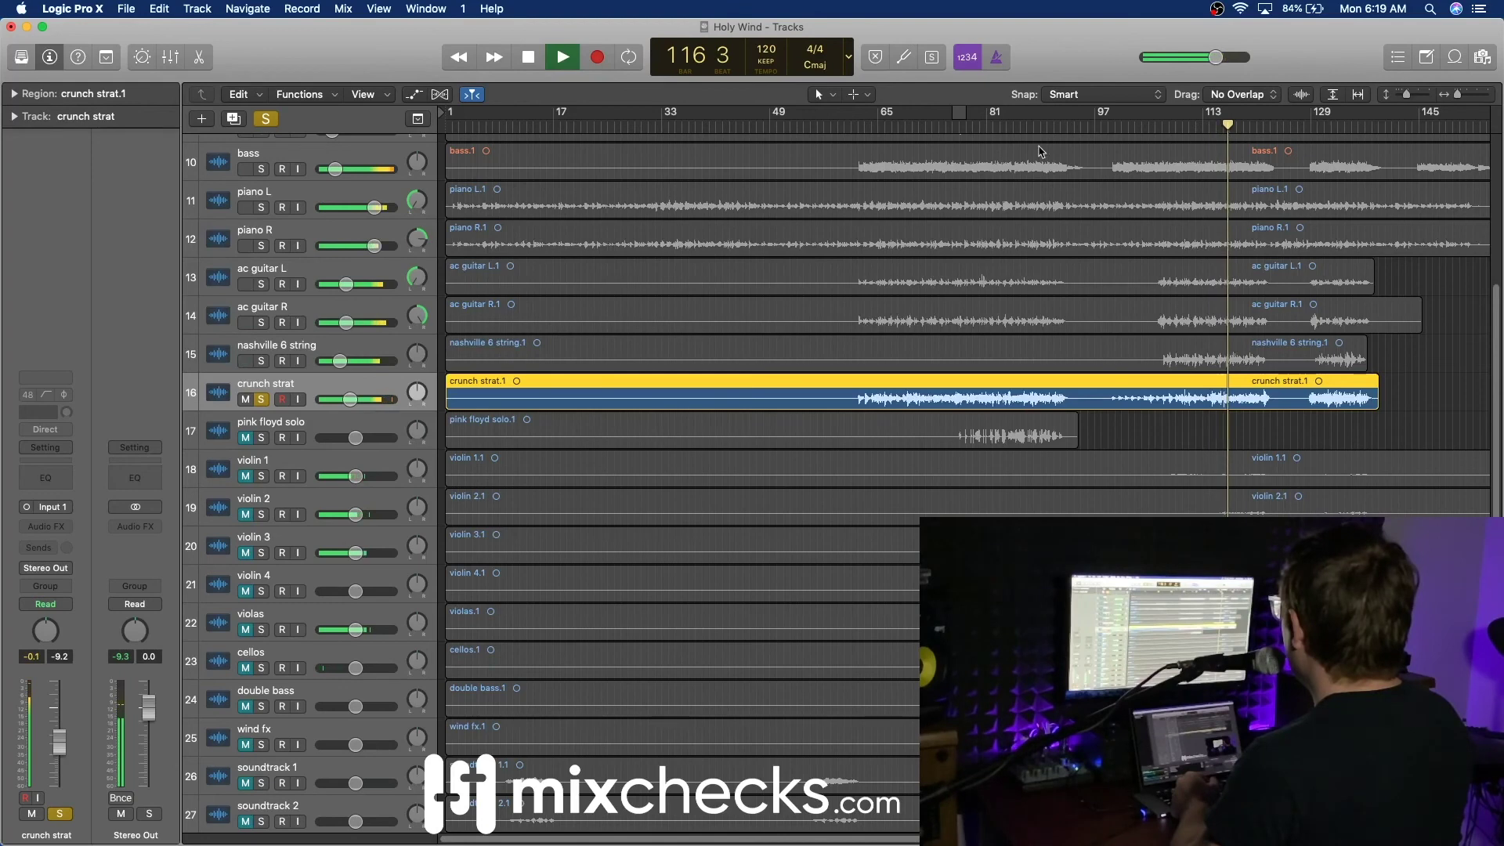
left_click(894, 124)
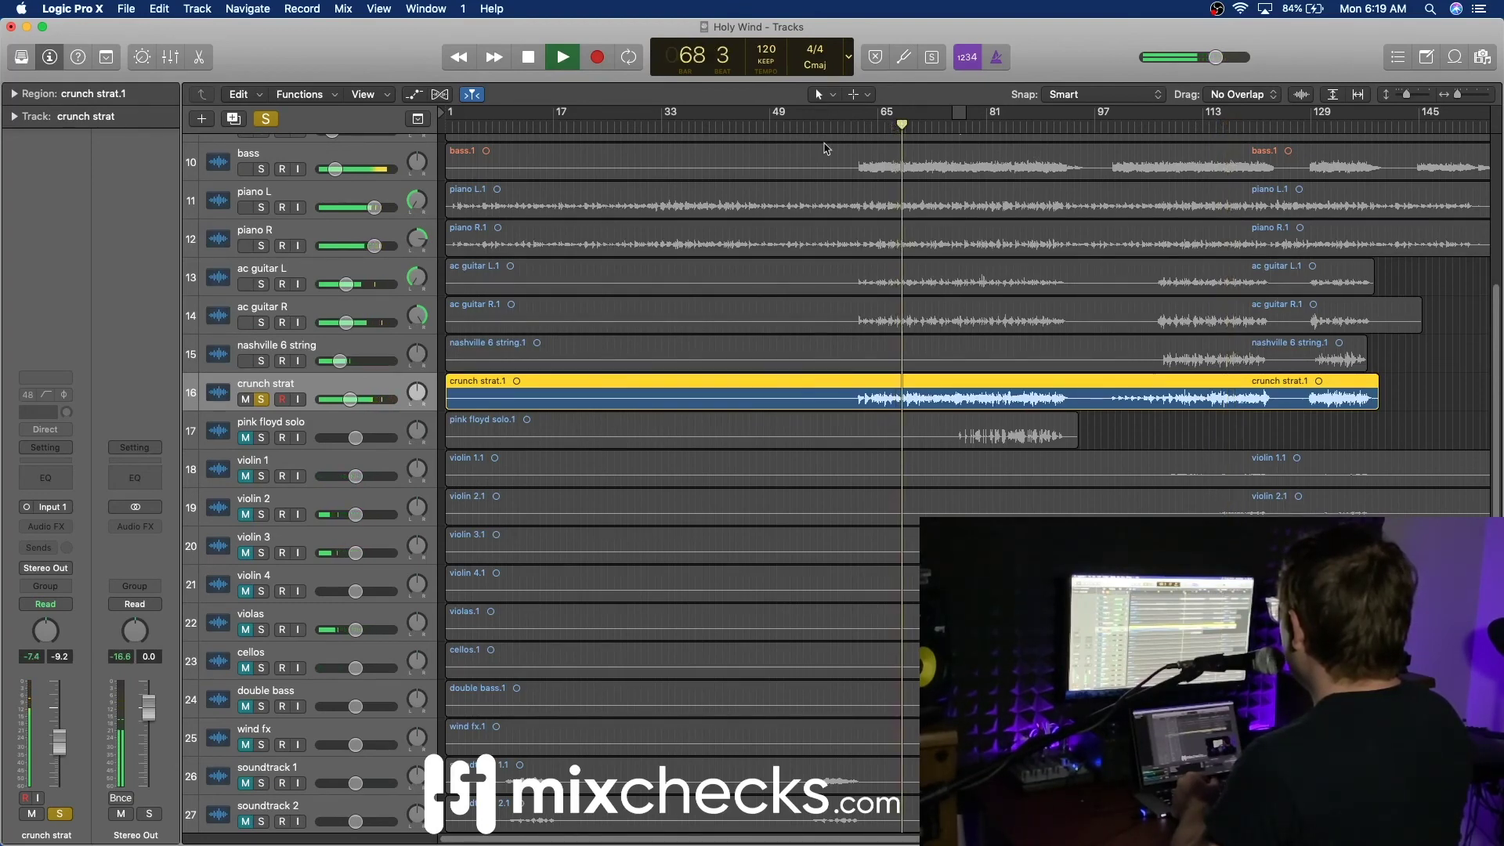
mouse_move(349, 400)
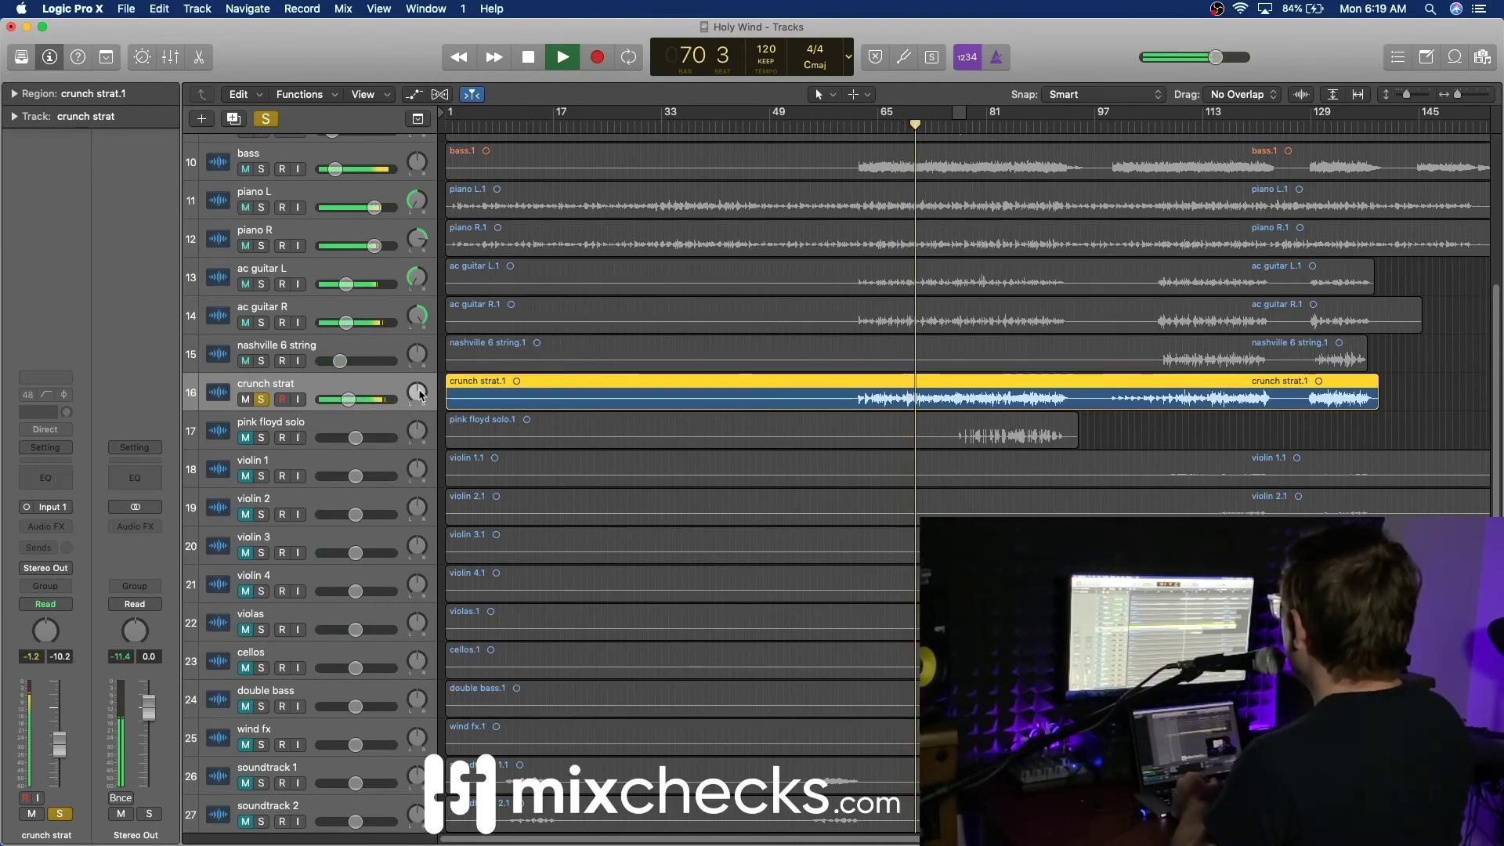
left_click(261, 399)
Step: Pan the nashville 6 string to the right and the crunch strat to -64 while playing the full mix
left_click(1192, 126)
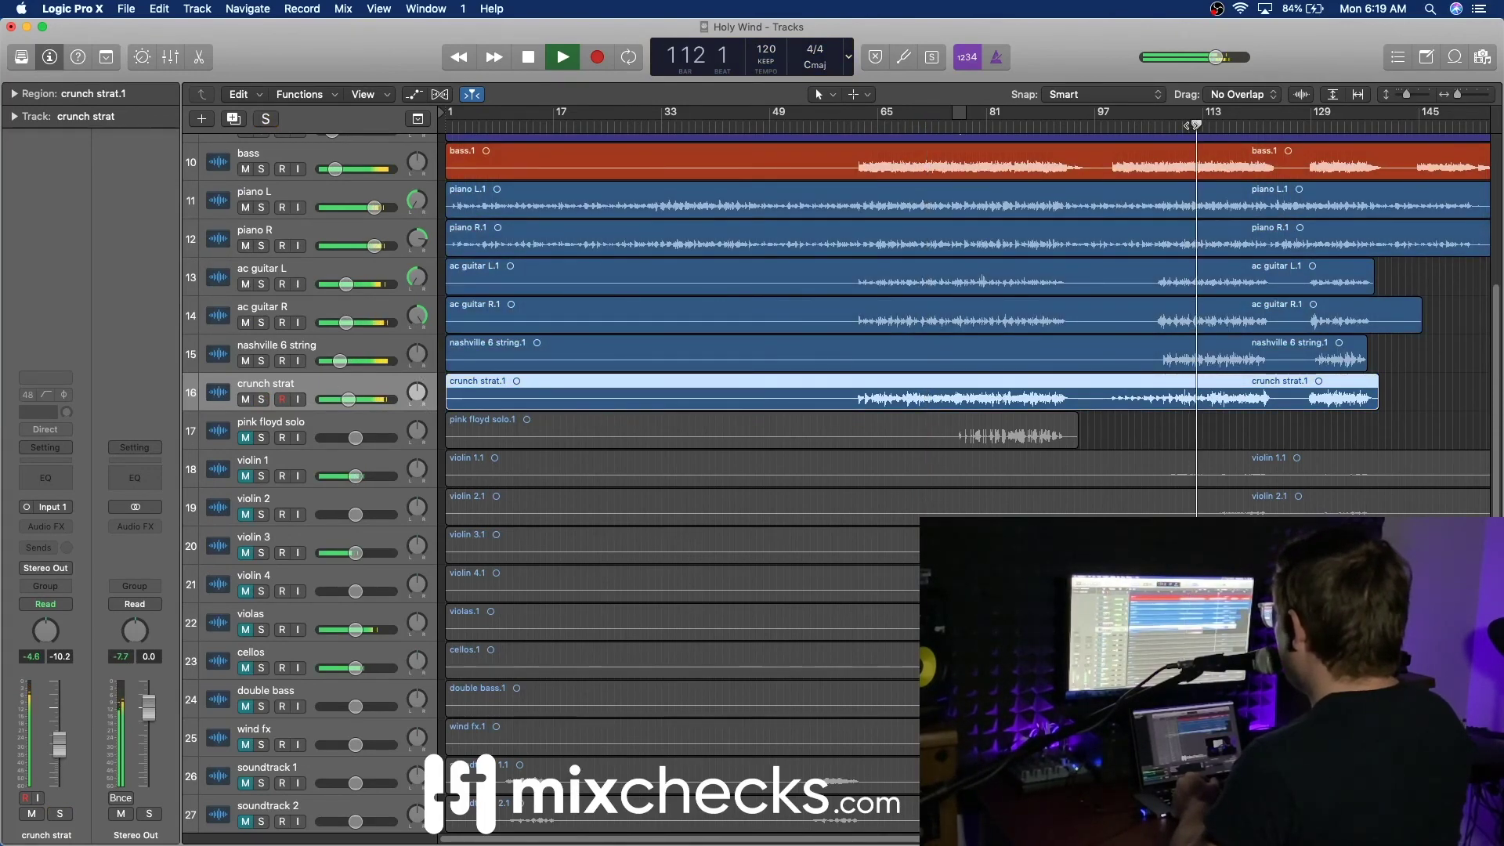
left_click(417, 392, "alt")
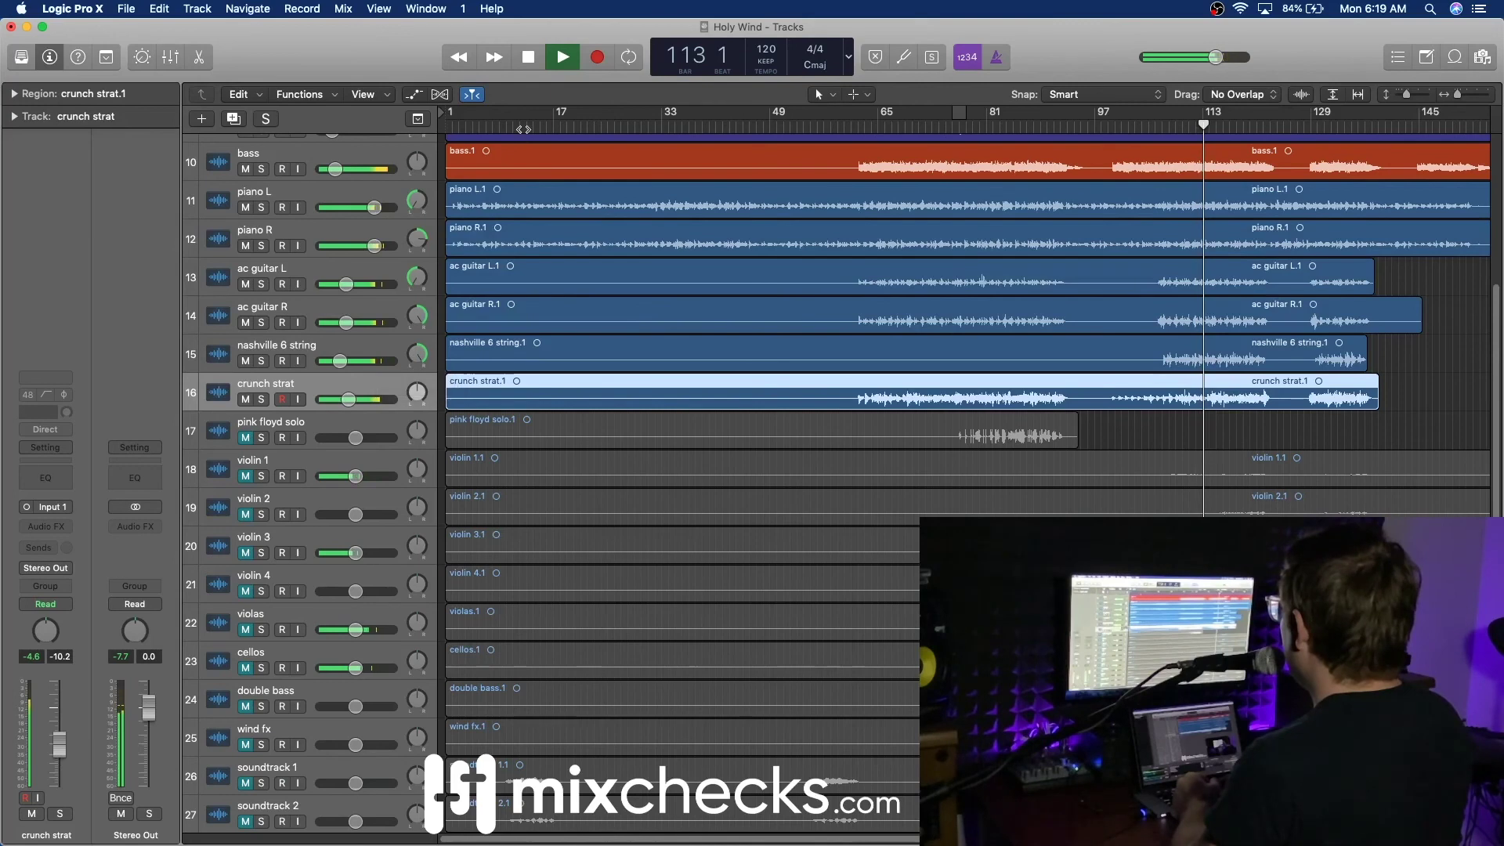
key("alt+comma")
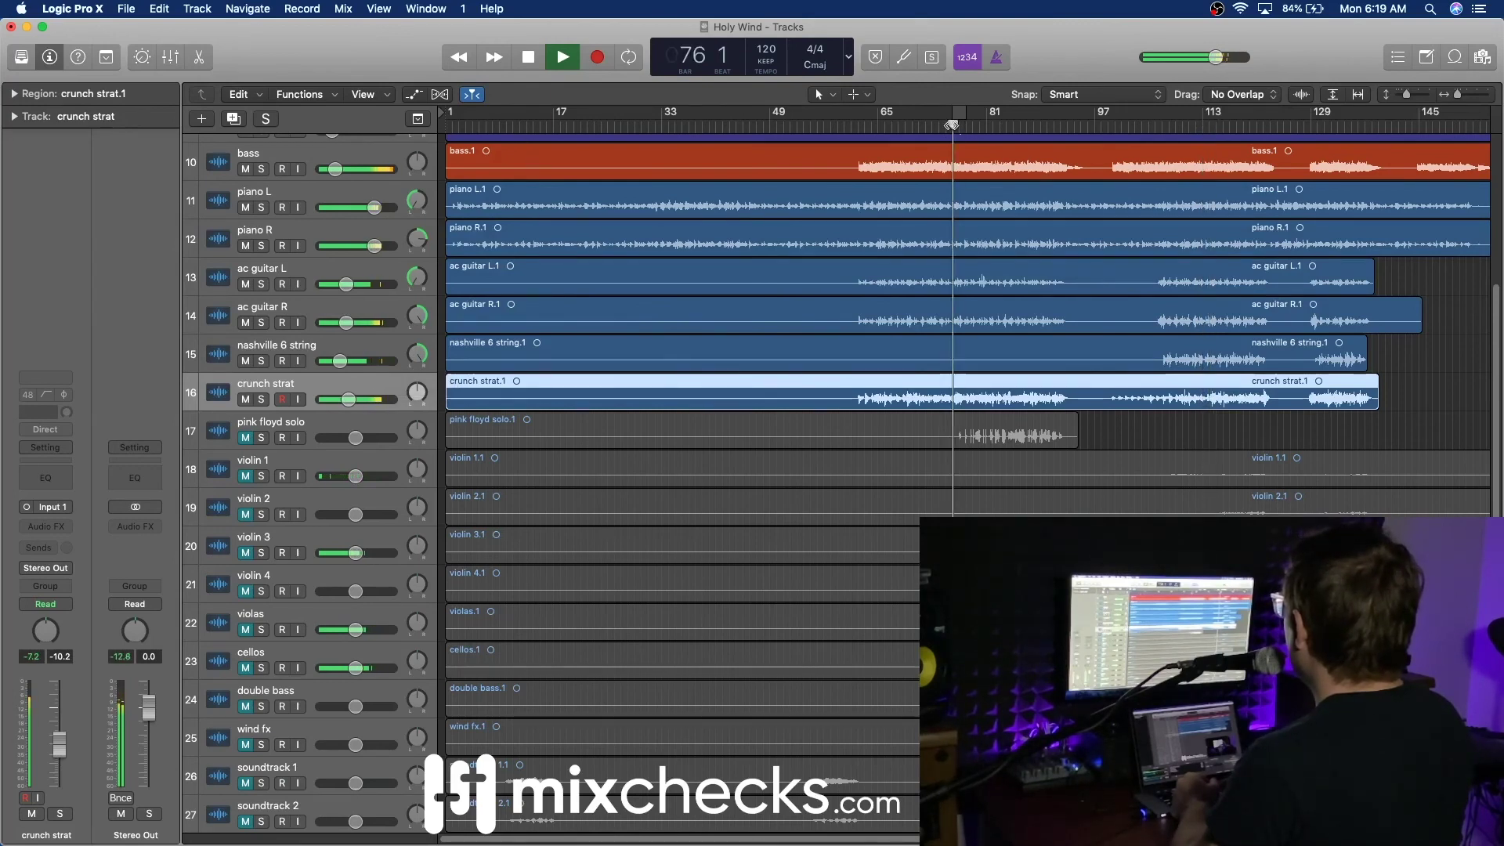
left_click(420, 396)
left_click_drag(417, 391, 386, 410)
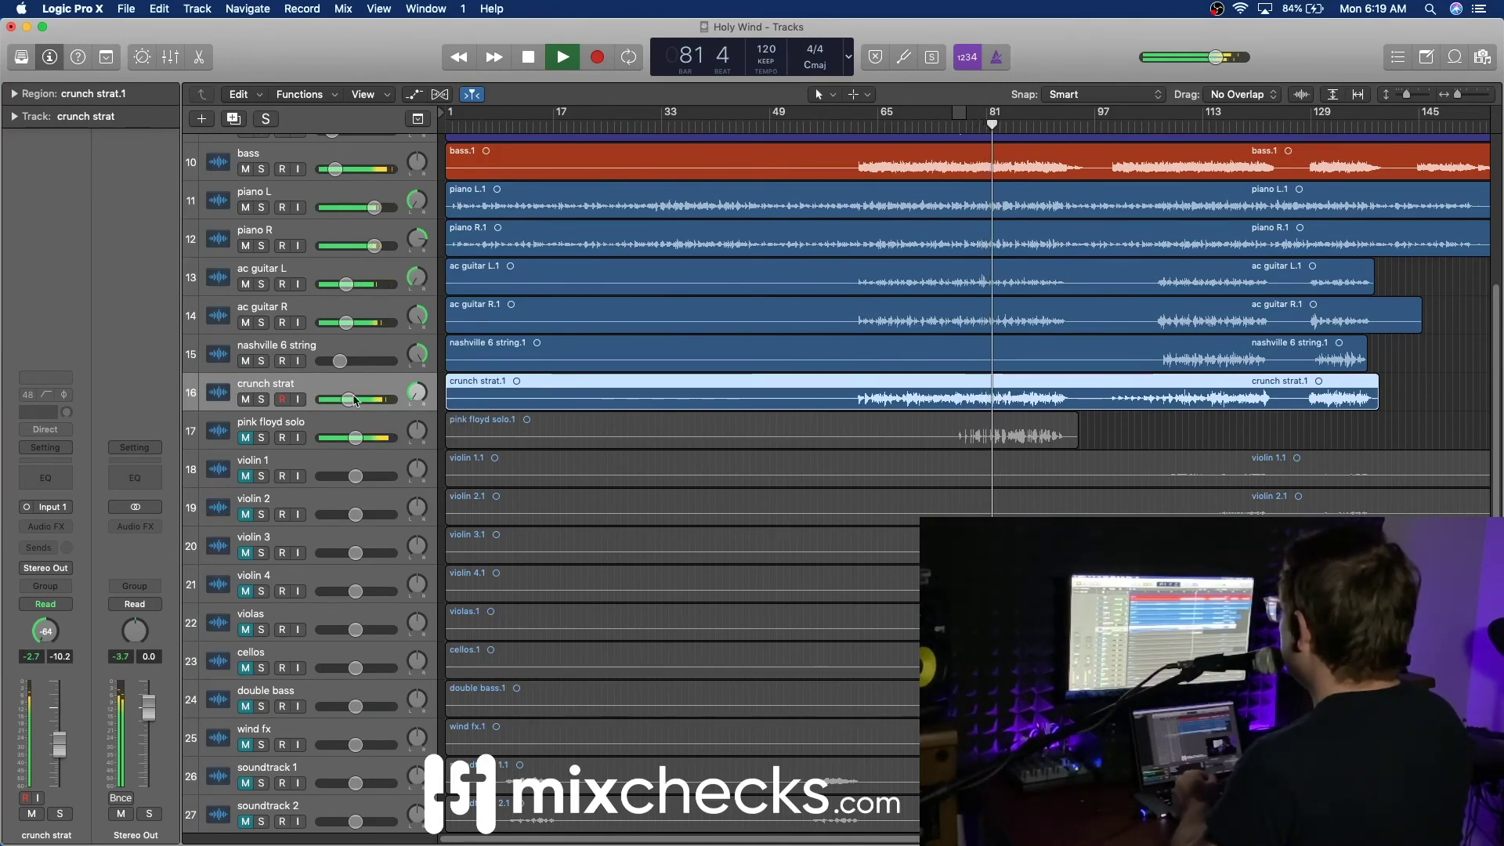
Step: Solo the crunch strat, stop playback, and insert a mono Neural DSP Archetype Nolly plug-in on its channel
left_click(261, 400)
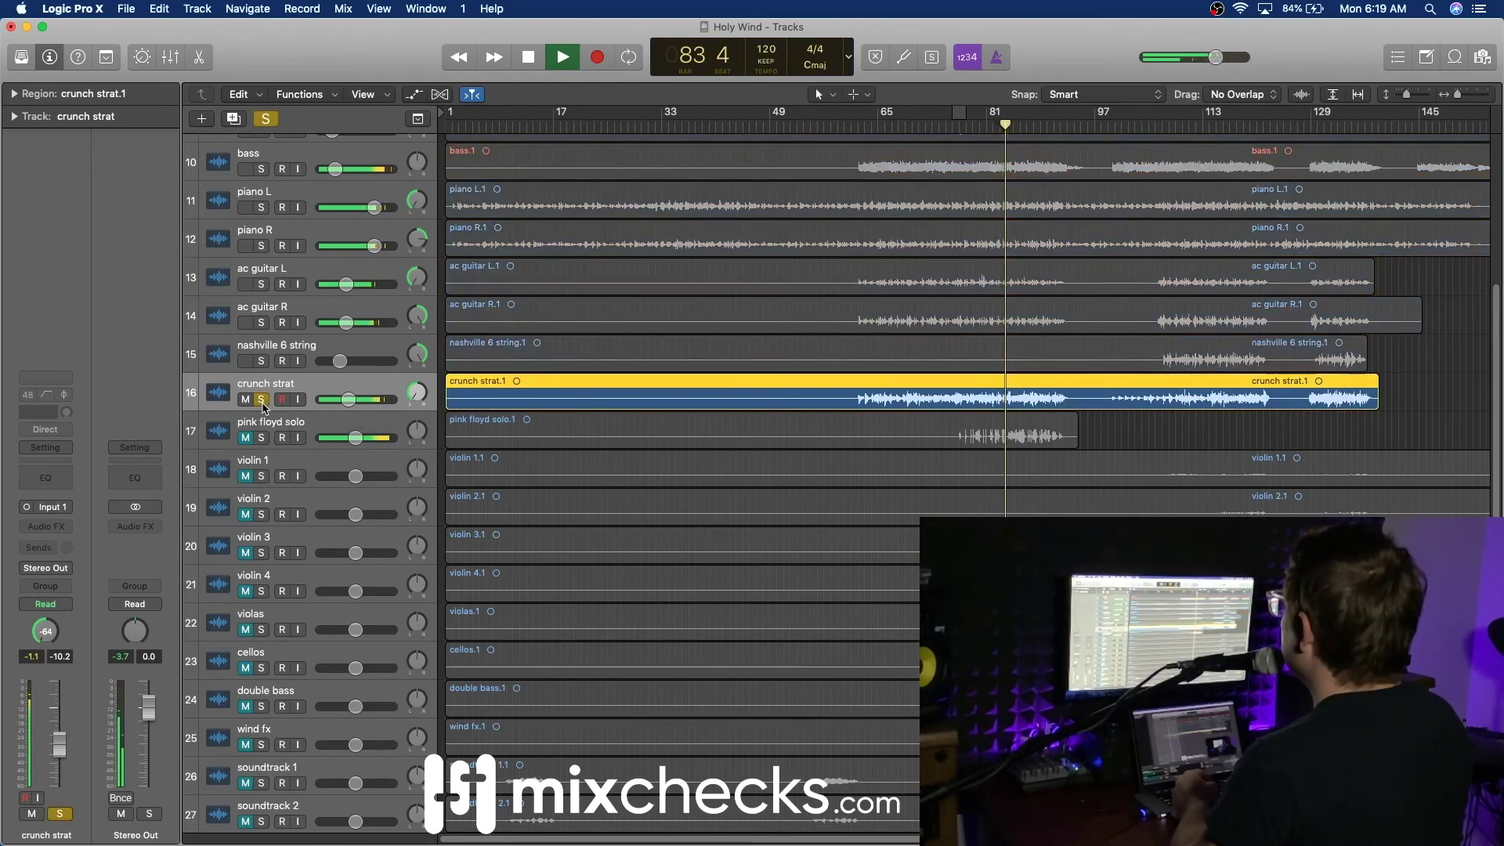
key("space")
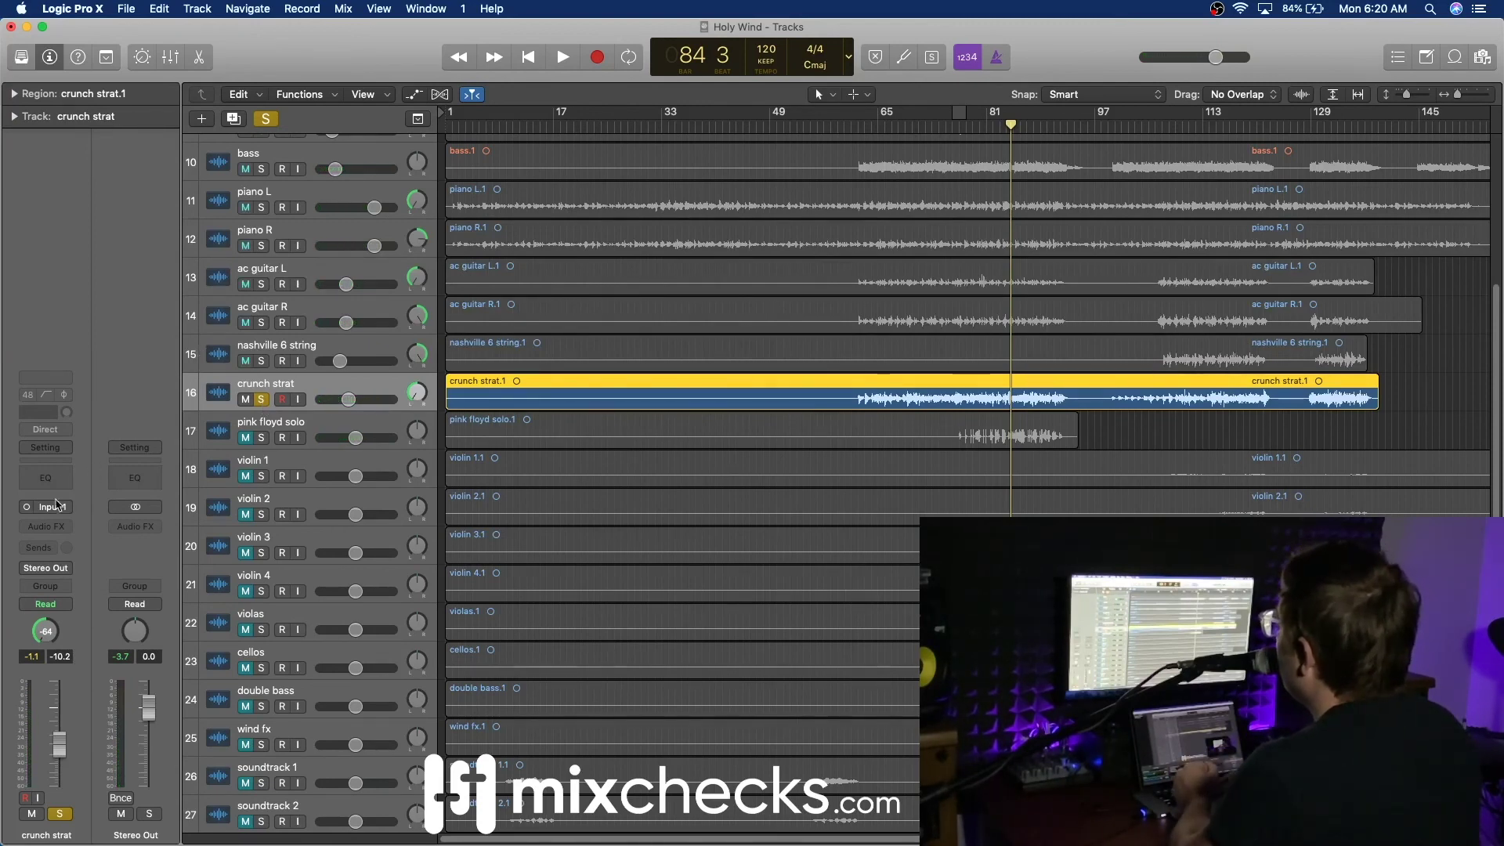
left_click(53, 532)
mouse_move(52, 821)
mouse_move(192, 832)
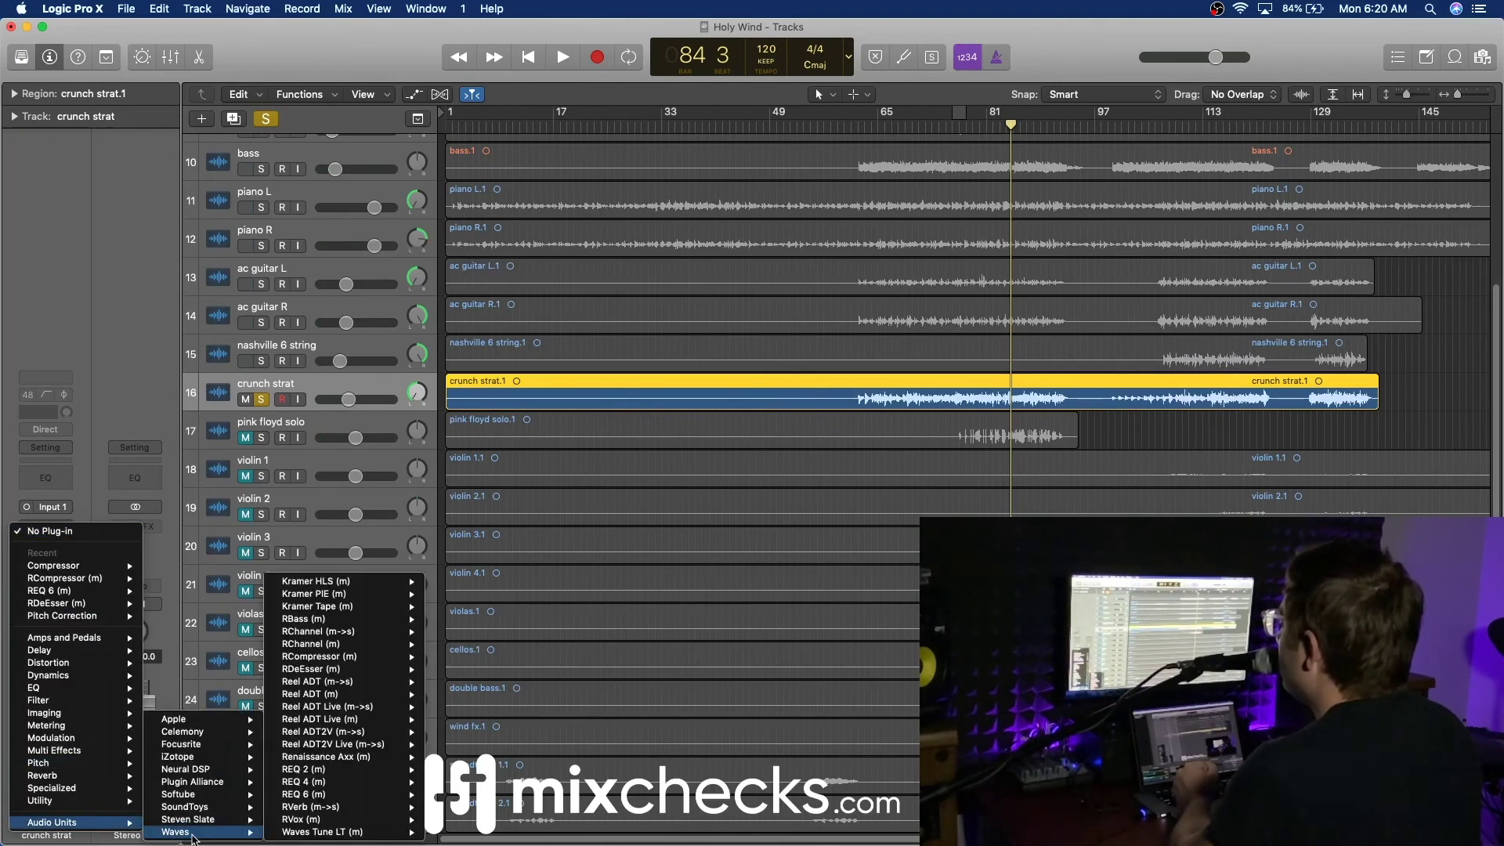
mouse_move(224, 772)
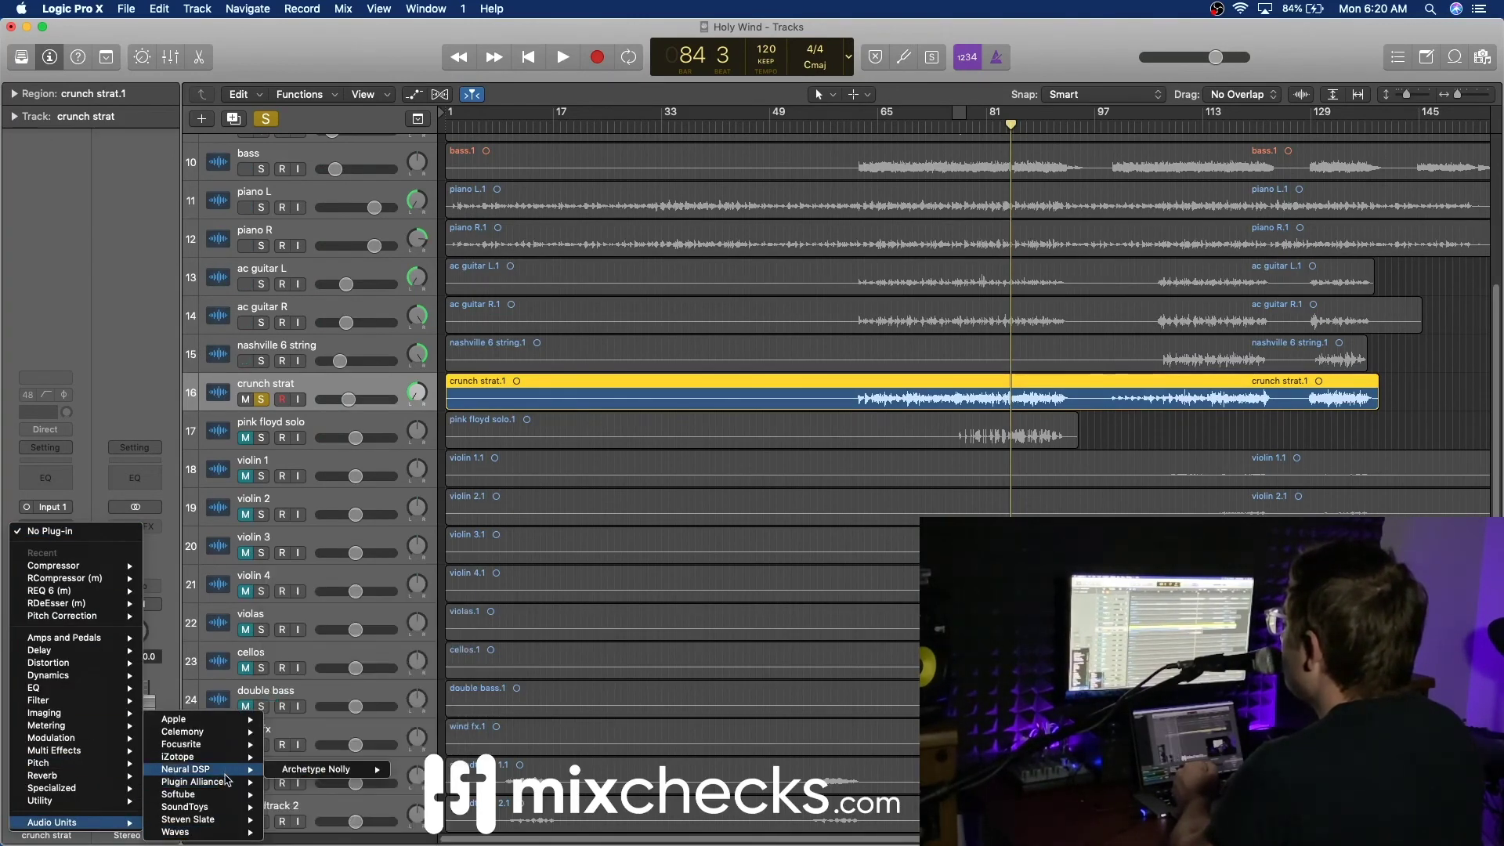
mouse_move(372, 775)
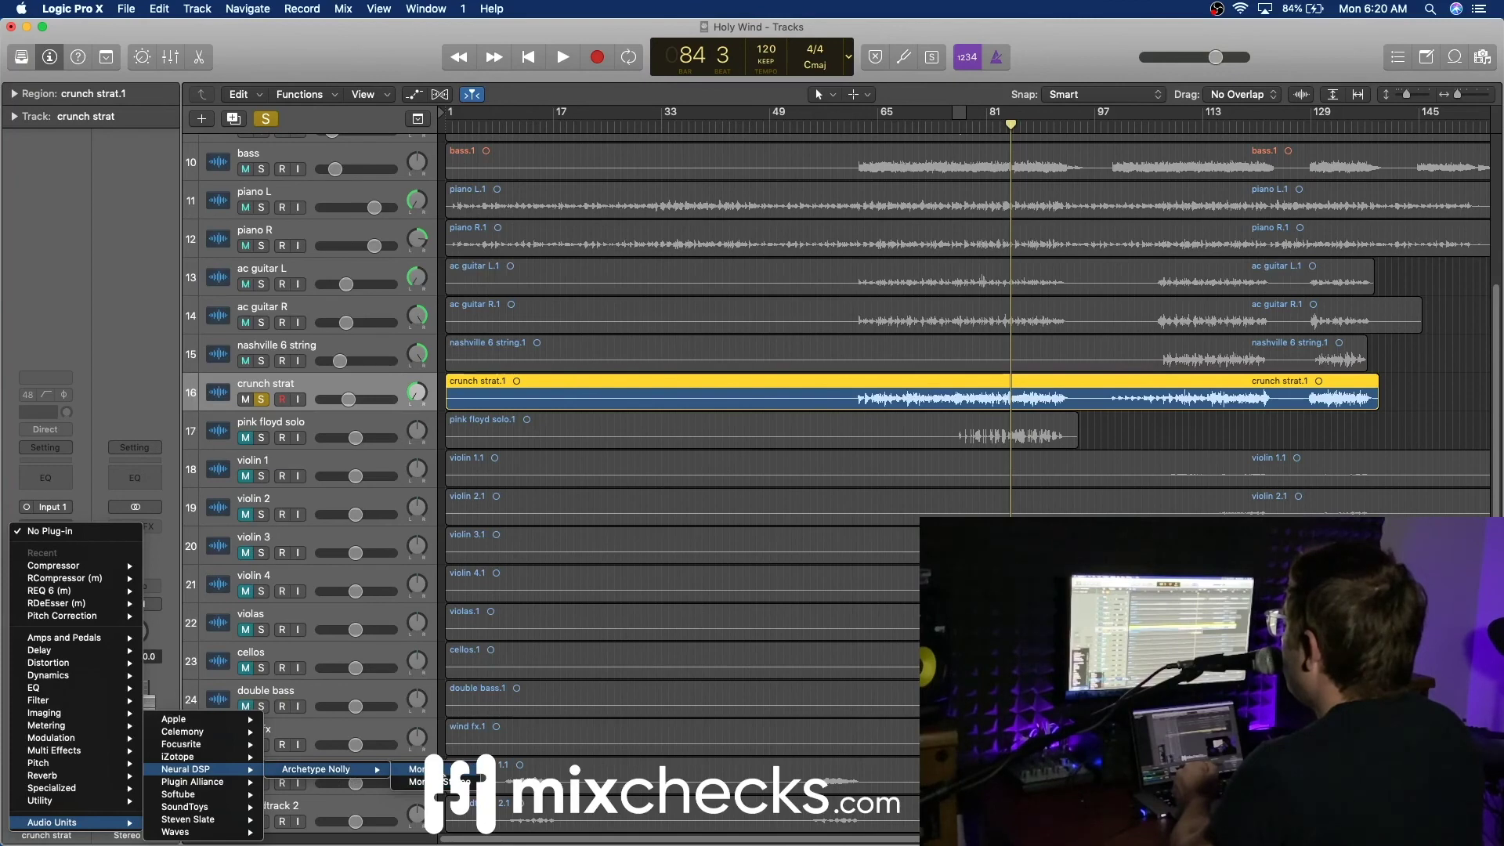
left_click(415, 770)
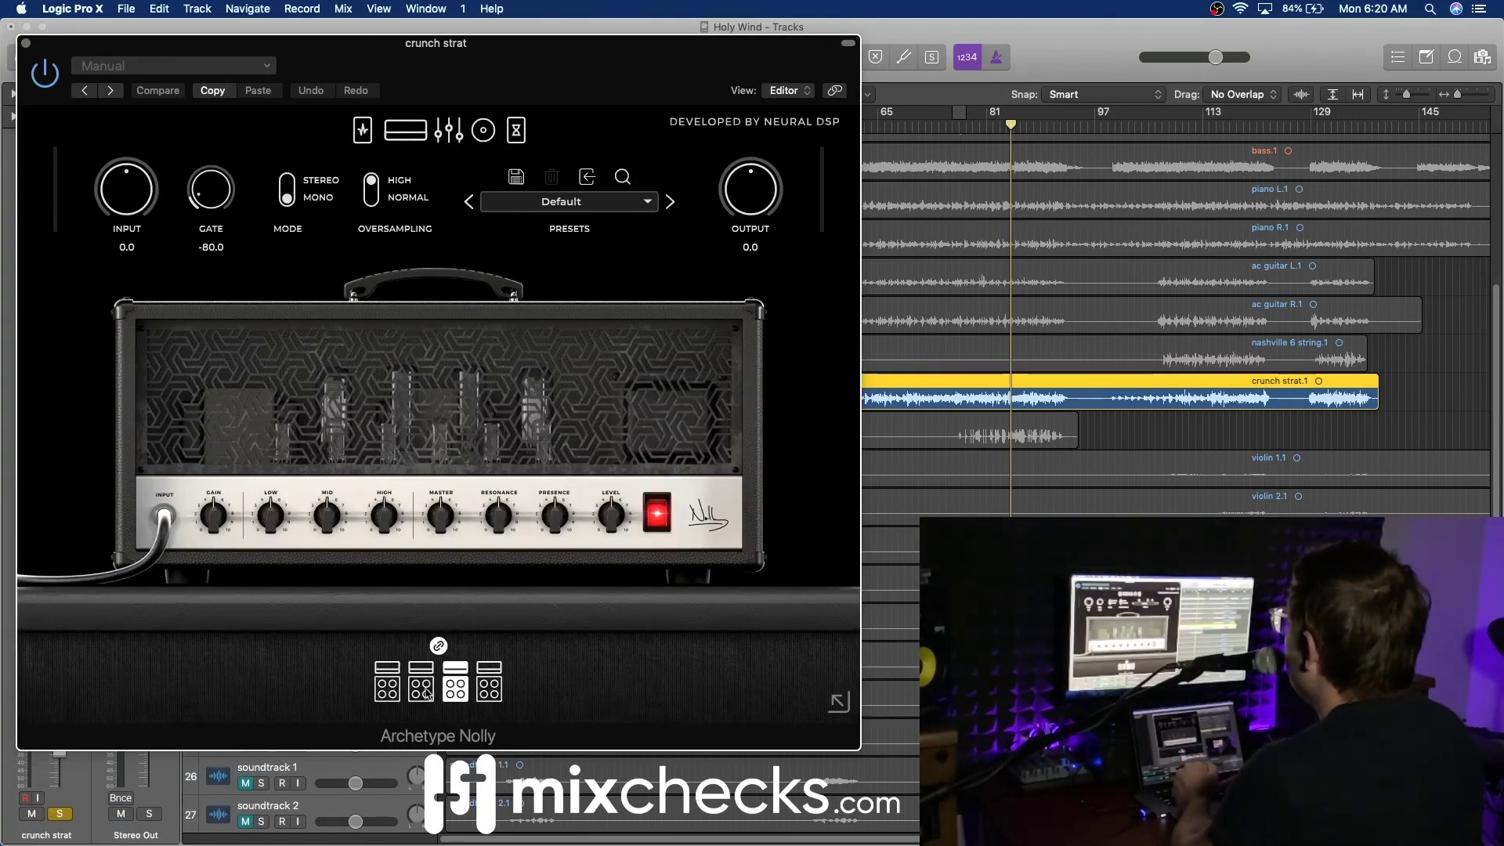
Step: Compare the Archetype Nolly amp models and choose the second one, the white head with the brown handle
left_click(423, 689)
left_click(389, 691)
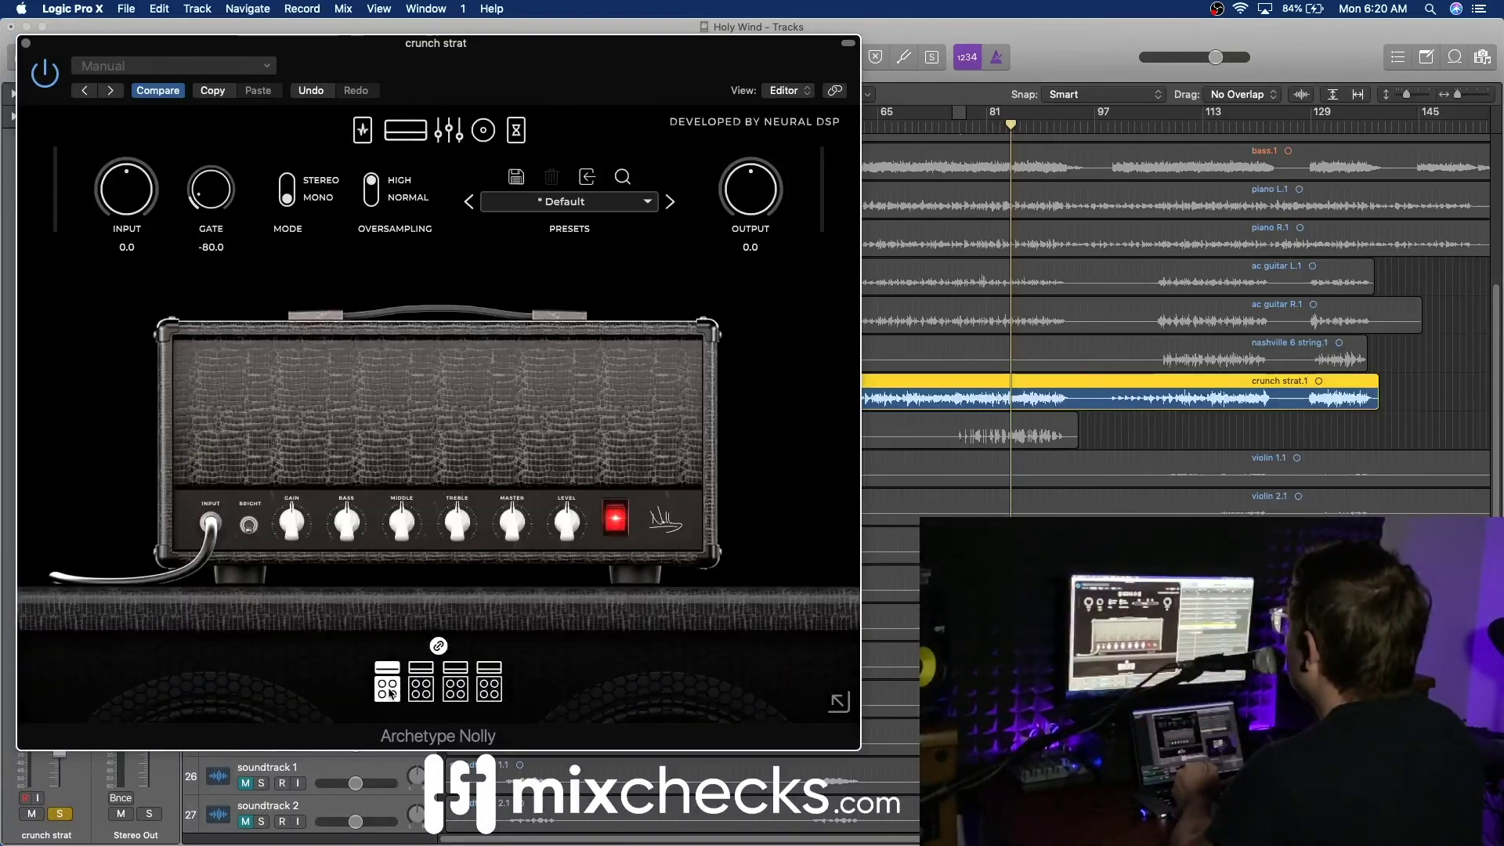
left_click(423, 689)
left_click(492, 690)
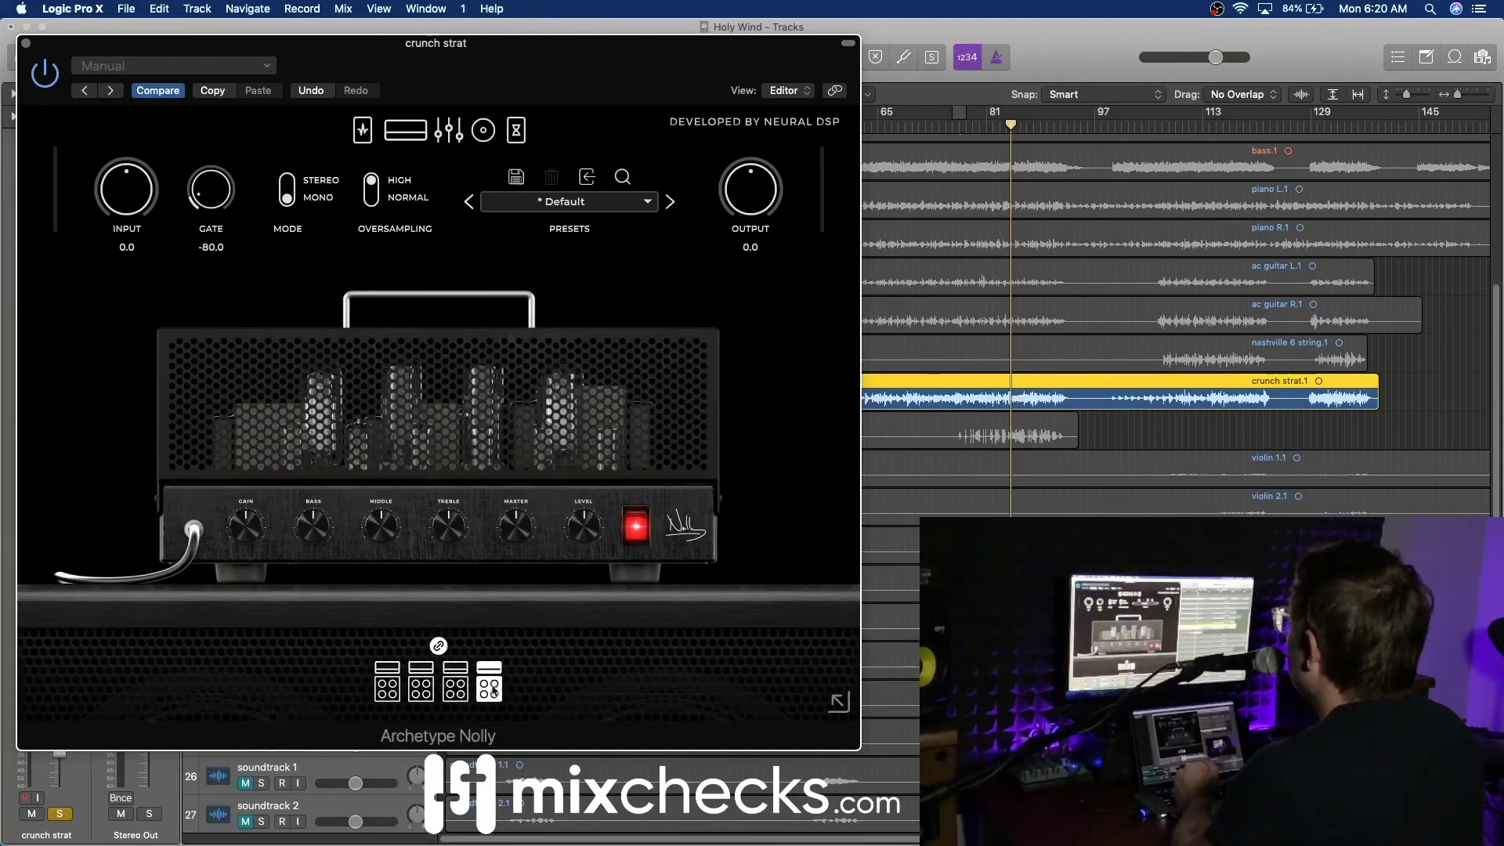
left_click(429, 696)
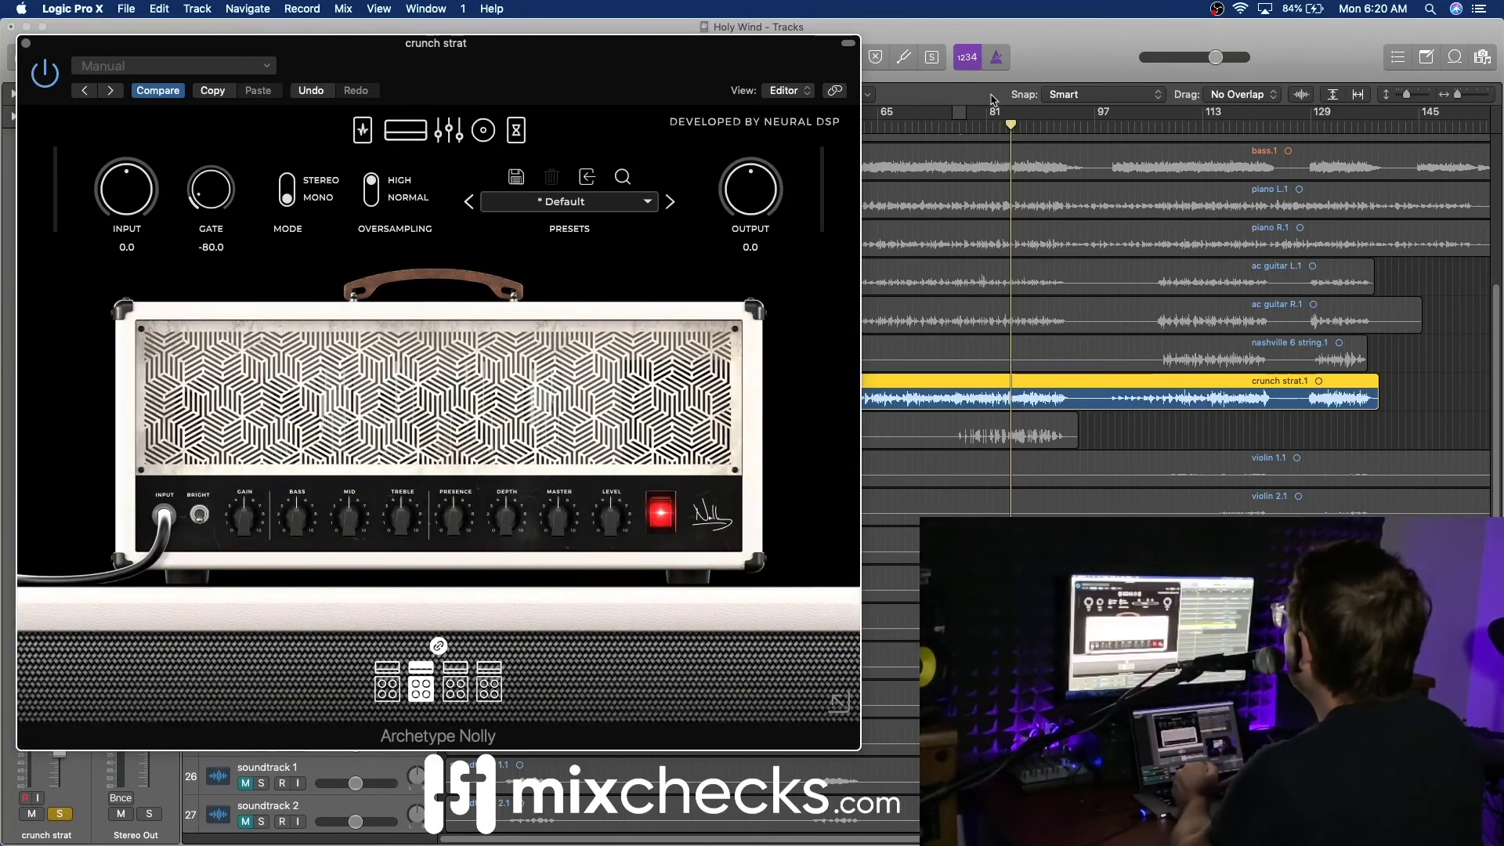
Step: Adjust the amp's gain while playing from about bar 72, and lower the unsoloed crunch strat's volume to -14.0 dB
left_click(933, 132)
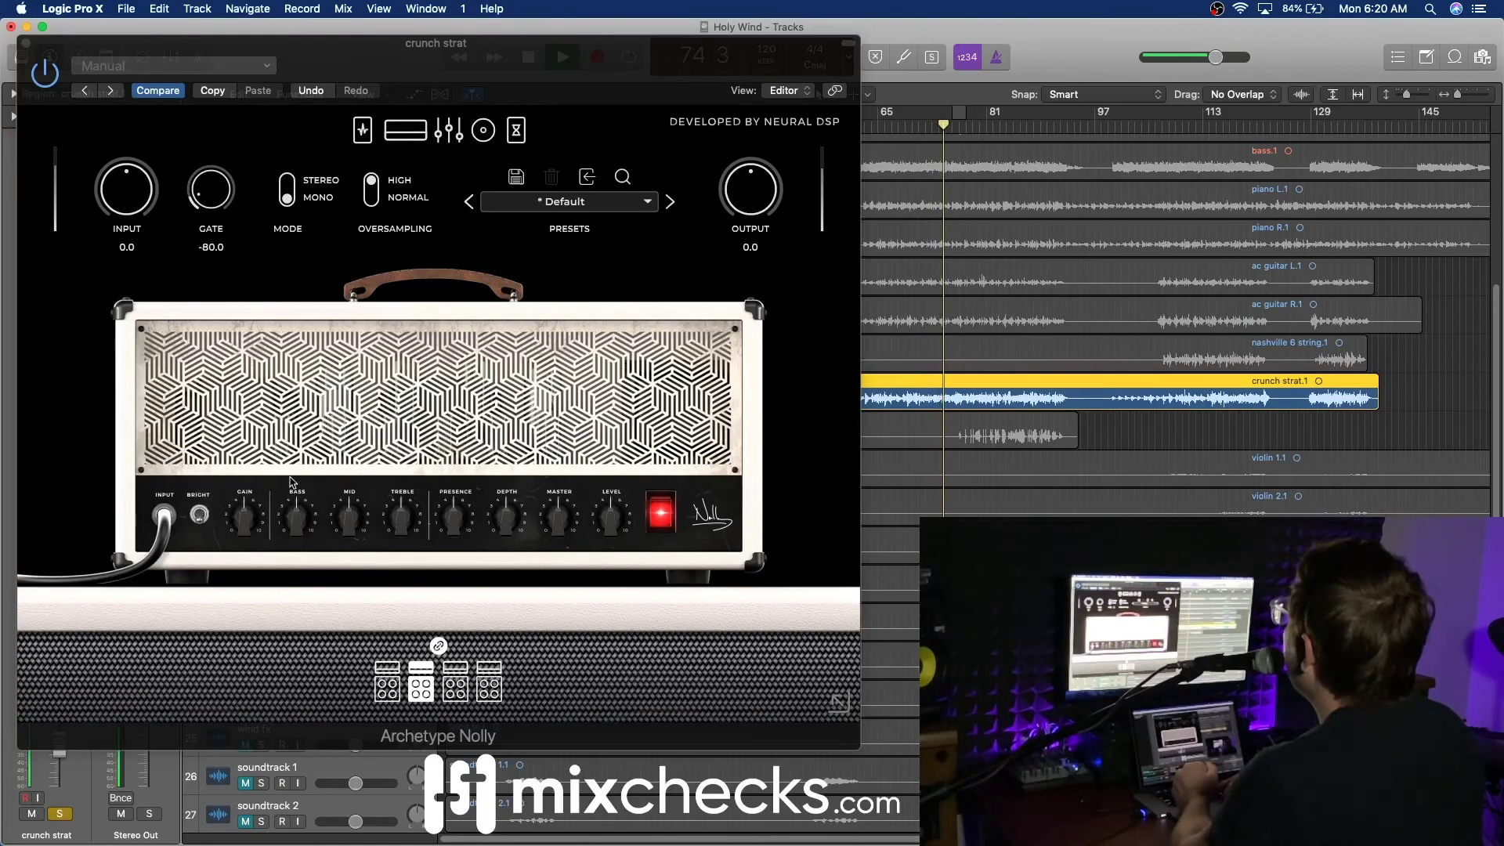
left_click(249, 540)
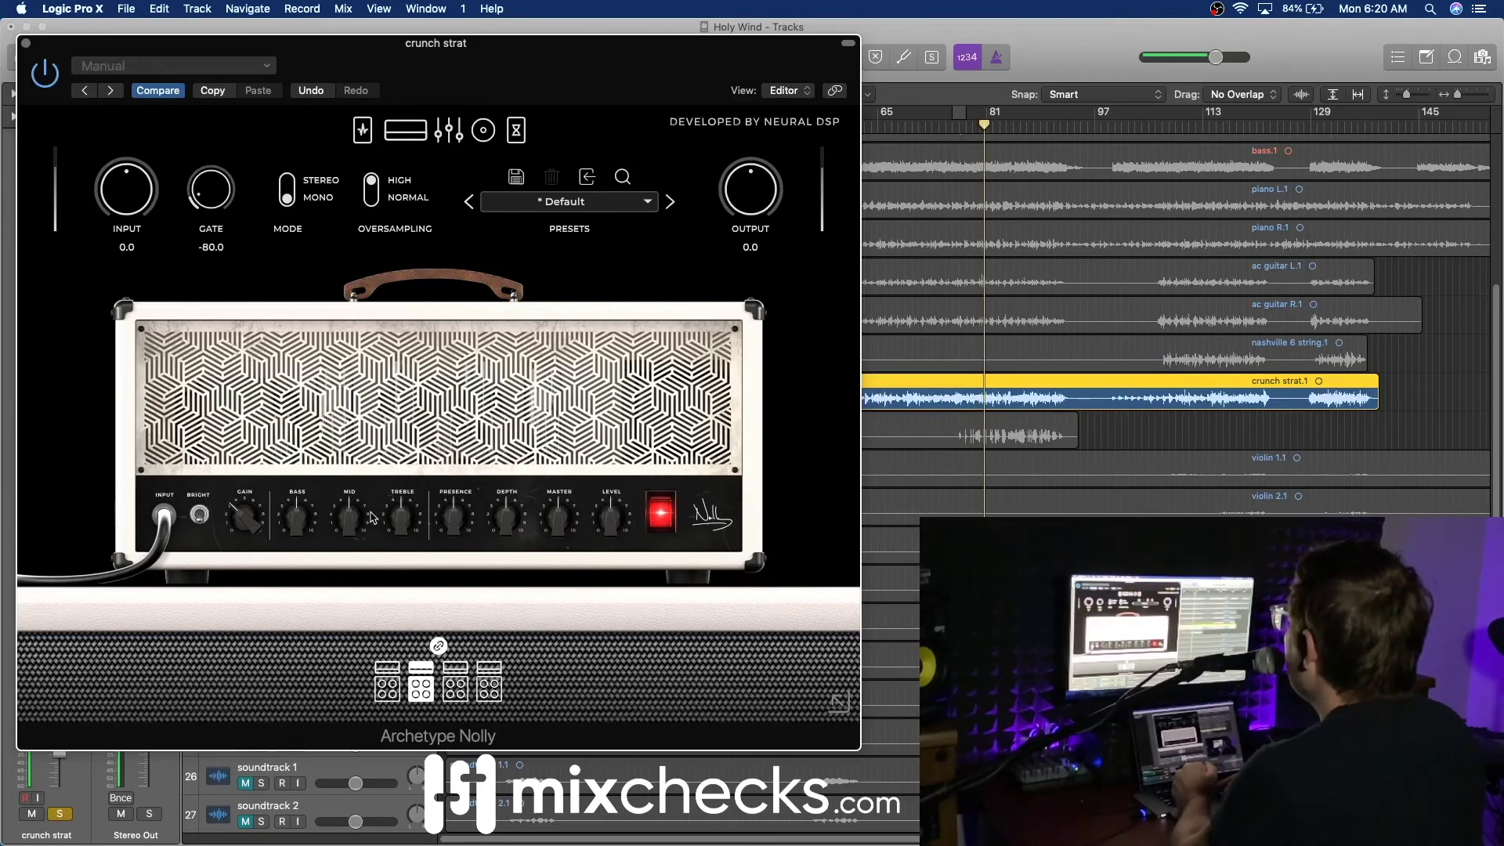
left_click(25, 44)
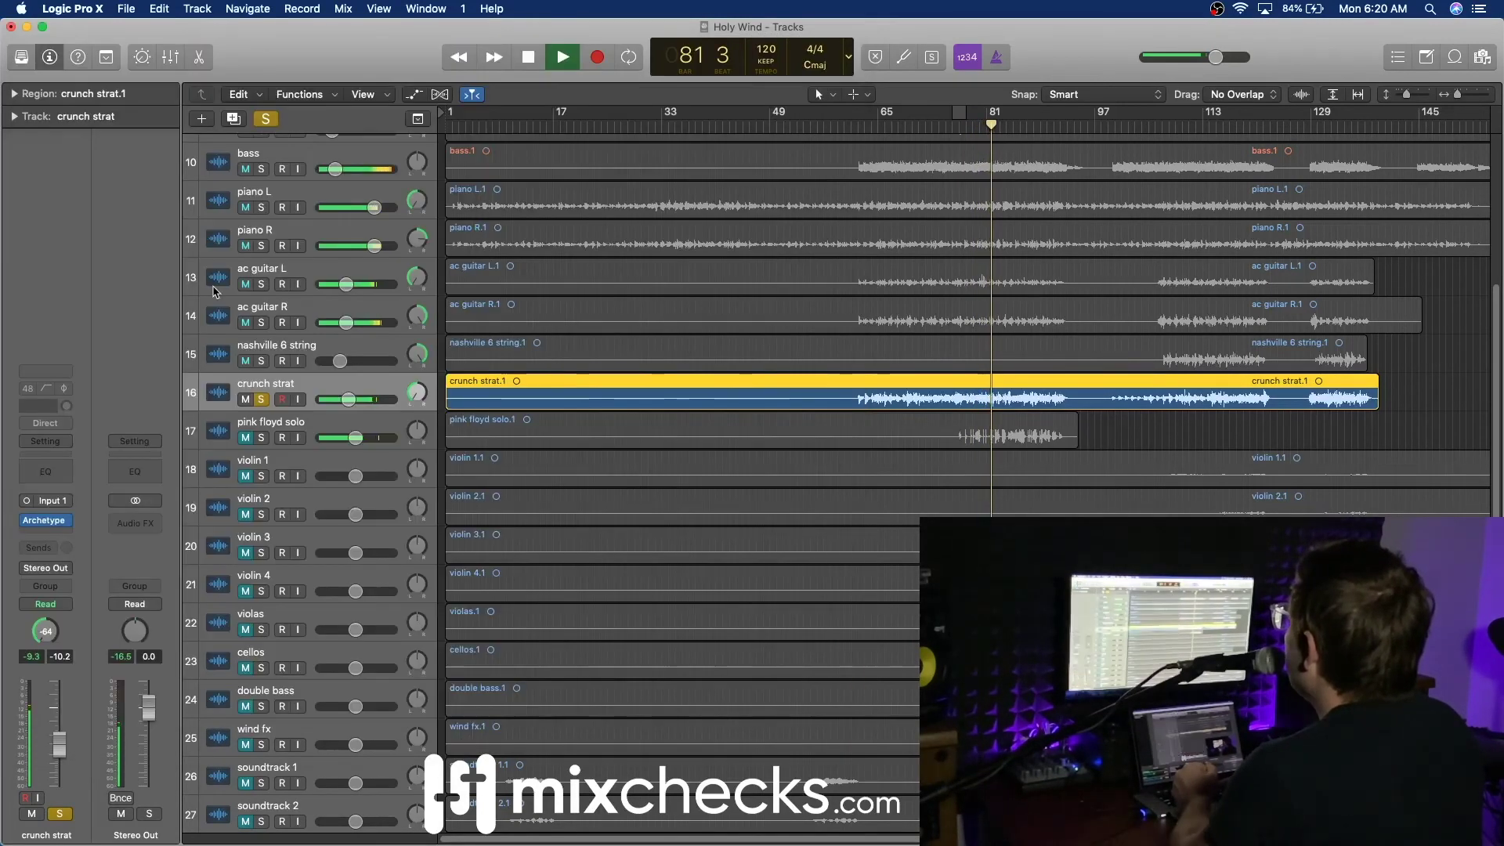
left_click_drag(349, 399, 343, 399)
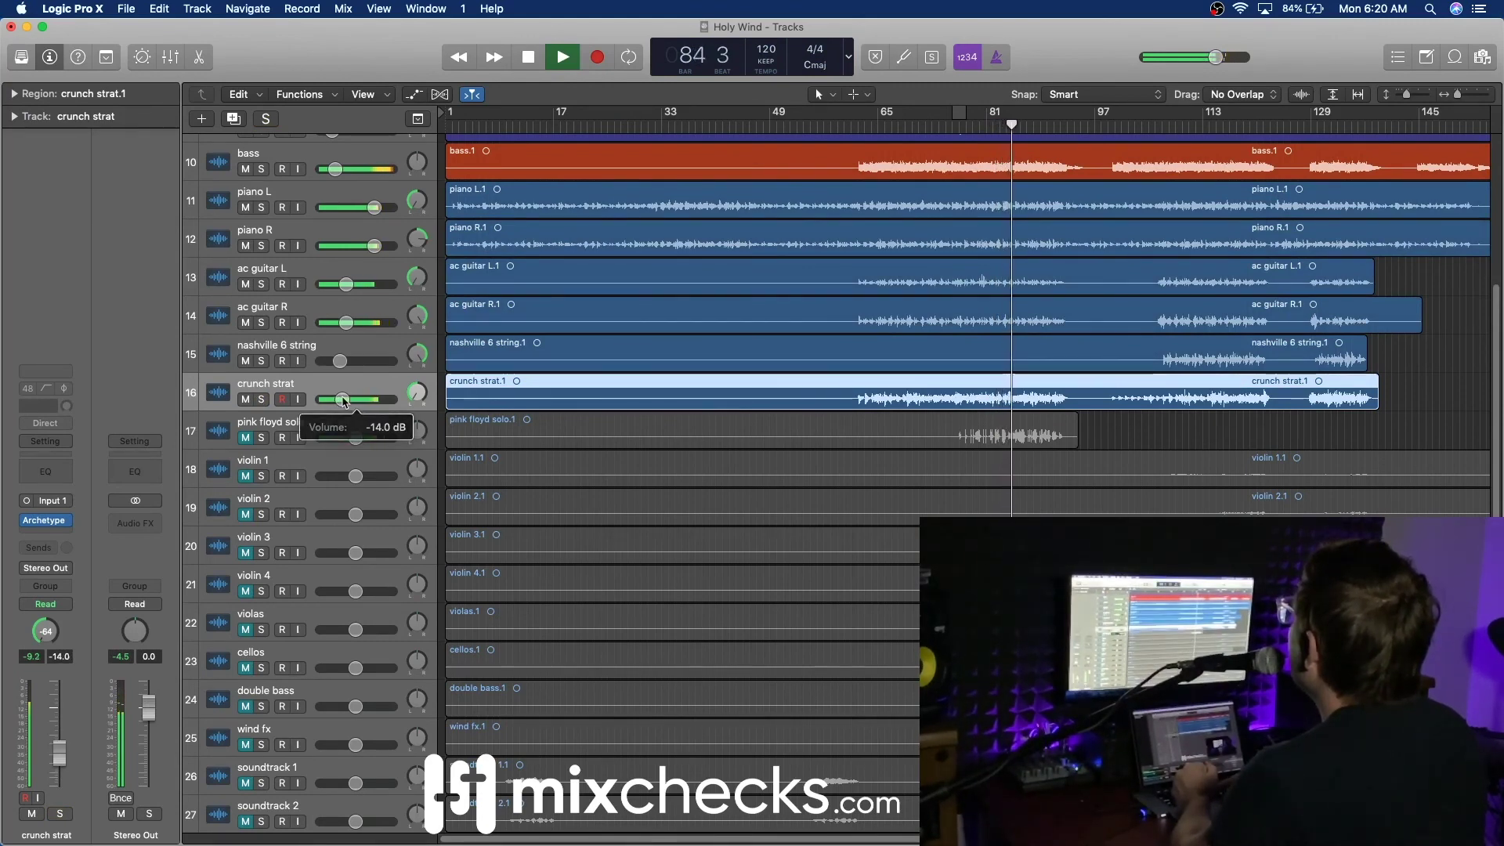
Step: Add a Channel EQ to the crunch strat with the 7500 Hz high shelf at -10.0 dB and a low cut at 87 Hz
left_click(51, 474)
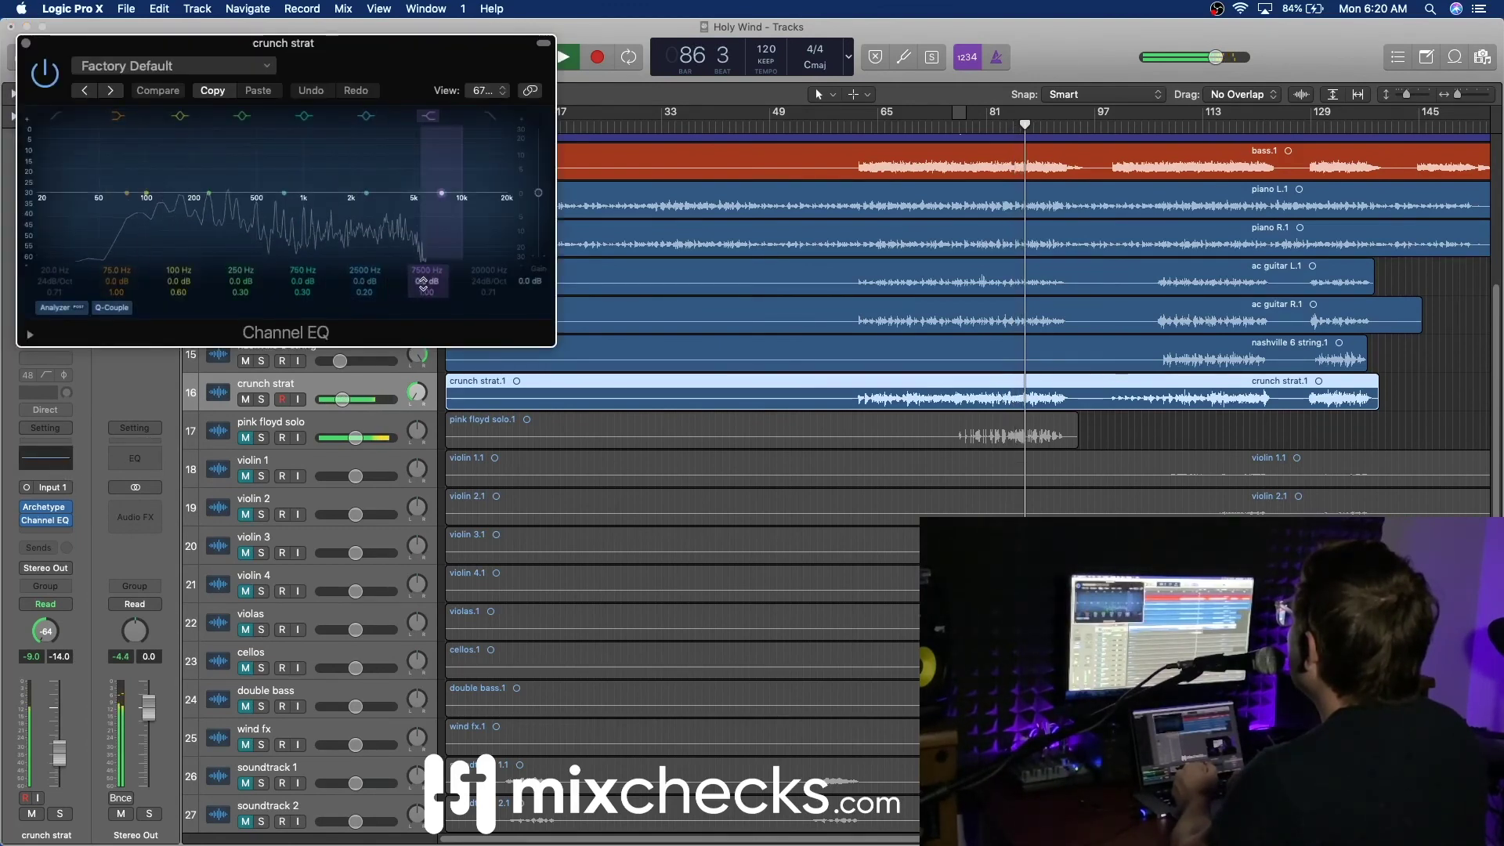
left_click_drag(423, 282, 423, 321)
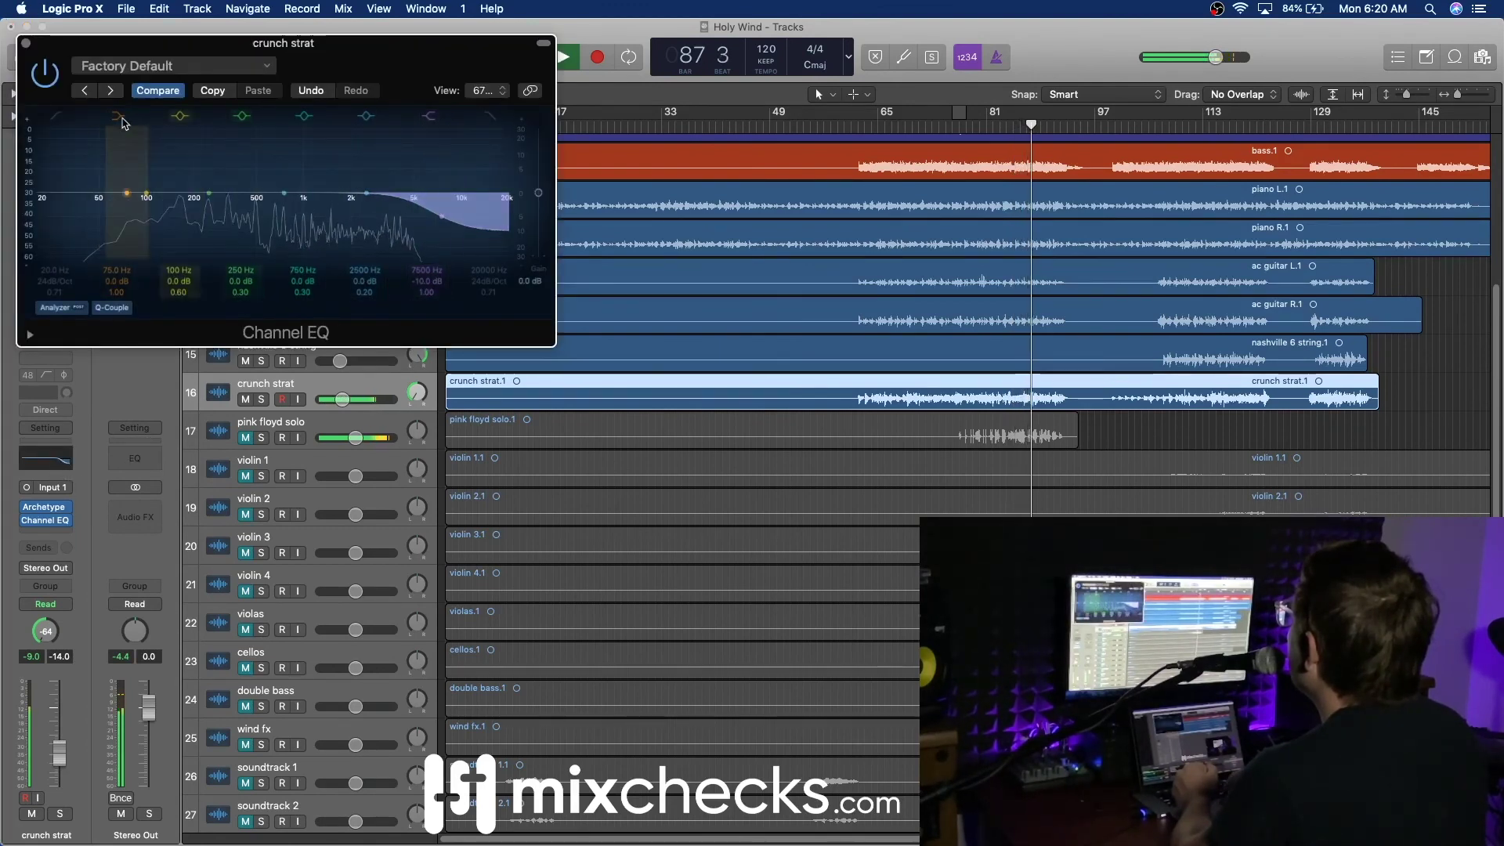
left_click_drag(52, 157, 108, 157)
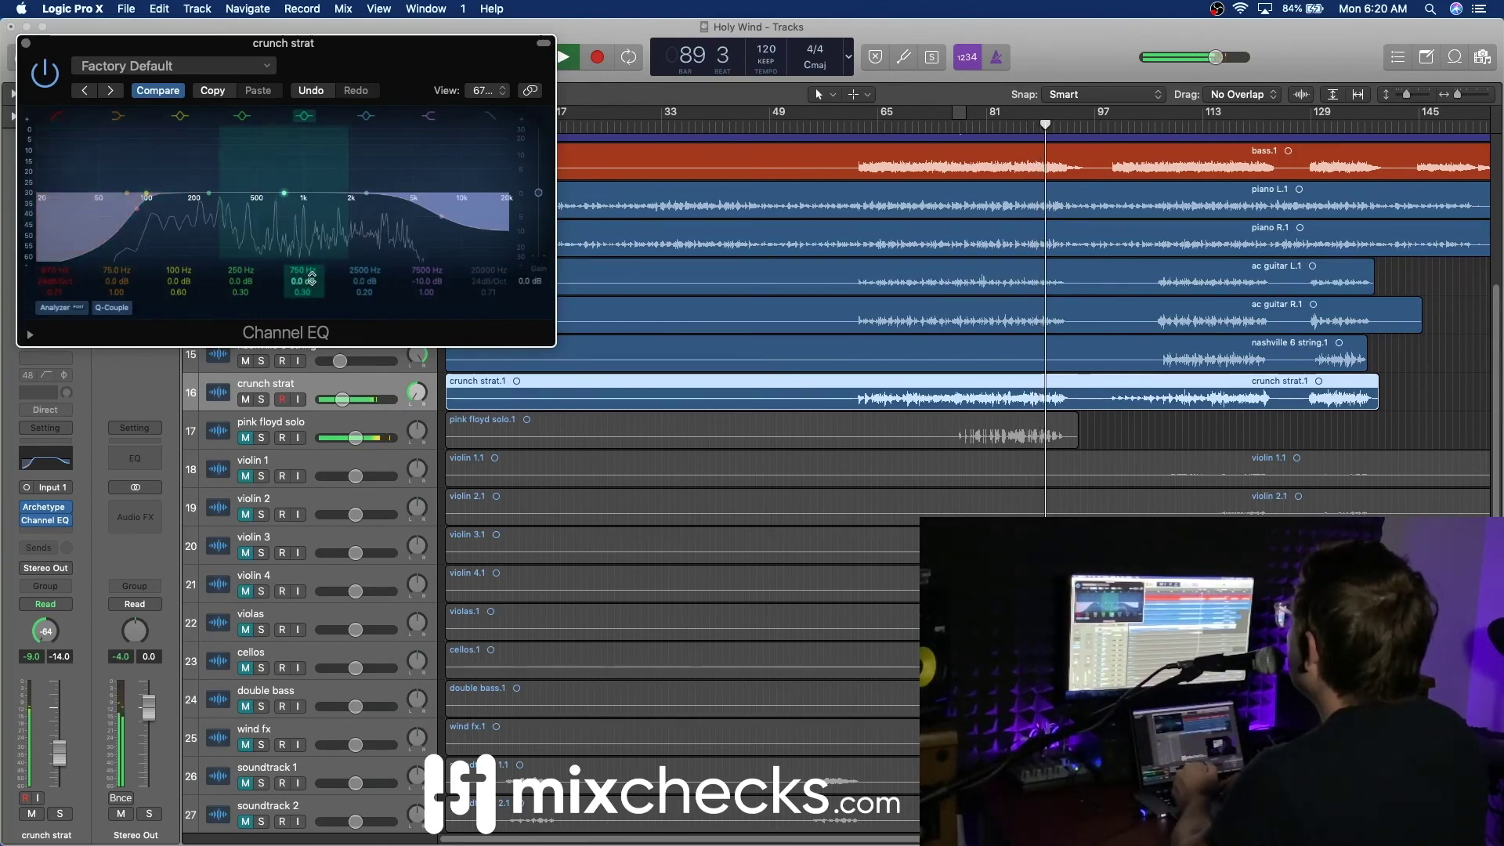
key("v")
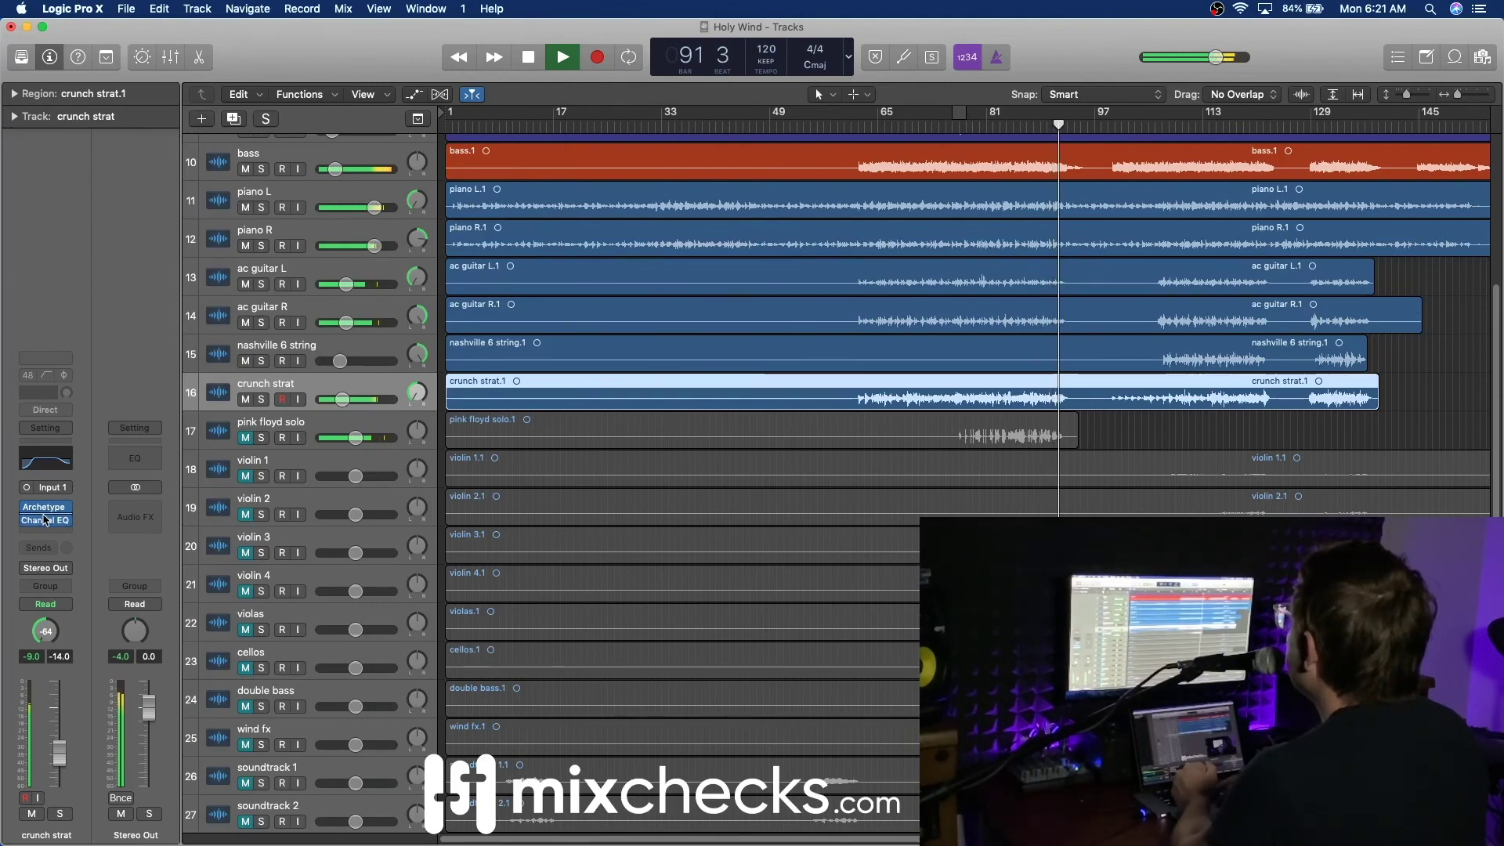
Step: Adjust the treble and presence of the crunch strat's Archetype Nolly amp while replaying from about bar 67
mouse_move(49, 509)
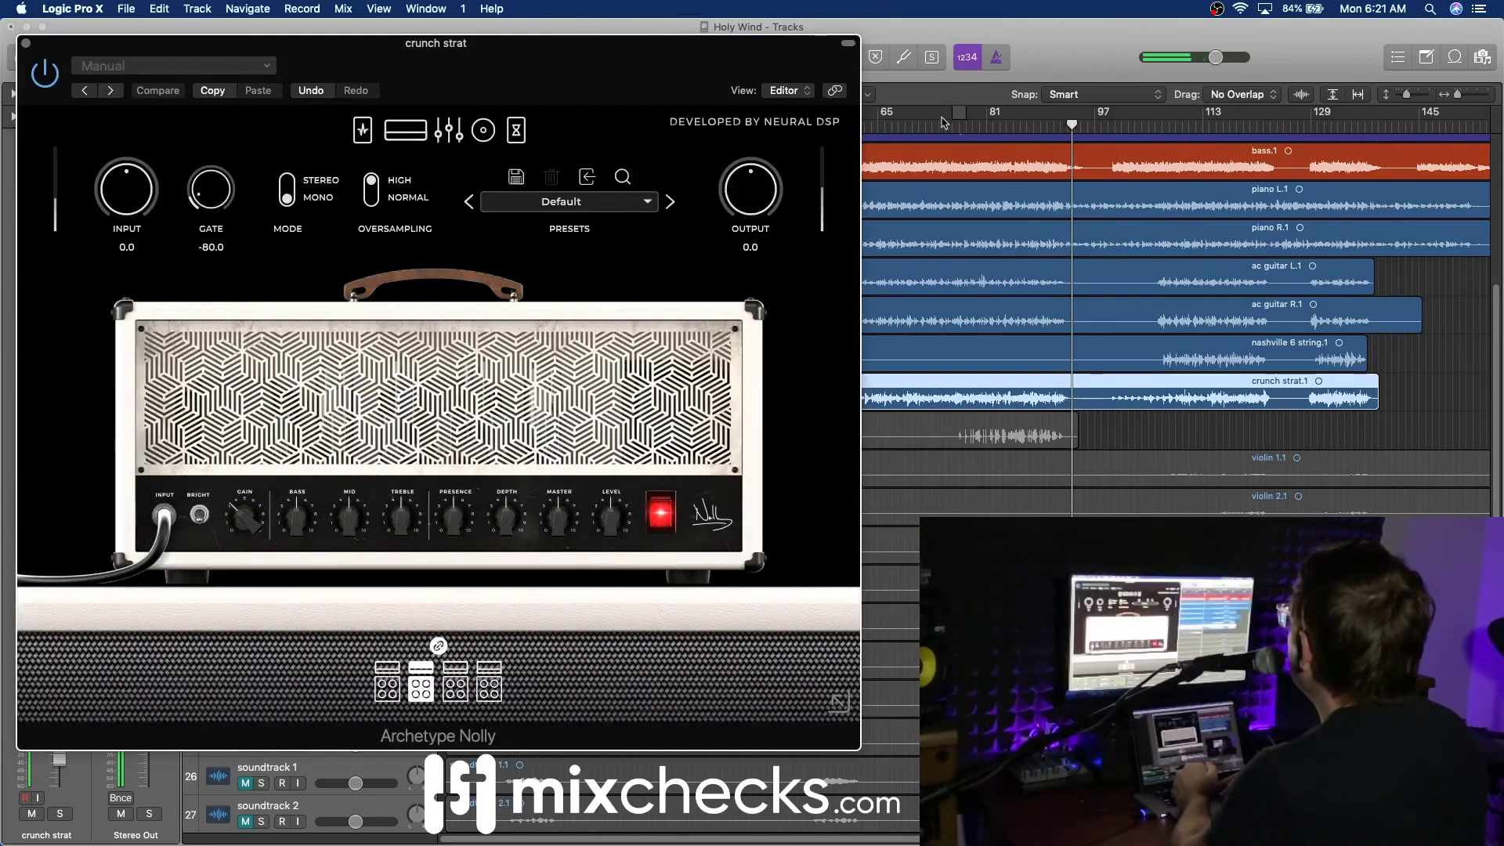
left_click(901, 127)
left_click_drag(401, 517, 401, 493)
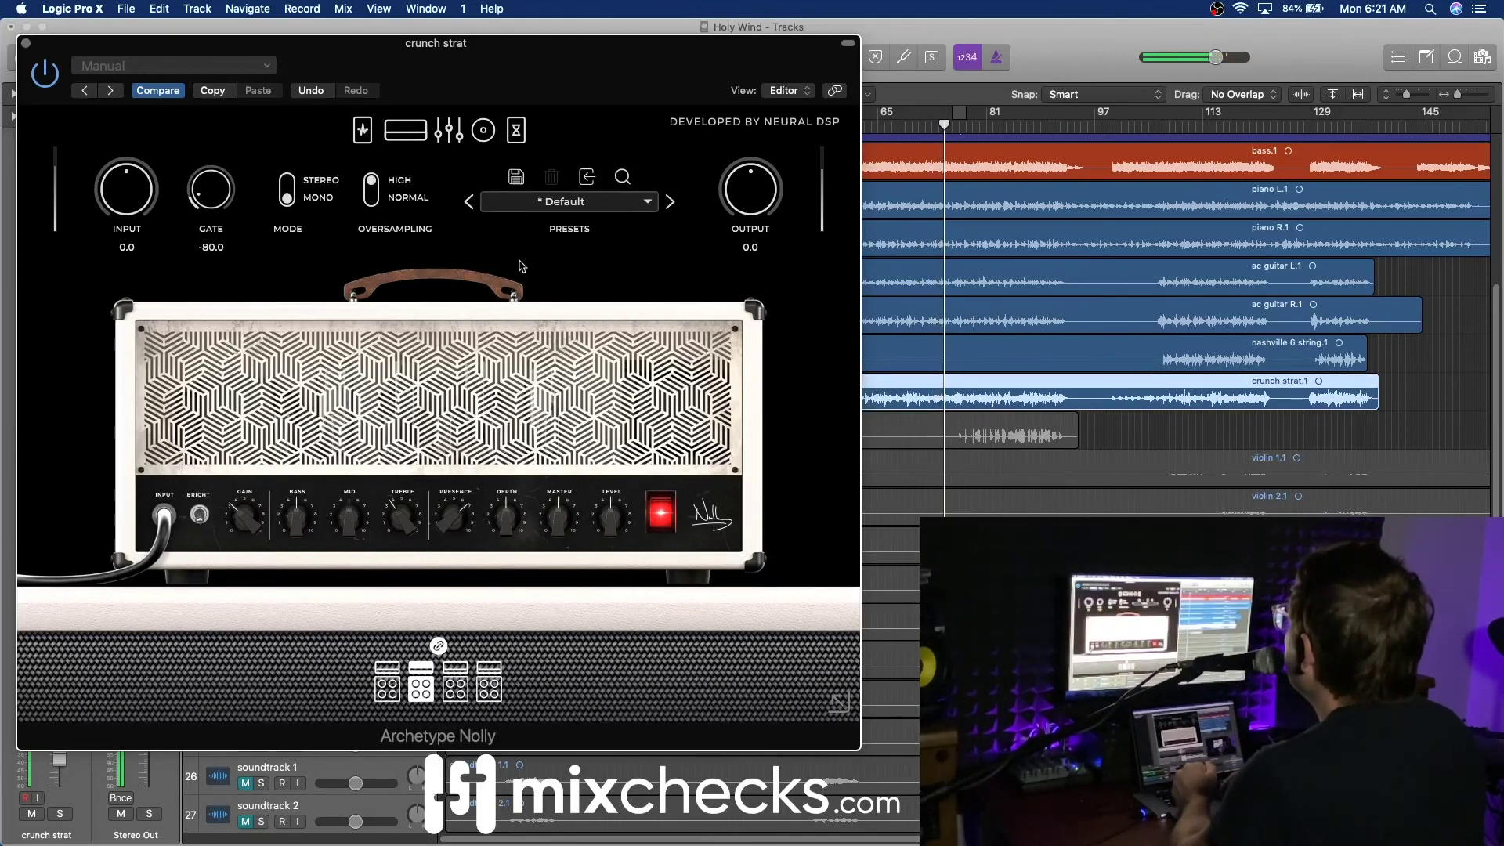
Step: Switch the active cabinet microphone in Archetype Nolly to Dynamic 421 and set its distance to 0.36
left_click(451, 131)
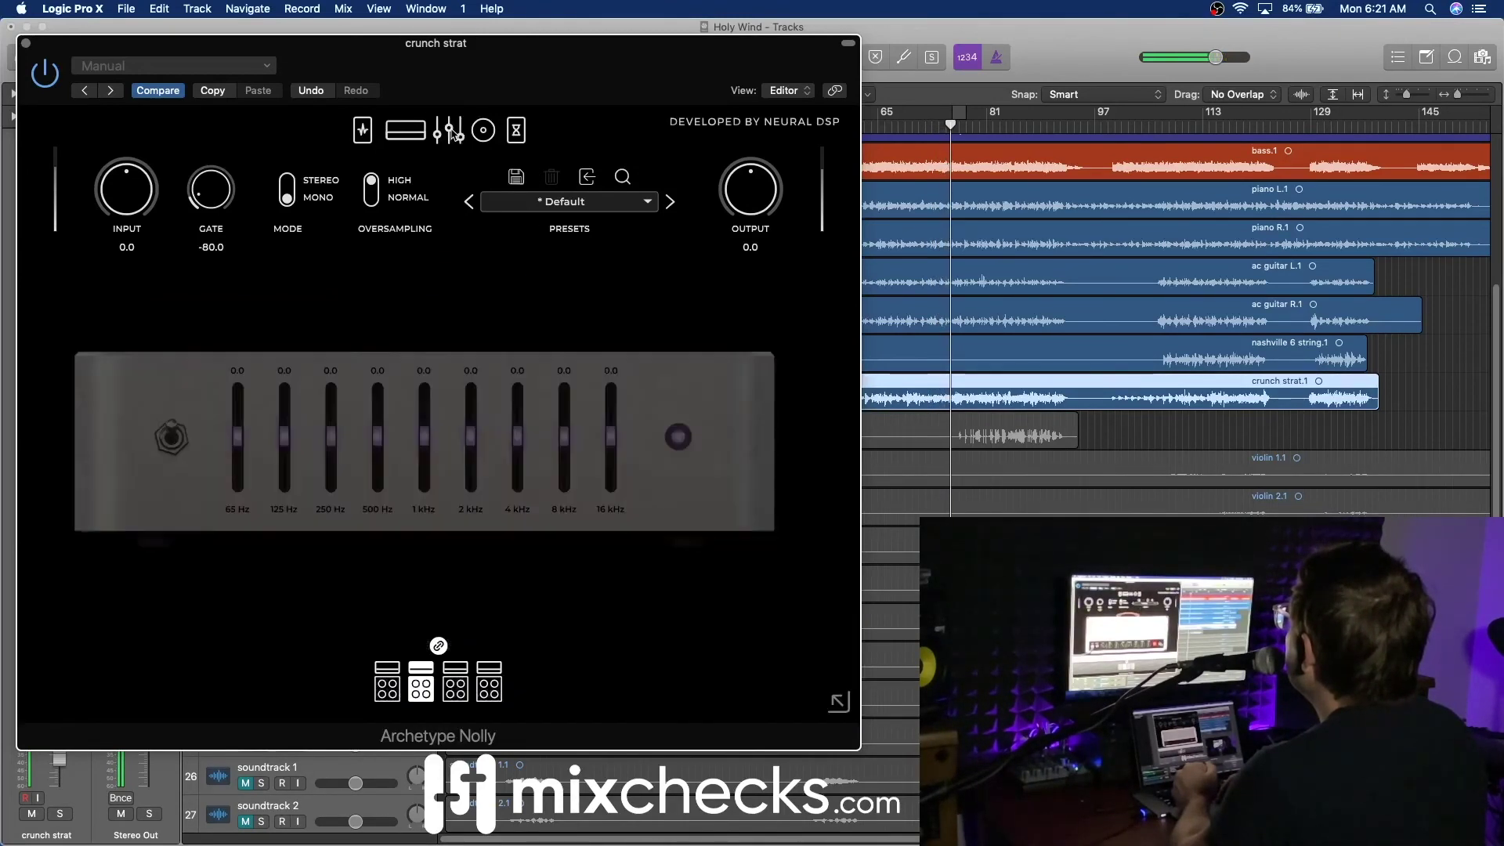
left_click(414, 132)
left_click(485, 133)
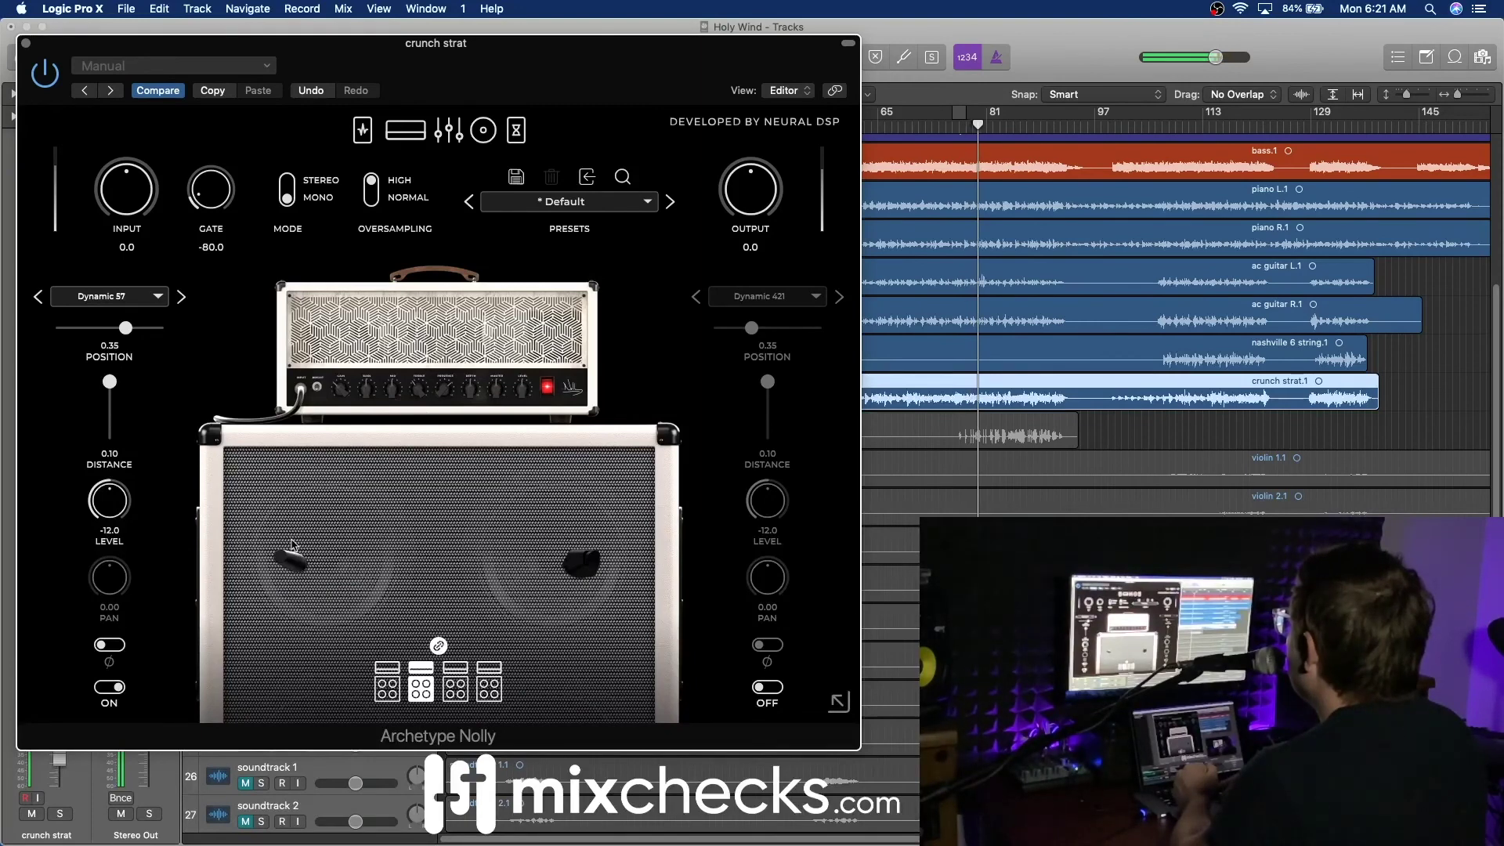
left_click(159, 297)
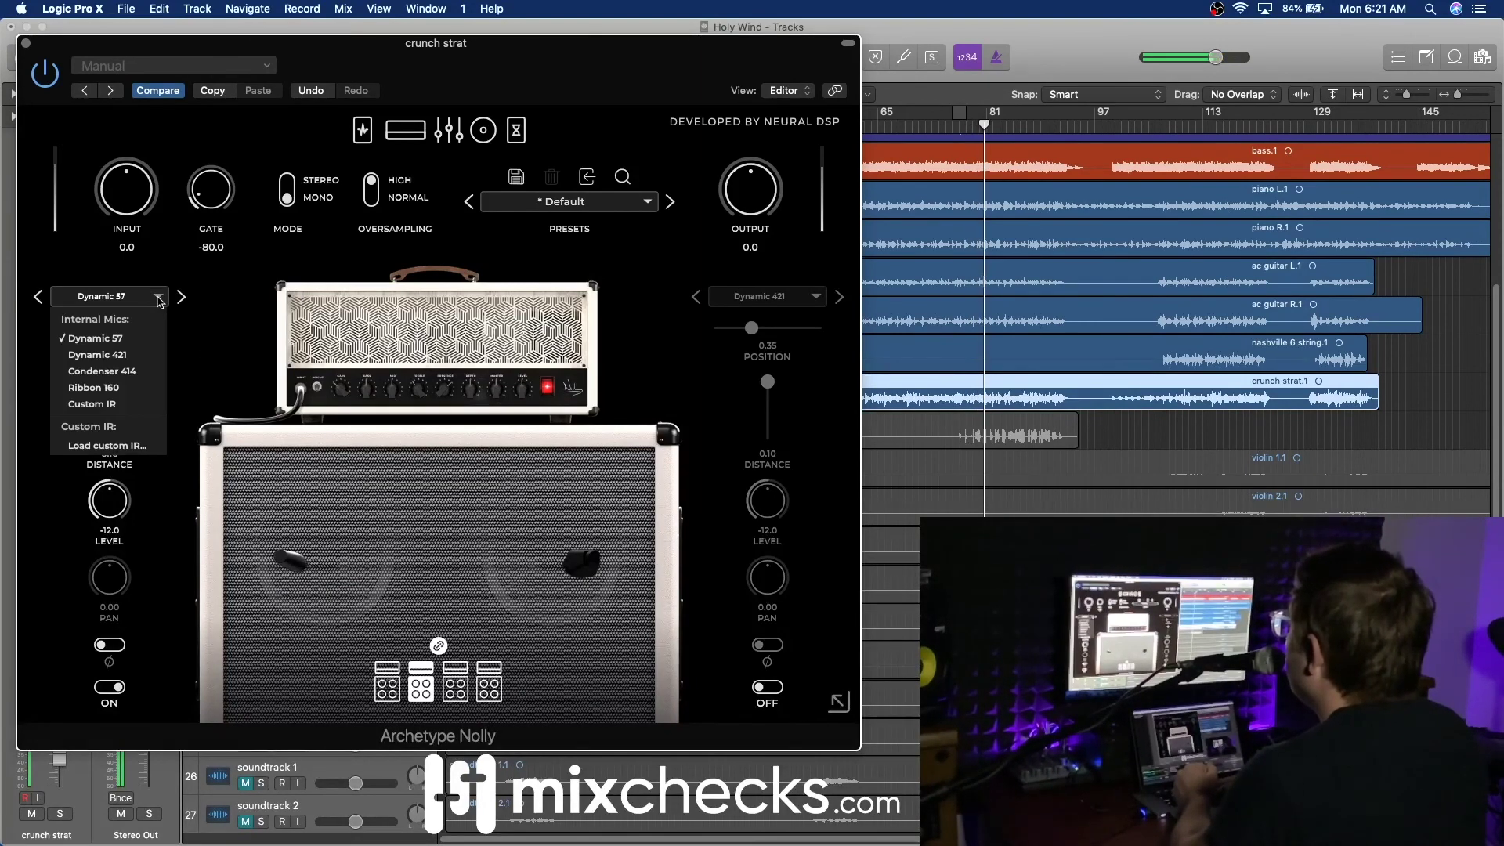
left_click(158, 358)
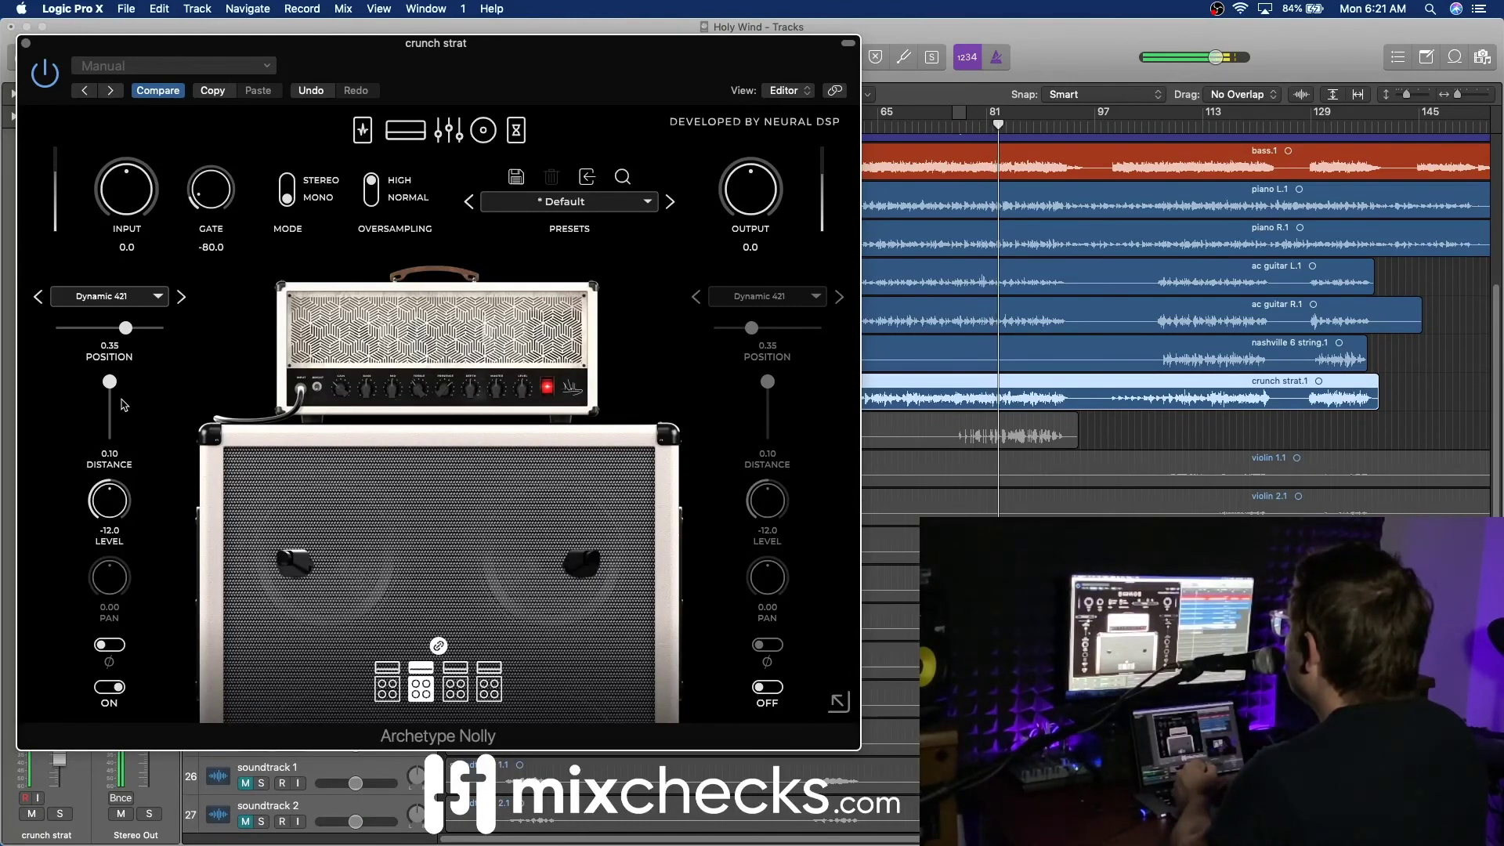
mouse_move(112, 385)
left_mouse_down()
mouse_move(119, 478)
mouse_move(125, 403)
left_mouse_up()
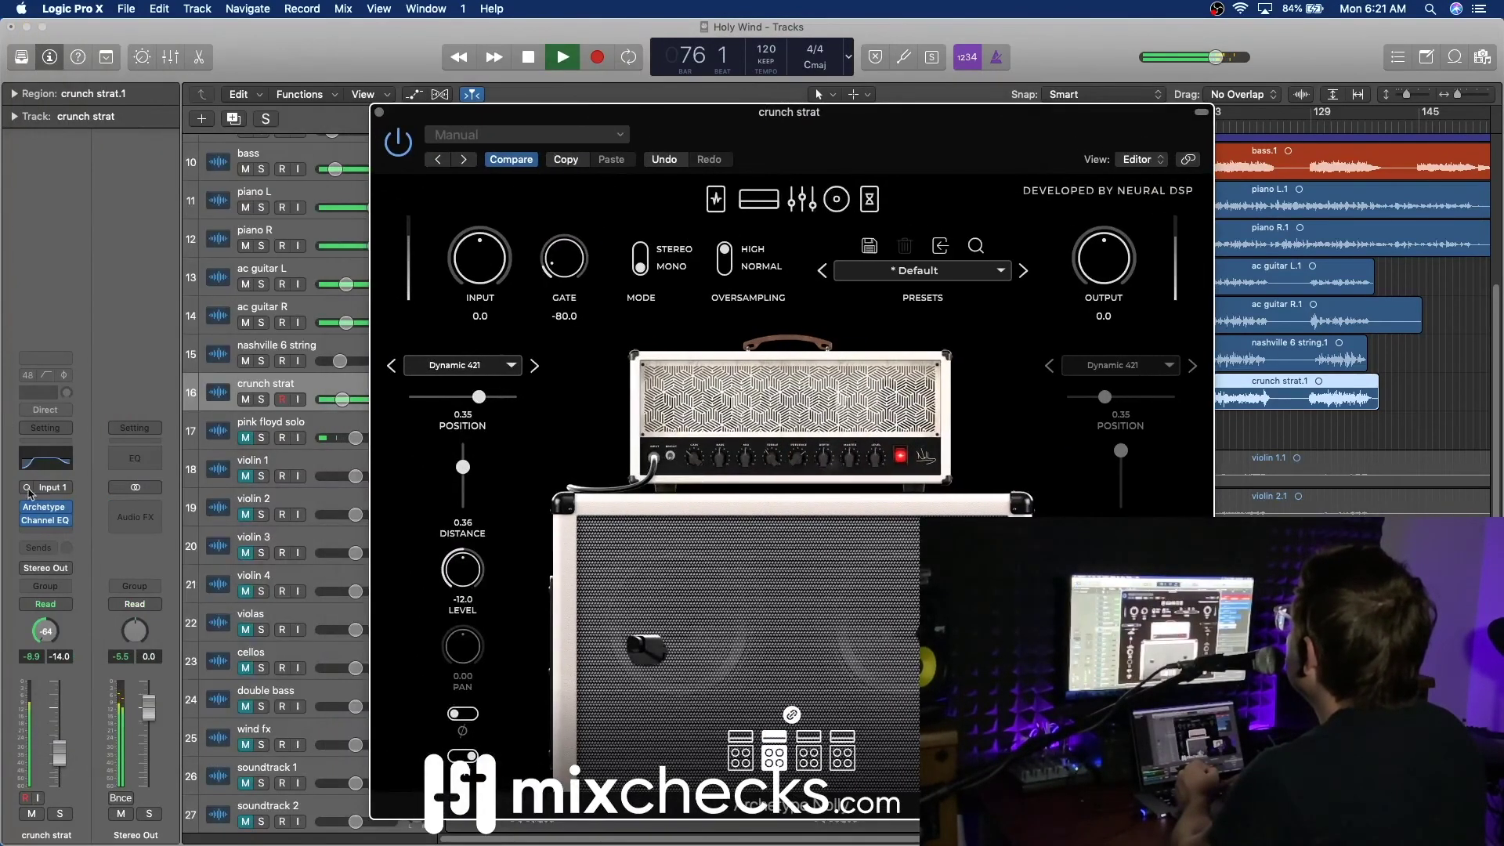
Step: Boost the crunch strat's low mids by 2.0 dB at 196 Hz in the Channel EQ, and close both plug-in windows
left_click(48, 522)
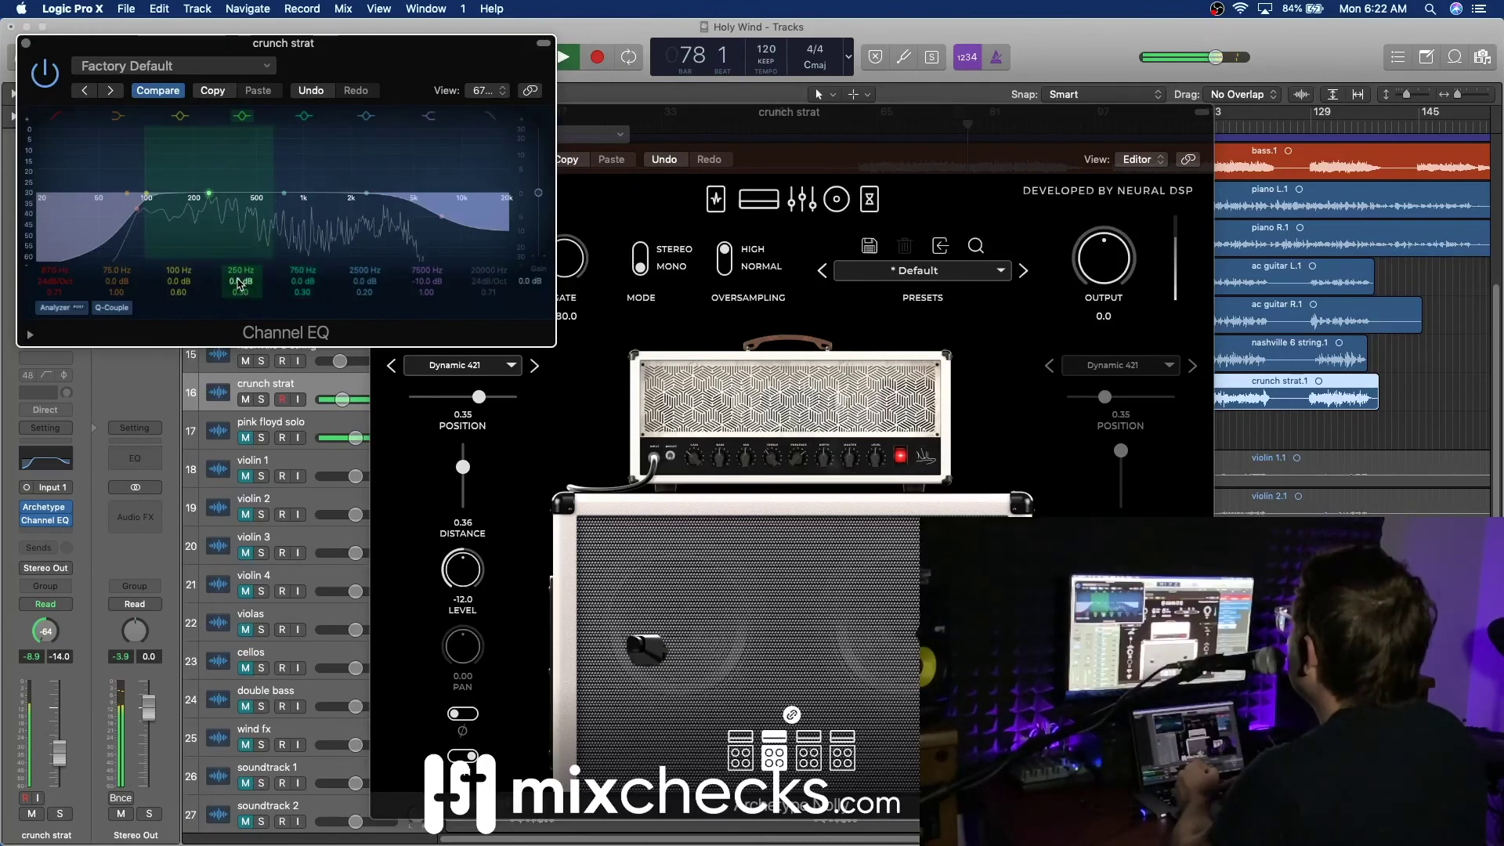
mouse_move(239, 282)
left_mouse_down()
mouse_move(239, 259)
mouse_move(239, 273)
left_mouse_up()
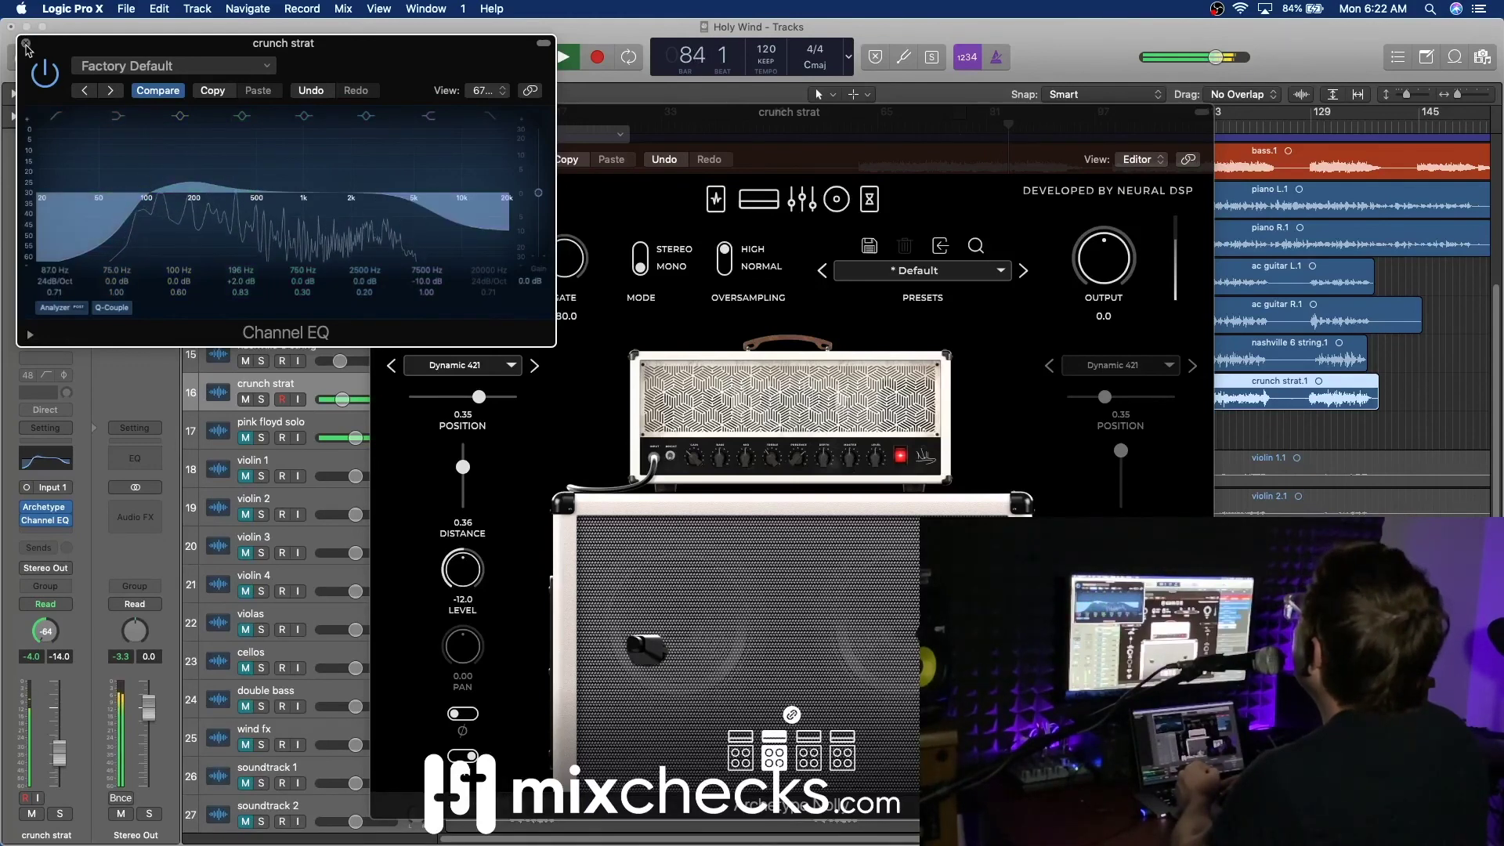
key("super+w")
key("super+w")
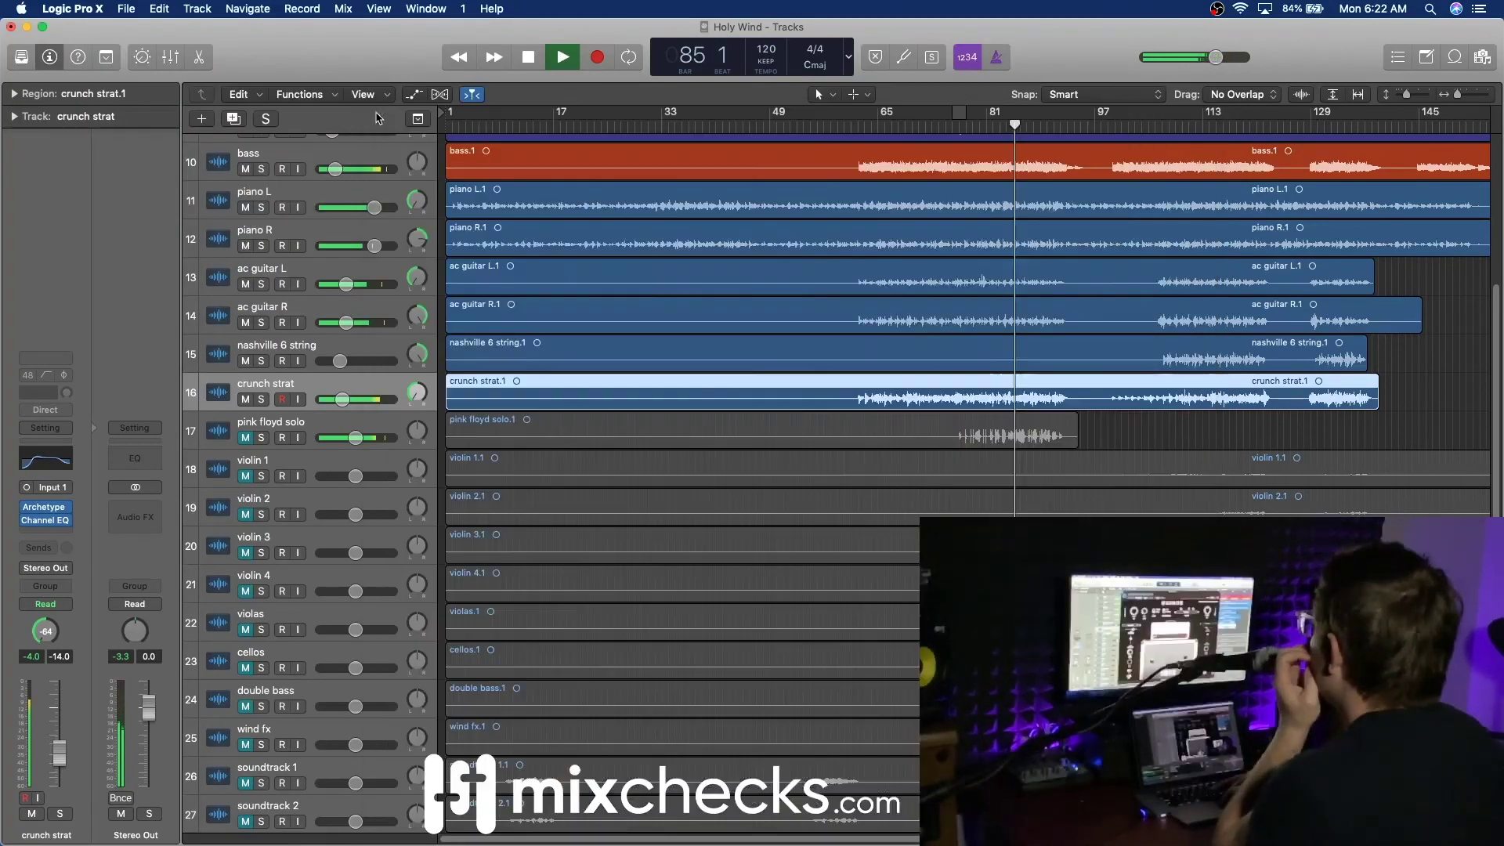
Step: Solo the crunch strat and insert a Compressor using the Vintage VCA model with auto gain off
left_click(60, 814)
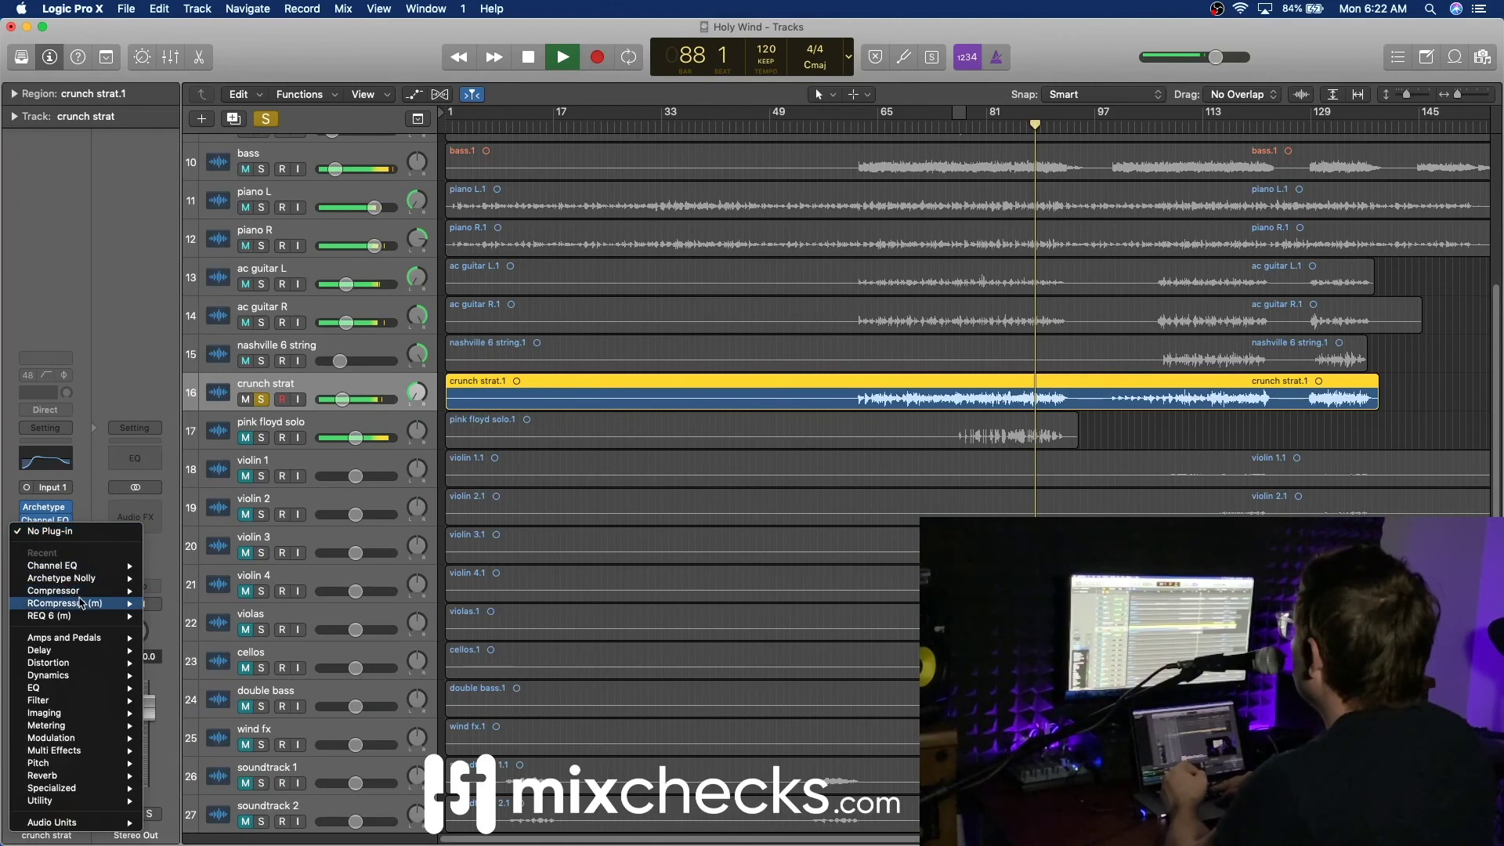
mouse_move(81, 594)
left_click(173, 592)
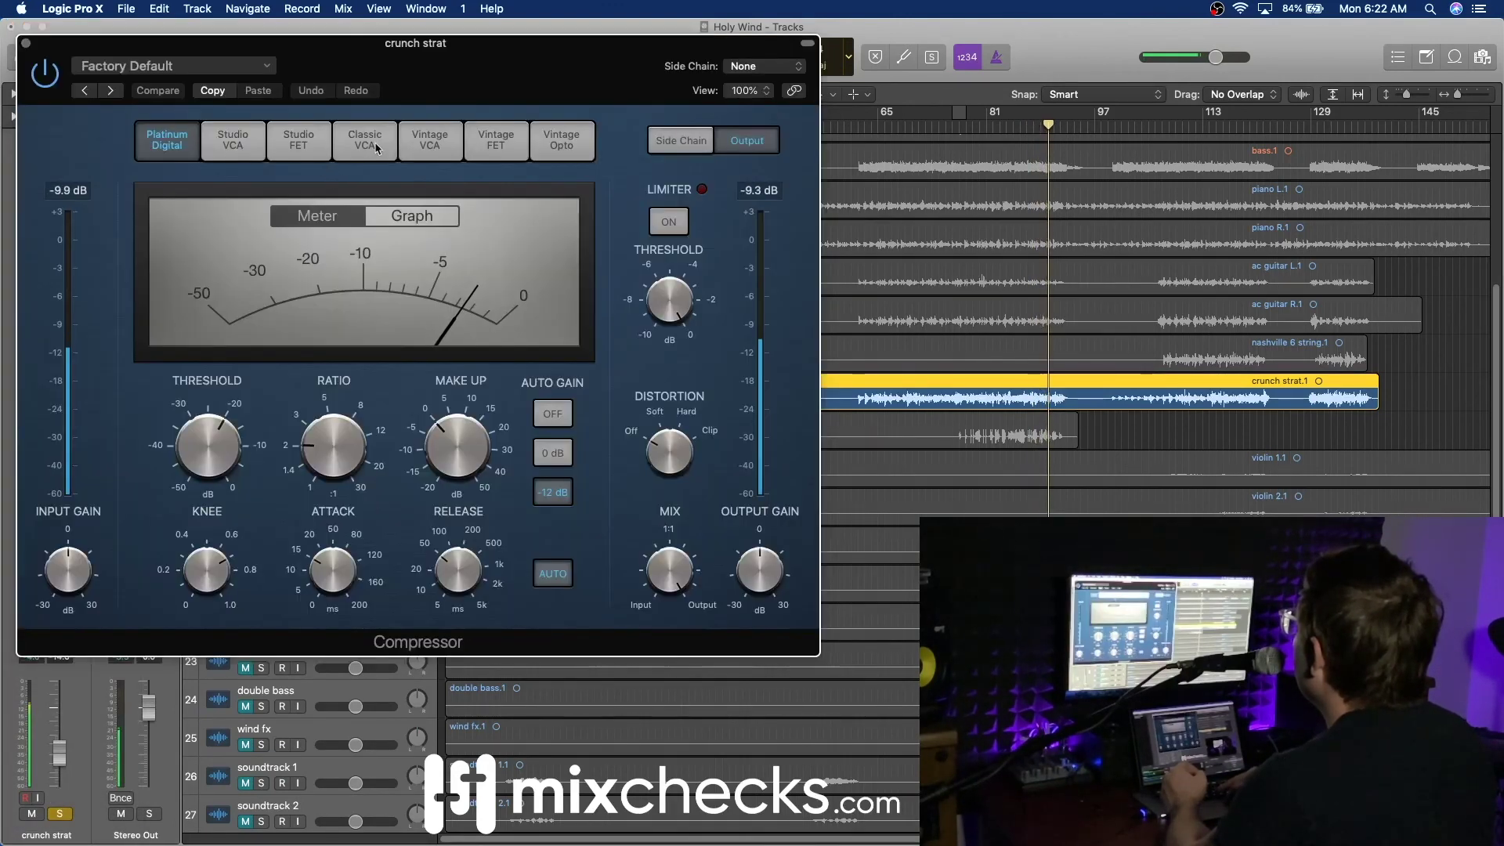
left_click(375, 148)
left_click(430, 141)
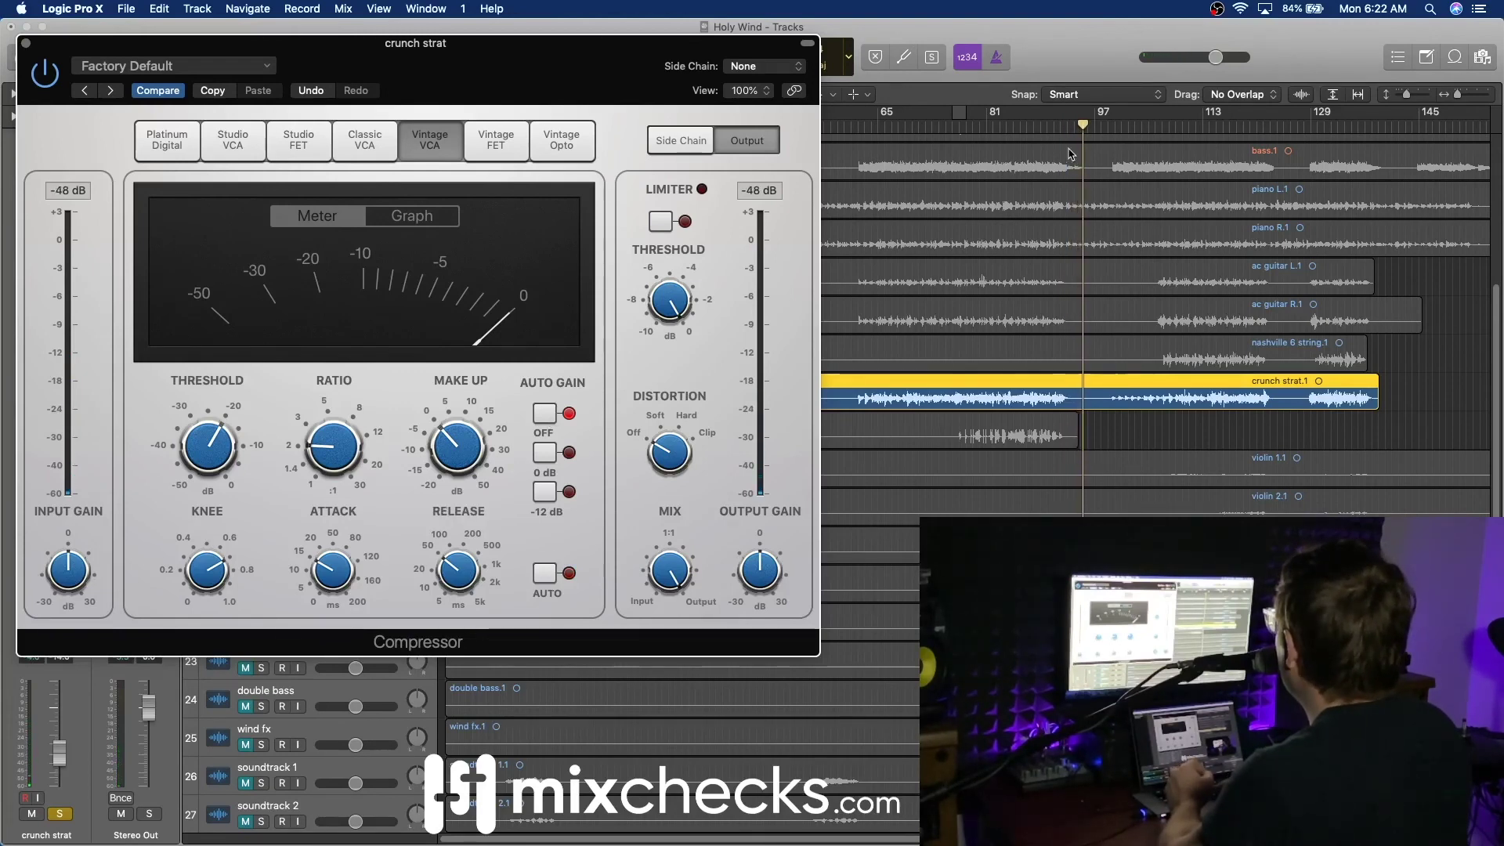
Step: Shorten the Compressor's attack, raise its ratio and threshold while playing the soloed crunch strat, and close the plug-in
key("space")
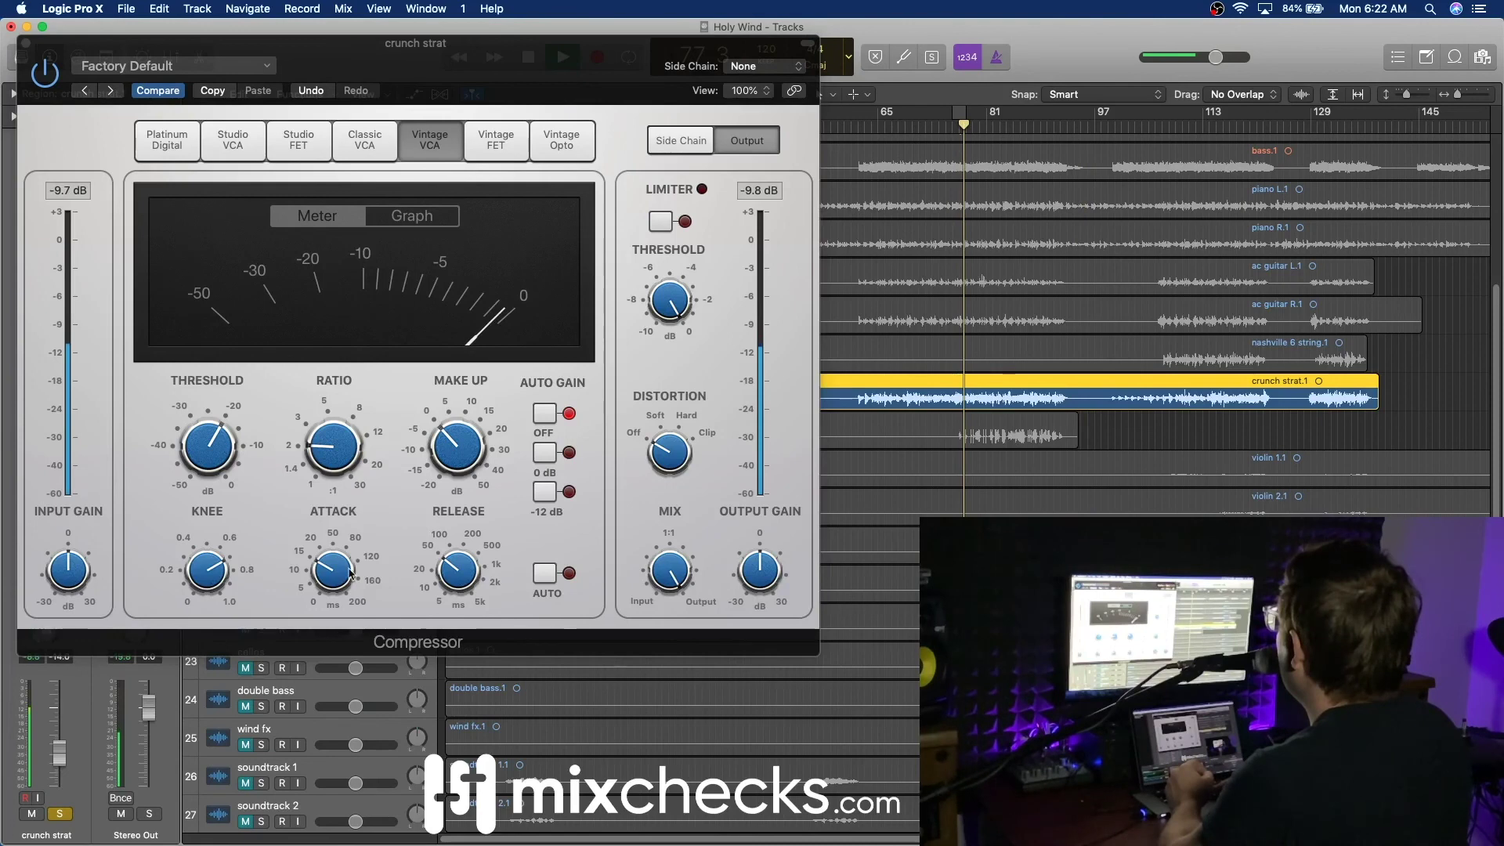
left_click(335, 588)
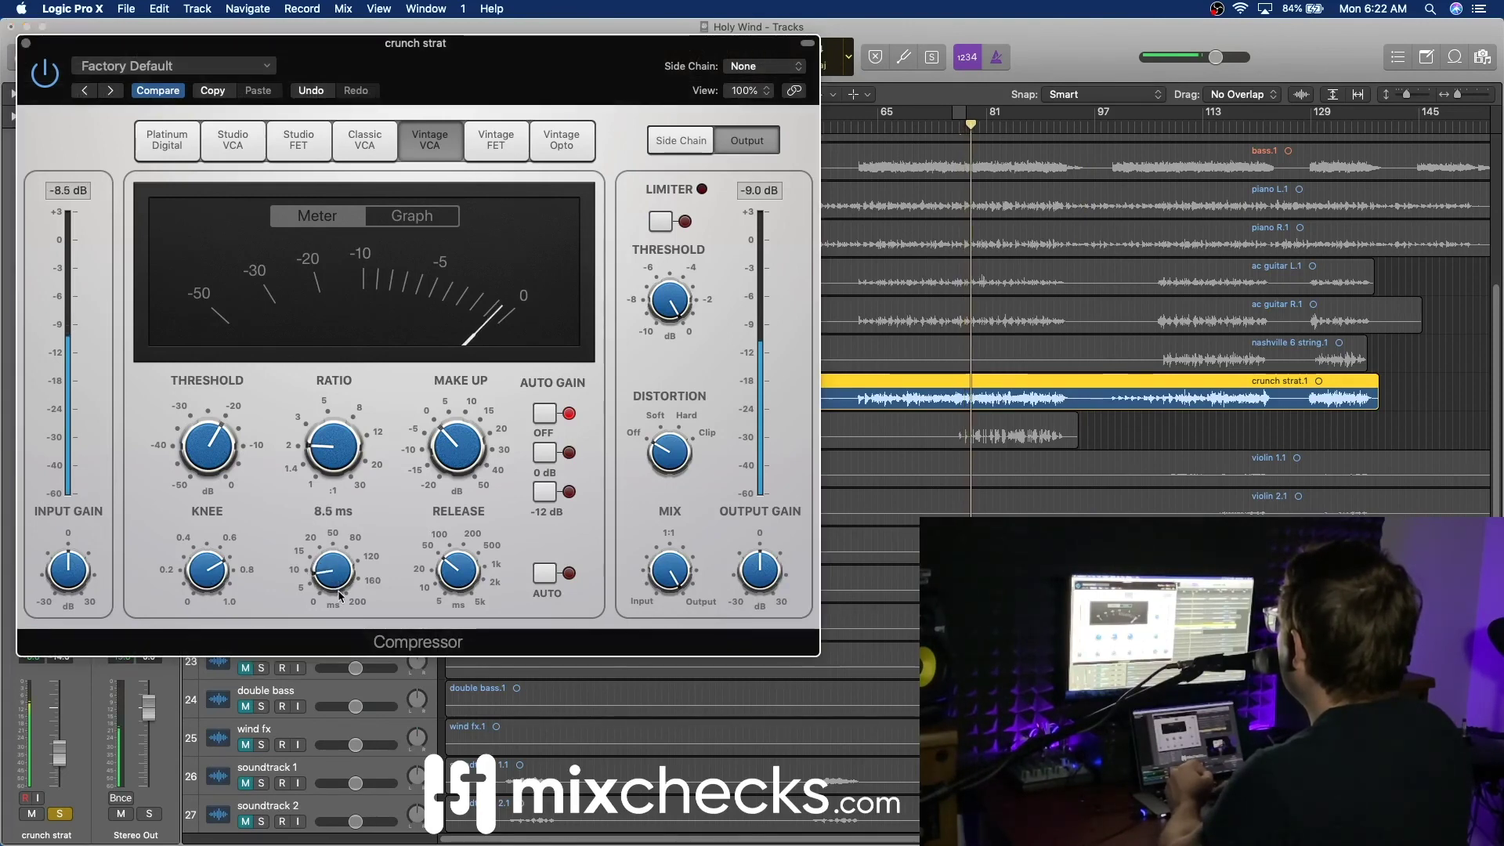
mouse_move(329, 456)
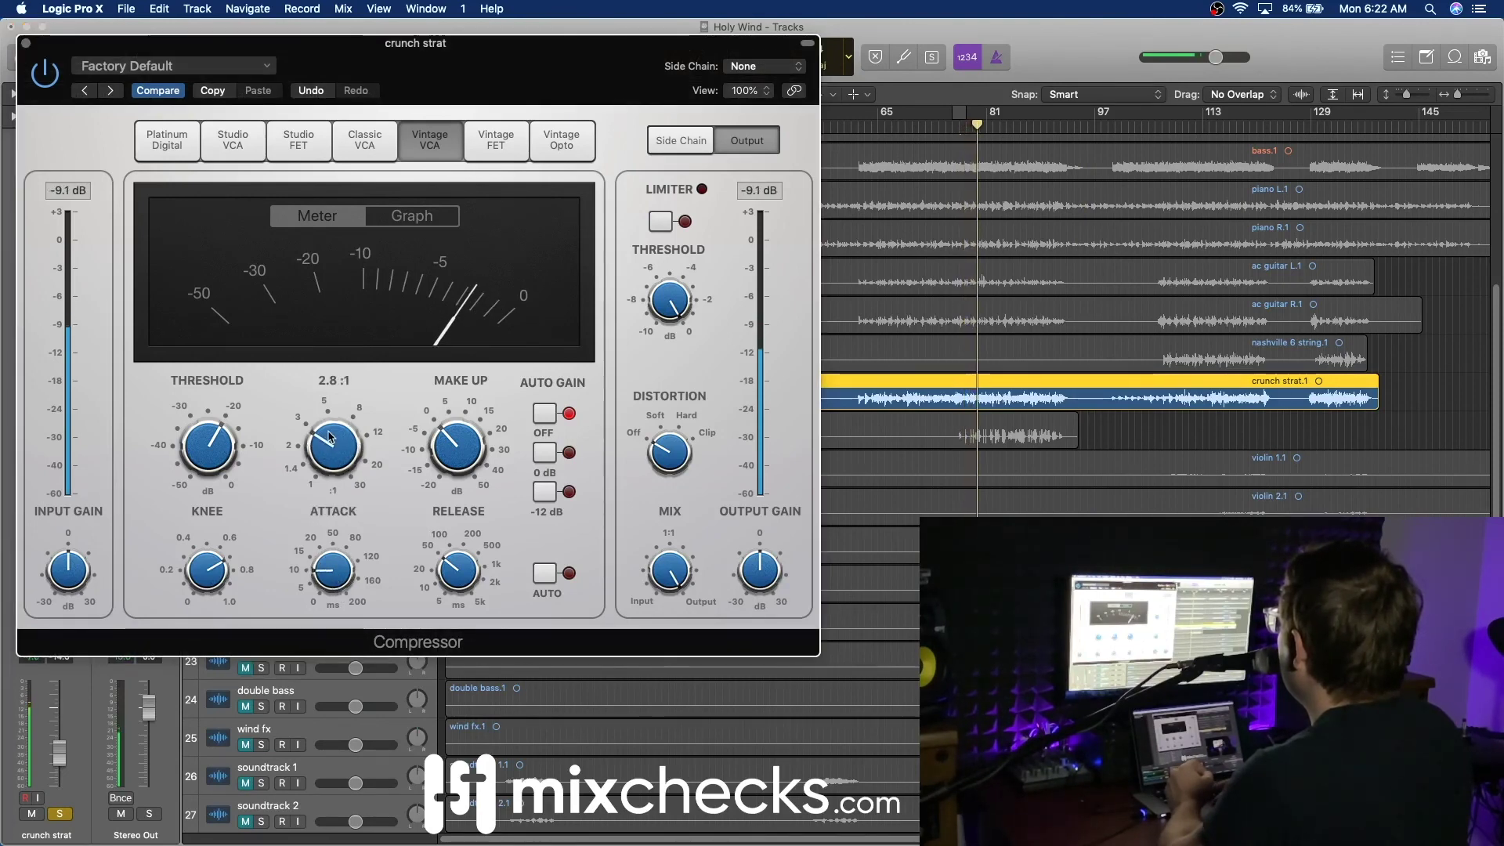
mouse_move(219, 433)
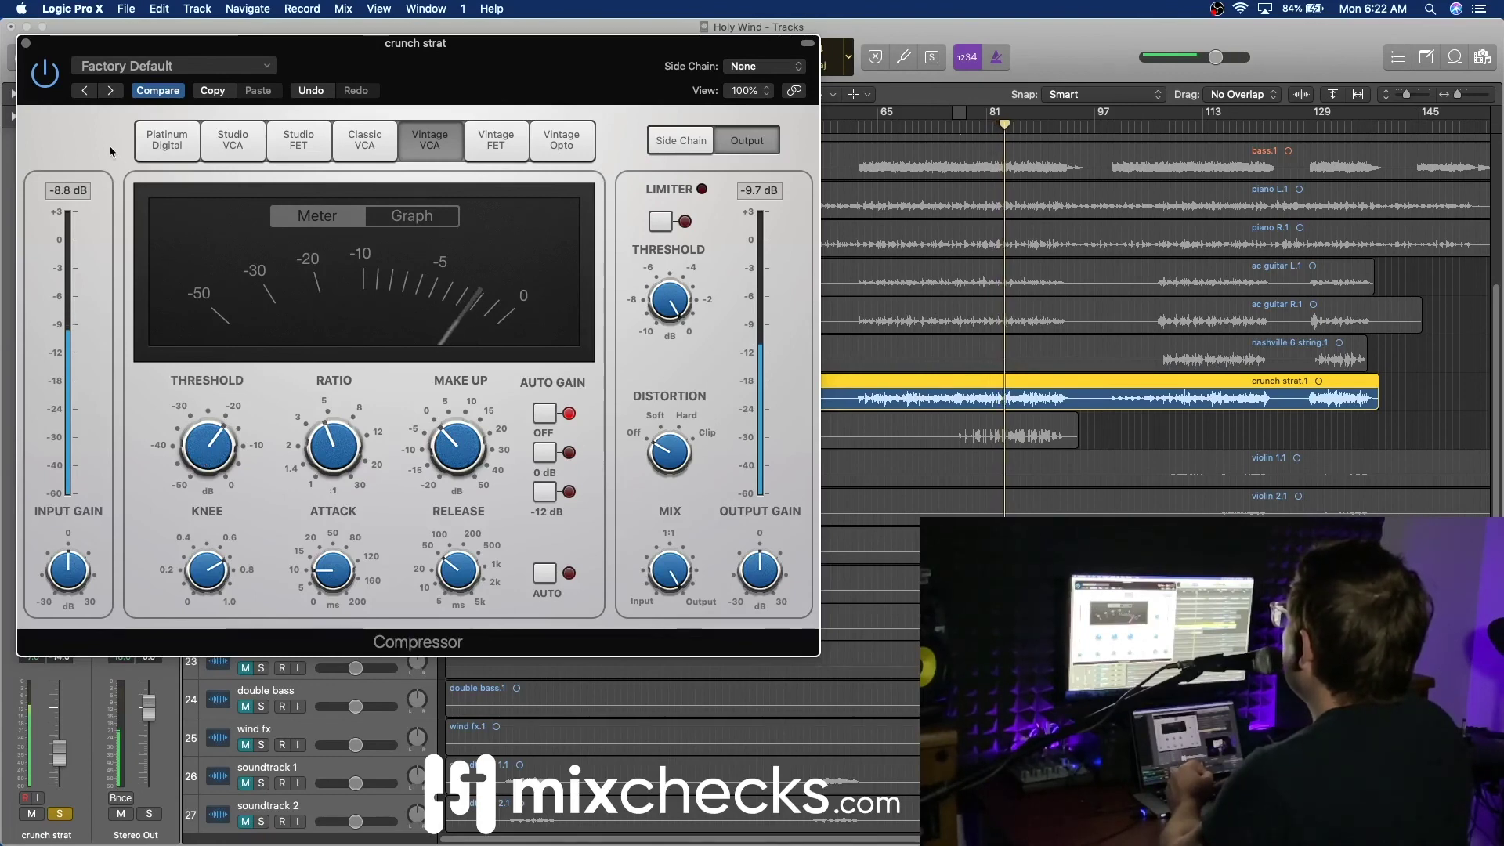
left_click(26, 43)
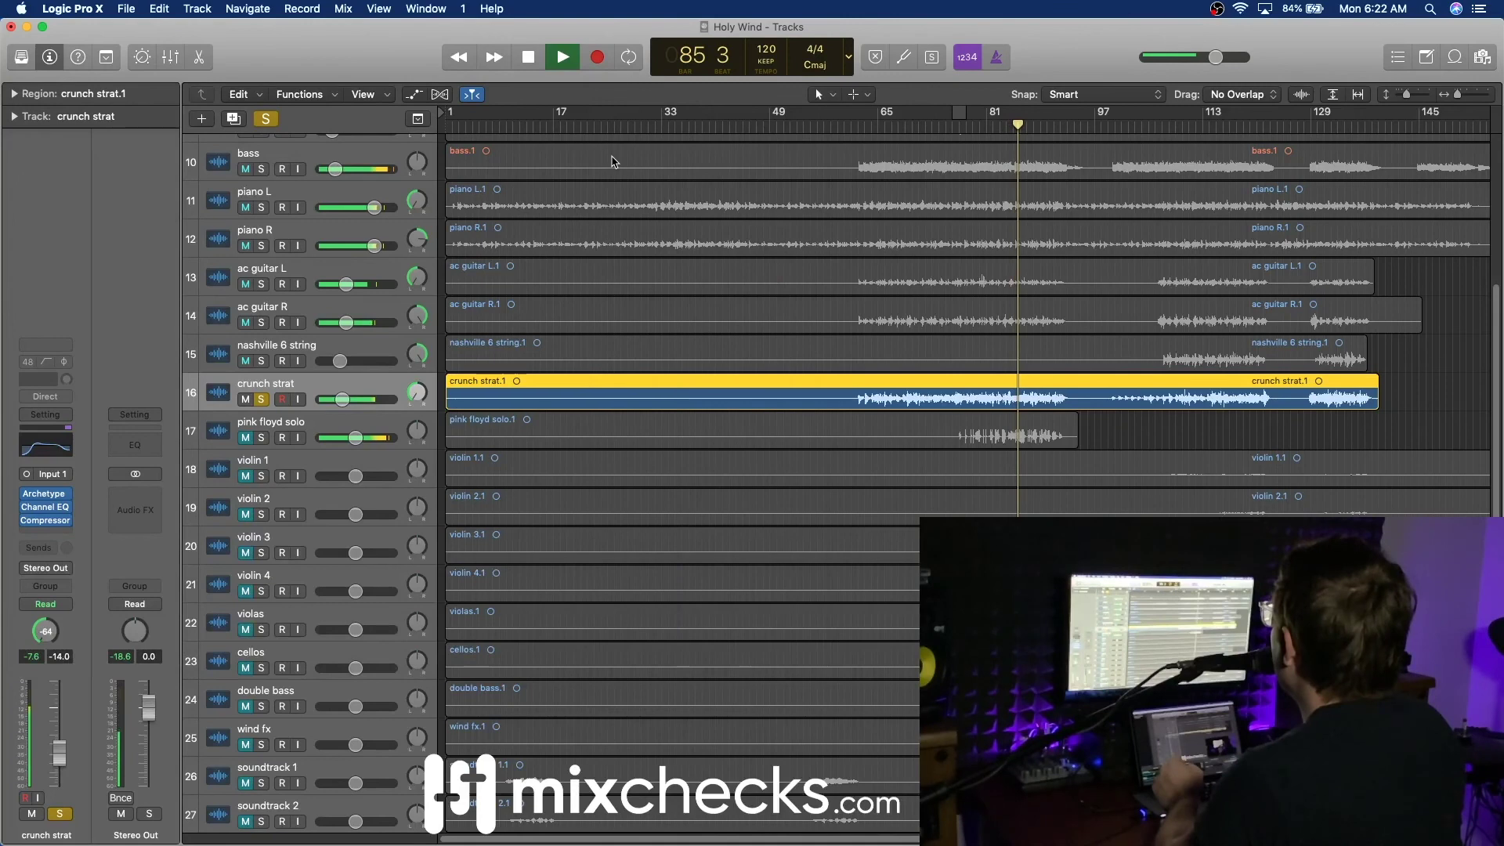
Step: Play from around bar 72, take the crunch strat out of solo, and raise its volume to -13.4 dB
left_click(927, 127)
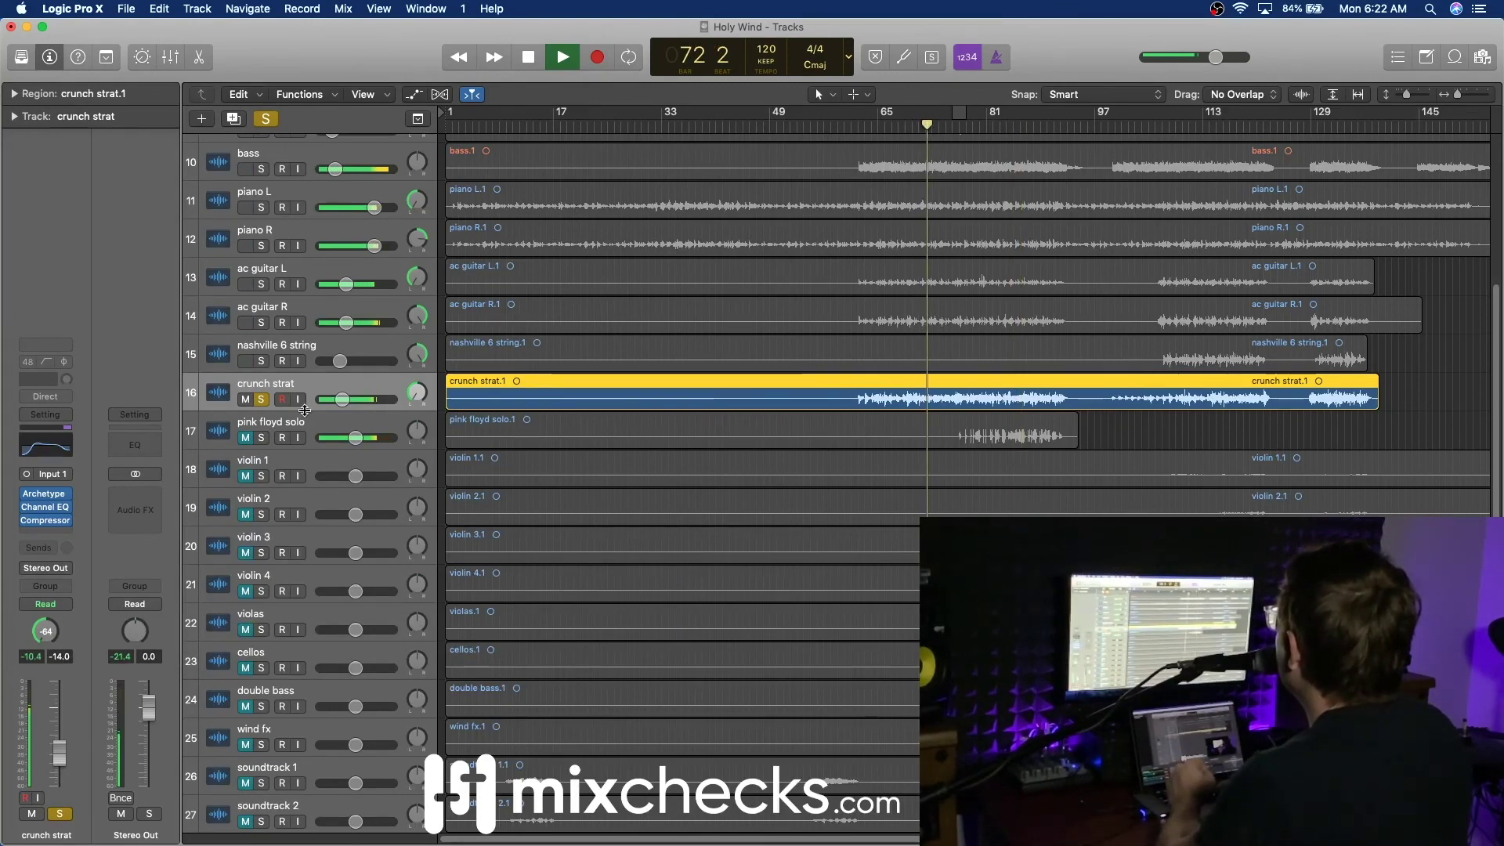
left_click(262, 400)
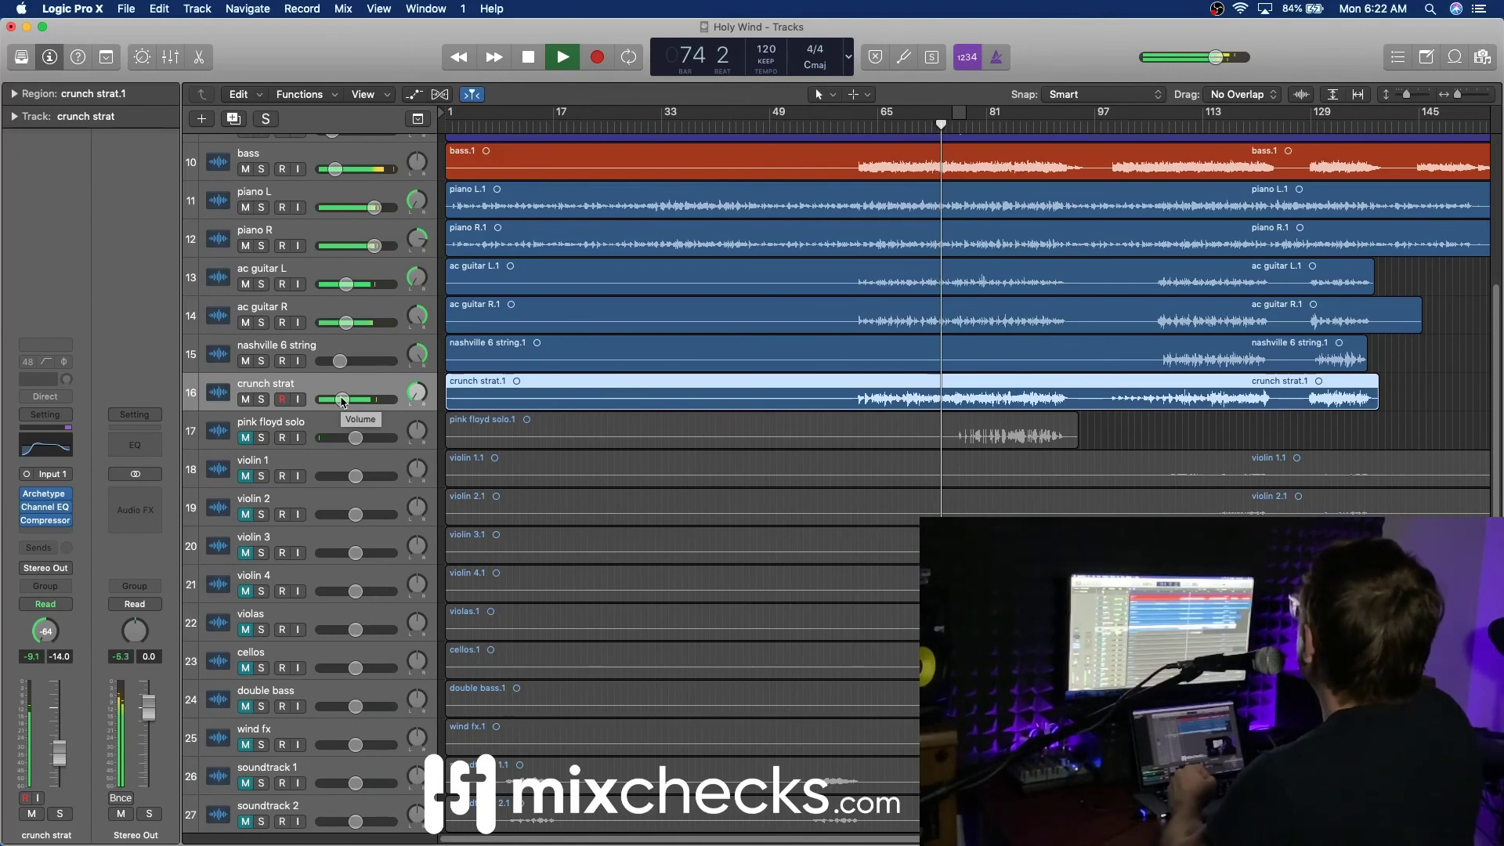
left_click(342, 400)
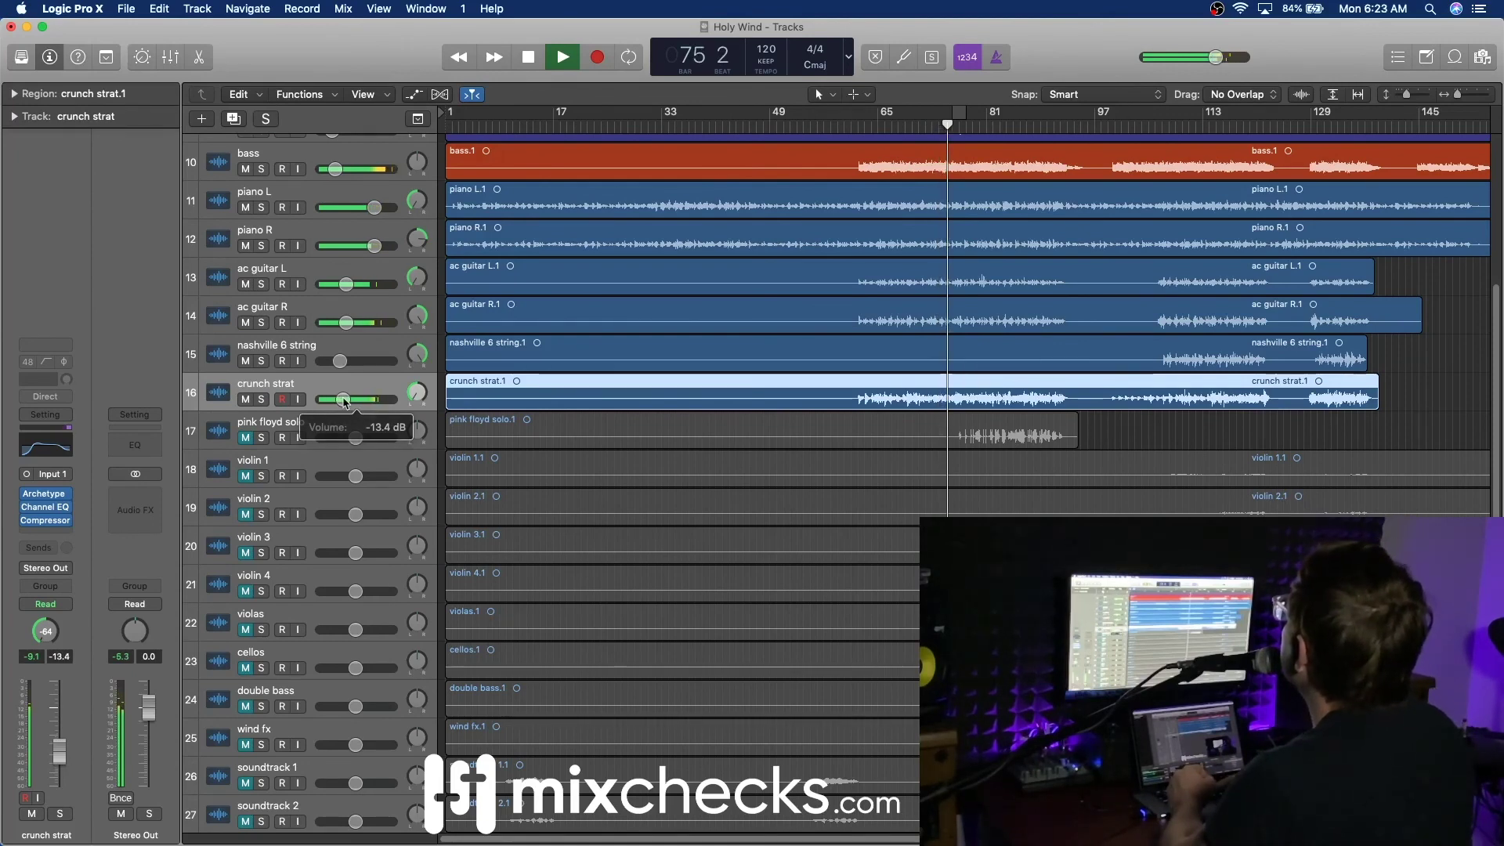
left_click_drag(344, 401, 345, 403)
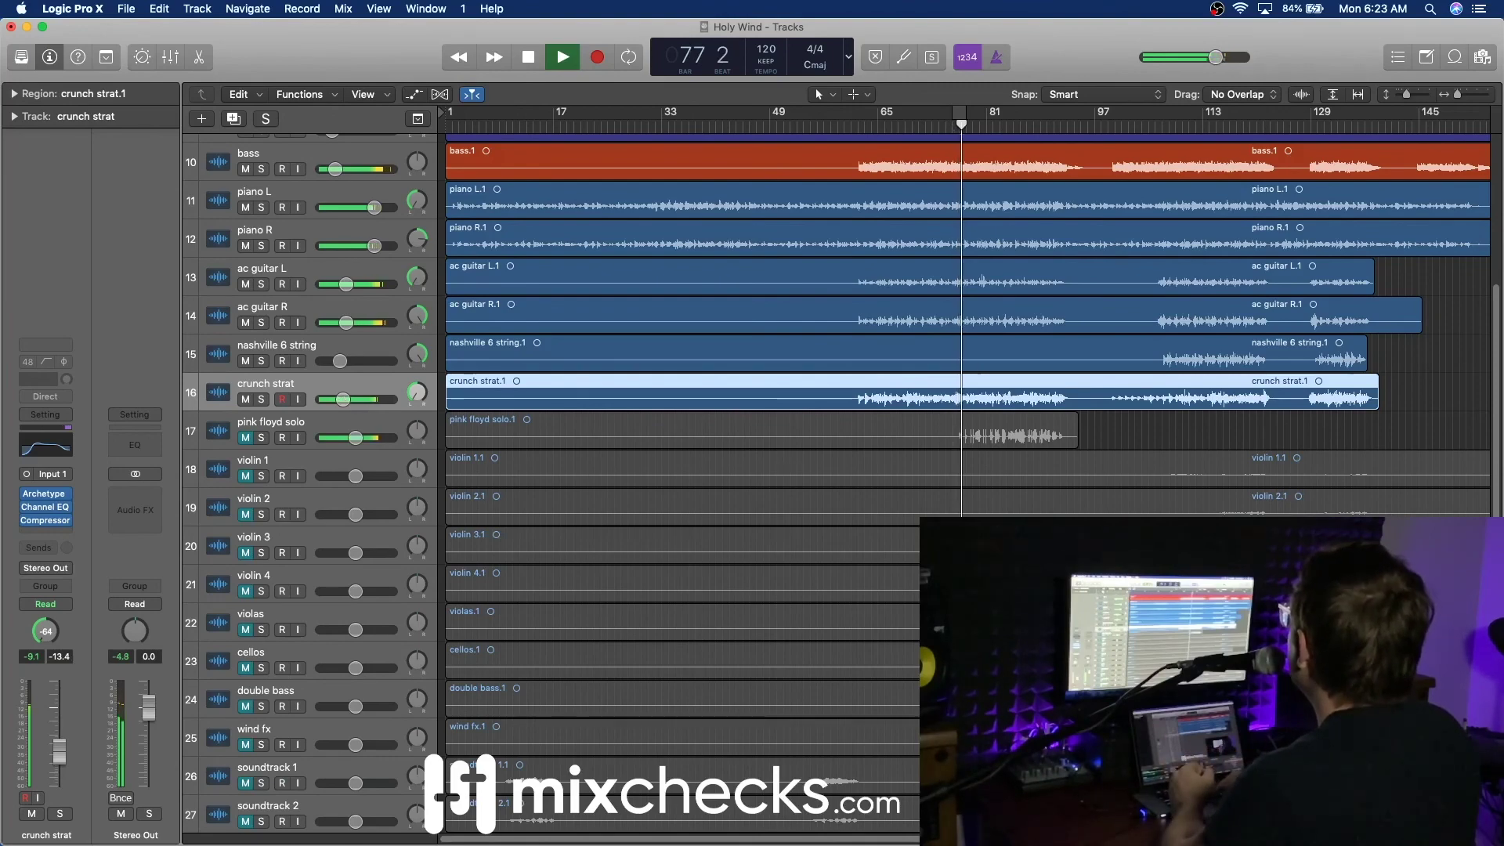
Step: In the crunch strat's Channel EQ, set the high shelf to -5.5 dB at 2400 Hz and add a high cut at 10600 Hz while soloed
scroll(838, 481, "down", 10)
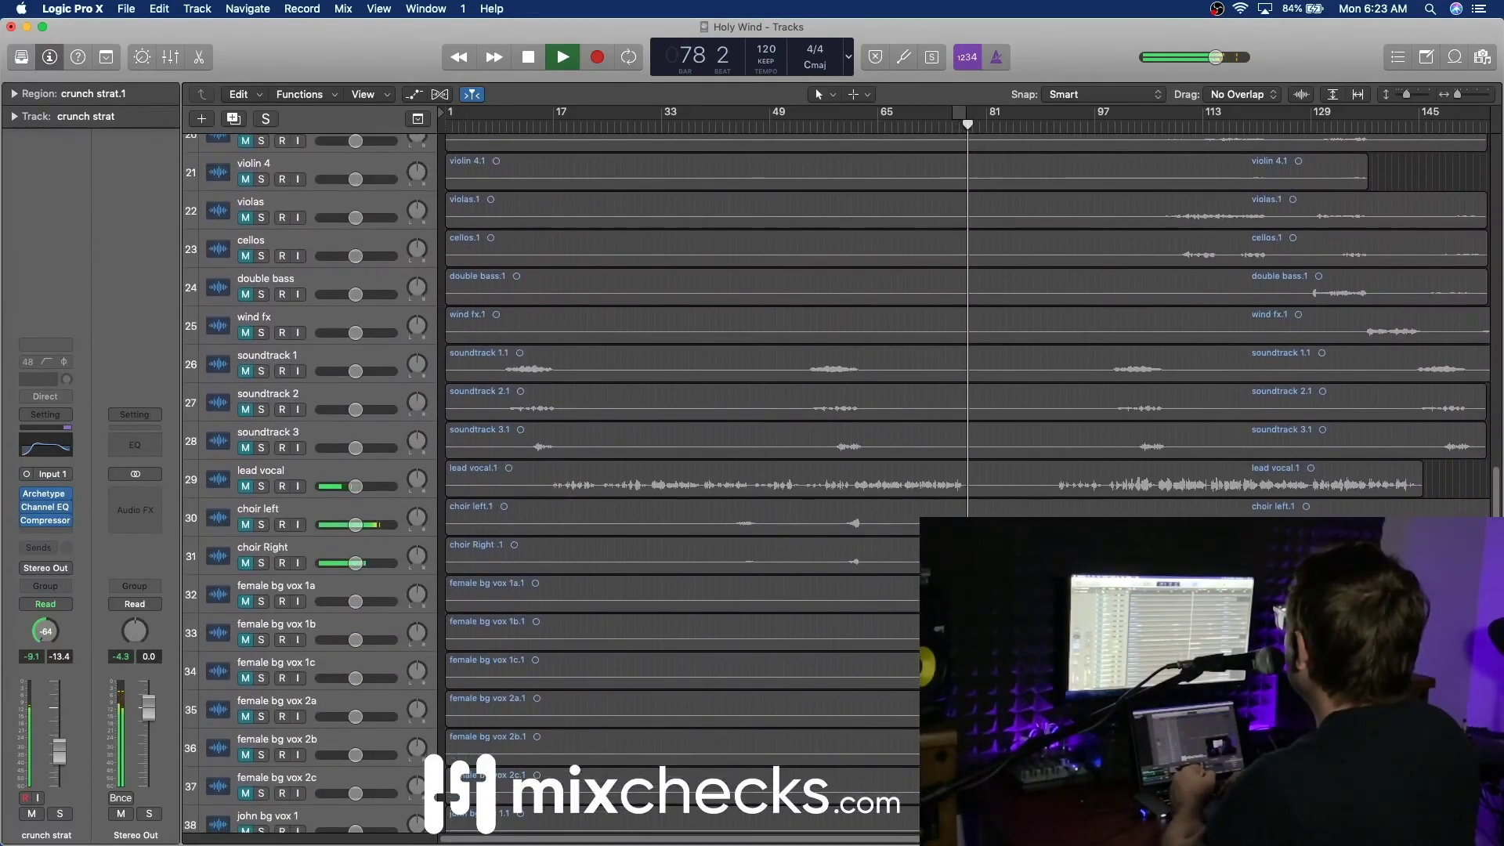
scroll(838, 481, "up", 15)
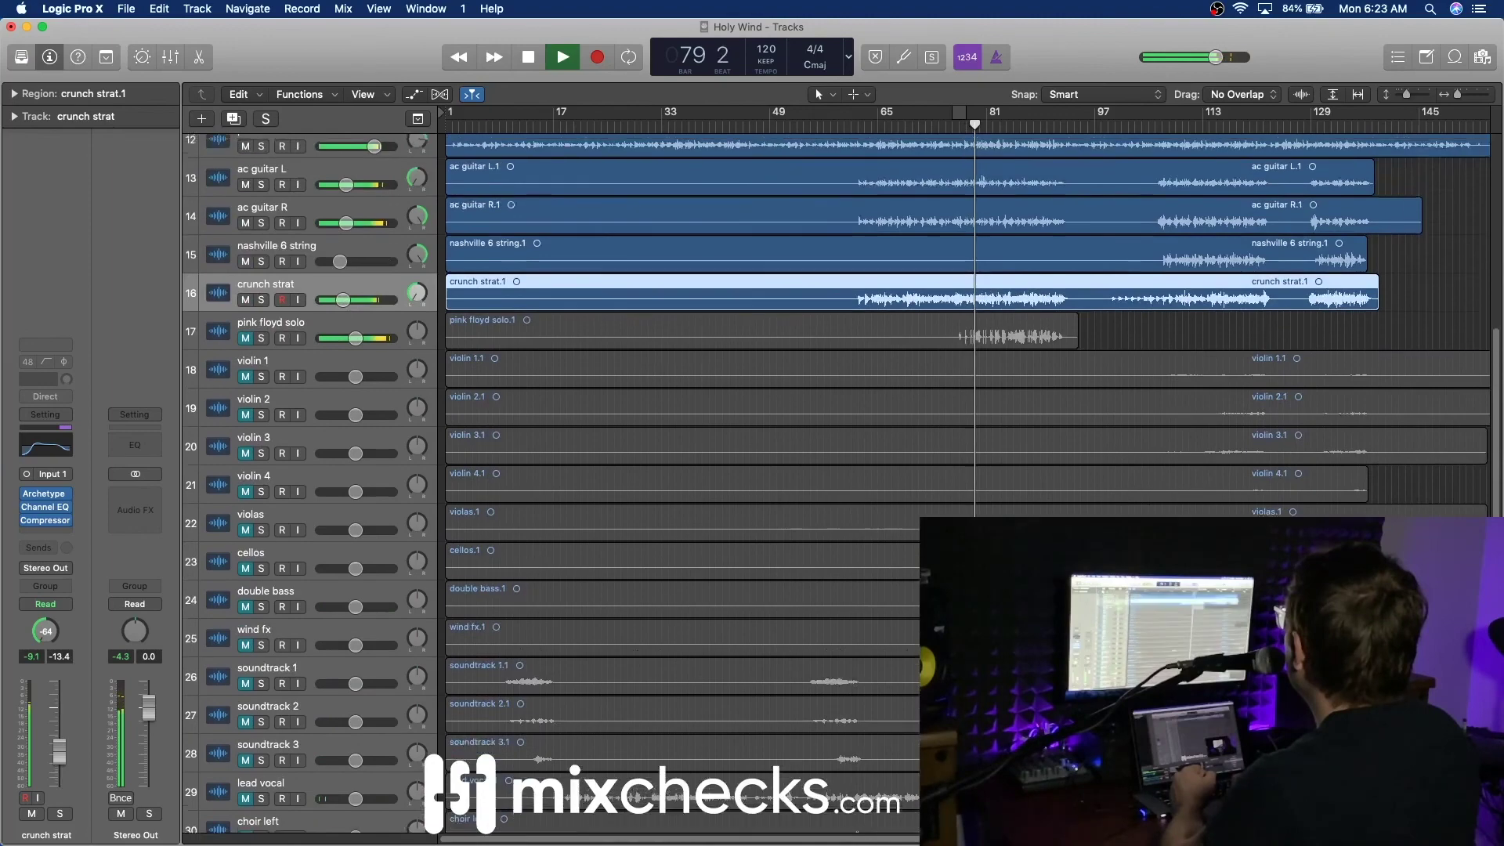
scroll(262, 642, "up", 1)
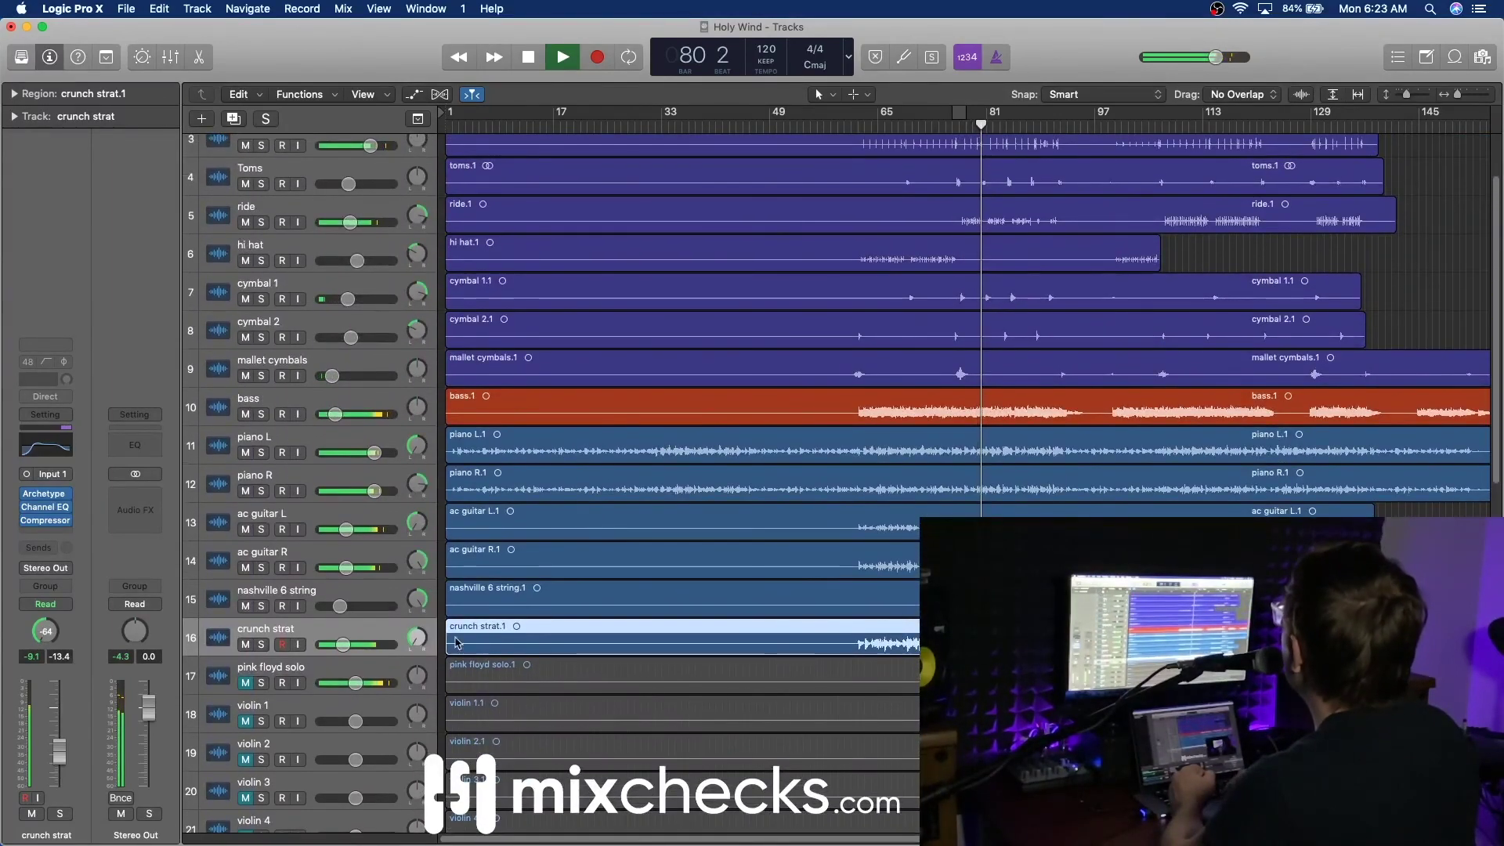
left_click(50, 511)
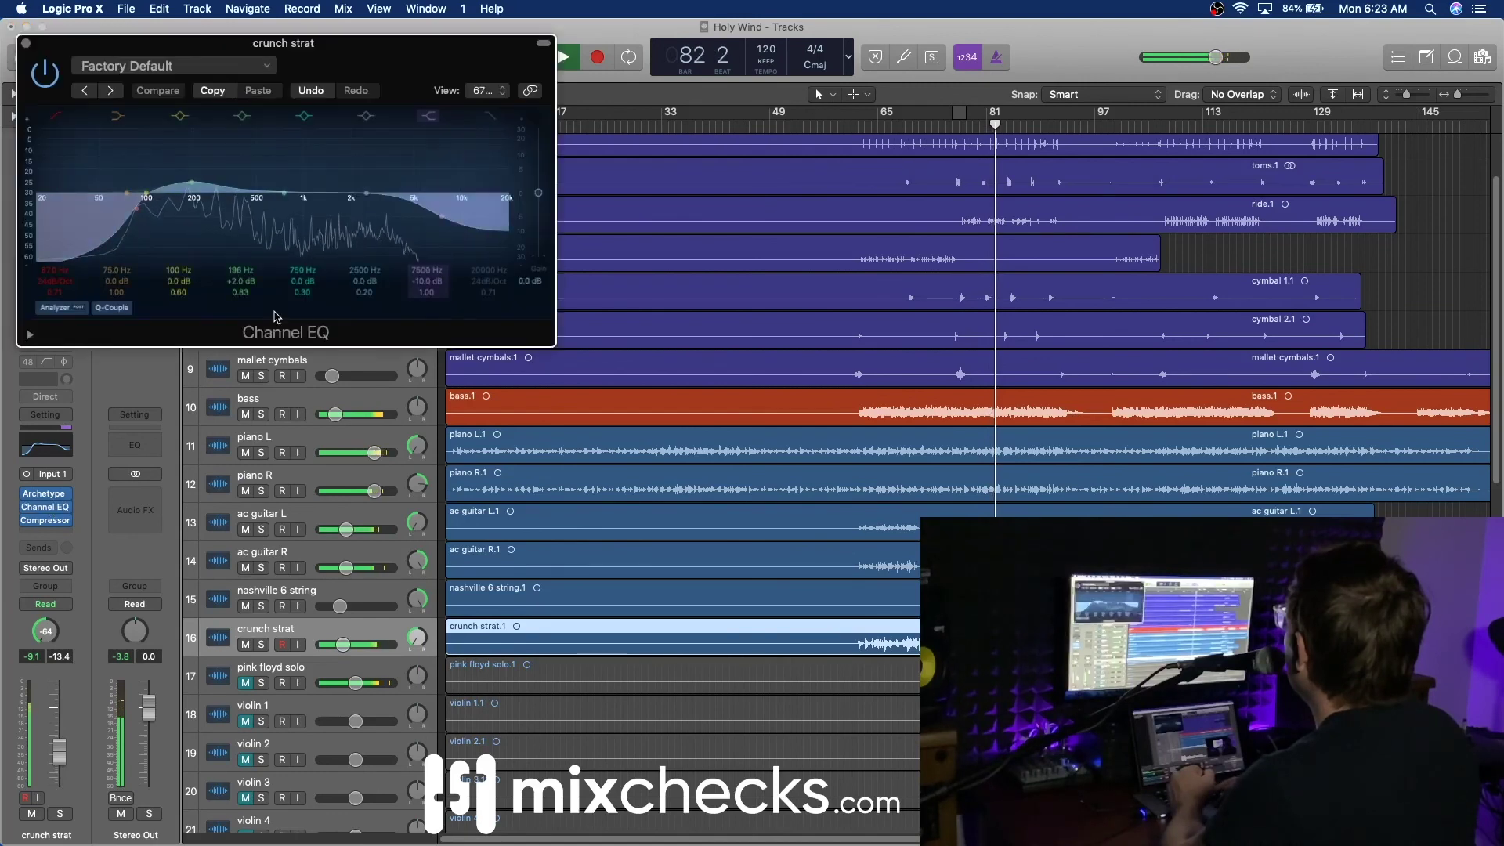
left_click_drag(427, 271, 430, 276)
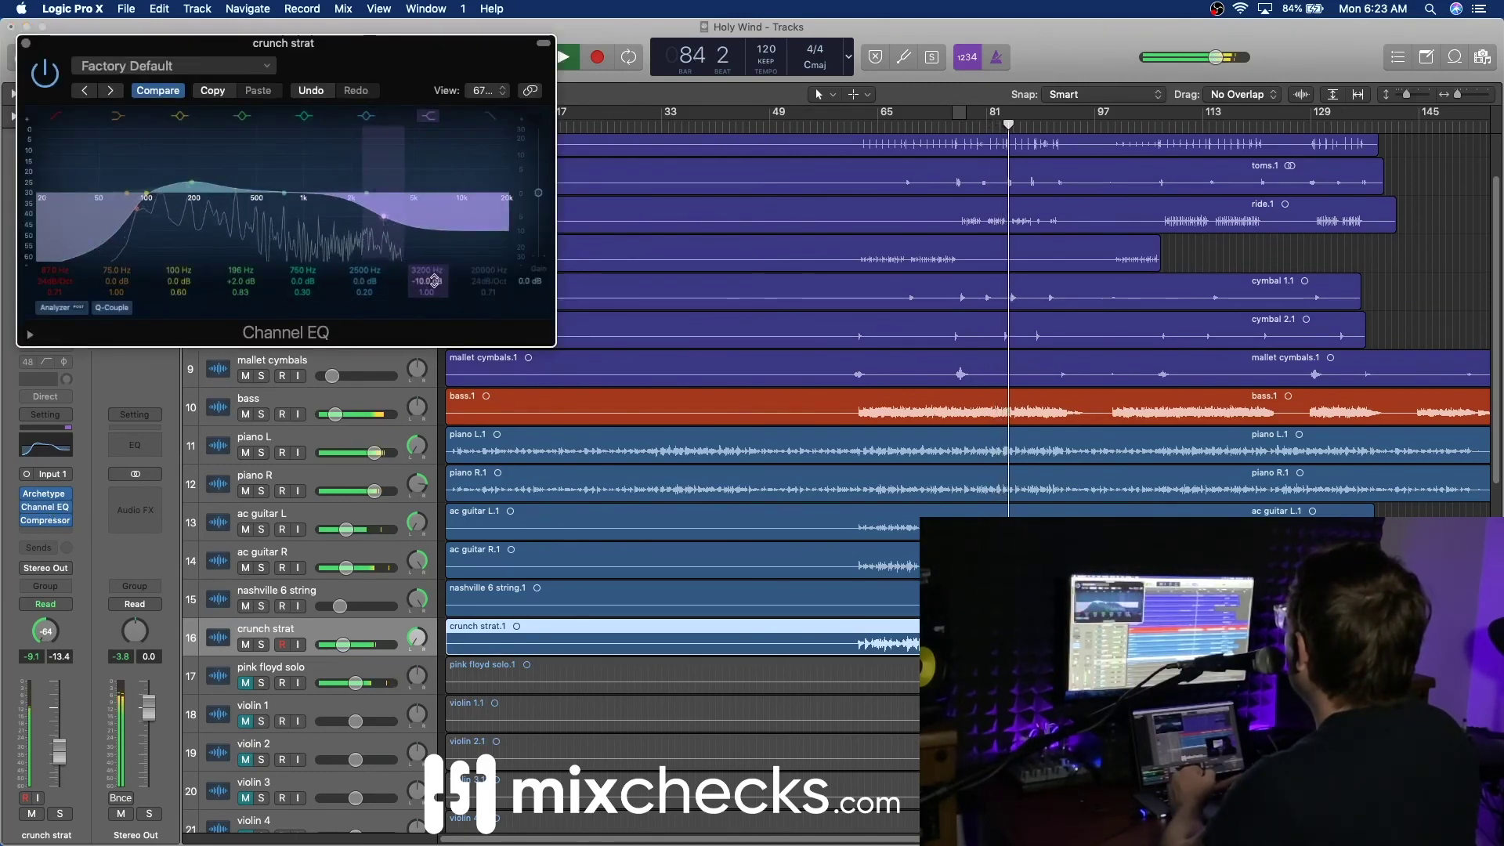
key("s")
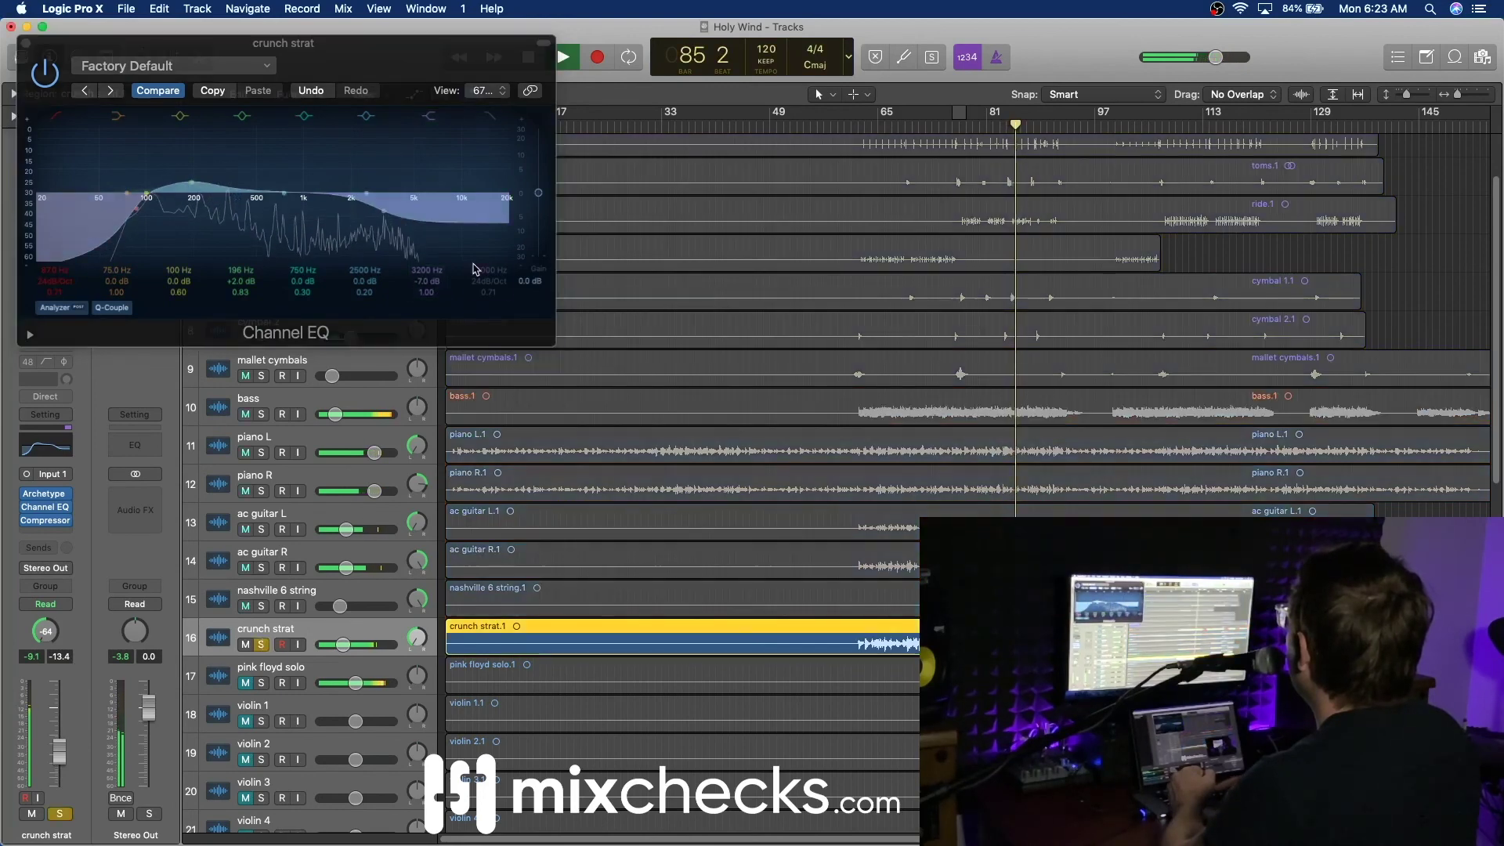
left_click(490, 117)
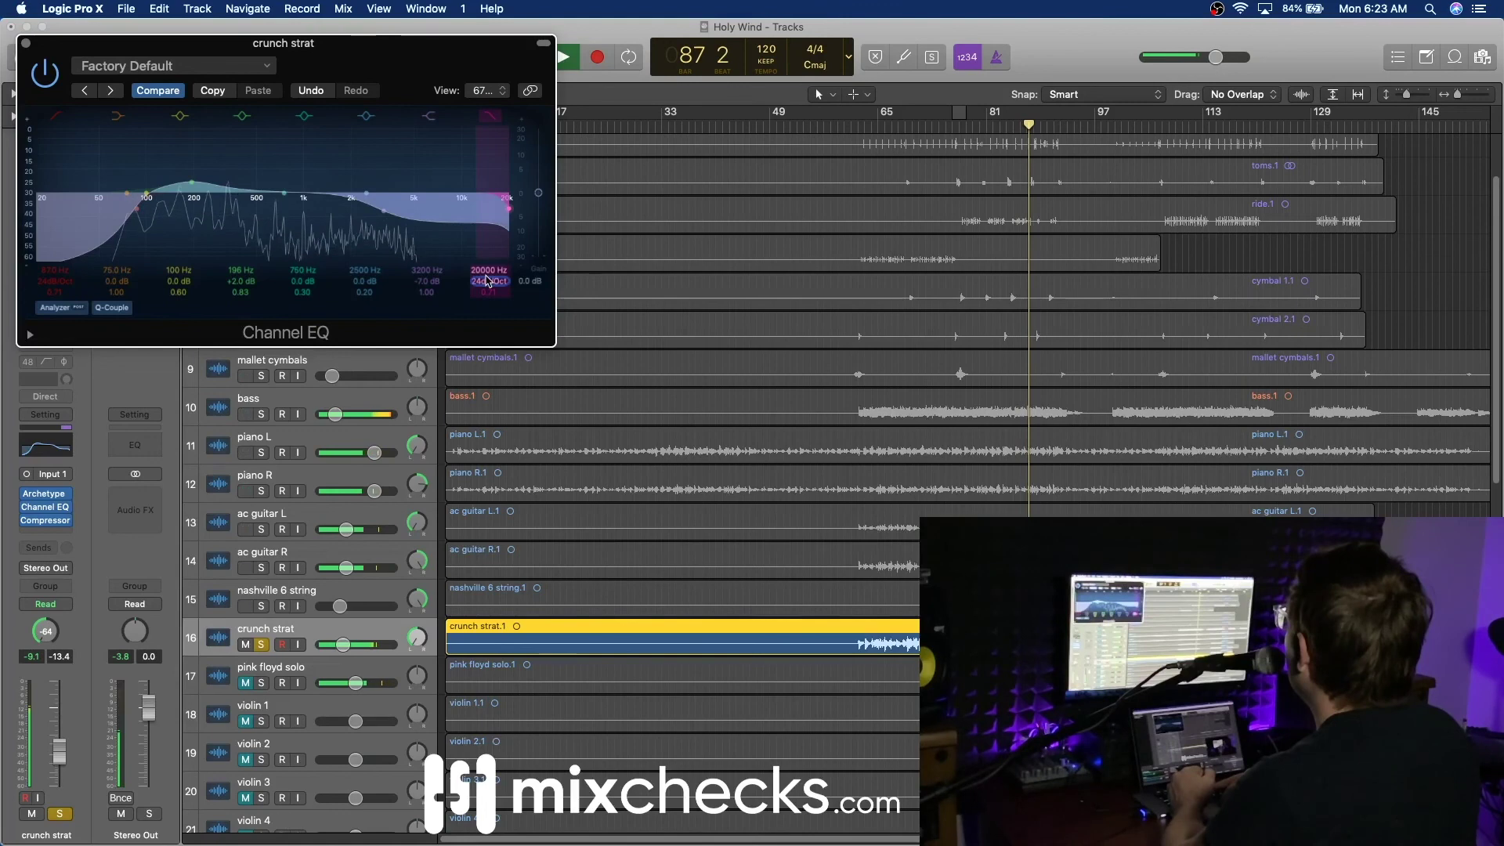
left_click_drag(488, 271, 488, 298)
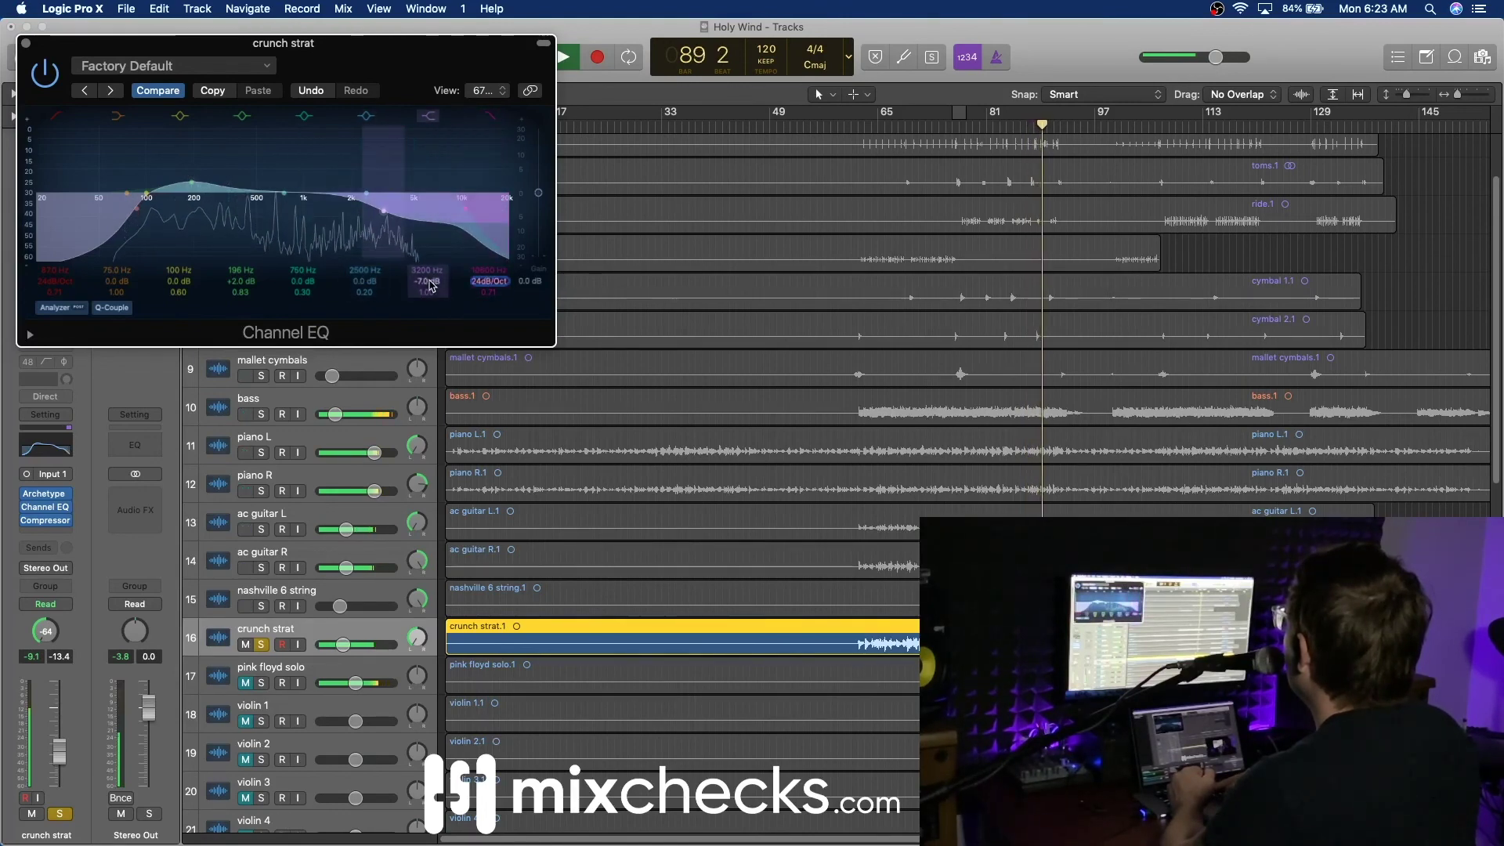
left_click_drag(425, 270, 427, 278)
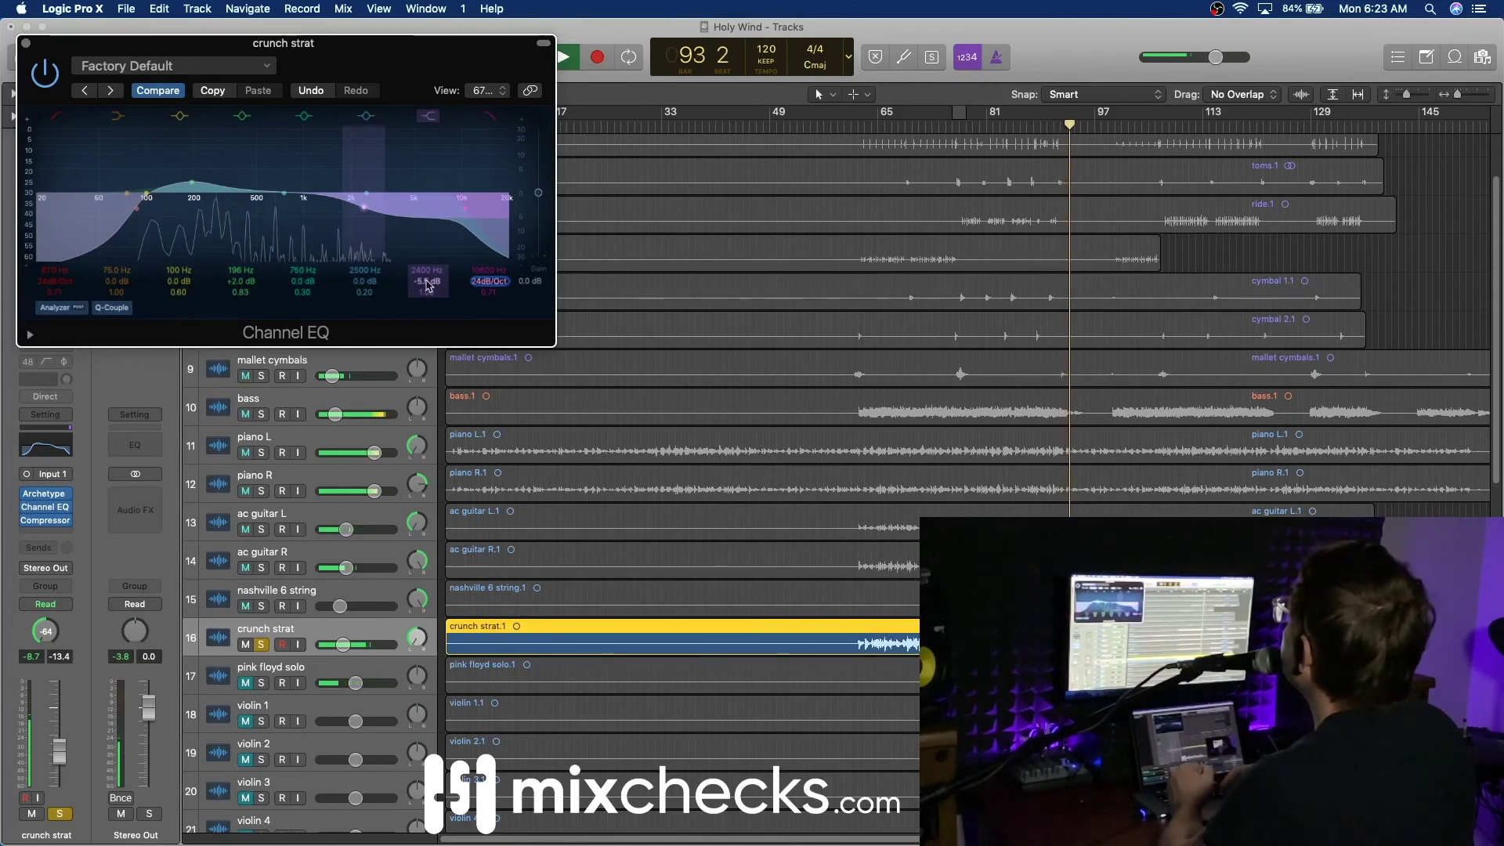
Step: Notch the crunch strat's EQ by 24.0 dB at 3850 Hz with a Q of 5.30, compare it against bypass, and close it
left_click(934, 127)
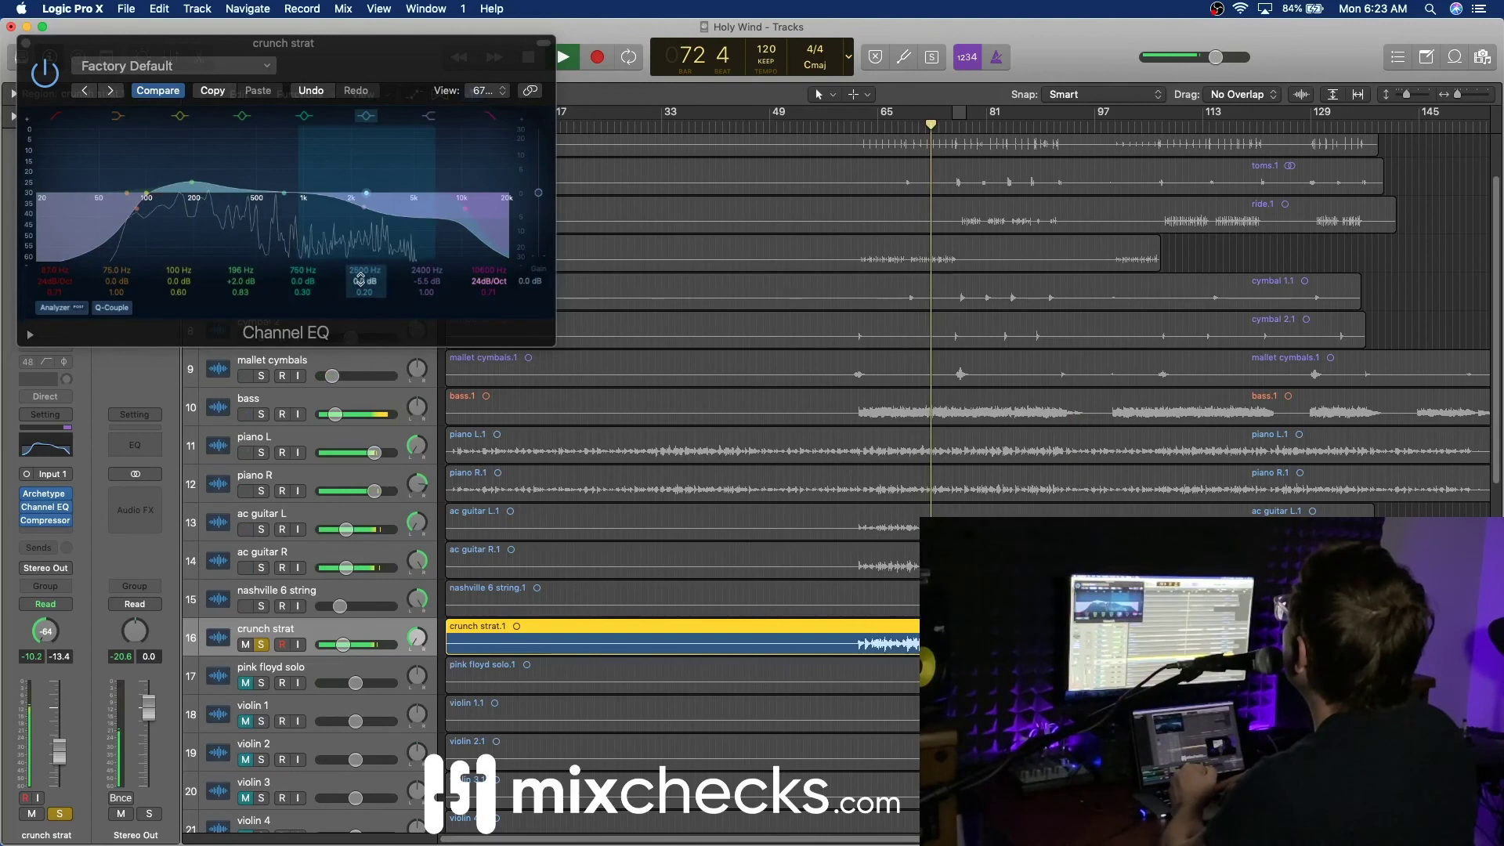
mouse_move(303, 281)
left_mouse_down()
mouse_move(303, 235)
mouse_move(303, 274)
left_mouse_up()
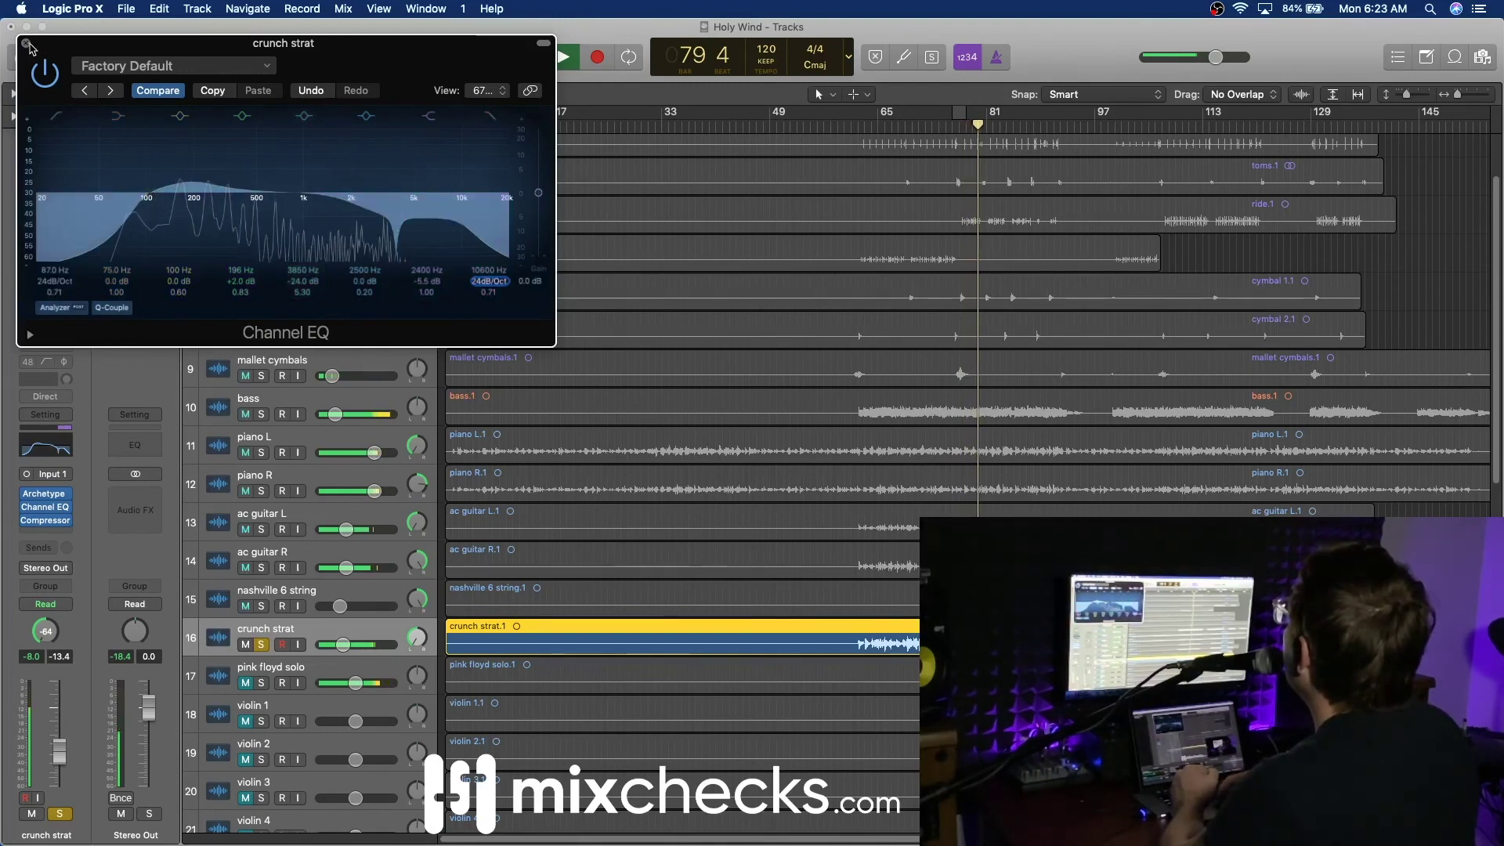
left_click(46, 72)
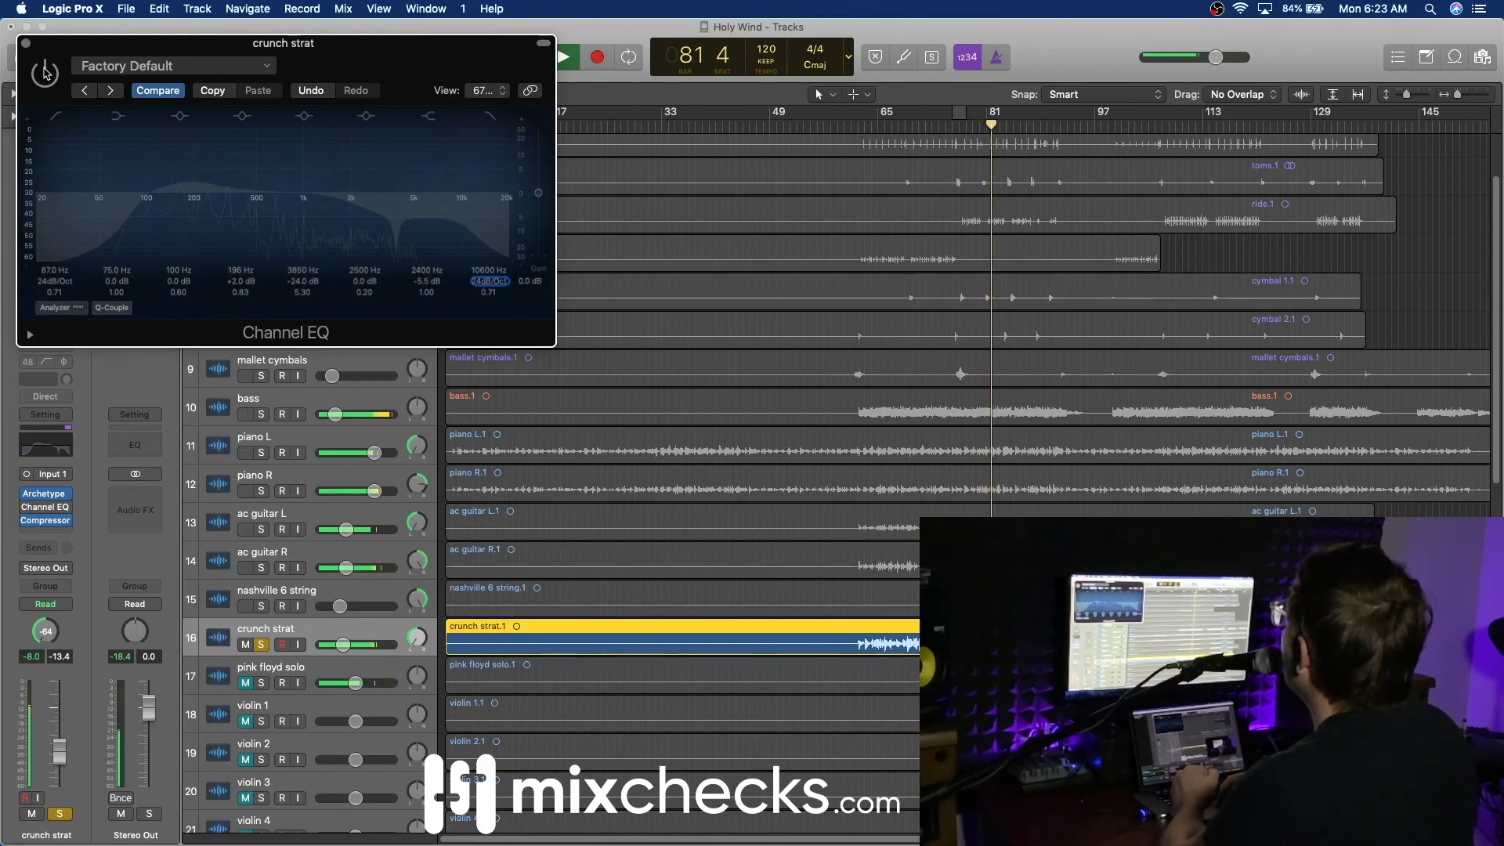
left_click(45, 72)
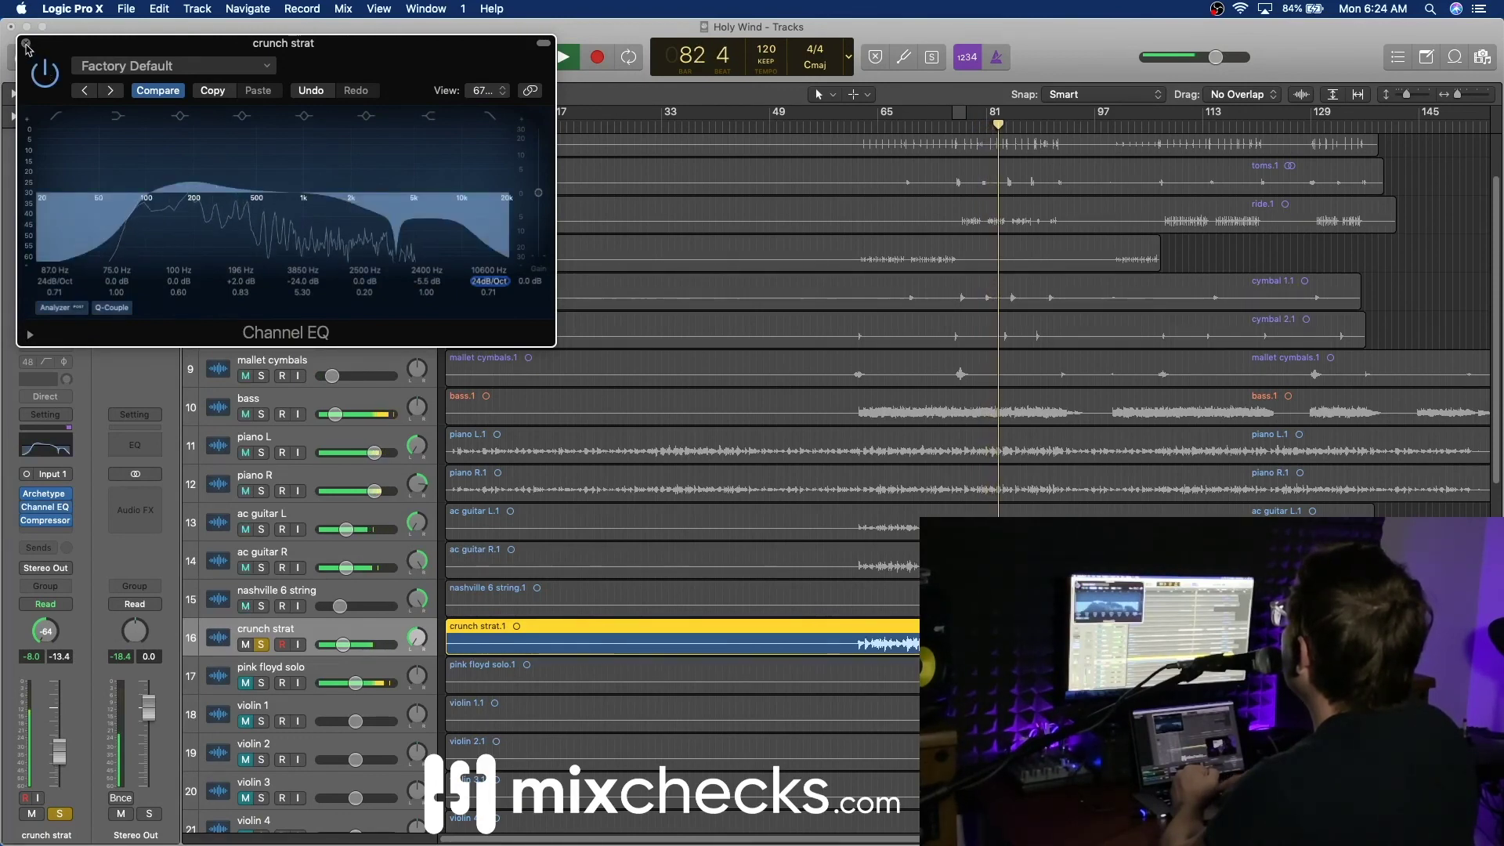
left_click(25, 44)
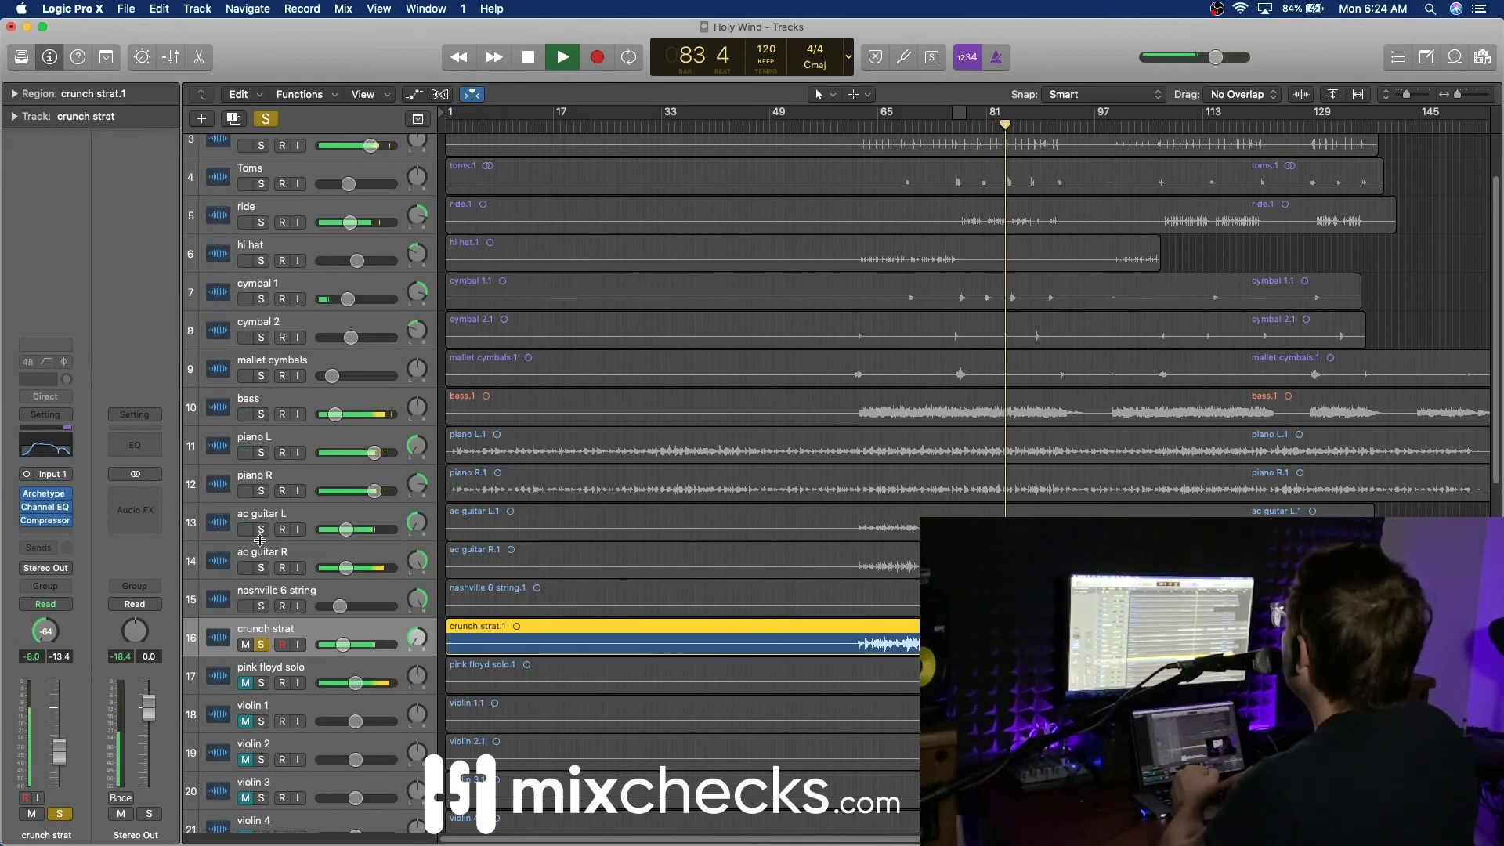
Step: Unsolo the crunch strat and raise its volume to -12.8 dB in the full mix
left_click(261, 644)
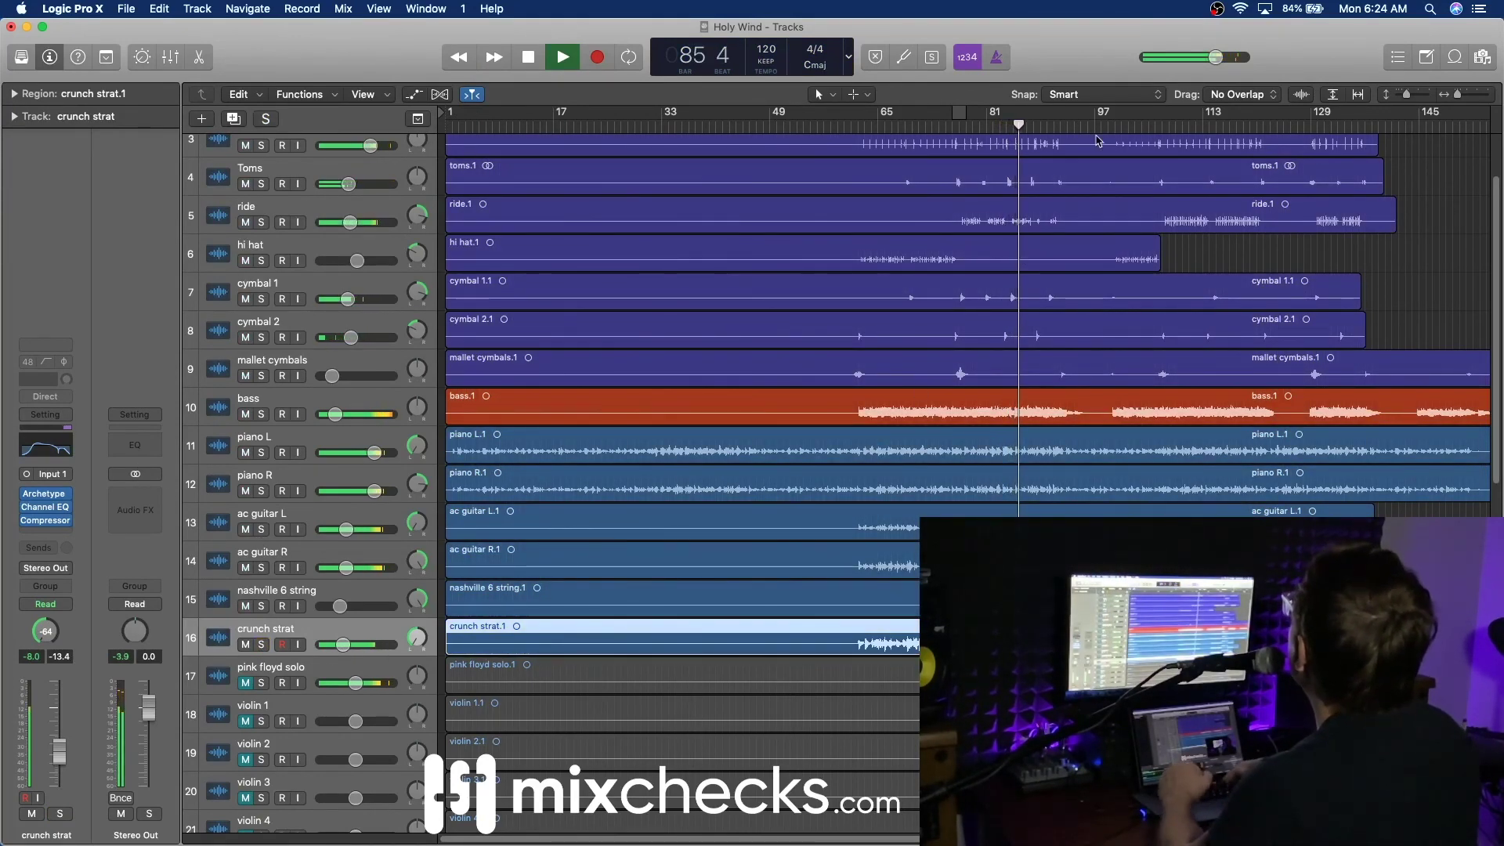
left_click(343, 644)
left_click_drag(343, 644, 345, 644)
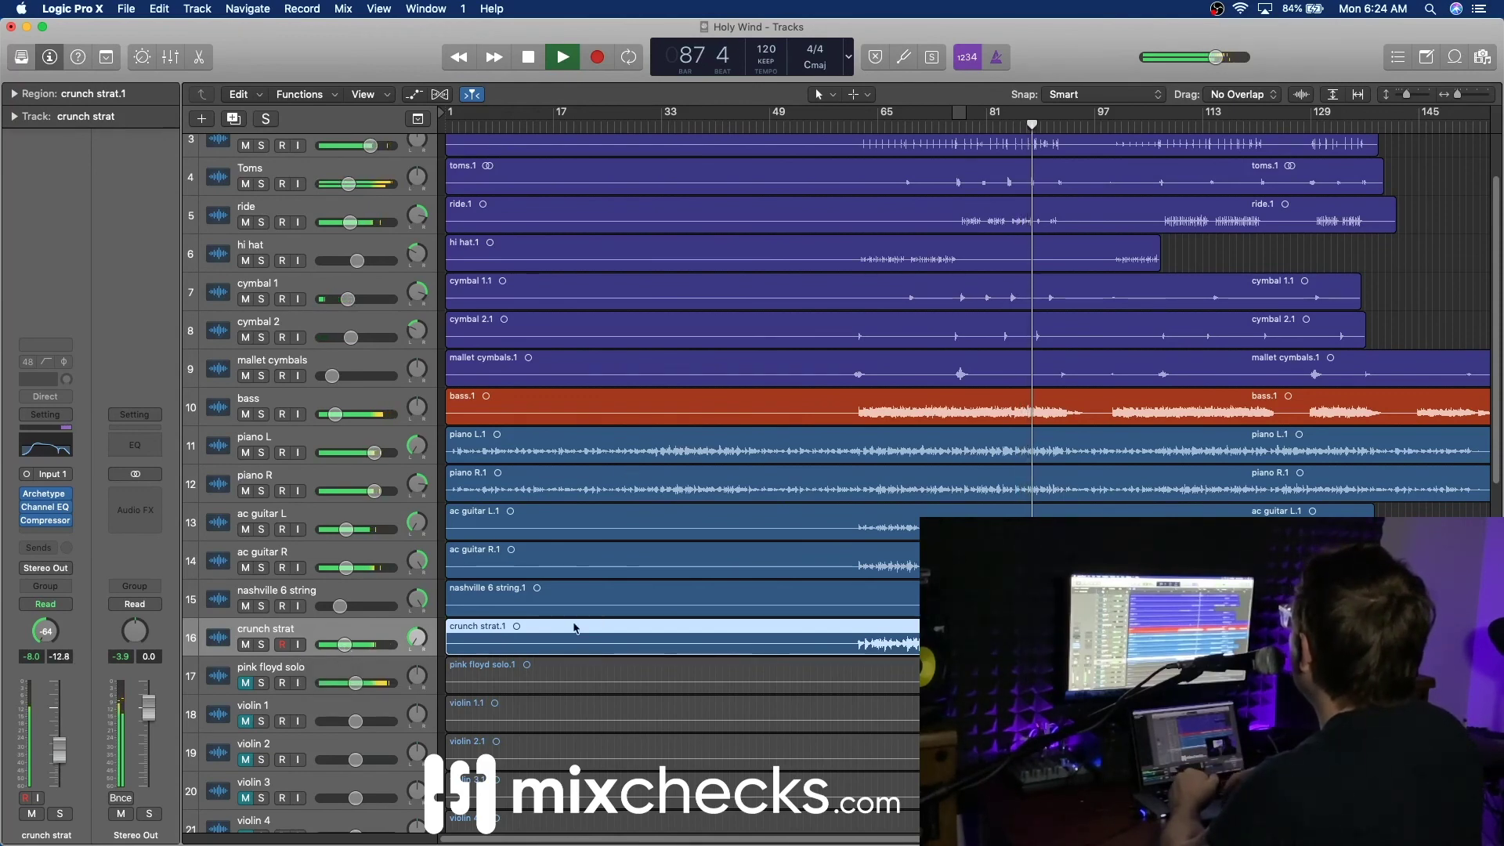
Step: Unmute the pink floyd solo track and lower its volume to -9.8 dB
left_click(247, 682)
left_click_drag(354, 682, 351, 682)
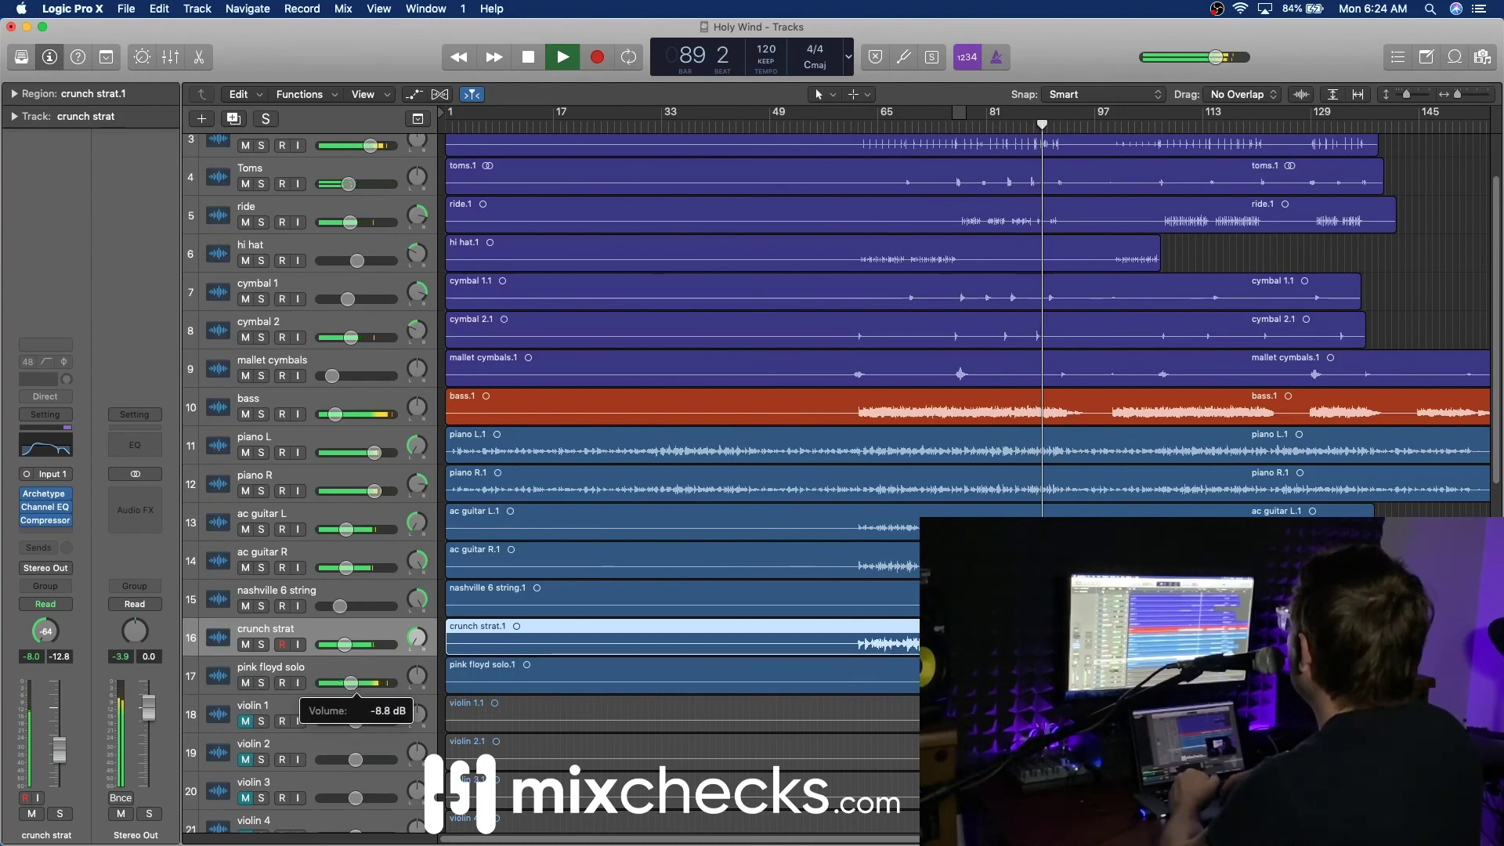
left_click(318, 671)
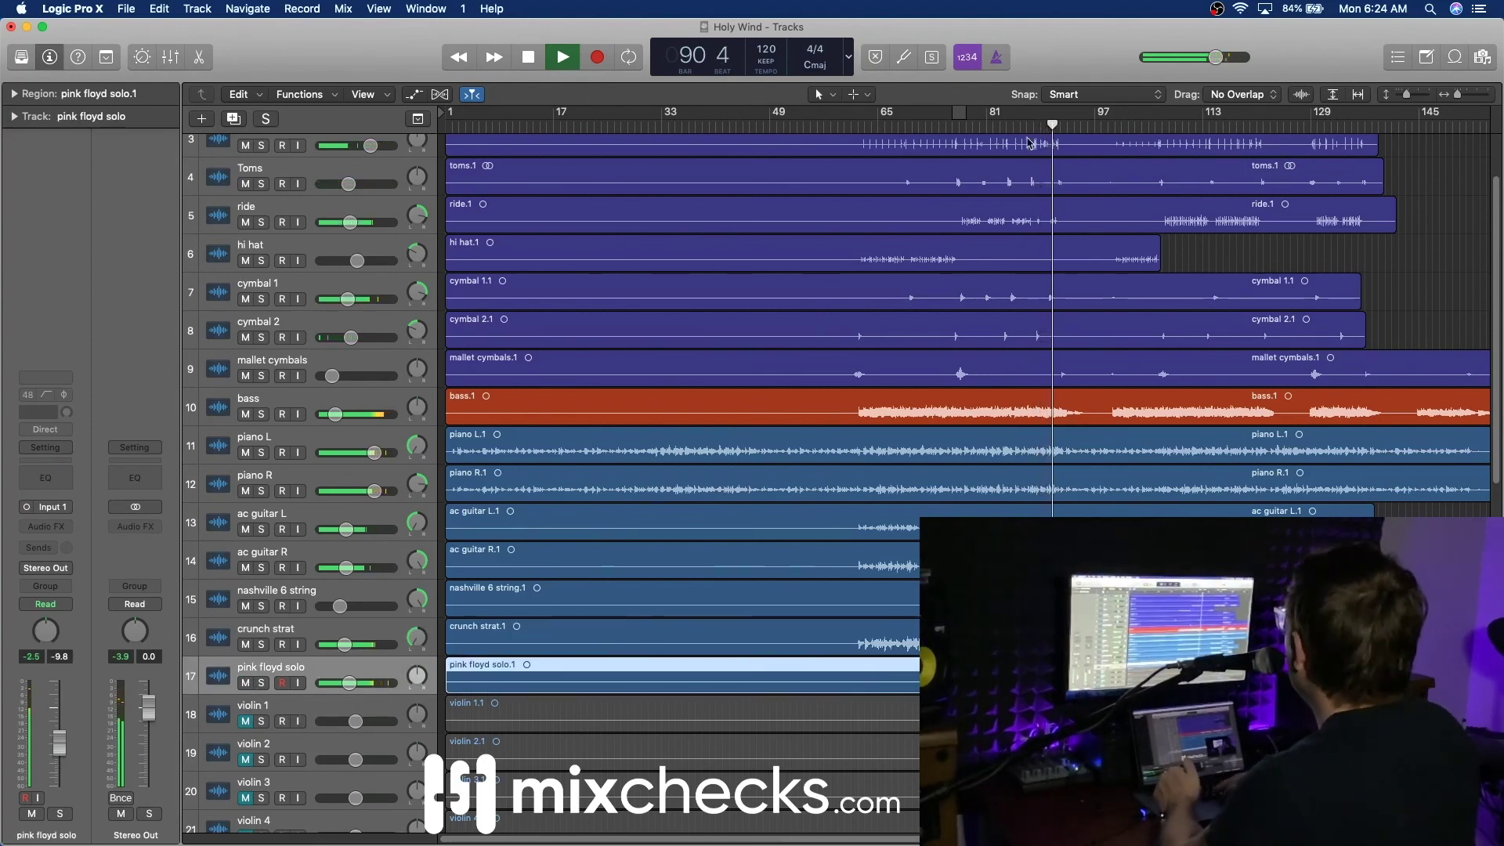
Step: Replay the solo from around bar 80 and insert Neural DSP's mono Archetype Nolly on the pink floyd solo track
left_click(979, 126)
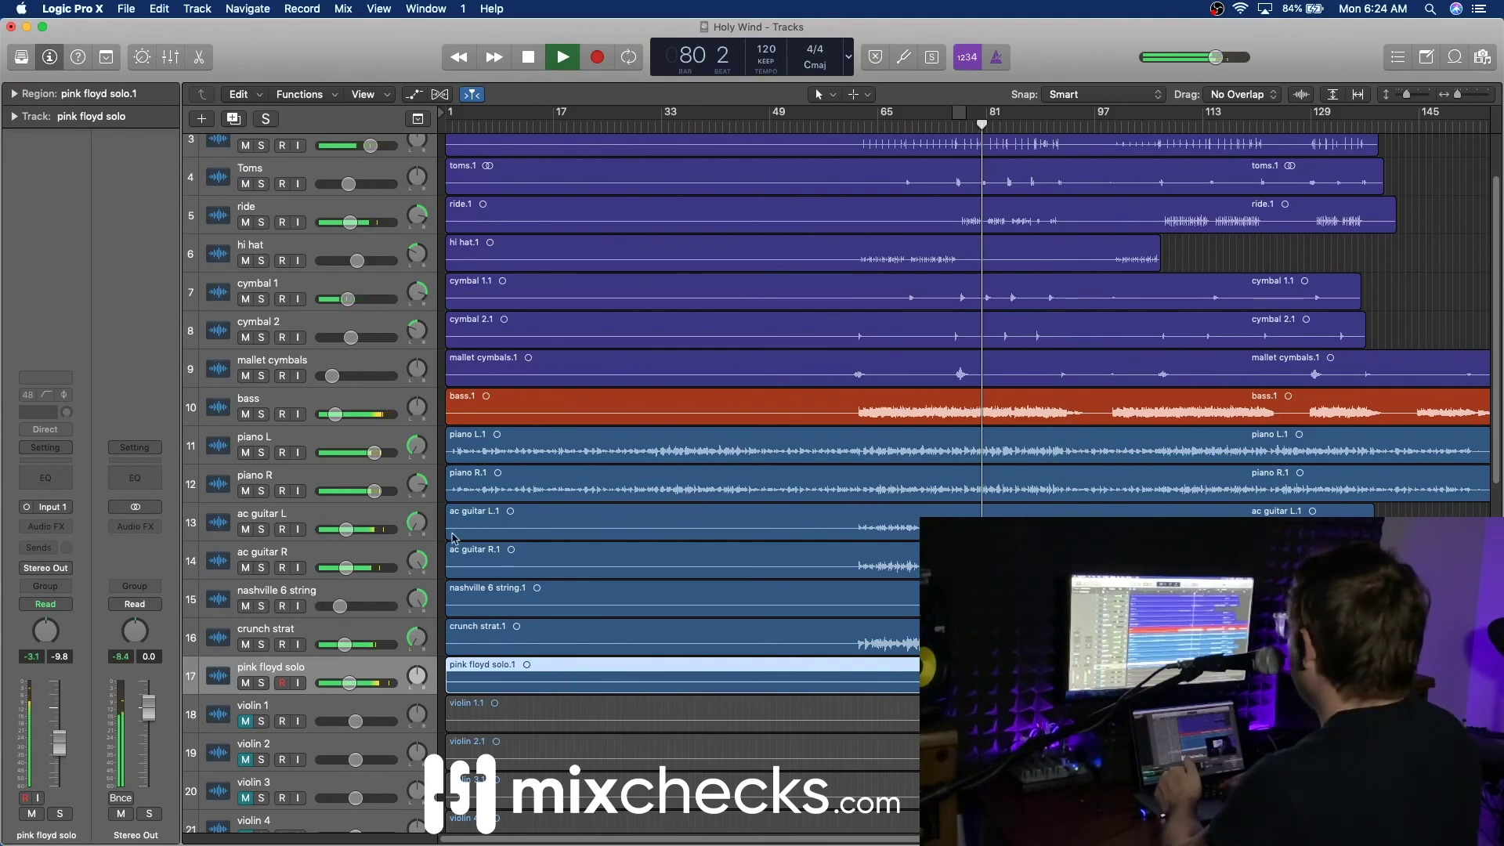
left_click(65, 528)
mouse_move(130, 733)
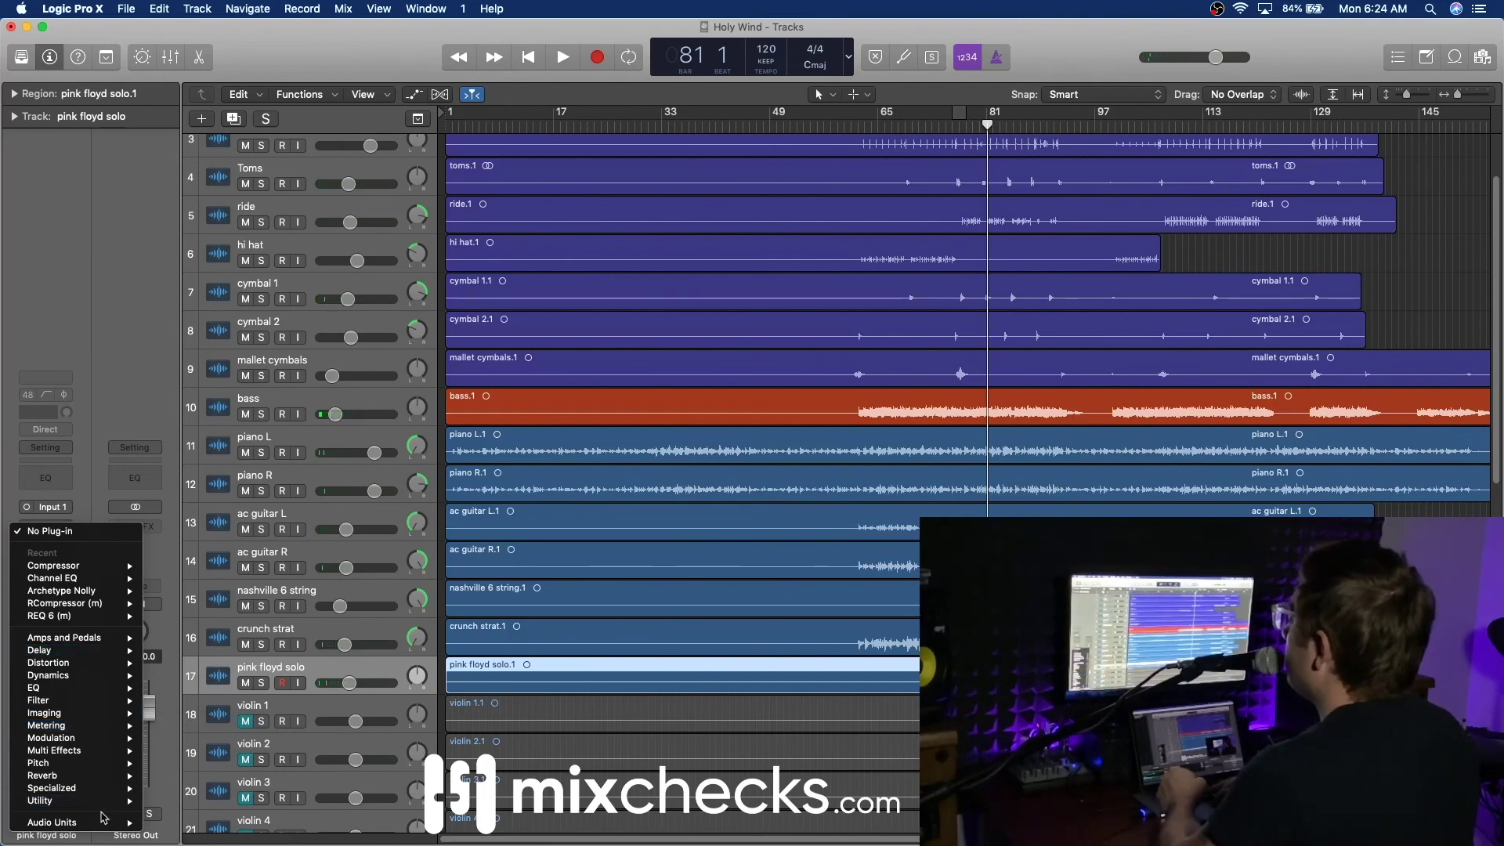
mouse_move(125, 822)
mouse_move(223, 821)
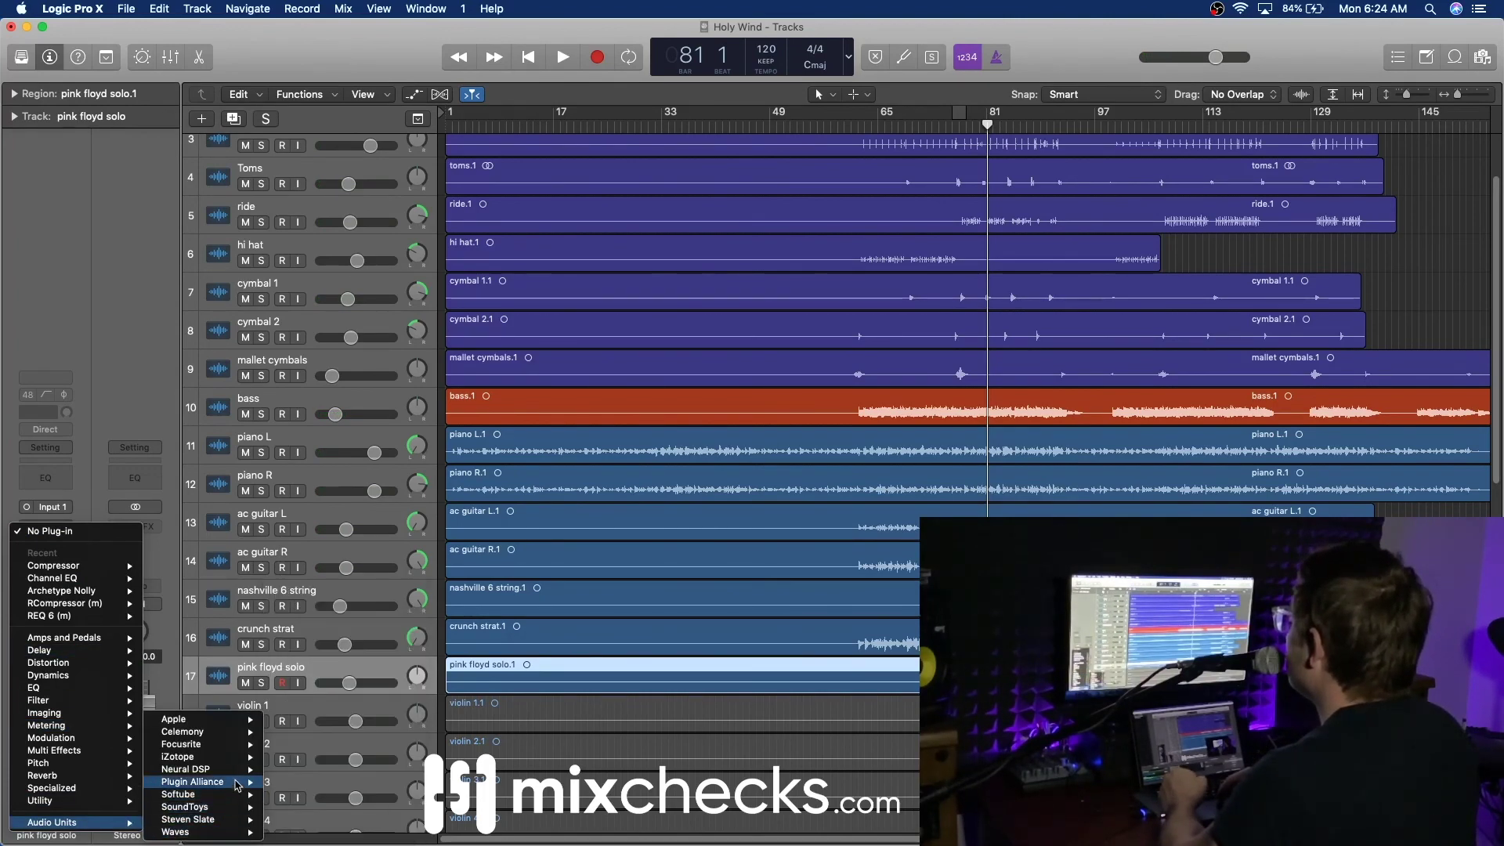
mouse_move(251, 769)
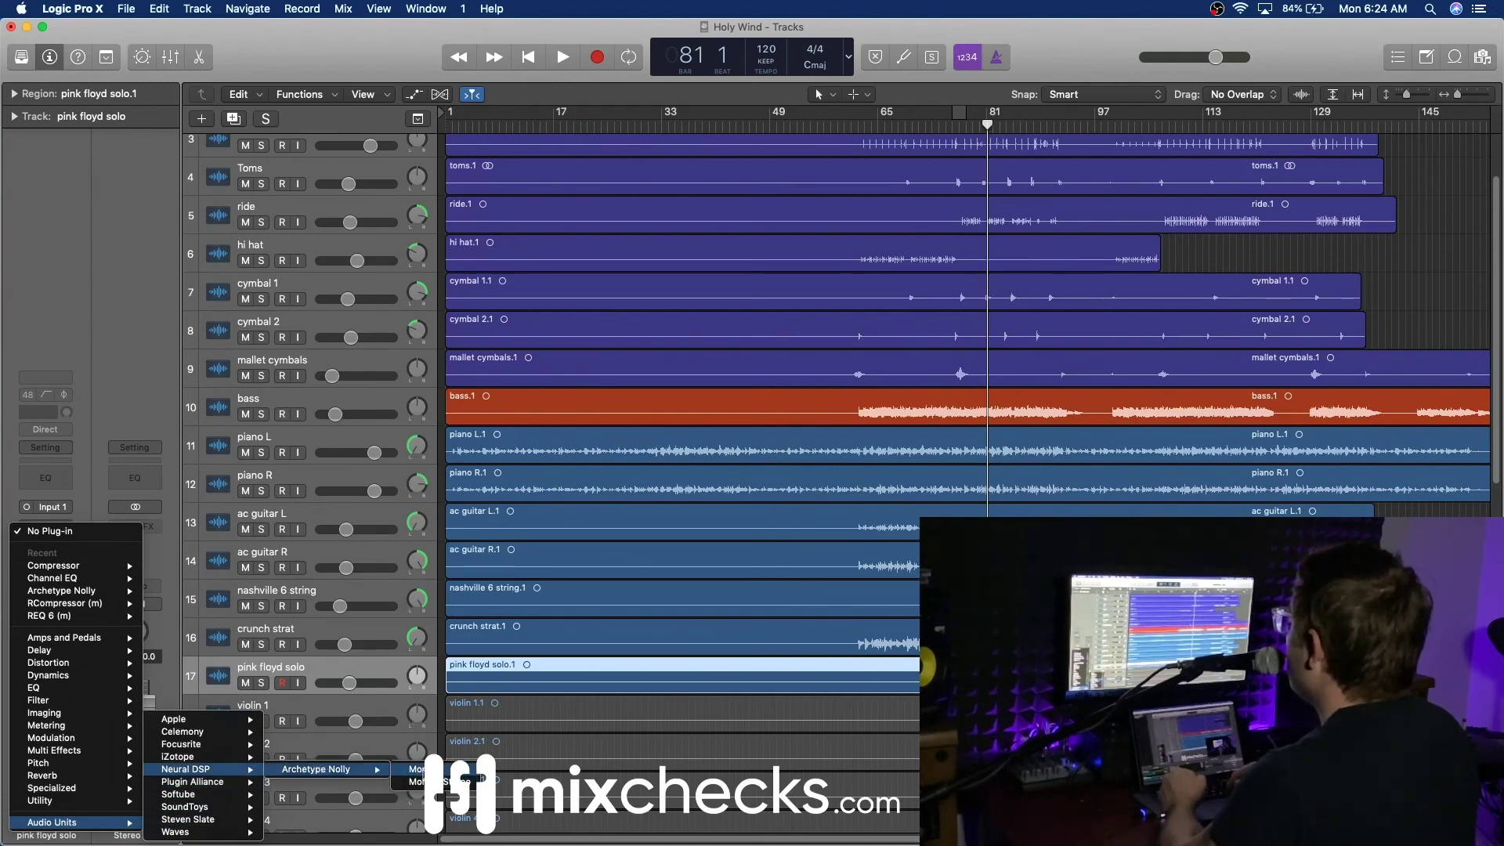
left_click(415, 770)
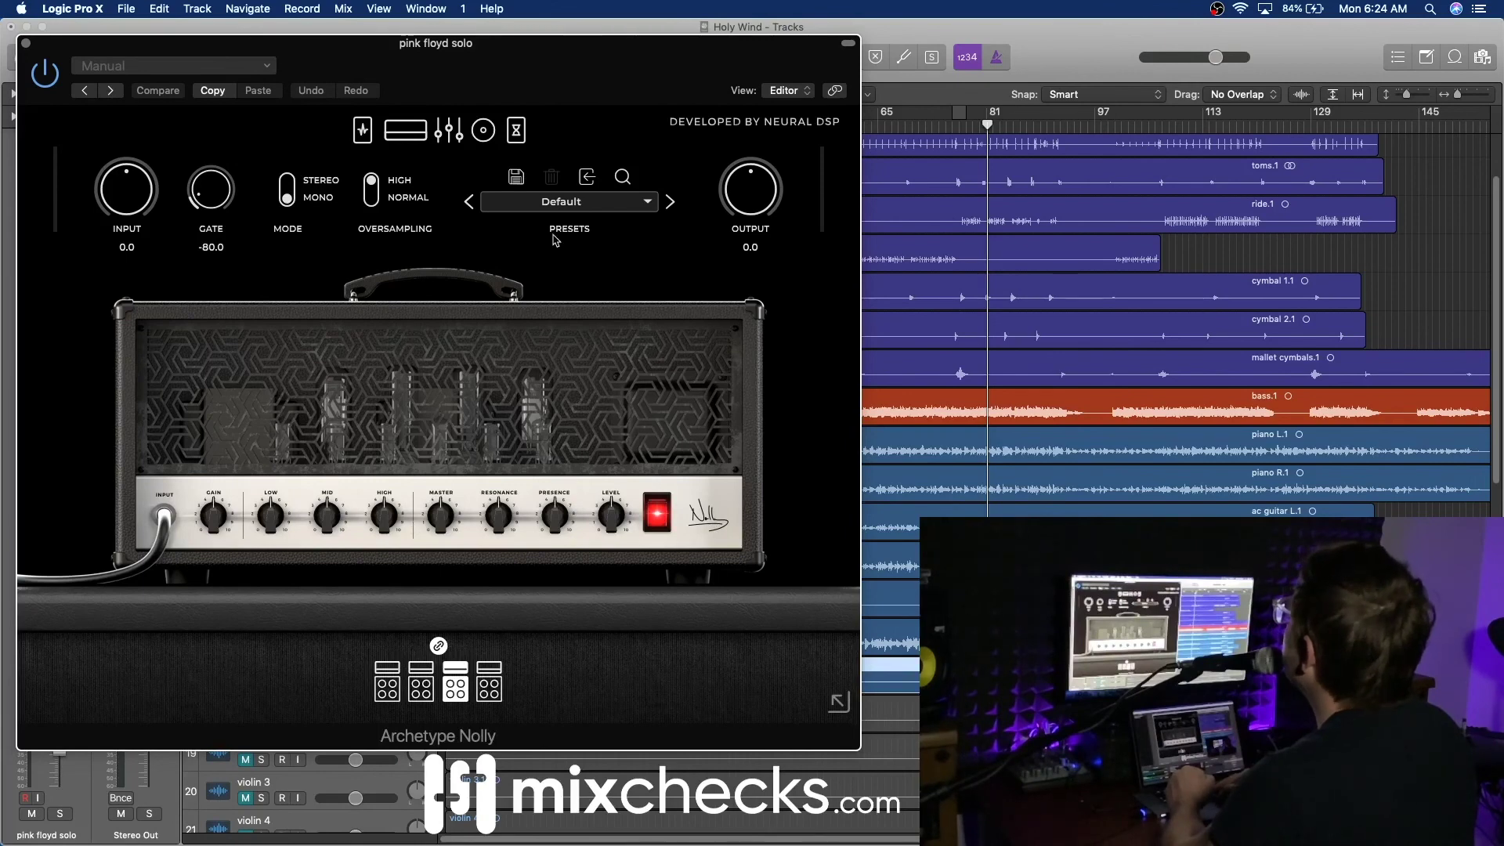
Step: Adjust the Low control of the pink floyd solo's Archetype Nolly amp while the section plays, and close the plug-in
left_click_drag(548, 43, 494, 43)
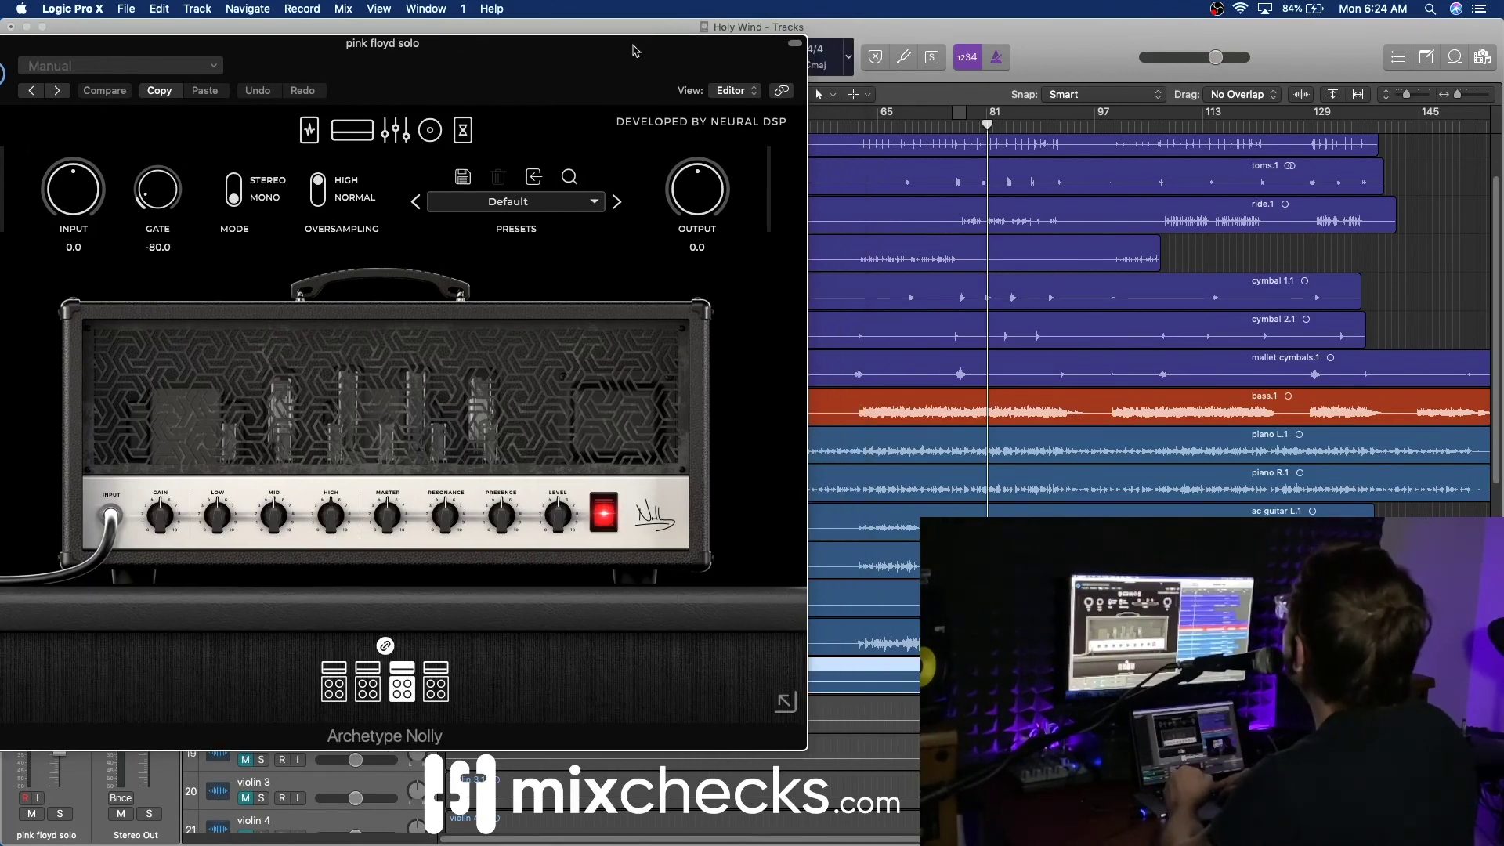
left_click(965, 128)
key("space")
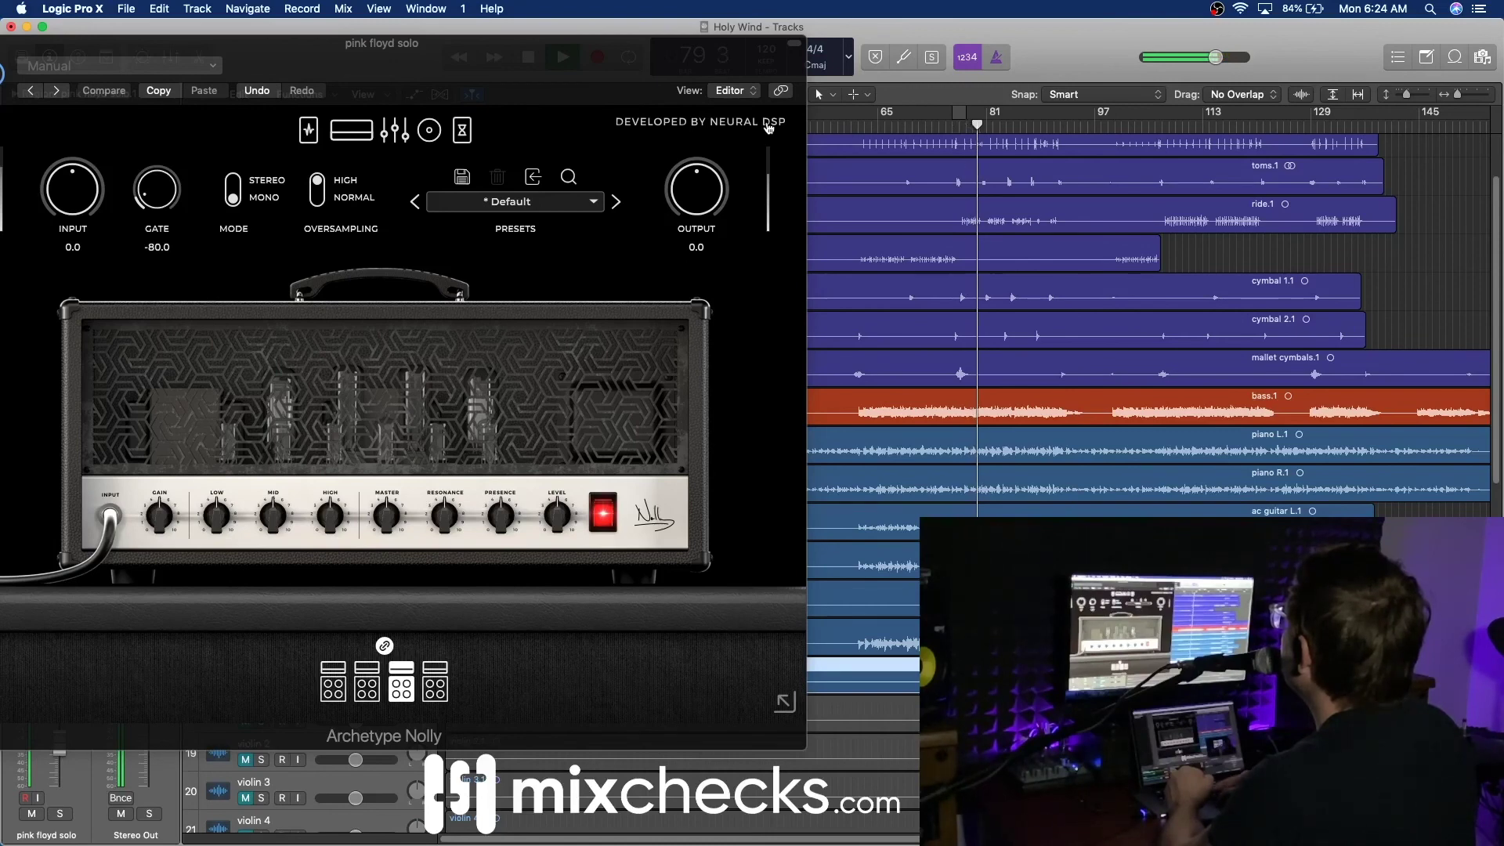
left_click_drag(649, 66, 800, 54)
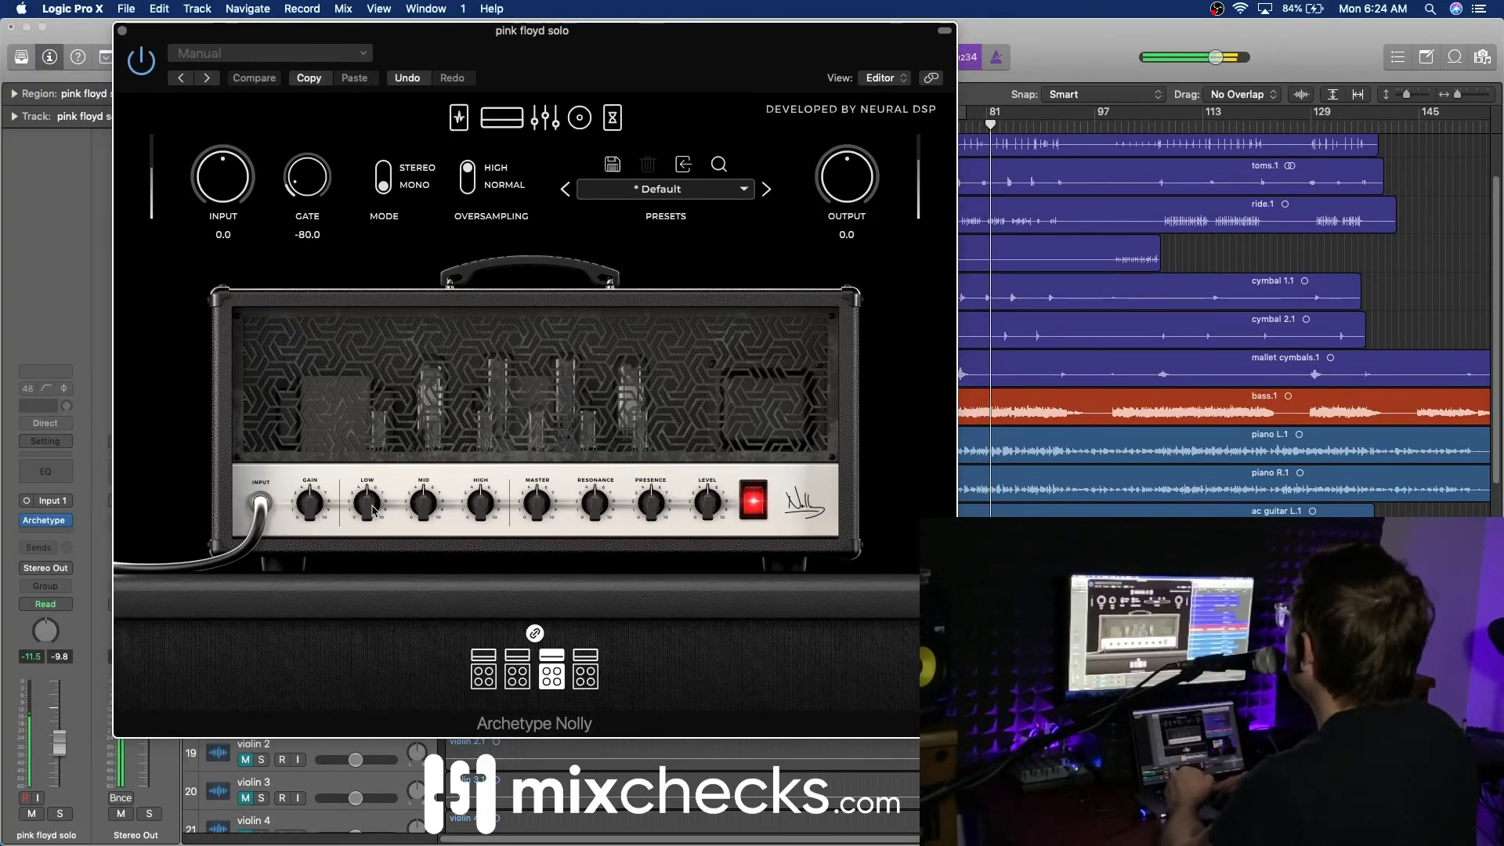
left_click_drag(372, 513, 401, 481)
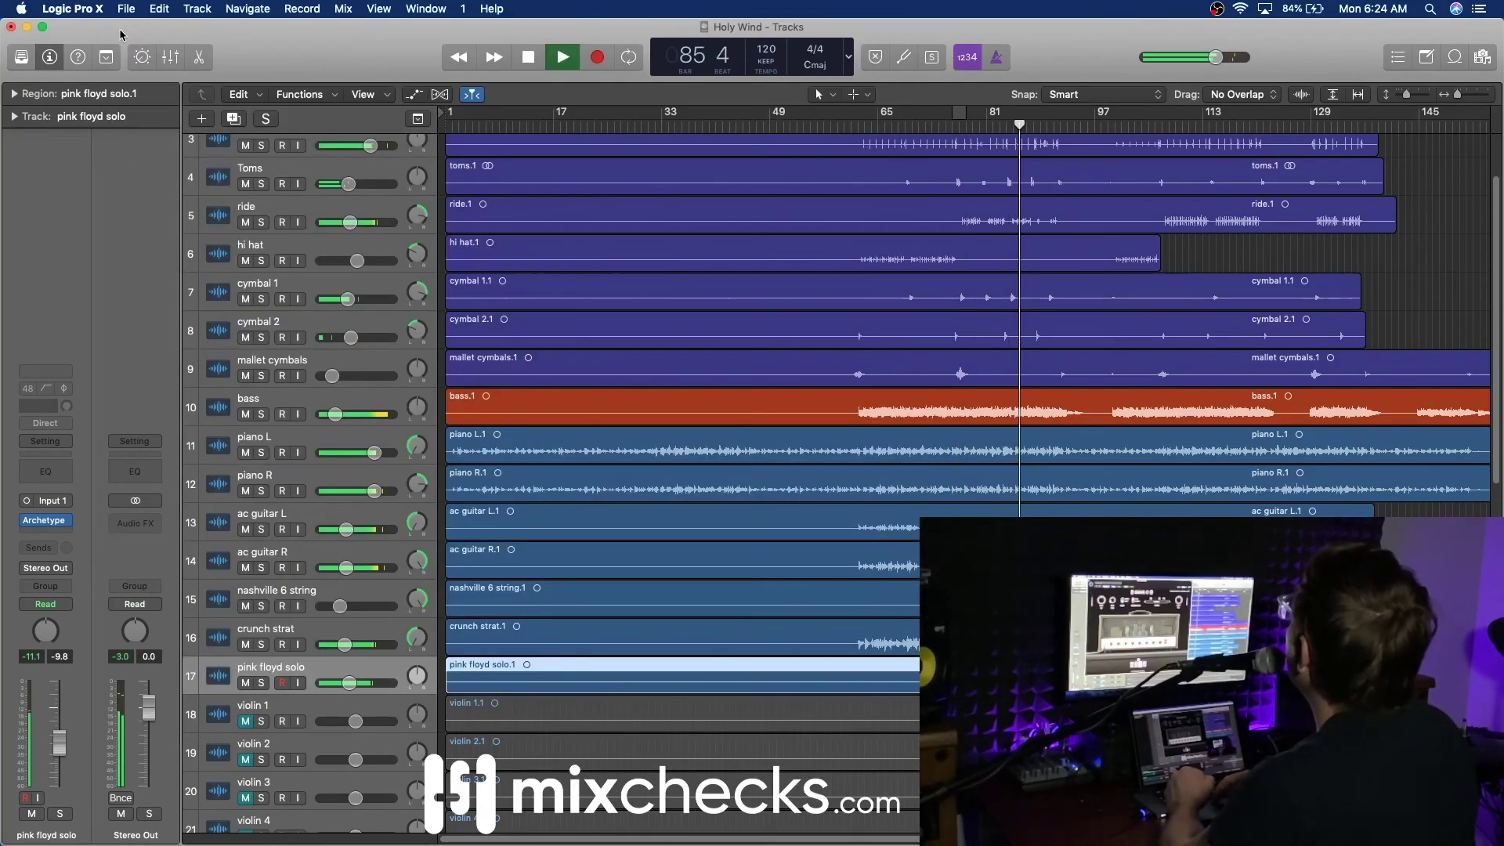
left_click(122, 30)
Step: Add a Channel EQ to the pink floyd solo with a low cut at 158 Hz and a high cut at 5200 Hz
mouse_move(67, 527)
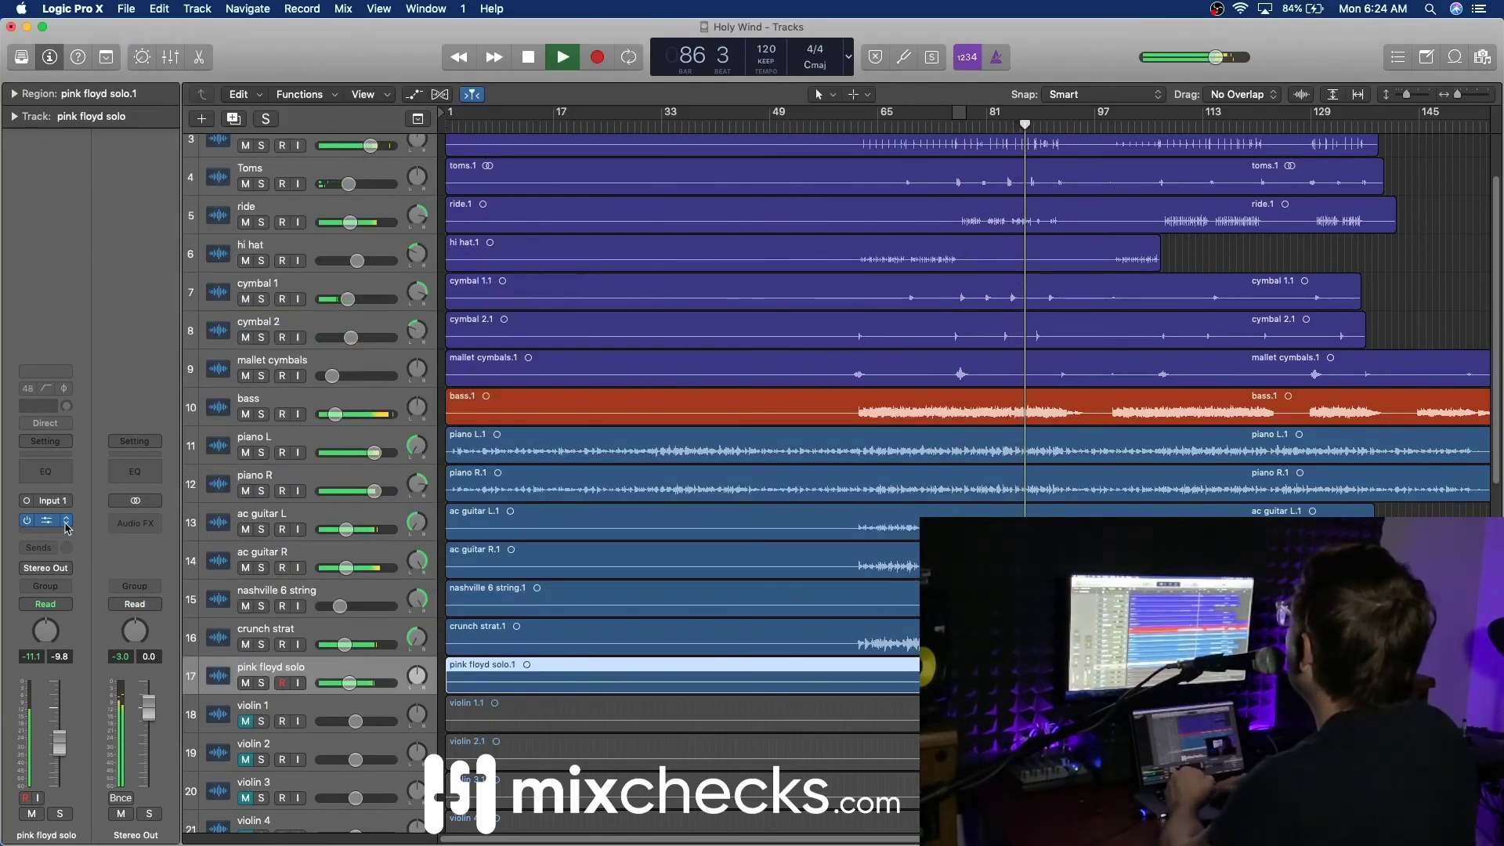
left_click(47, 471)
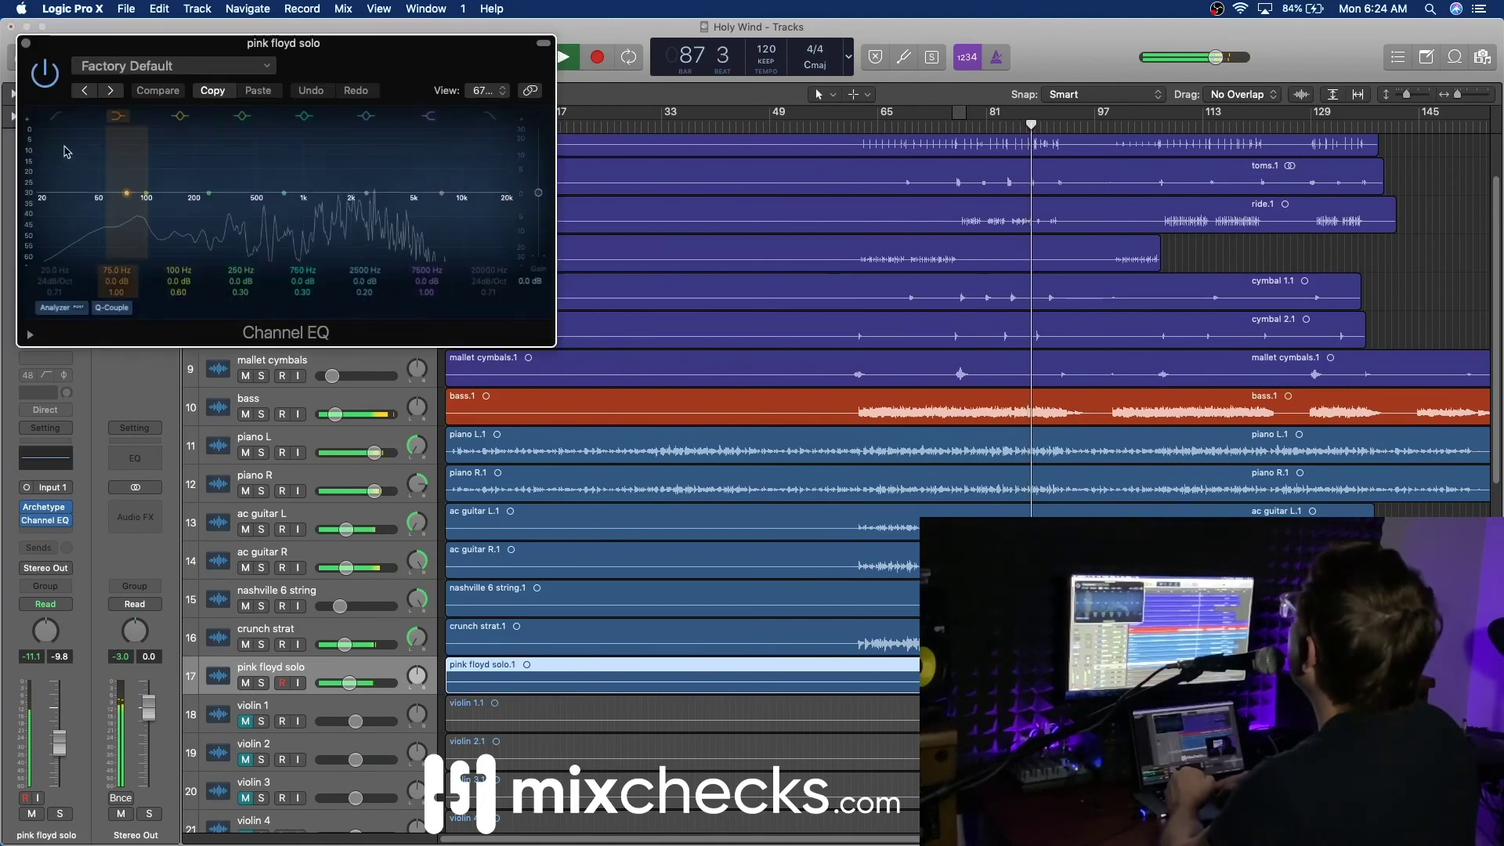
left_click(62, 122)
left_click_drag(59, 227, 147, 207)
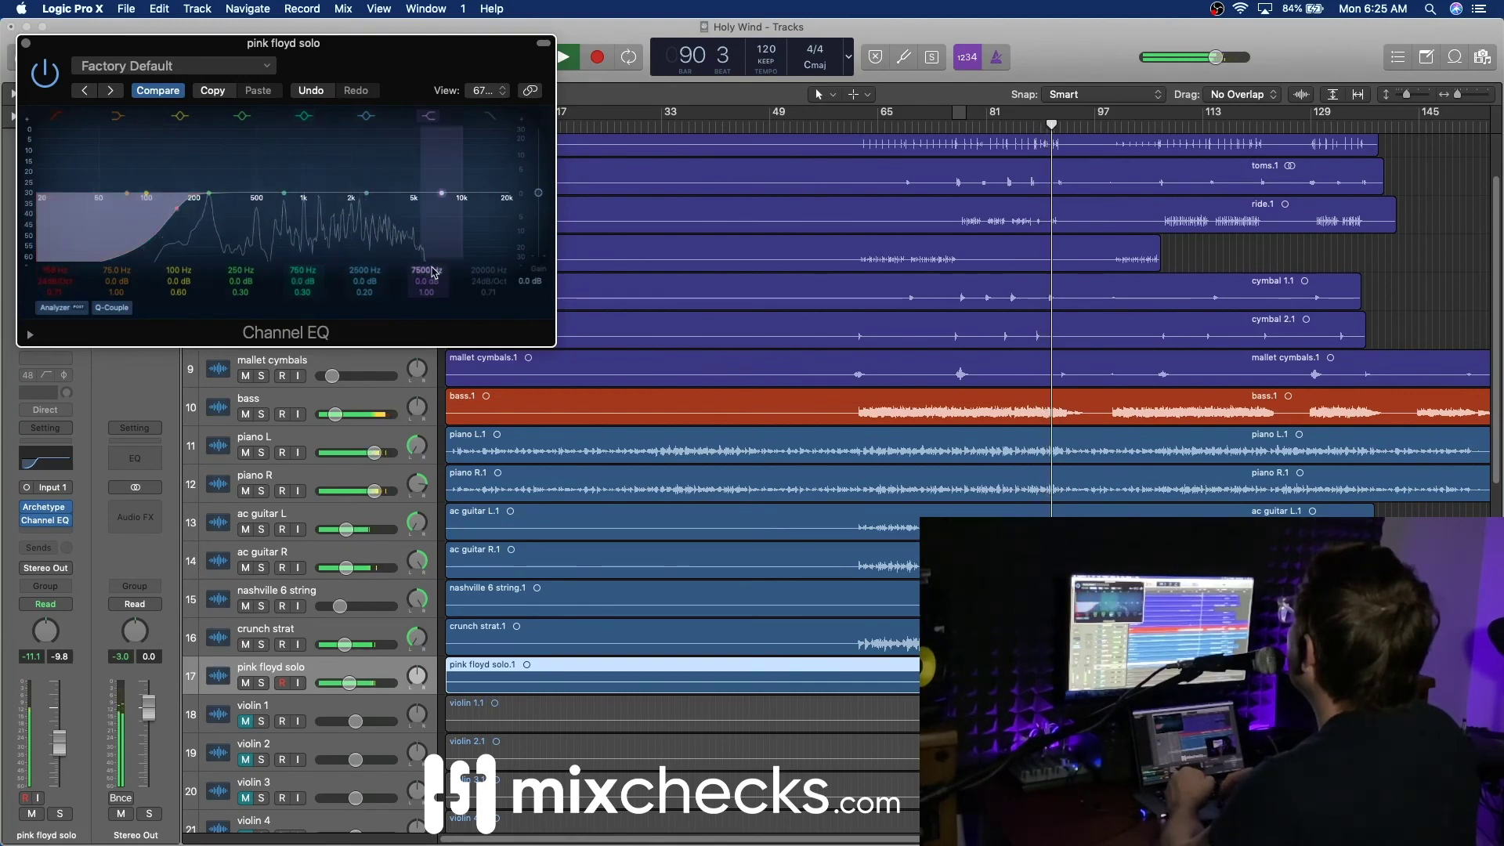
left_click_drag(483, 271, 498, 272)
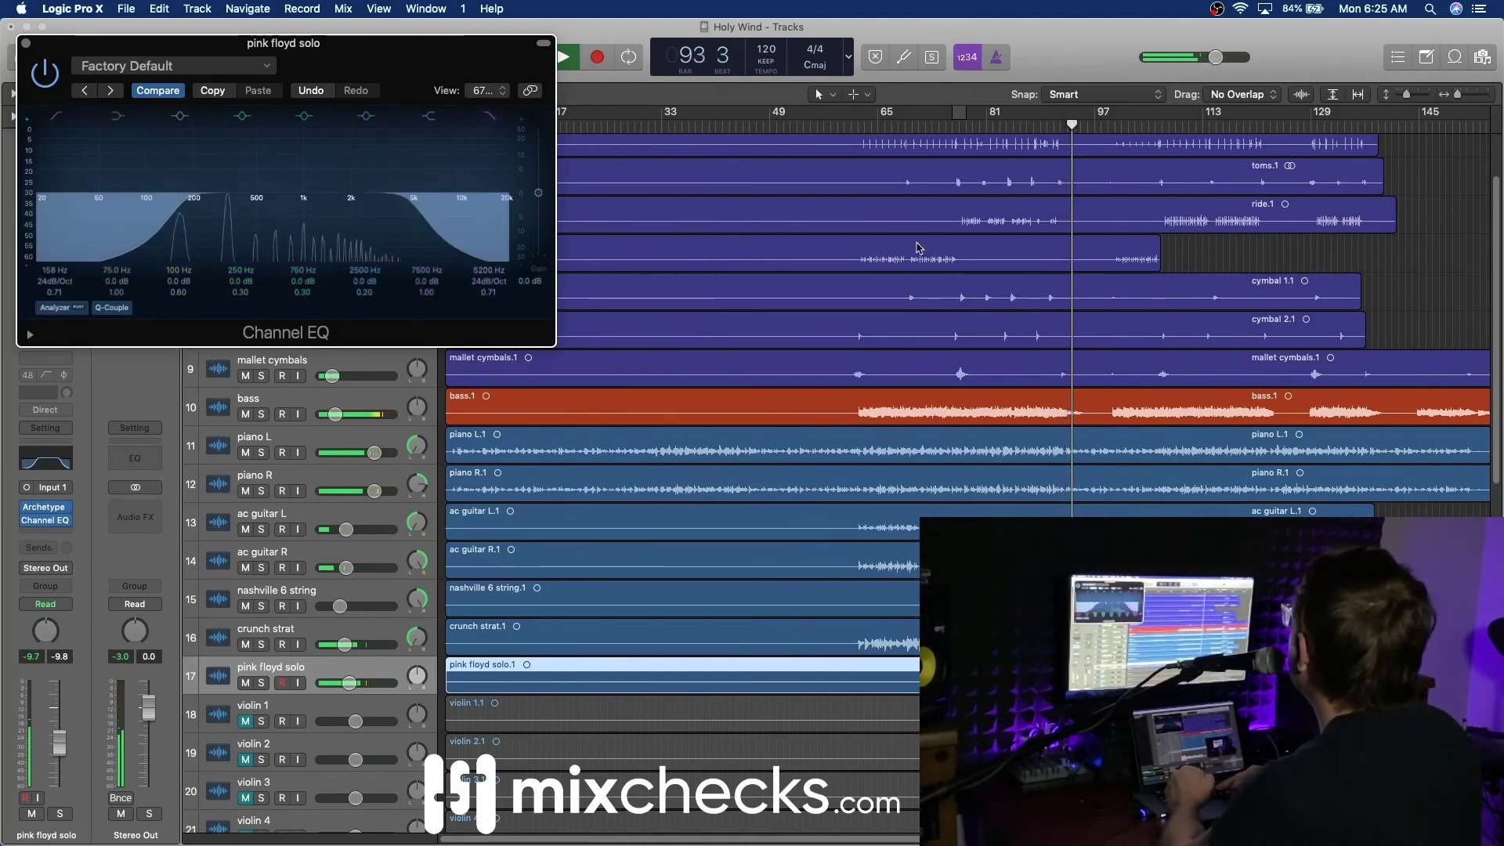
Step: Replay the solo from around bar 79, close the Channel EQ, and insert a mono Compressor on the pink floyd solo track
left_click(975, 123)
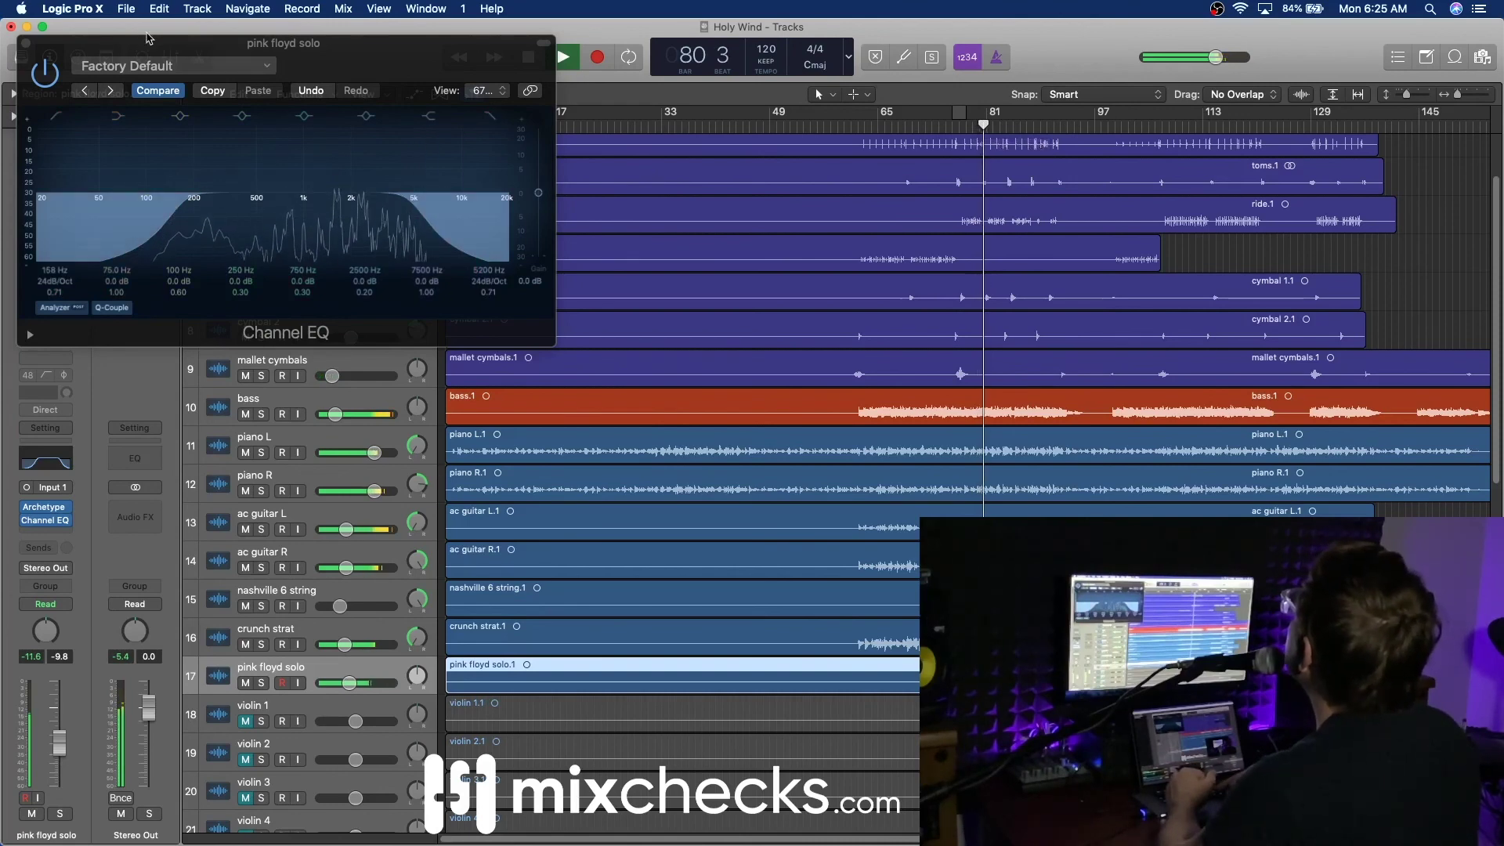
left_click(23, 43)
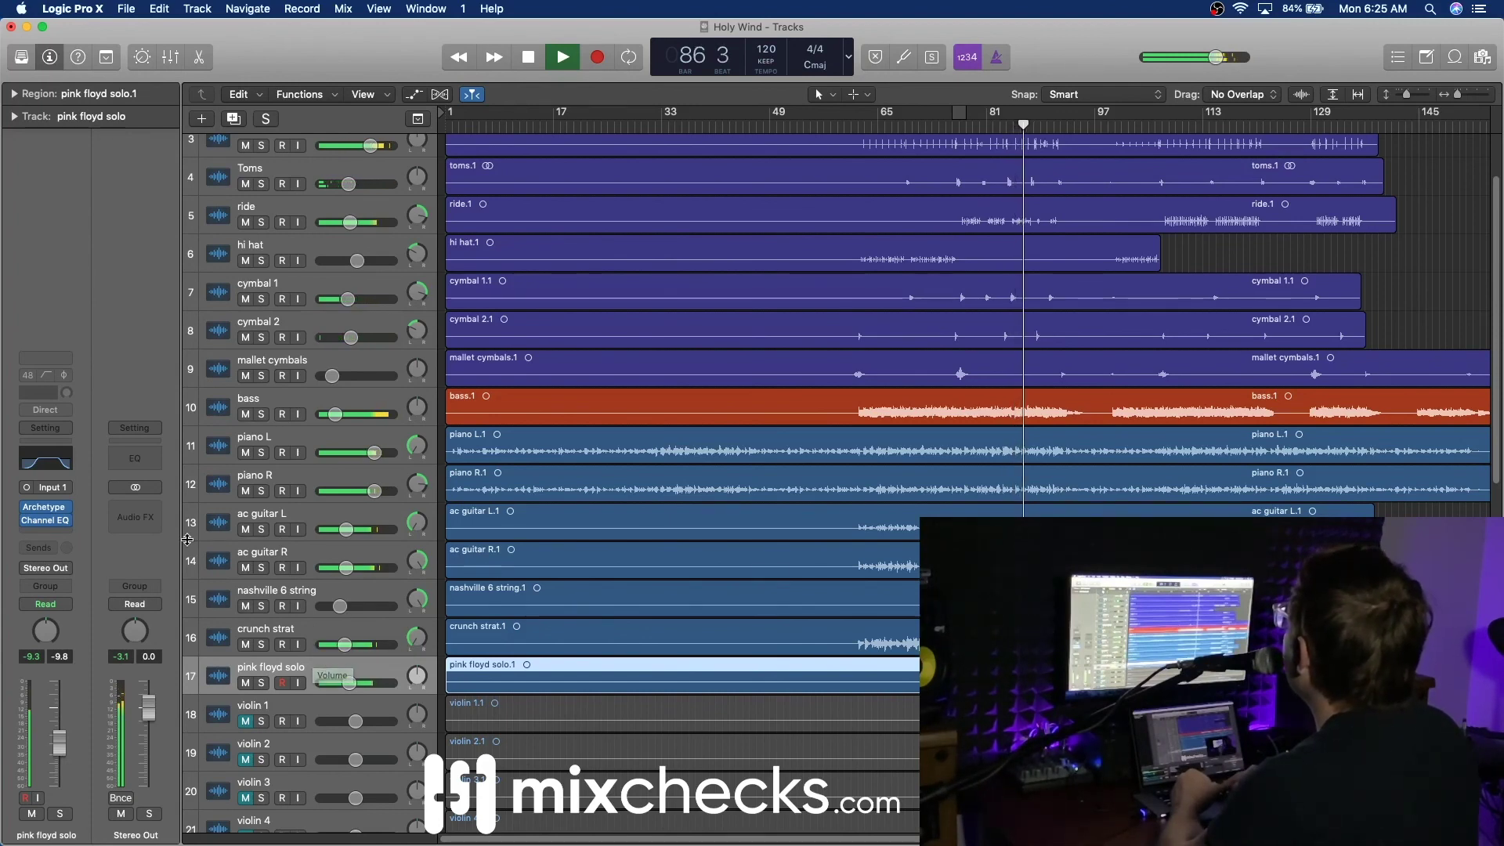
left_click(65, 537)
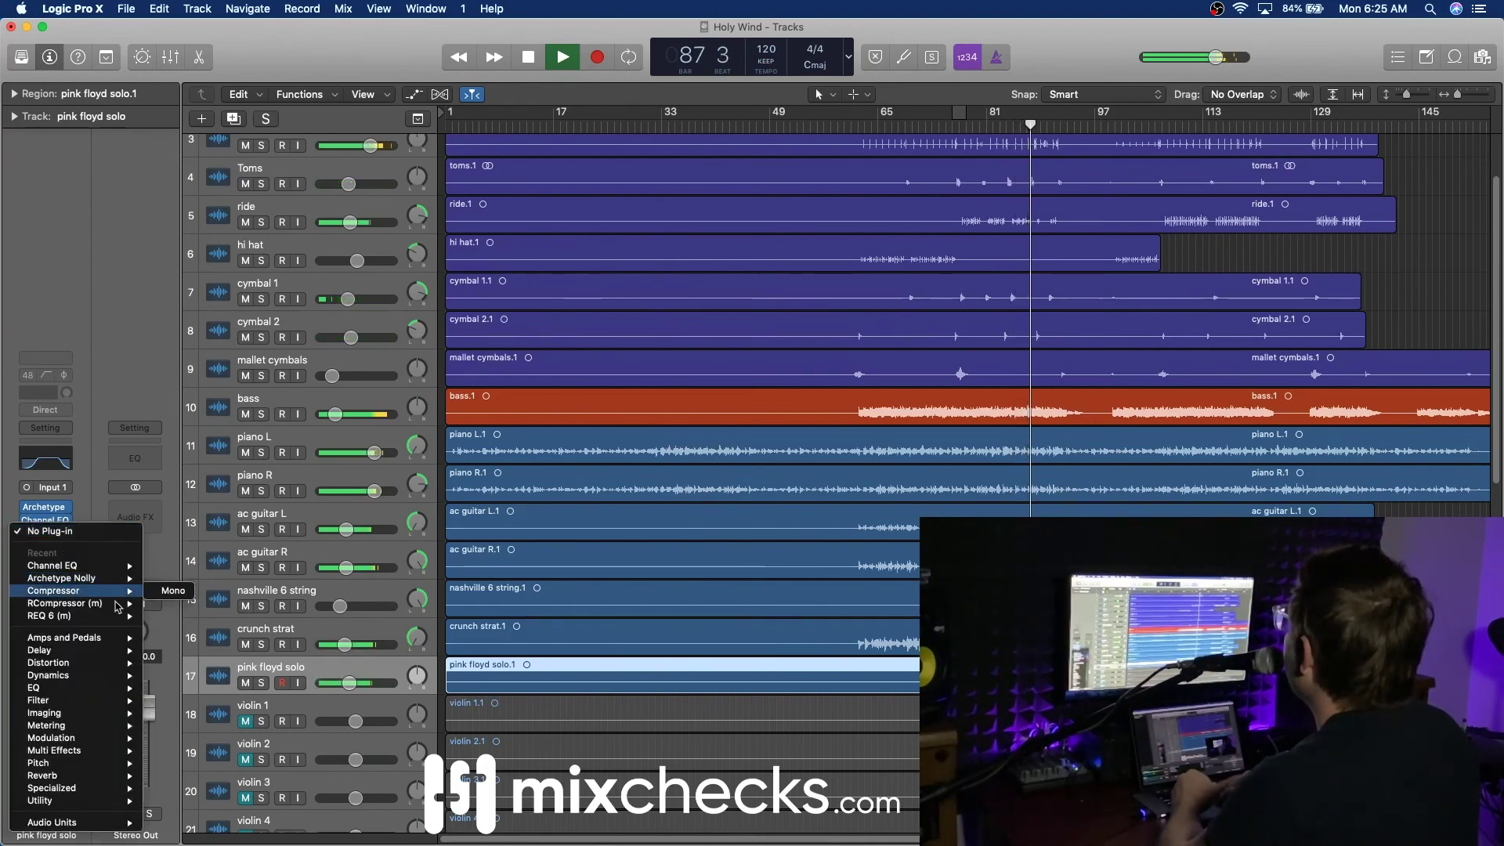
left_click(176, 594)
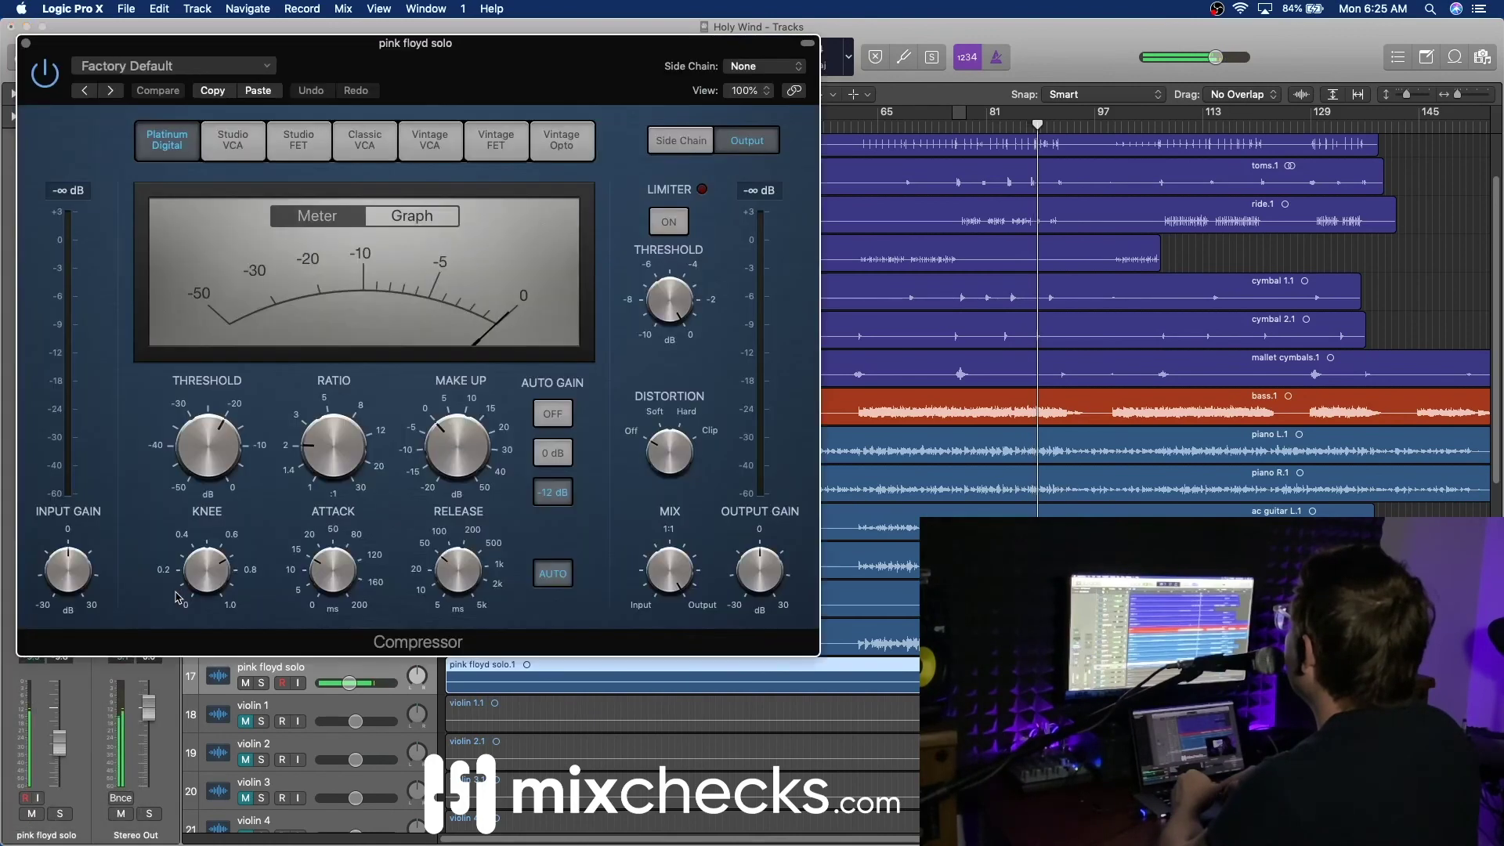
Step: Set the Compressor to Studio FET with auto gain and auto release off, raise the ratio, and set make-up to 3.0 dB
left_click(299, 141)
left_click(553, 413)
left_click(560, 574)
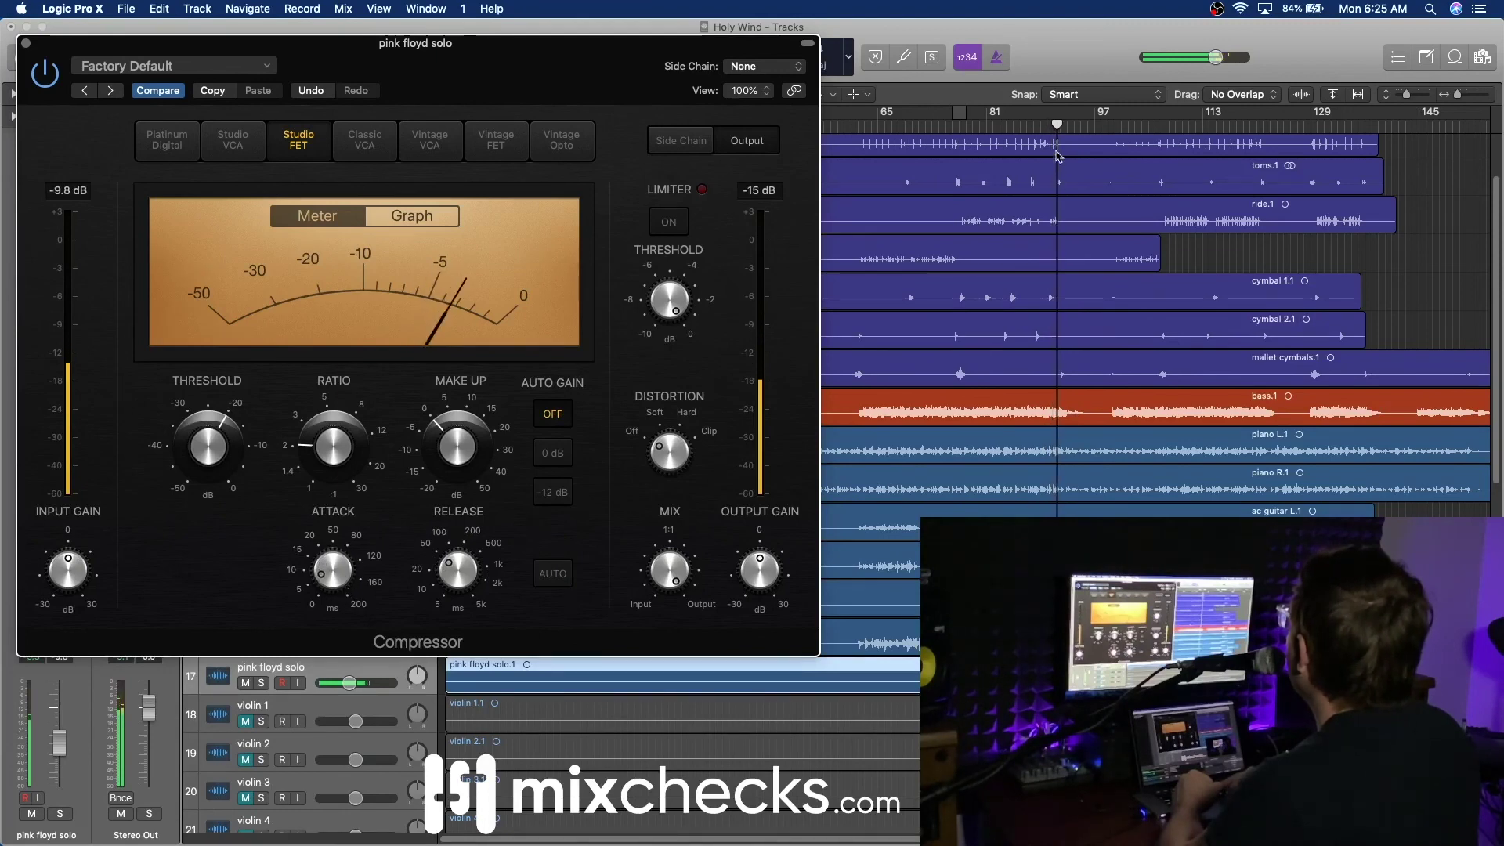
key("space")
key("space")
left_click_drag(353, 435, 332, 448)
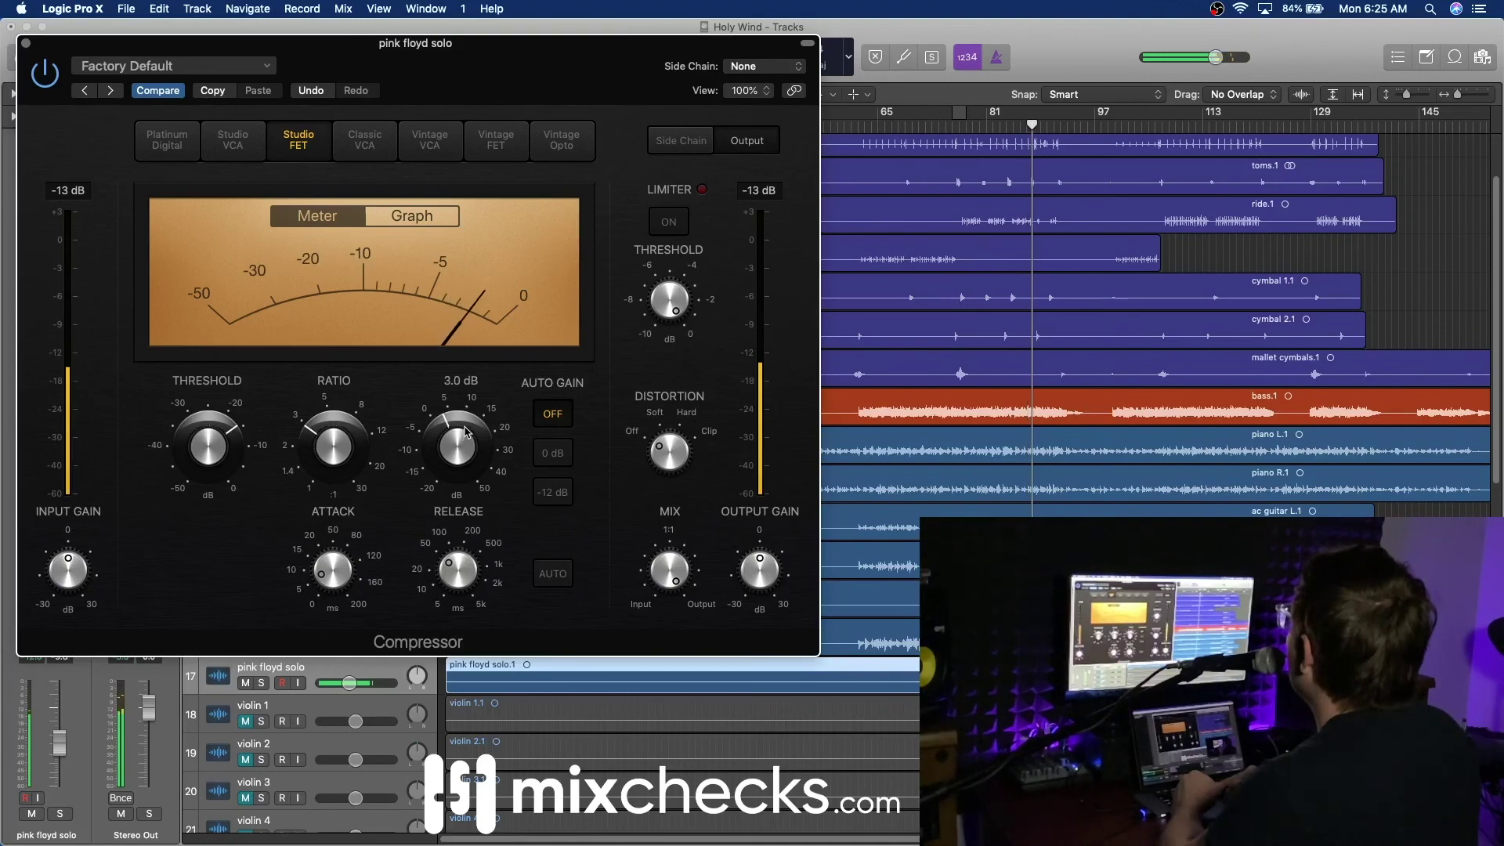
left_click(26, 44)
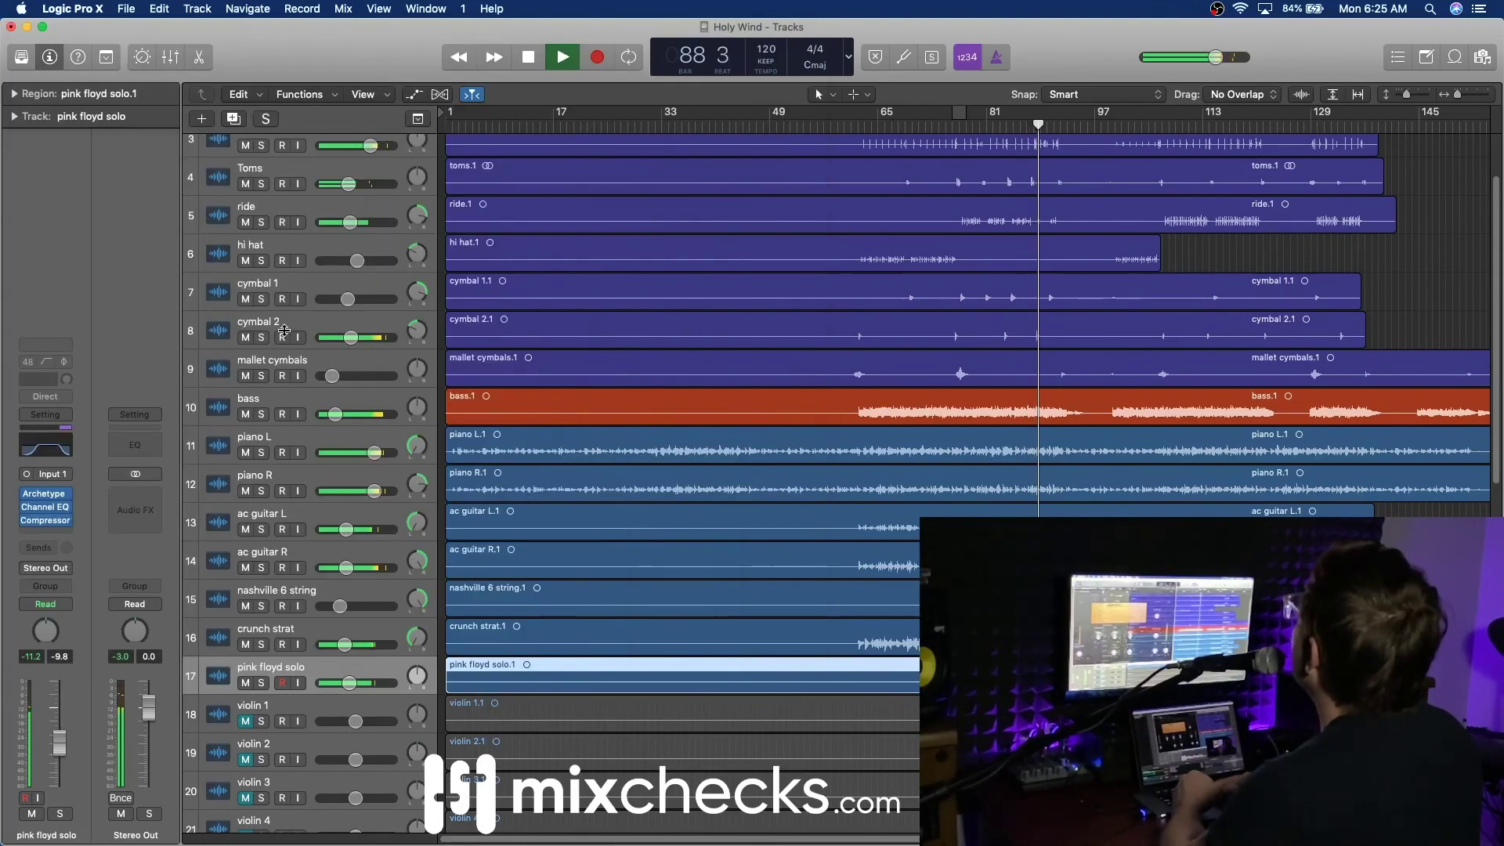
Step: Lower the pink floyd solo's volume to -10.6 dB, replay from around bar 76, and reopen its Archetype Nolly at the pedals
mouse_move(348, 683)
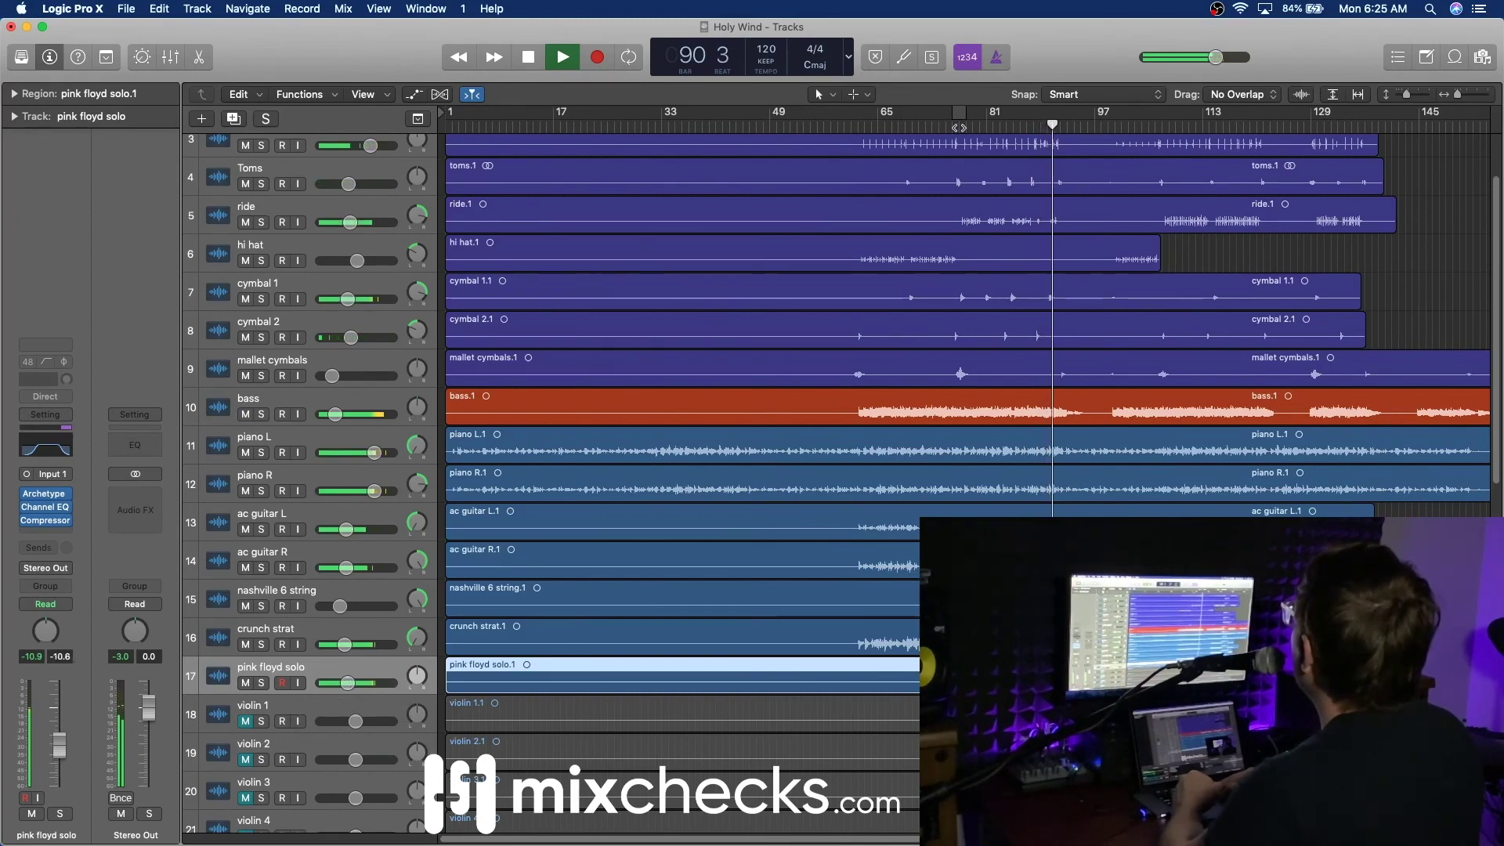
key("alt+comma")
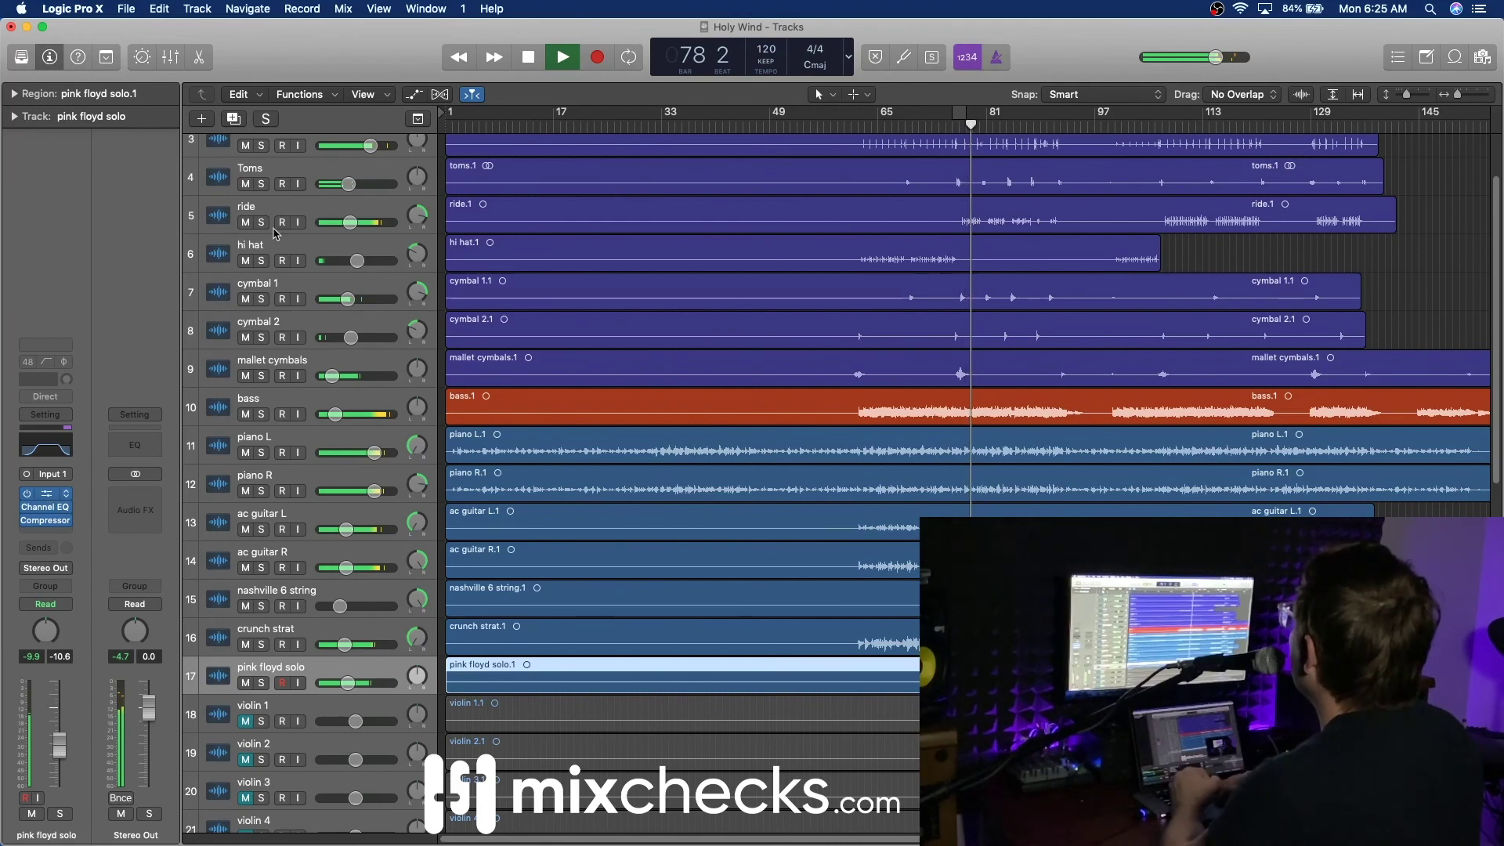
key("v")
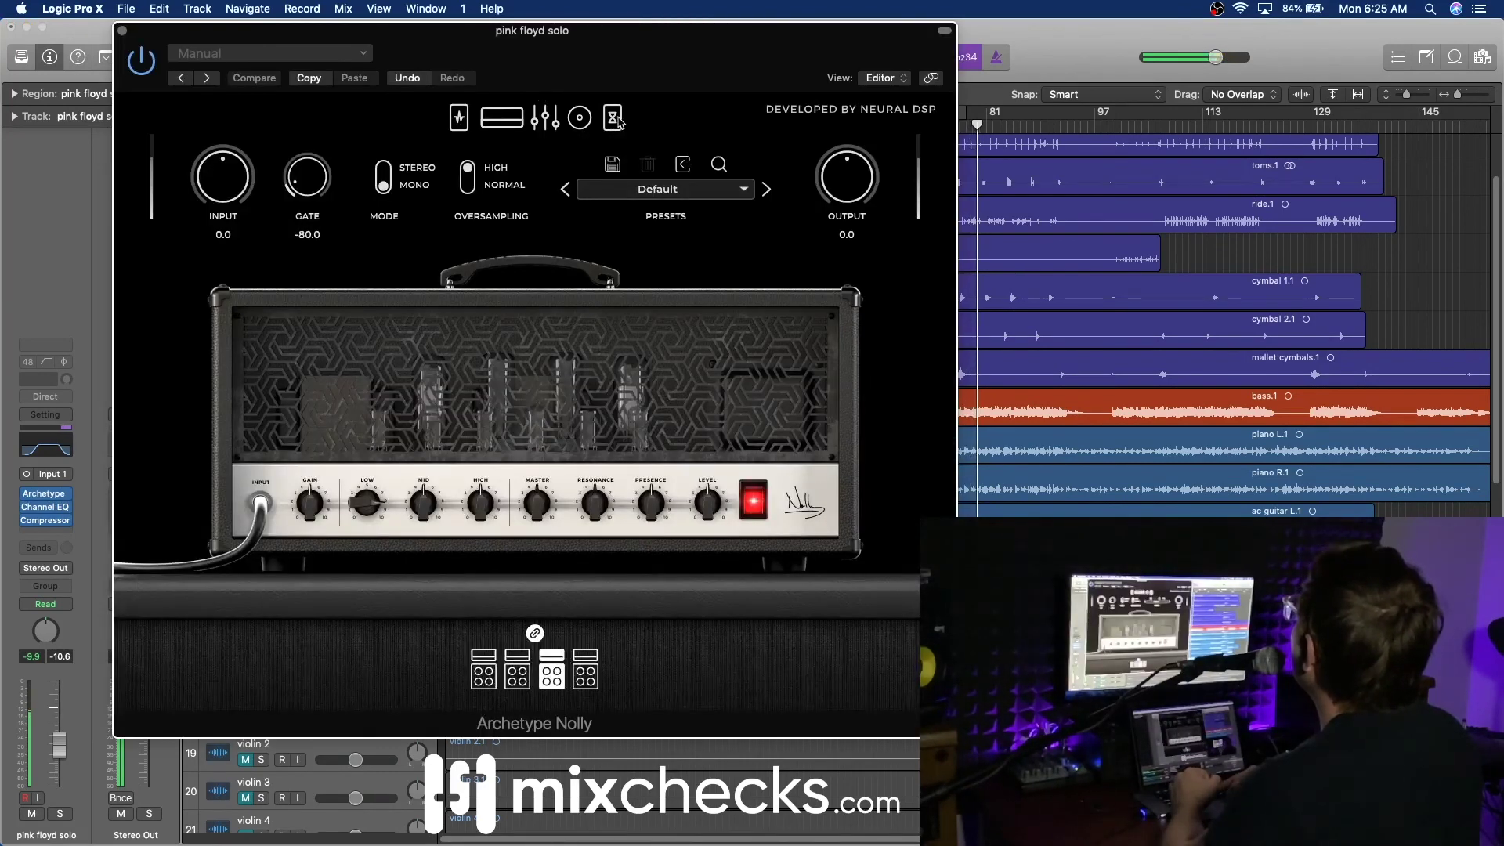
left_click(459, 118)
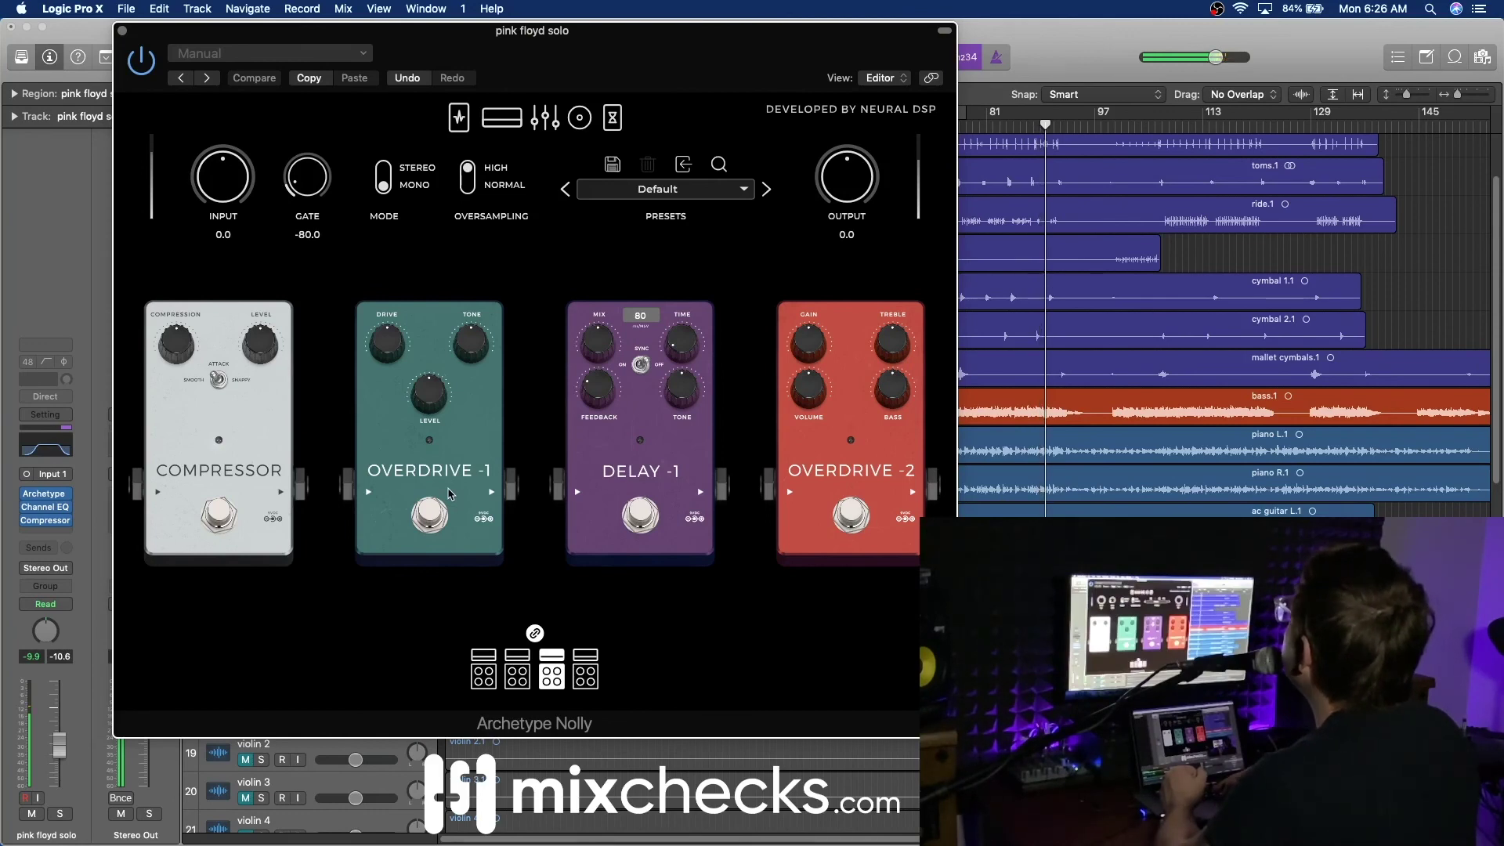
left_click(744, 190)
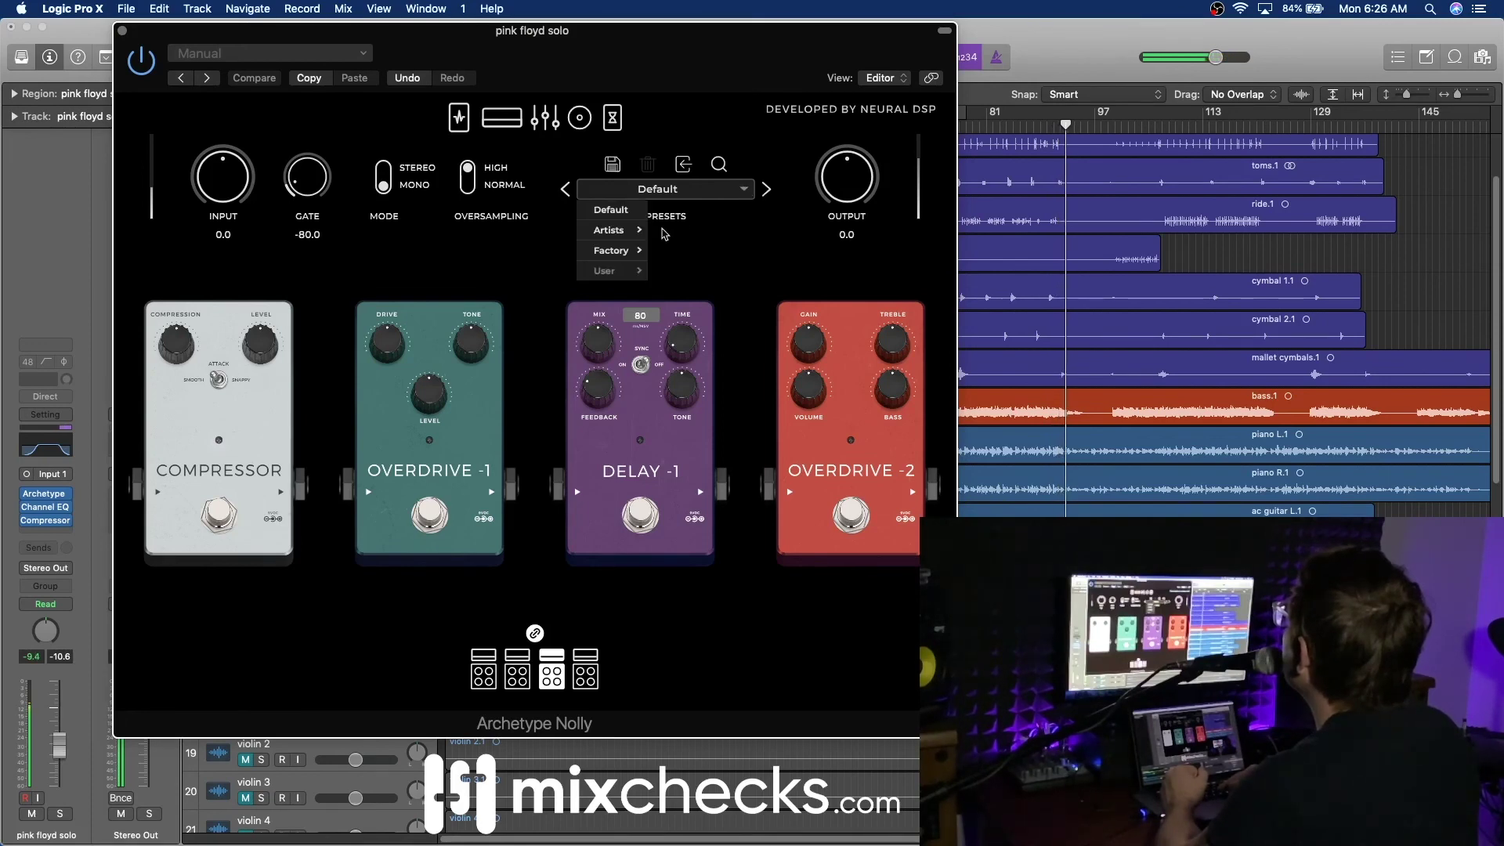
mouse_move(642, 233)
left_click(791, 227)
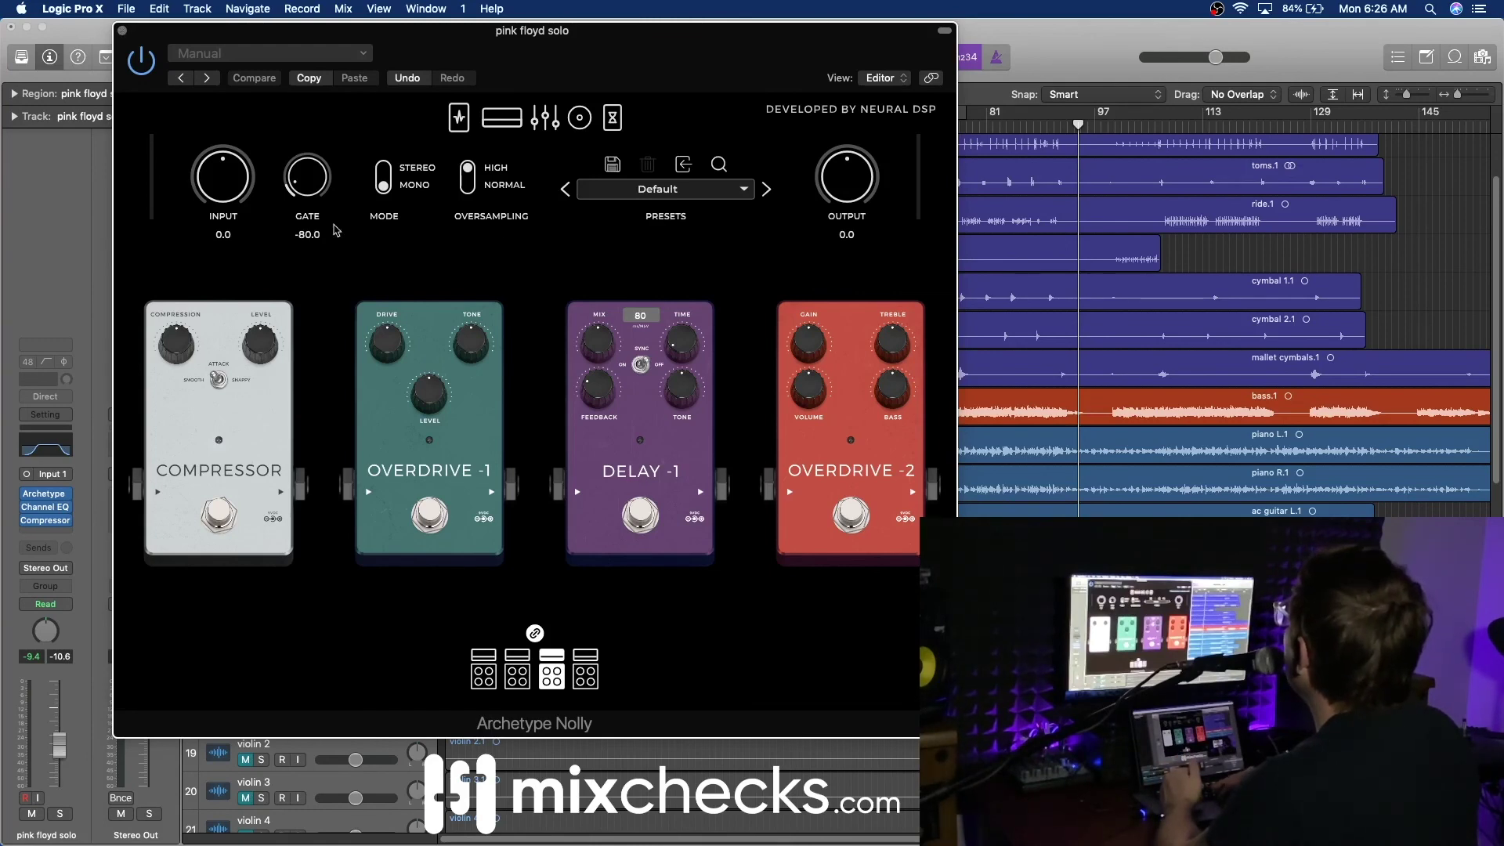
Step: Replay the solo from around bar 83, switch on Archetype Nolly's Compressor pedal, and close the plug-in
left_click(1001, 132)
key("space")
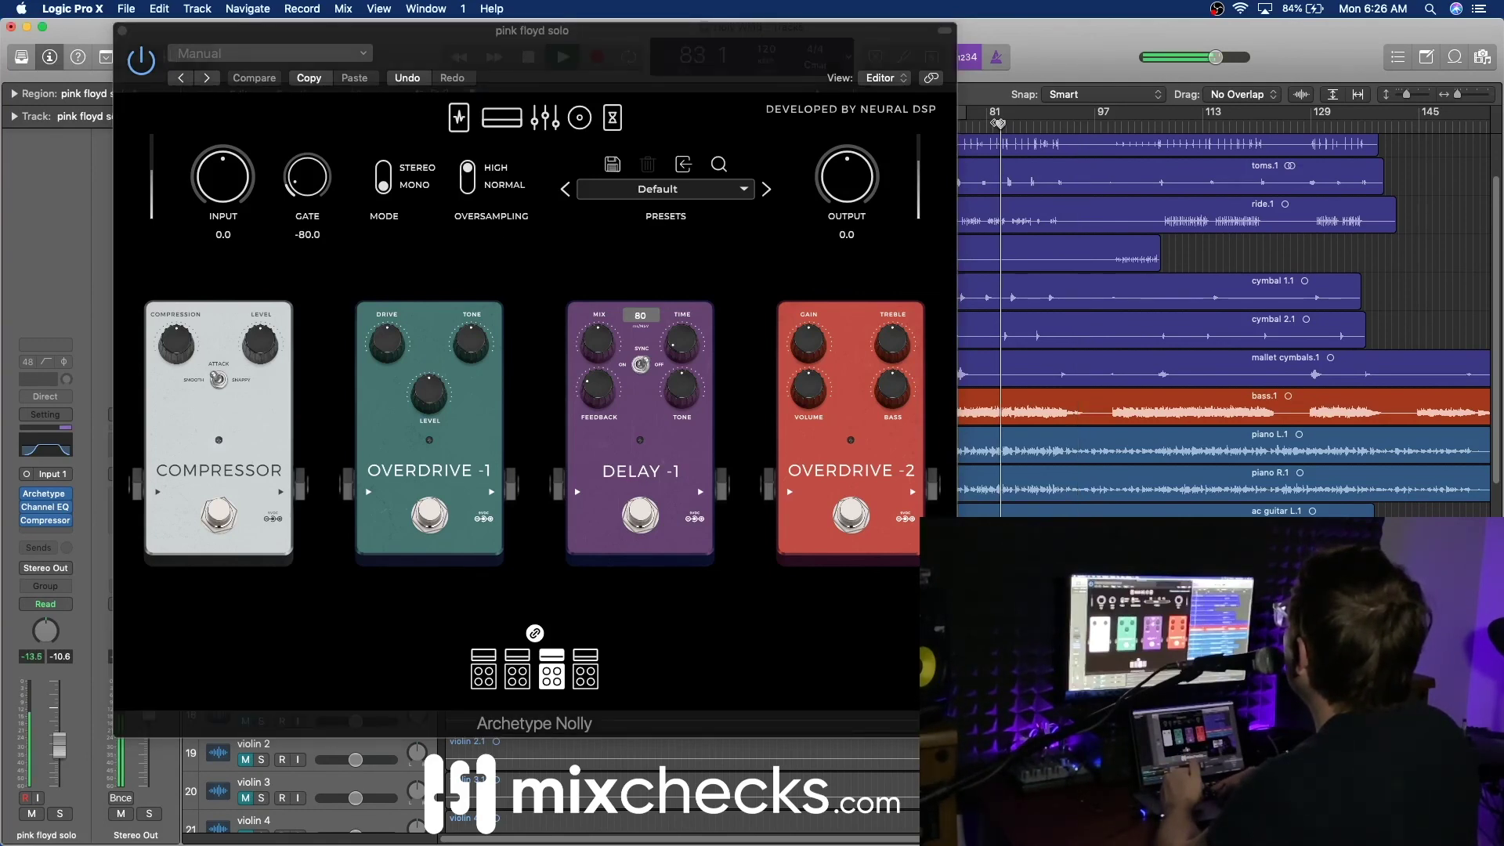
left_click(221, 519)
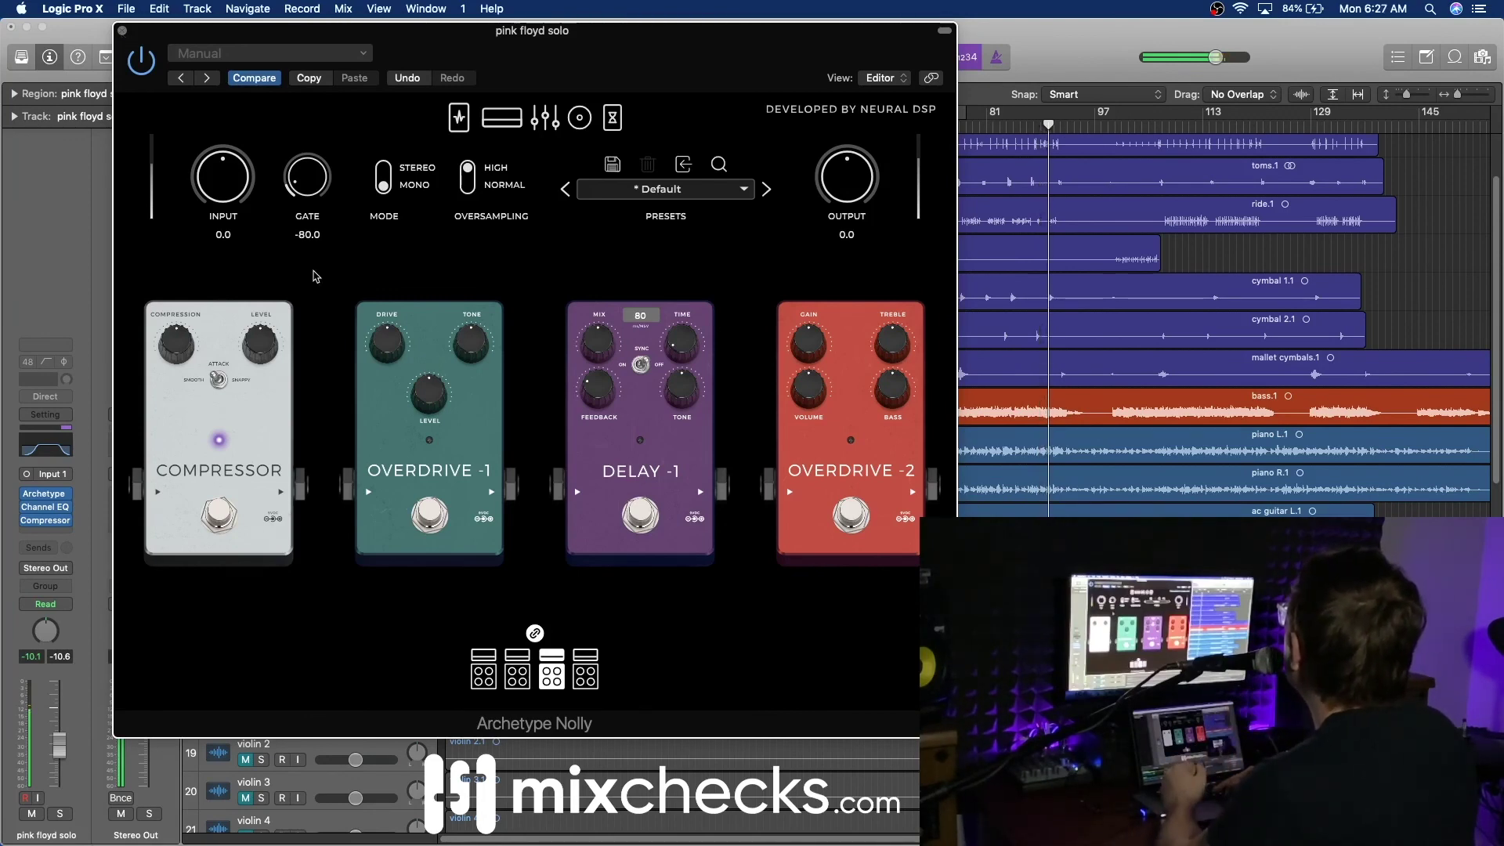
left_click(122, 30)
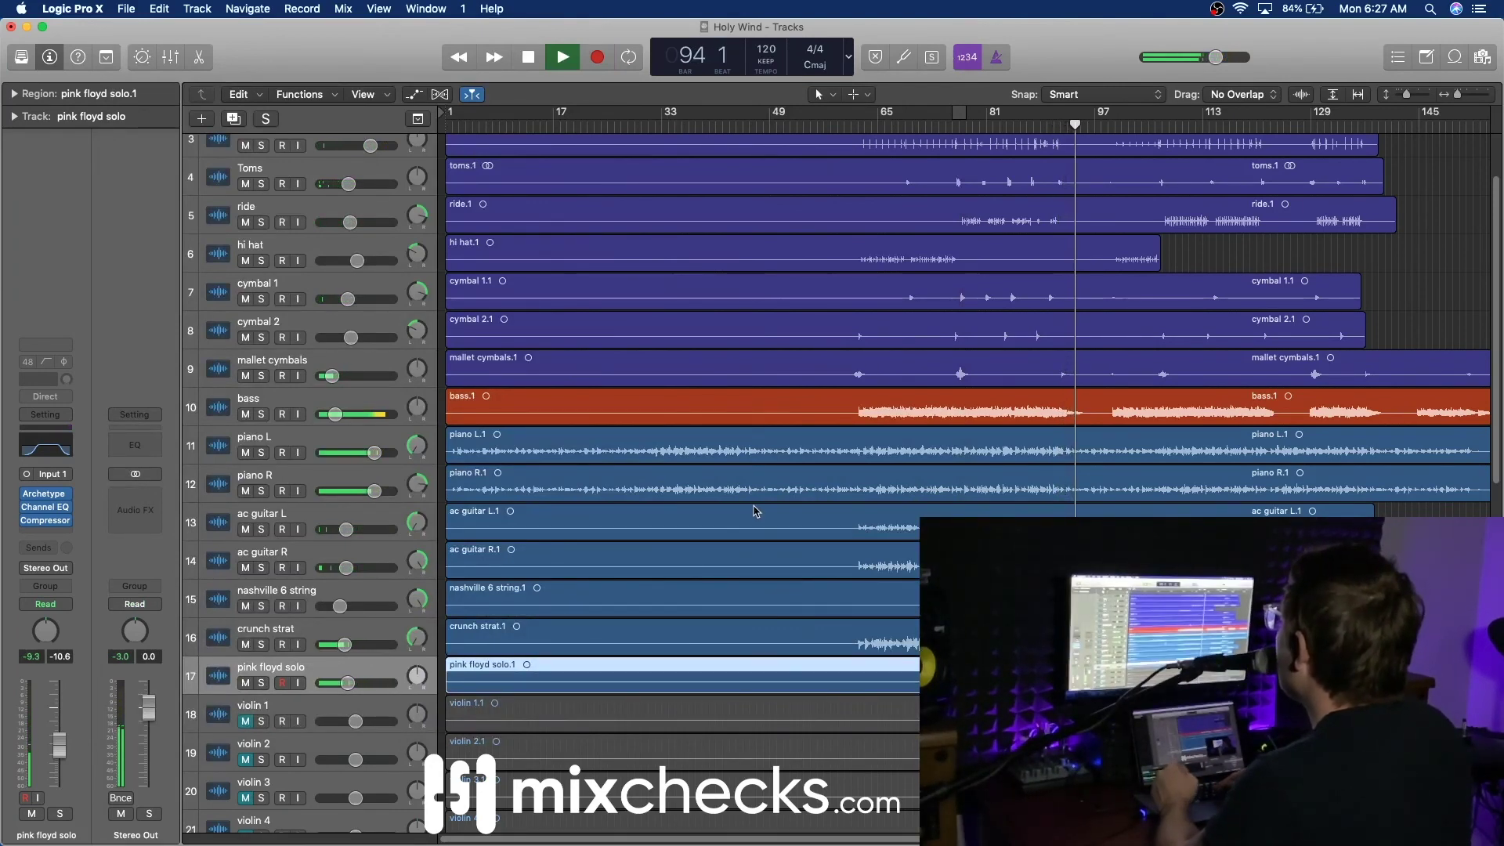
key("space")
Step: Unmute the string tracks: violin 1 to violin 4, violas, cellos and double bass
scroll(782, 589, "down", 10)
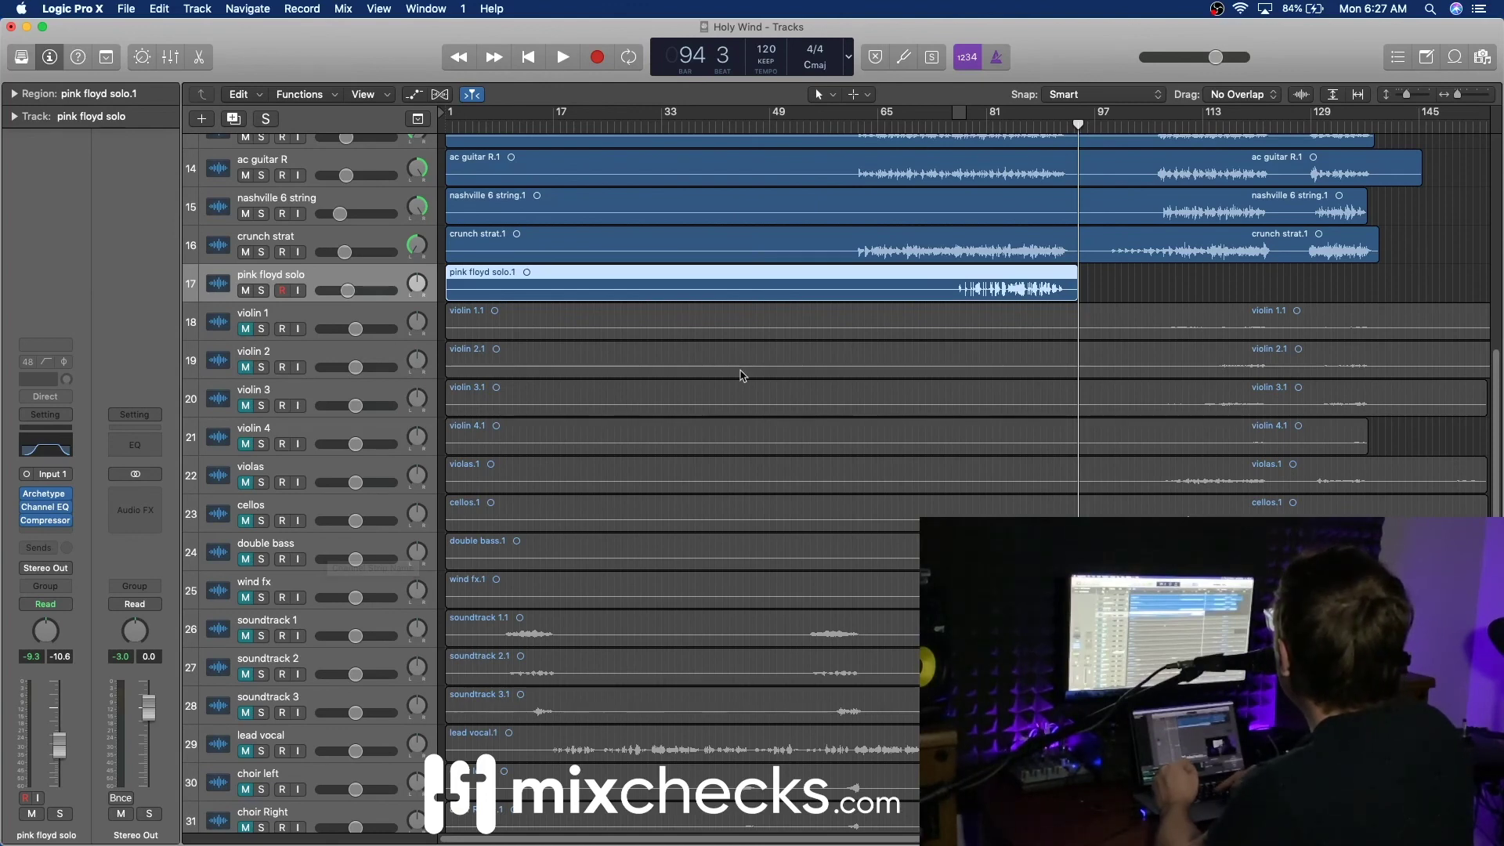
left_click(246, 330)
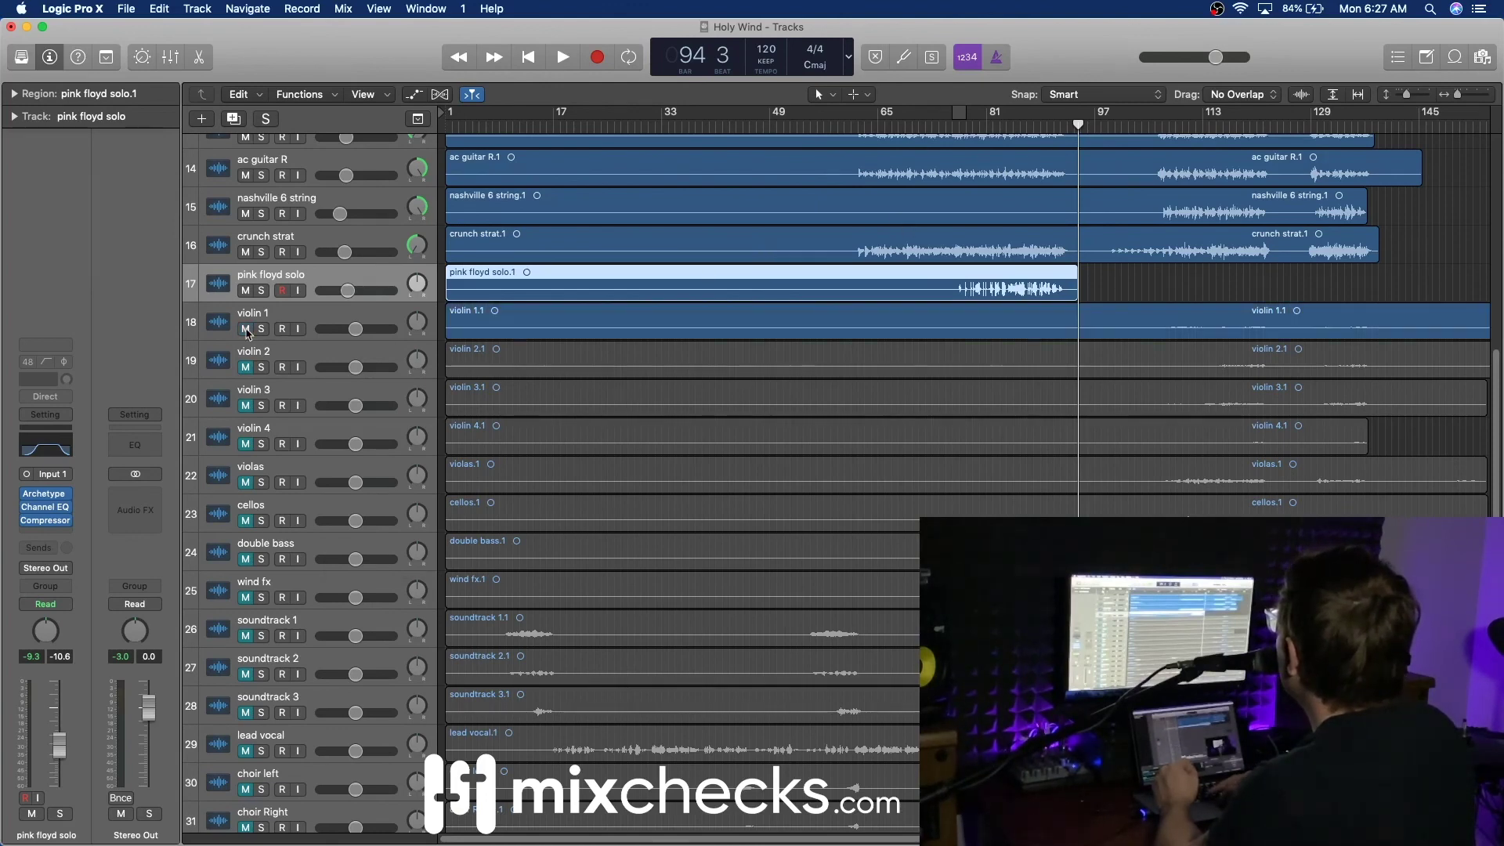
left_click(246, 366)
left_click(246, 405)
left_click(246, 444)
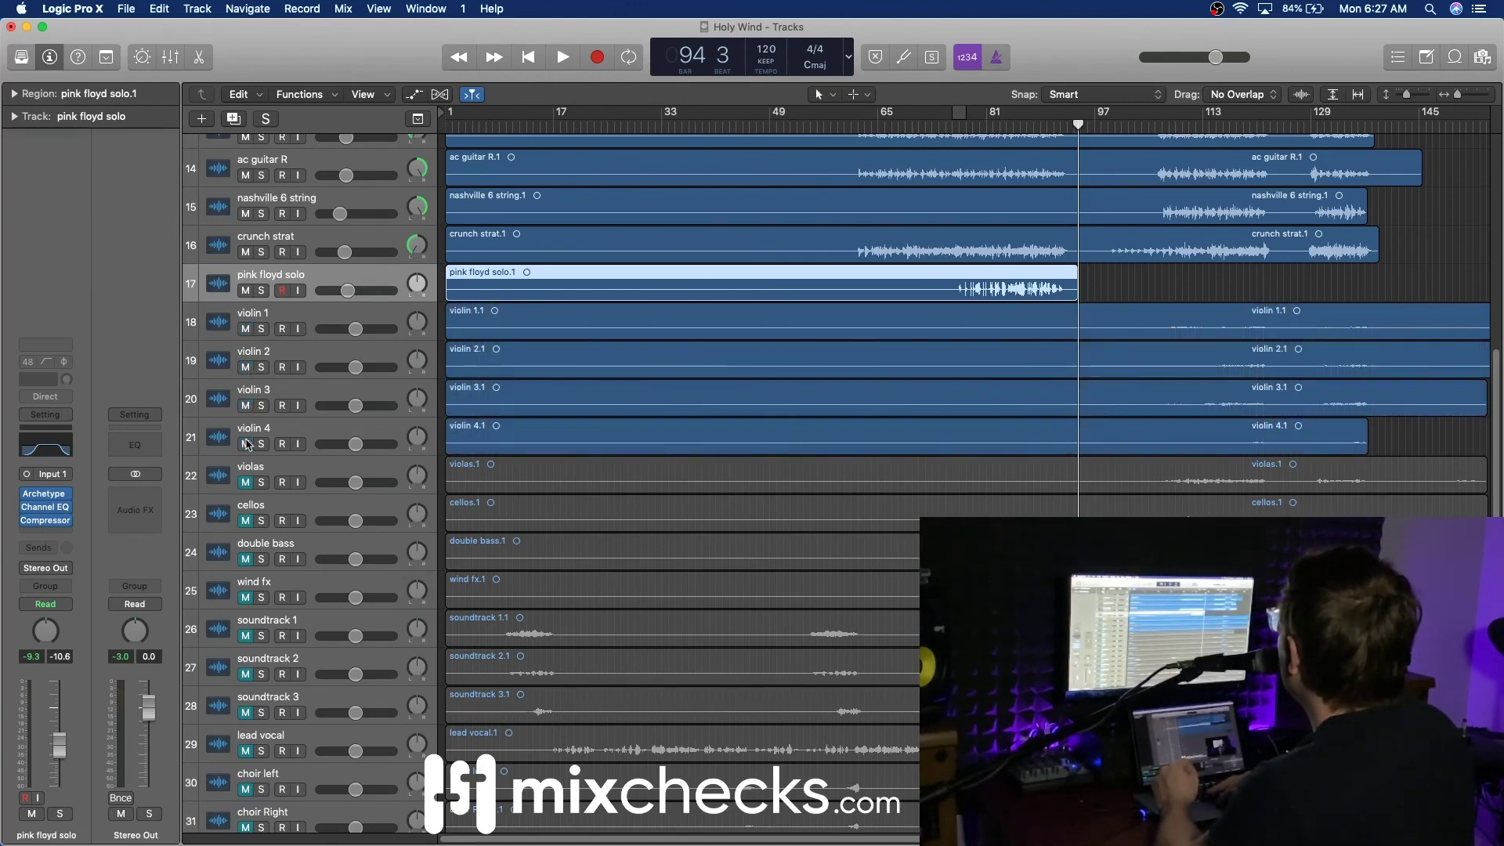
left_click(246, 482)
left_click(246, 521)
left_click(246, 559)
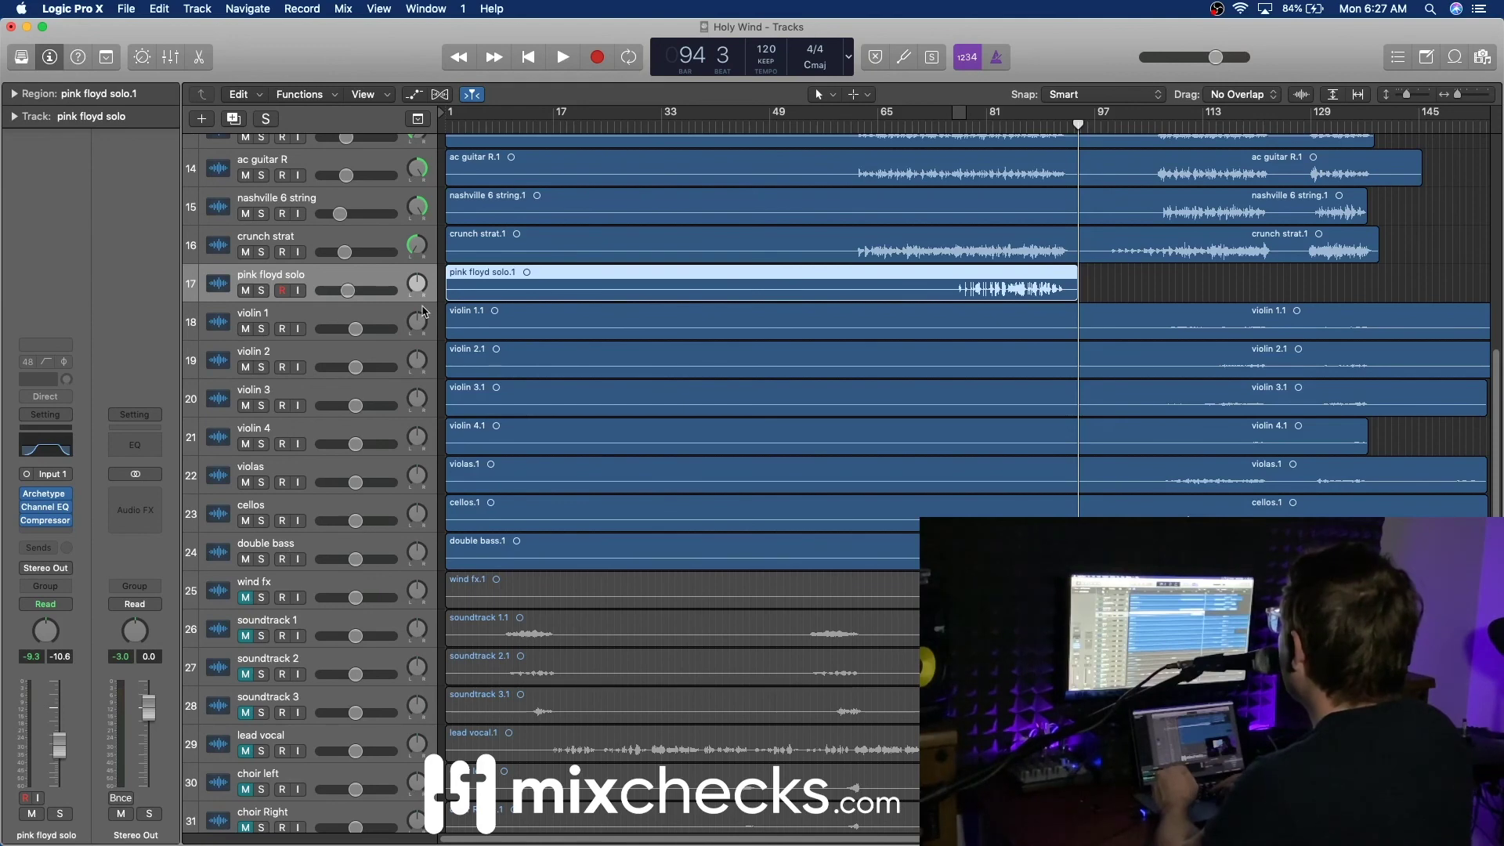
Step: Pan violin 1 to -35, violin 2 to about +39, violin 3 to the left and violin 4 to the right
left_click(413, 330)
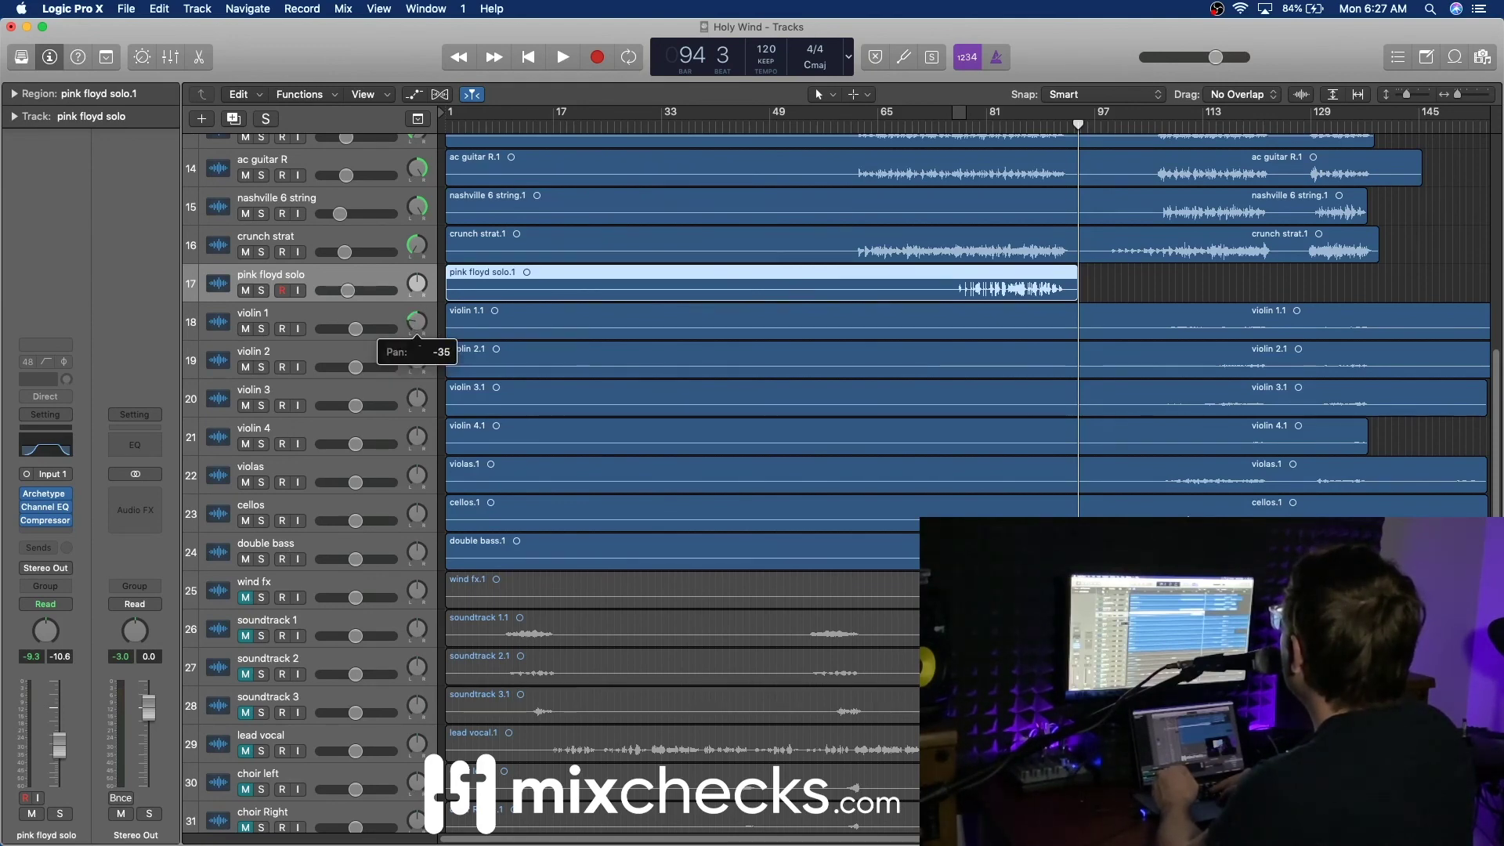
left_click_drag(417, 360, 417, 329)
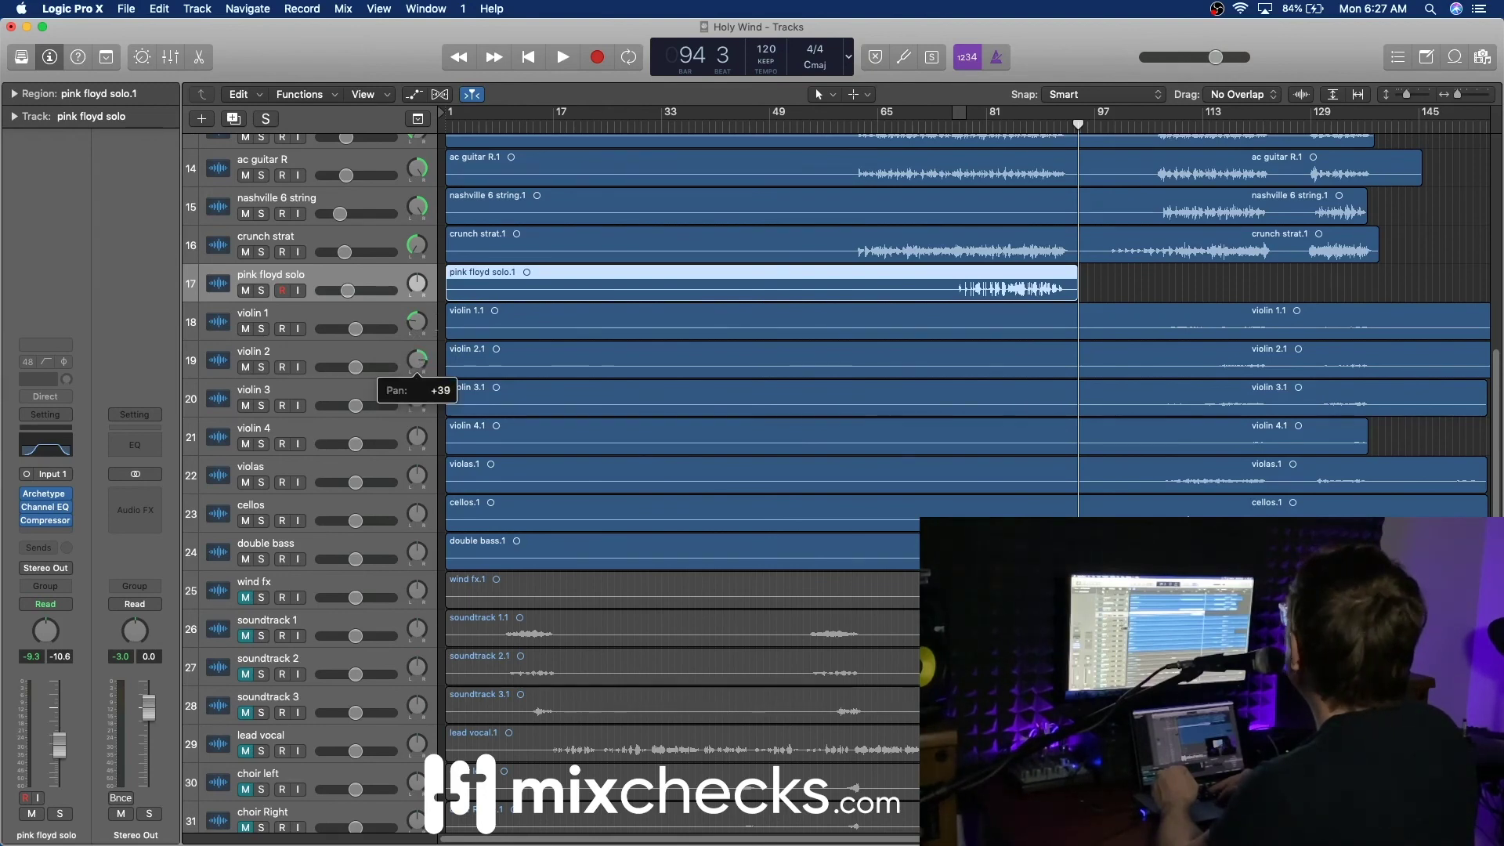
left_click_drag(417, 360, 419, 399)
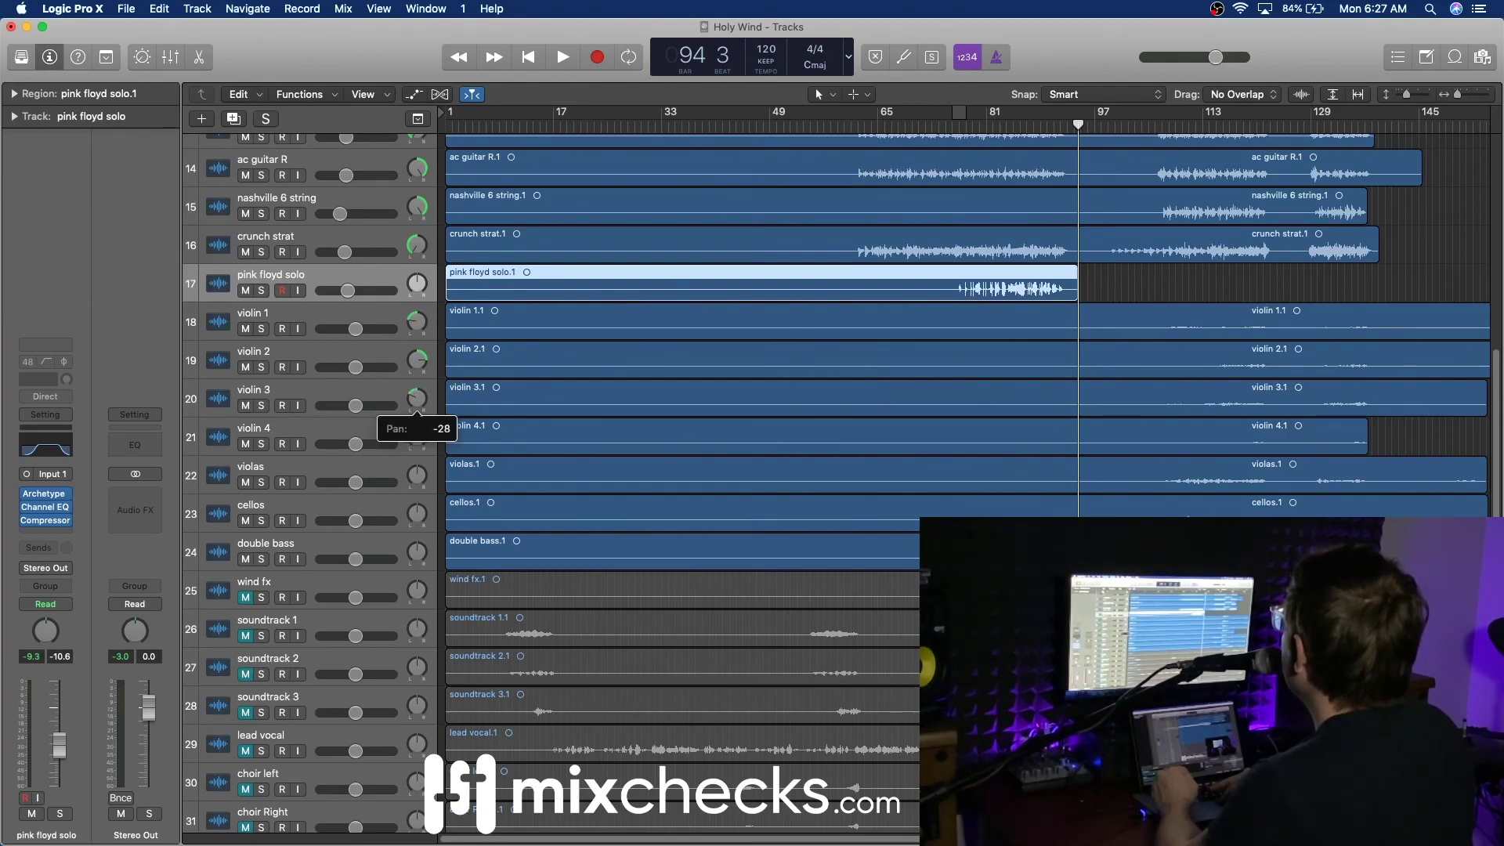
left_click_drag(419, 399, 417, 437)
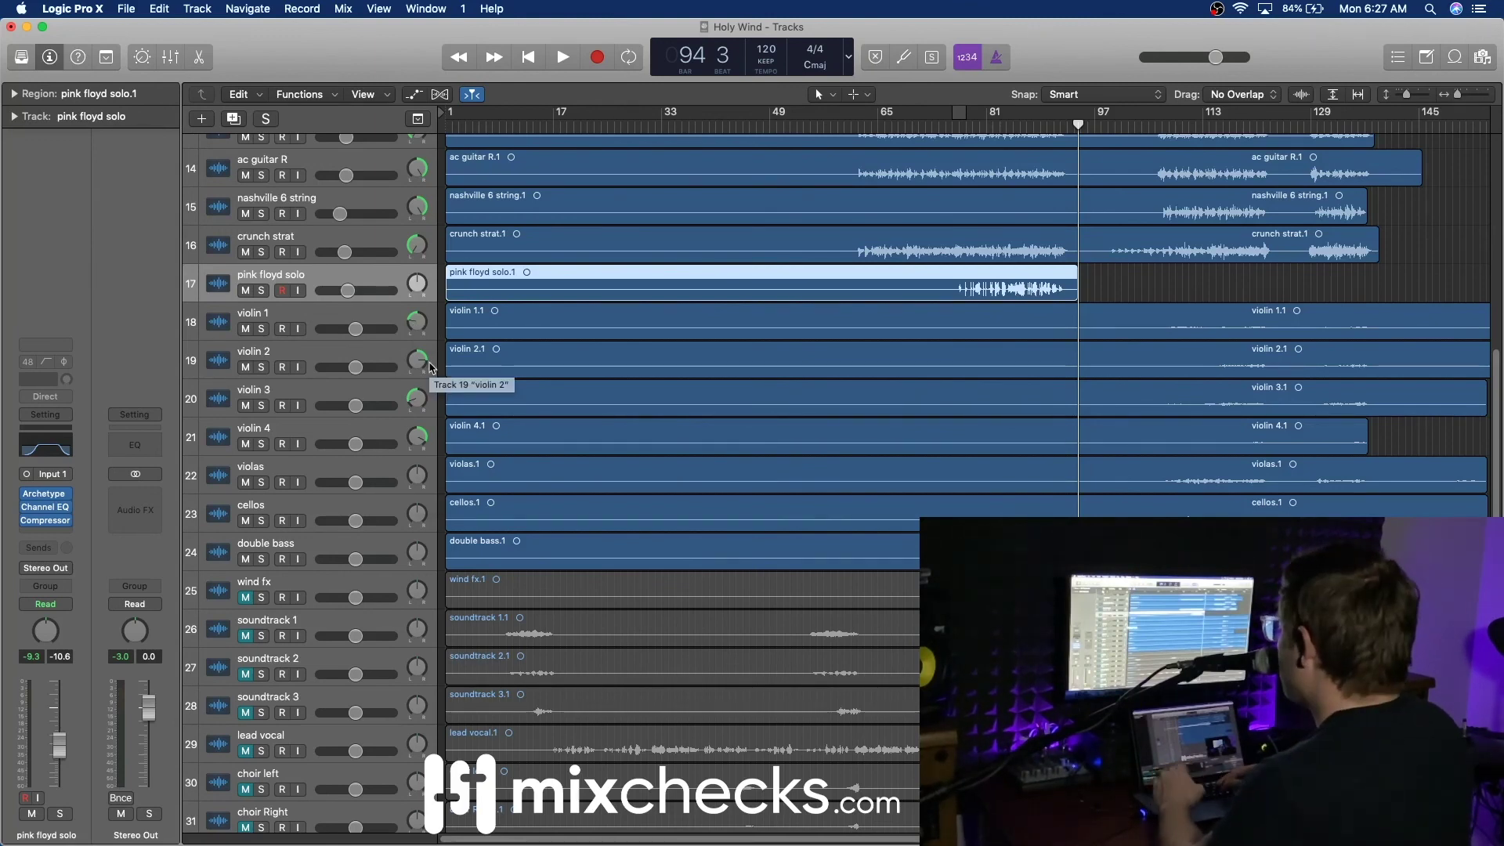
Step: In the mixer, color the seven string channels from violin 1 through double bass dark red
key("x")
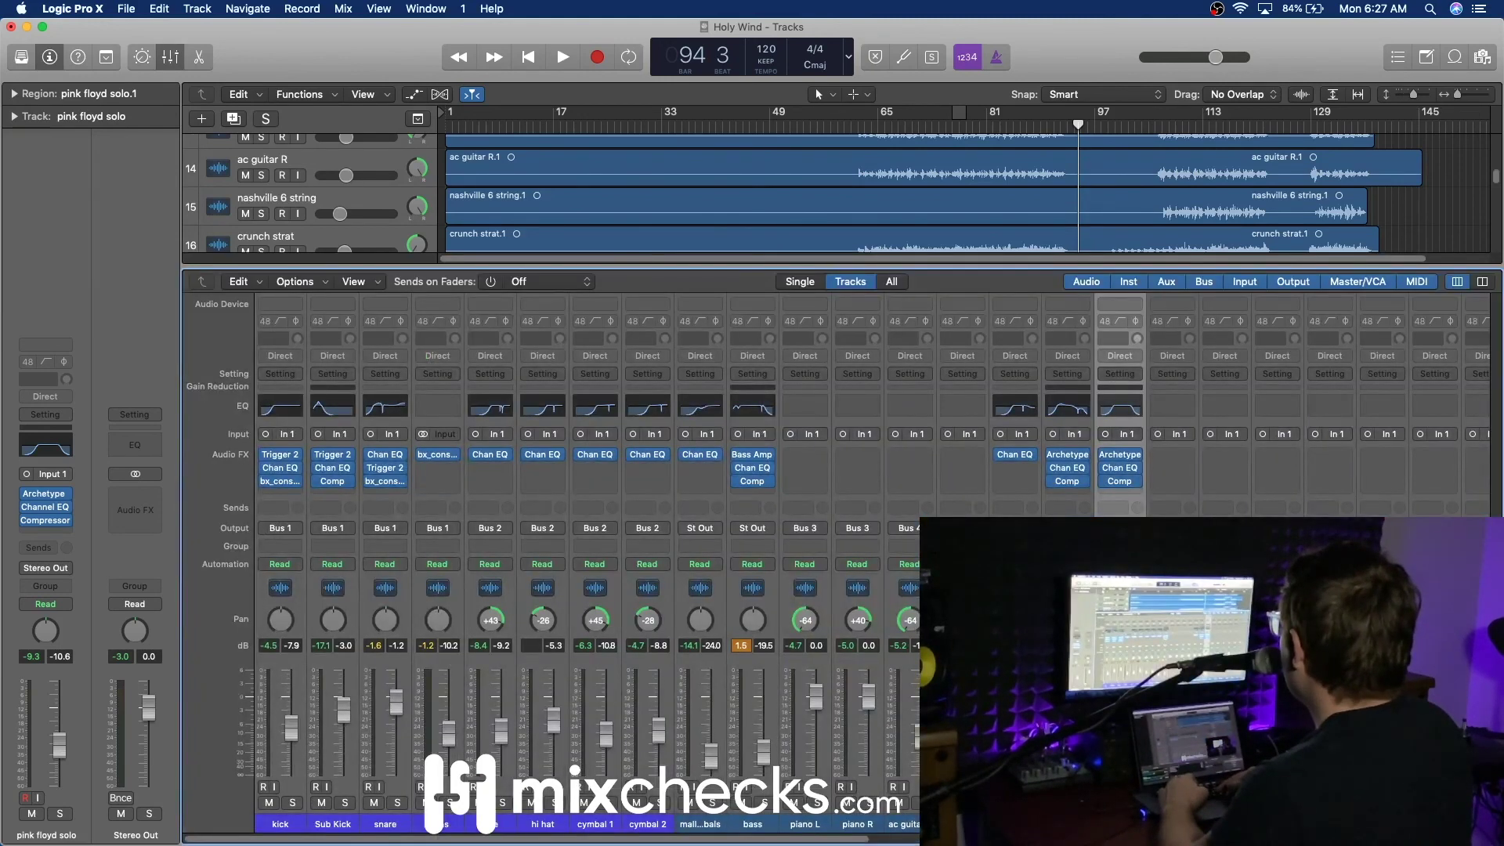
scroll(830, 549, "right", 4)
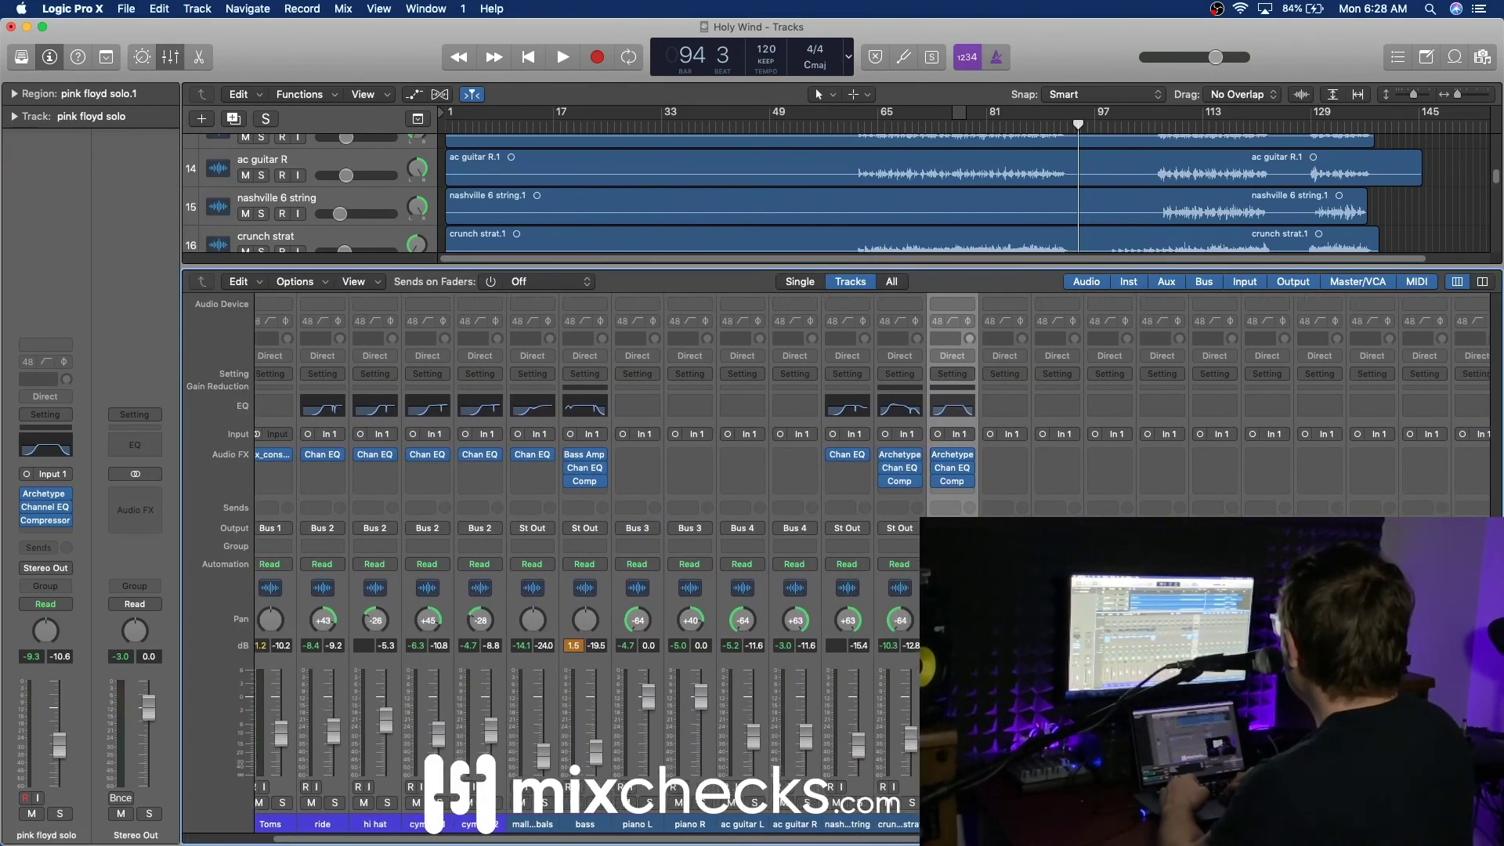
key("Down")
key("shift+Down")
key("shift+Down")
key("shift+Down")
key("shift+Down")
key("shift+Down")
key("shift+Down")
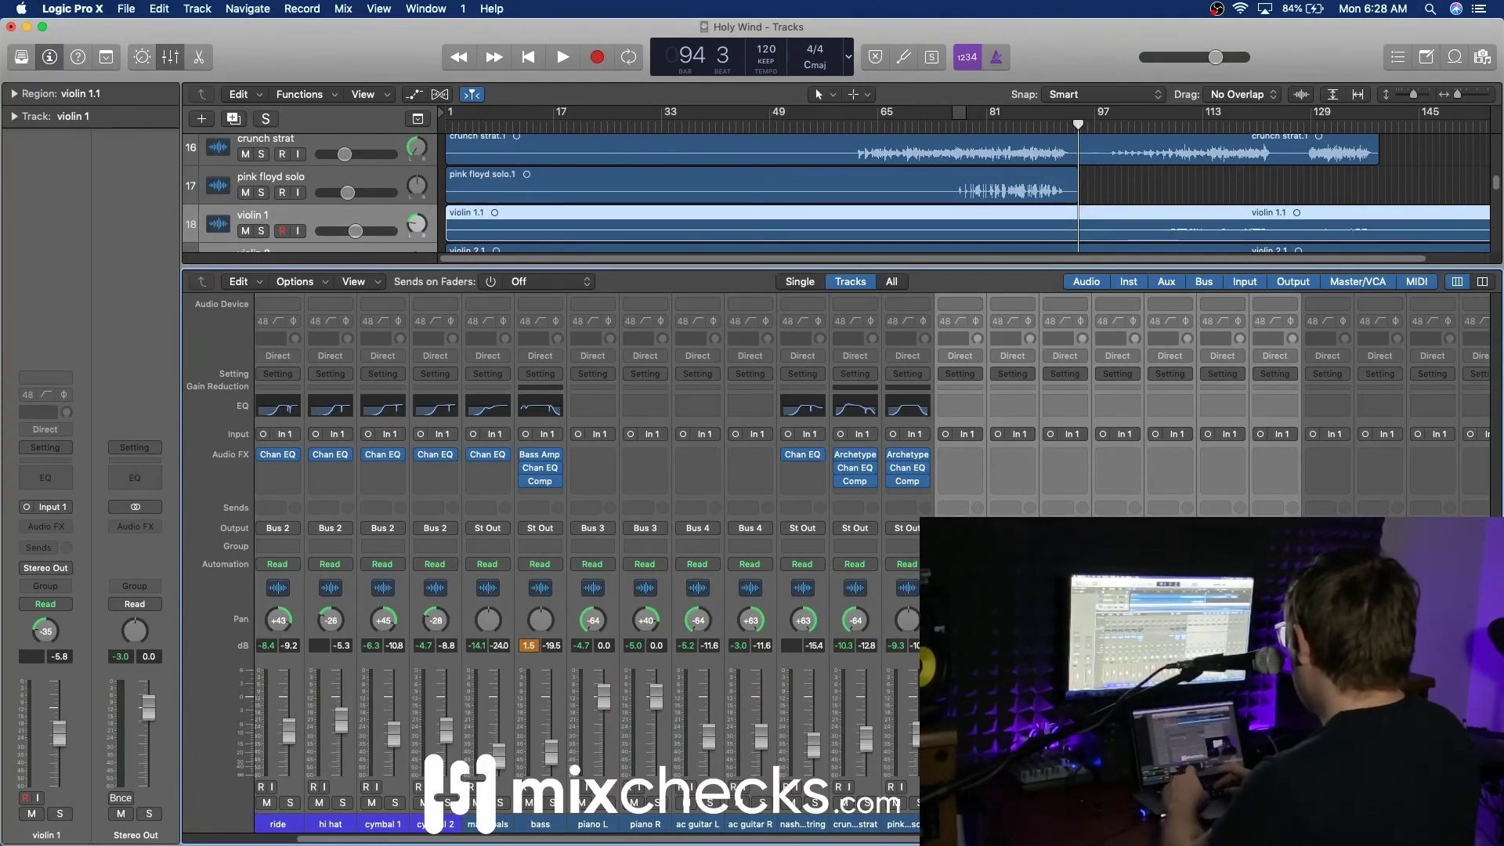
key("alt+c")
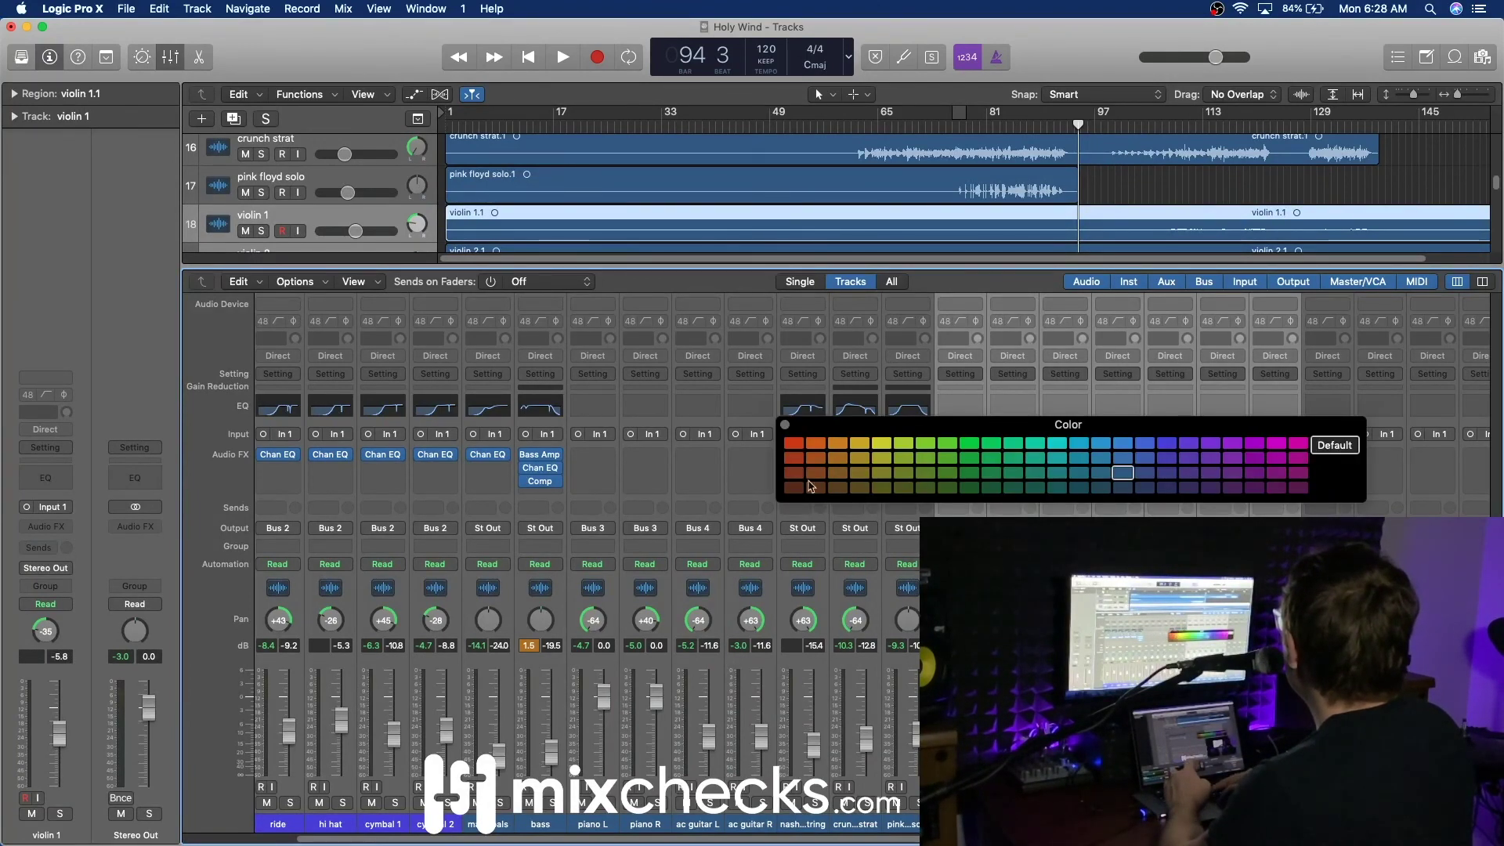
left_click(793, 488)
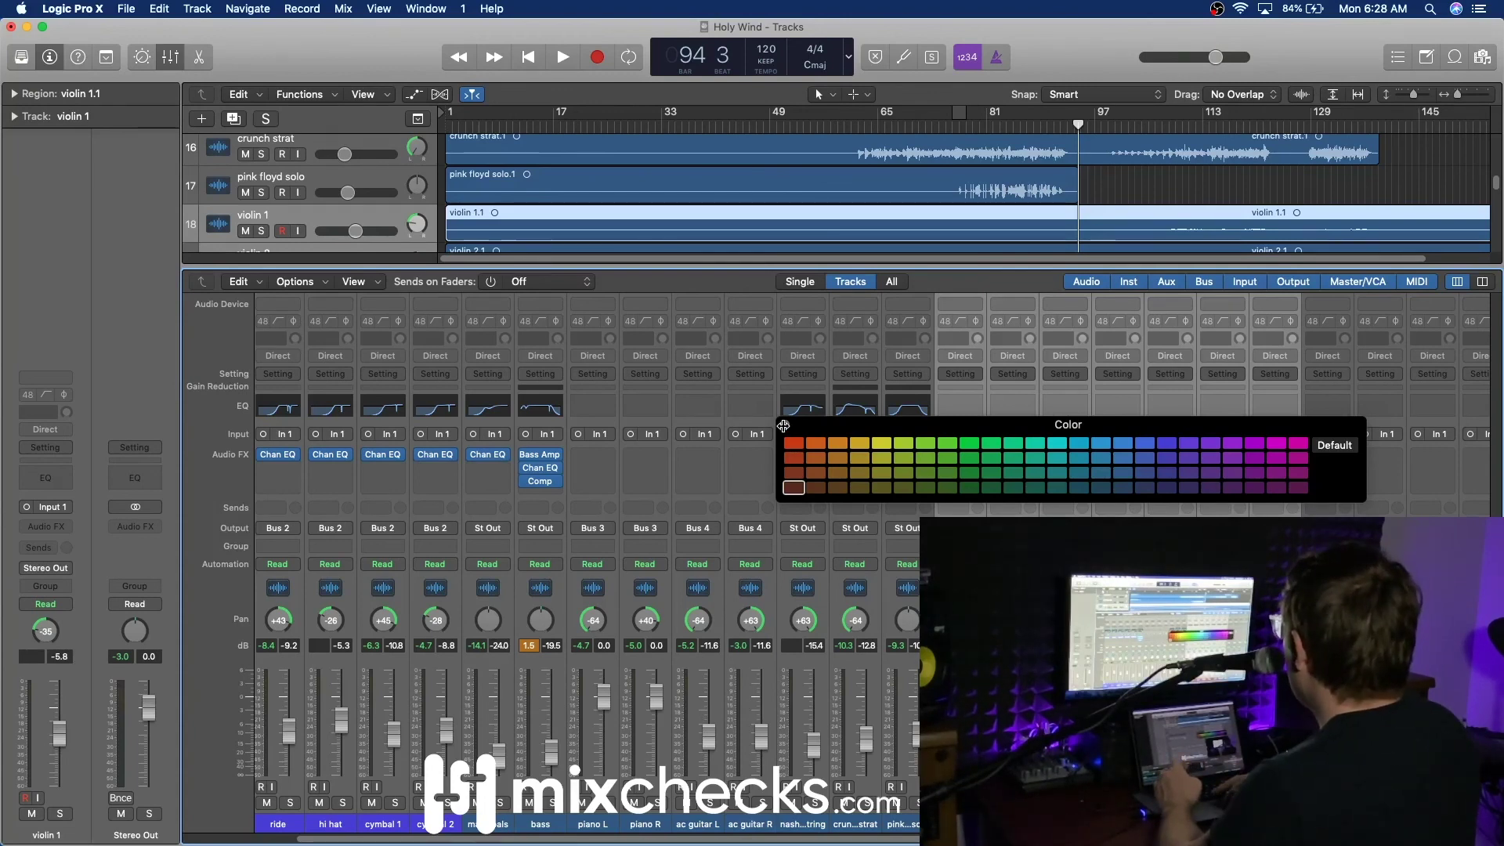
left_click(783, 425)
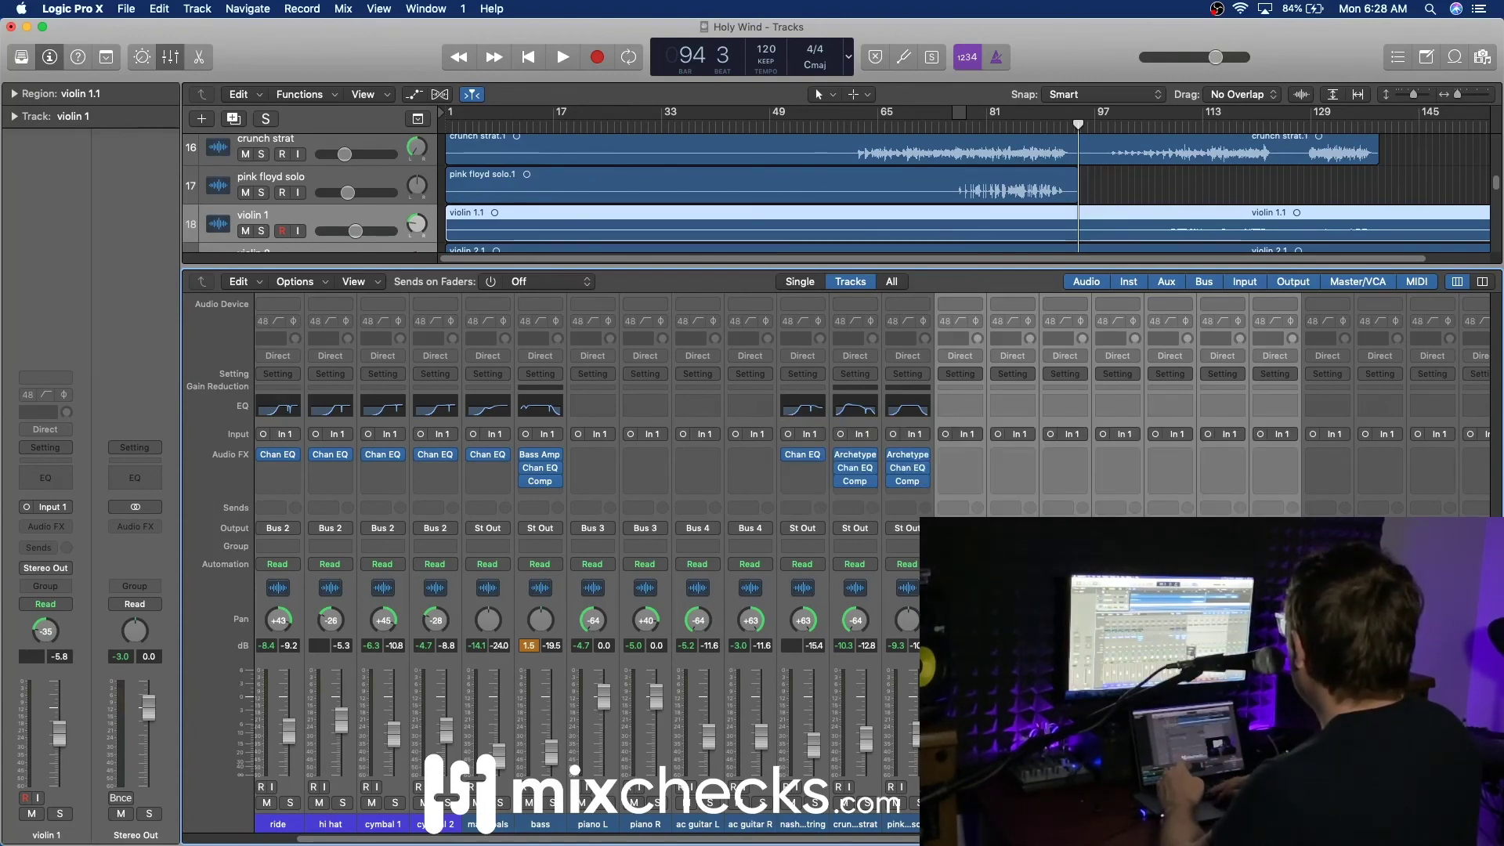
Step: Route the seven selected string channels to Bus 5 and name the new aux channel Orchestra
left_click(1016, 338)
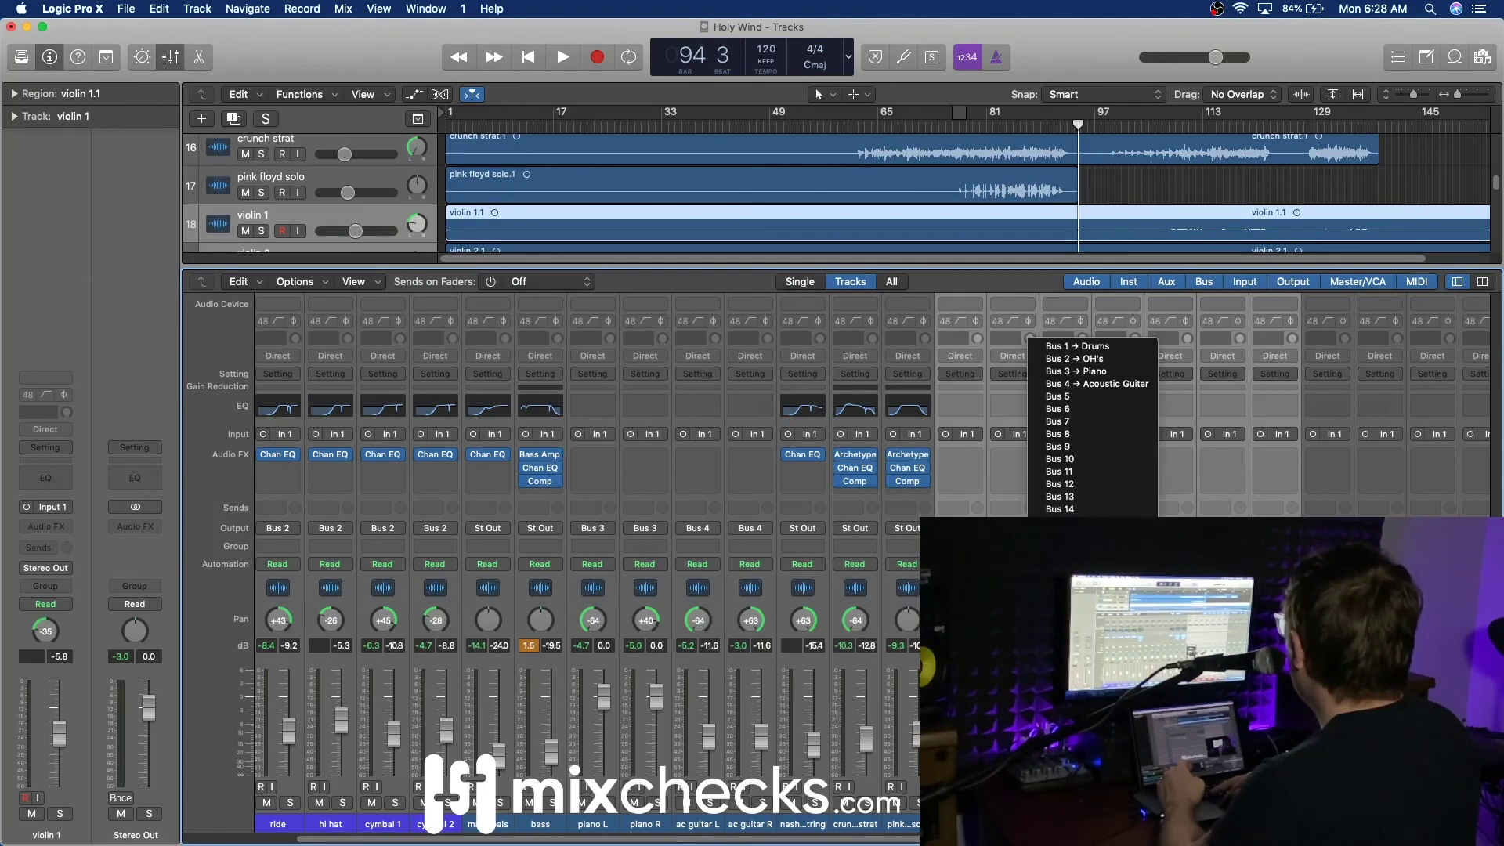
left_click(1149, 399)
scroll(588, 564, "right", 10)
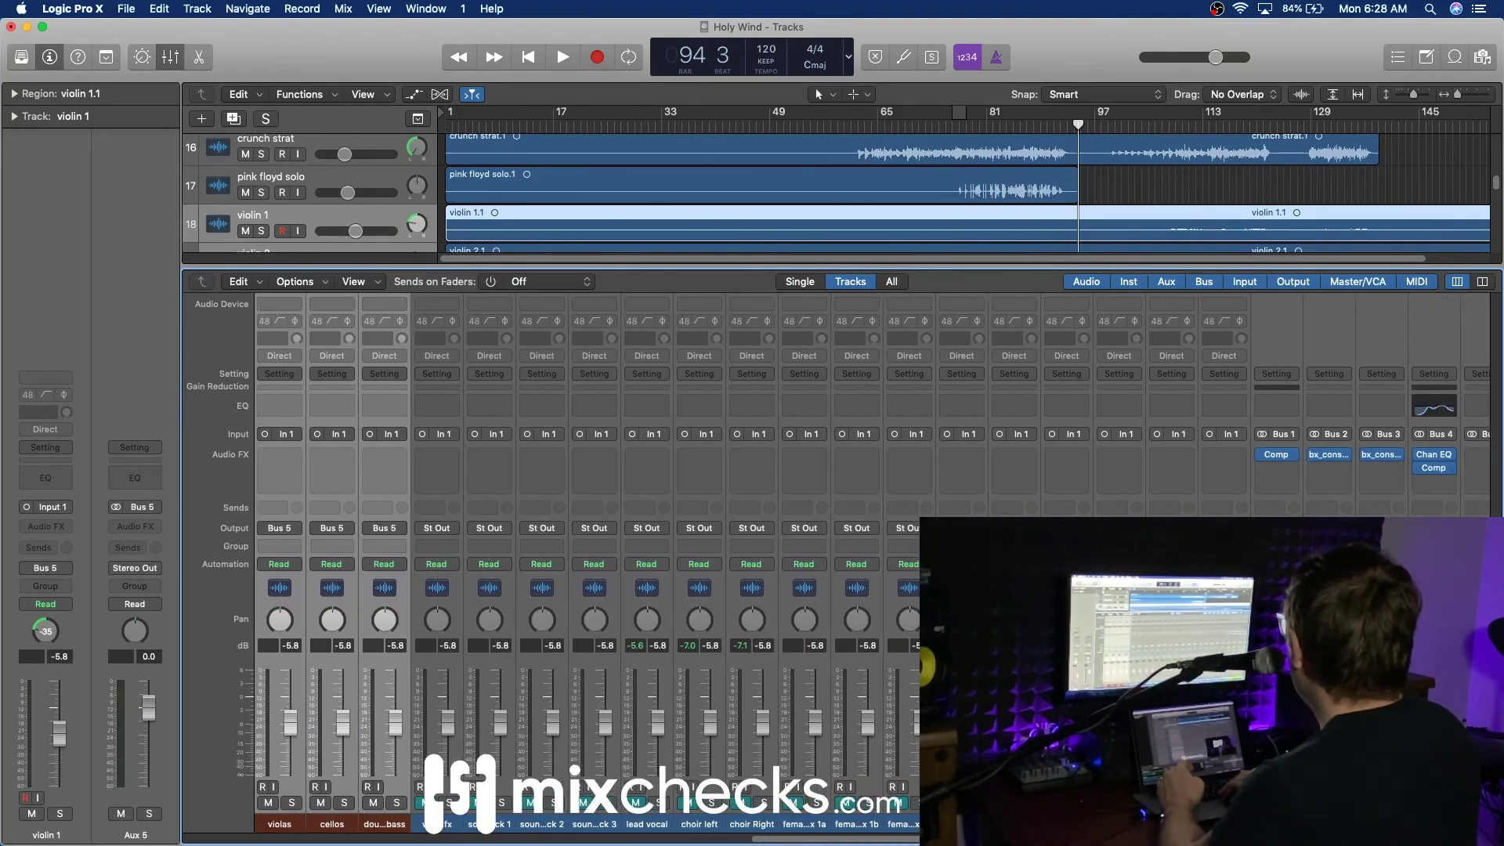
scroll(587, 564, "right", 4)
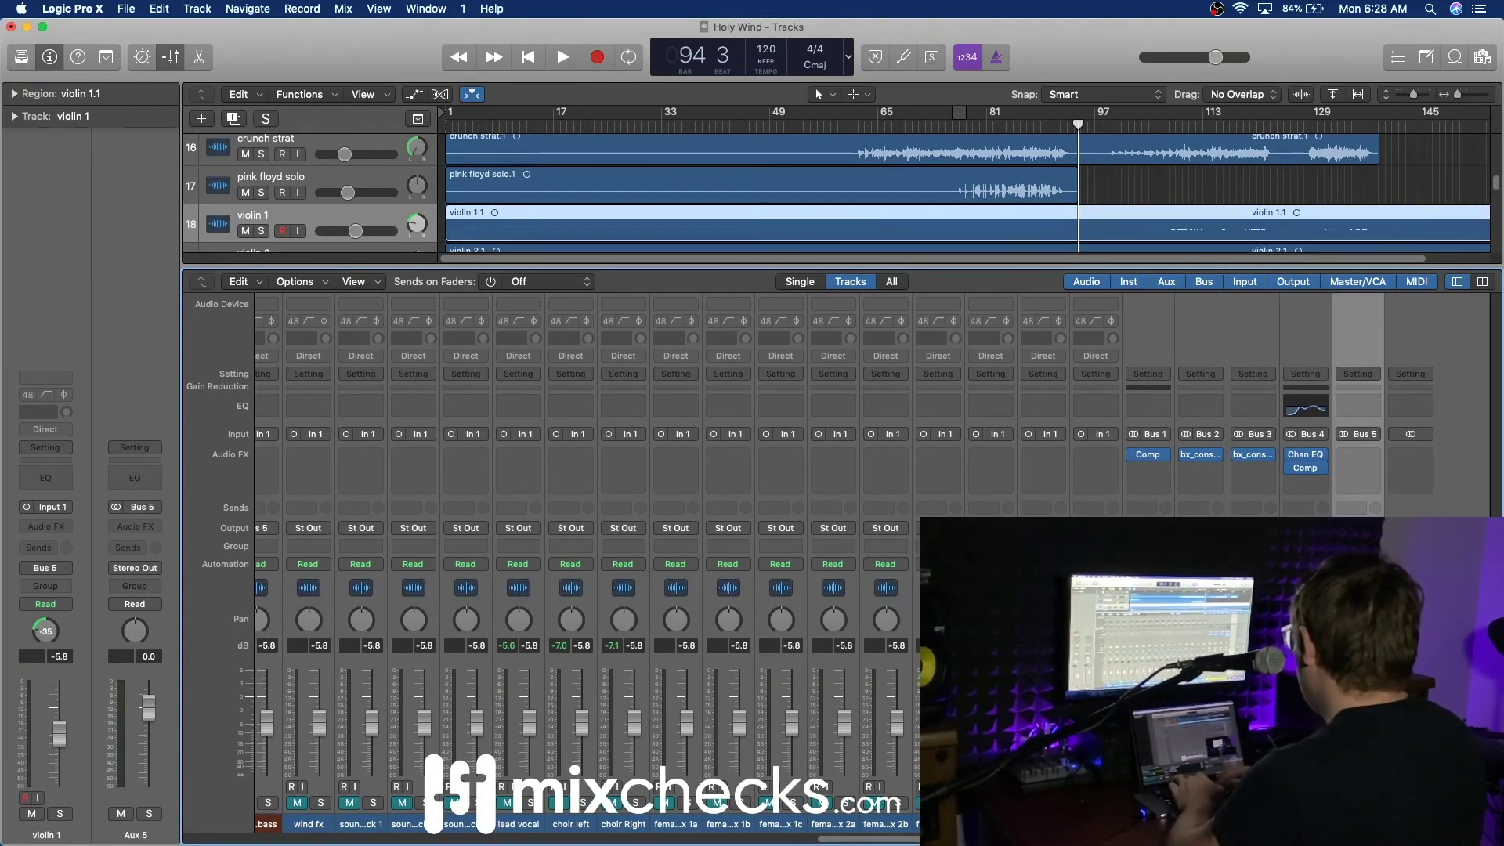
Step: Solo the Orchestra bus, hide the mixer, and move the playhead to bar 110
key("s")
key("x")
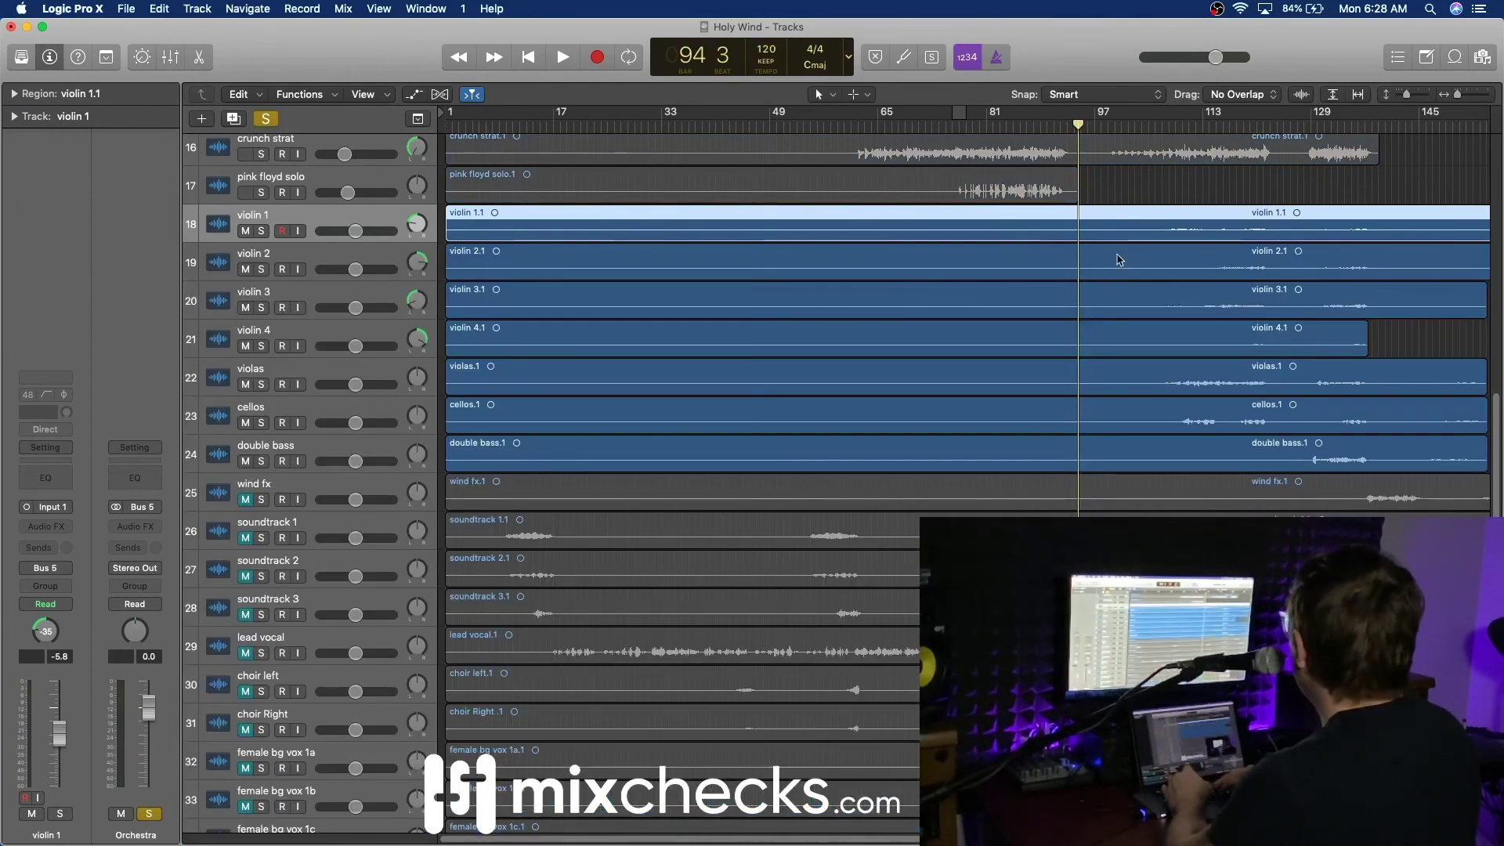
left_click(1184, 126)
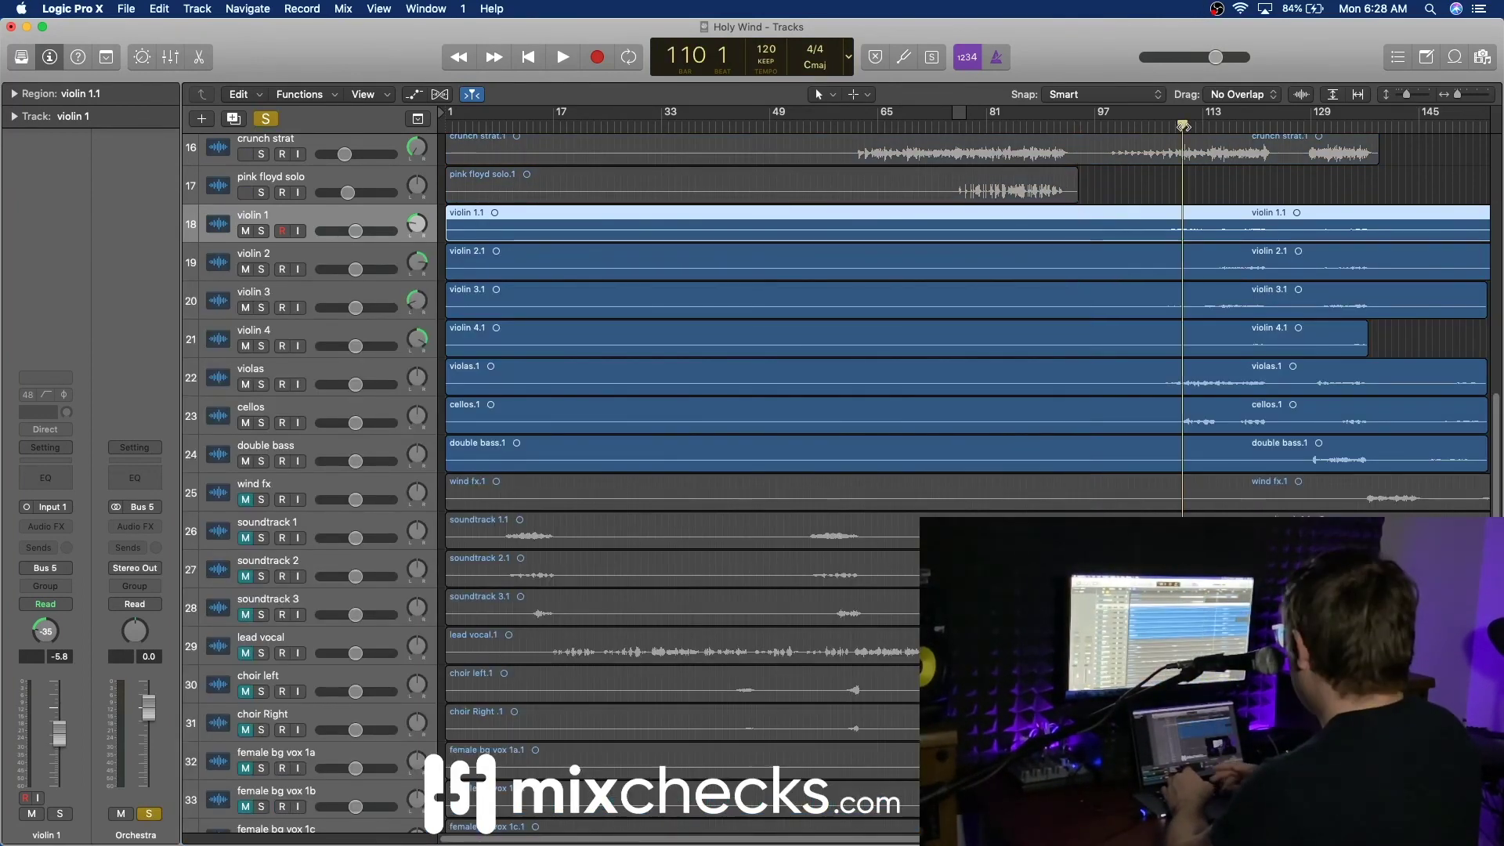
Step: Play the soloed strings from bar 110 onward and lower the double bass track's volume to -11.0 dB
key("space")
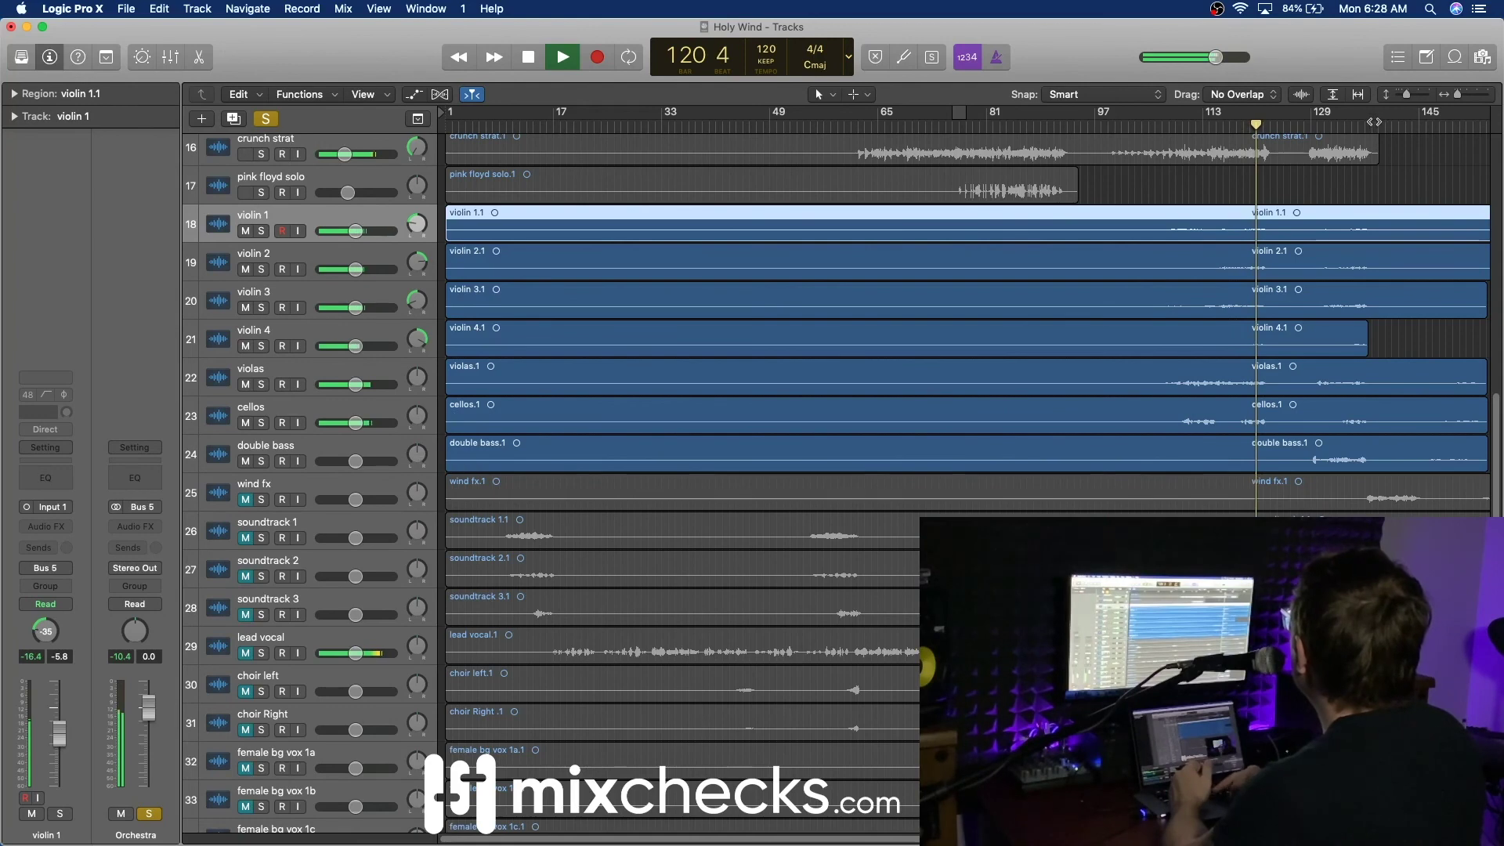
left_click(1323, 125)
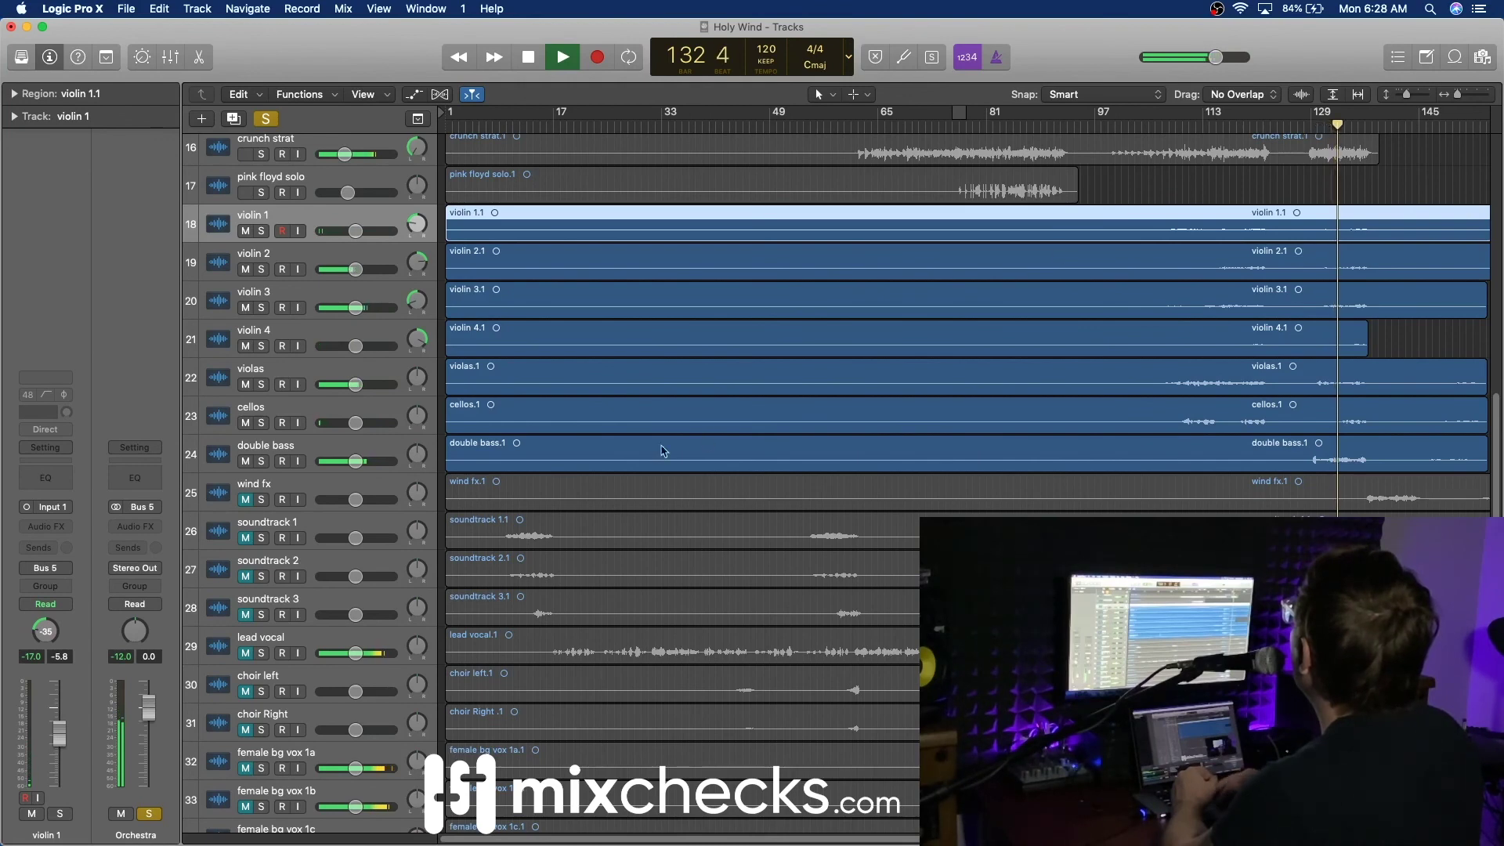
left_click_drag(355, 460, 348, 461)
left_click_drag(347, 461, 345, 461)
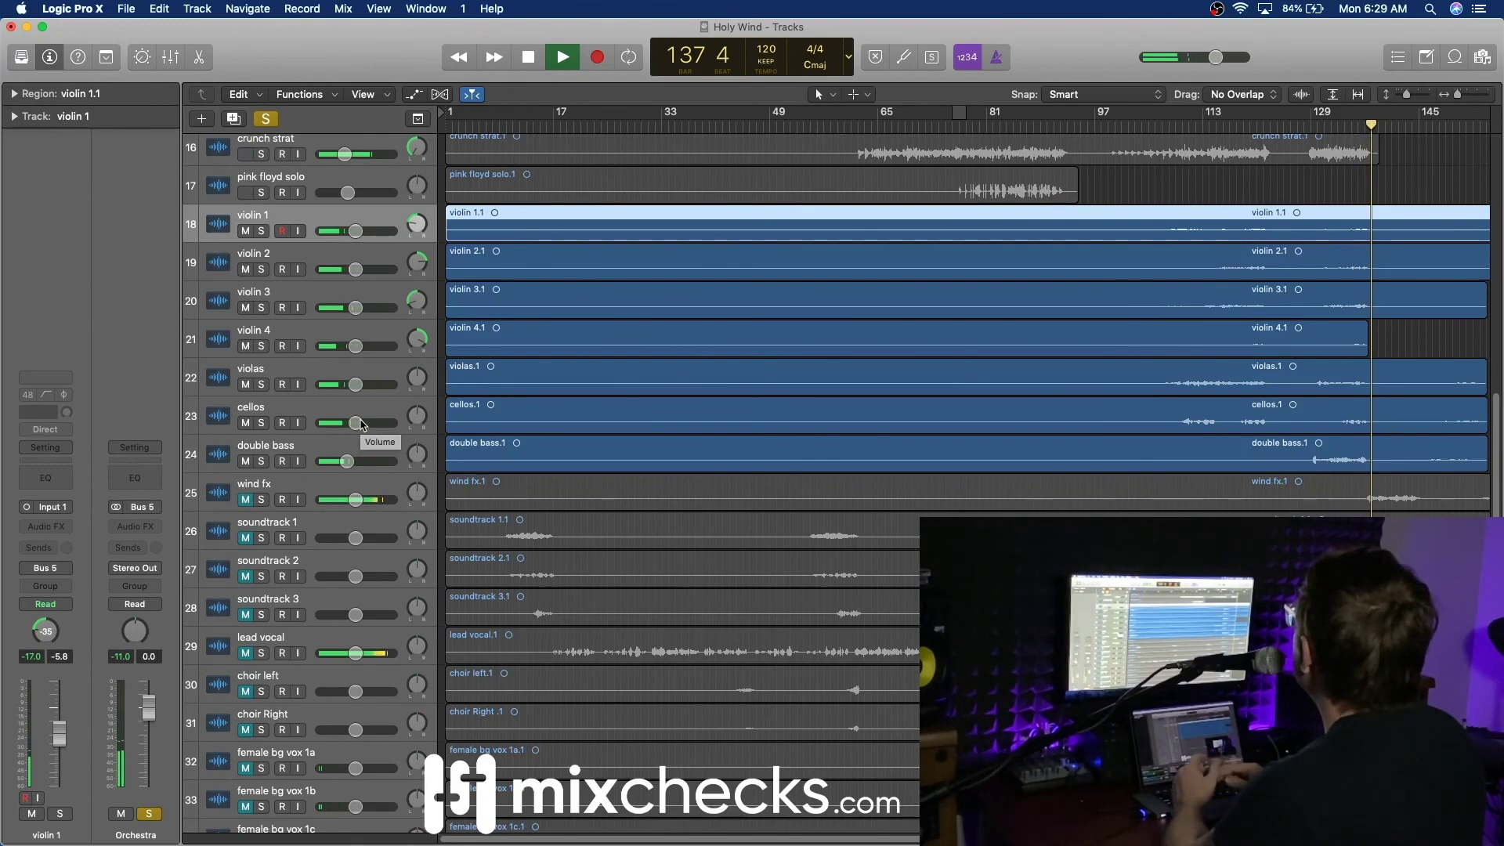
Step: Play the strings near the song's end and pan the cellos to +10 and the double bass to -10
scroll(1175, 282, "right", 2)
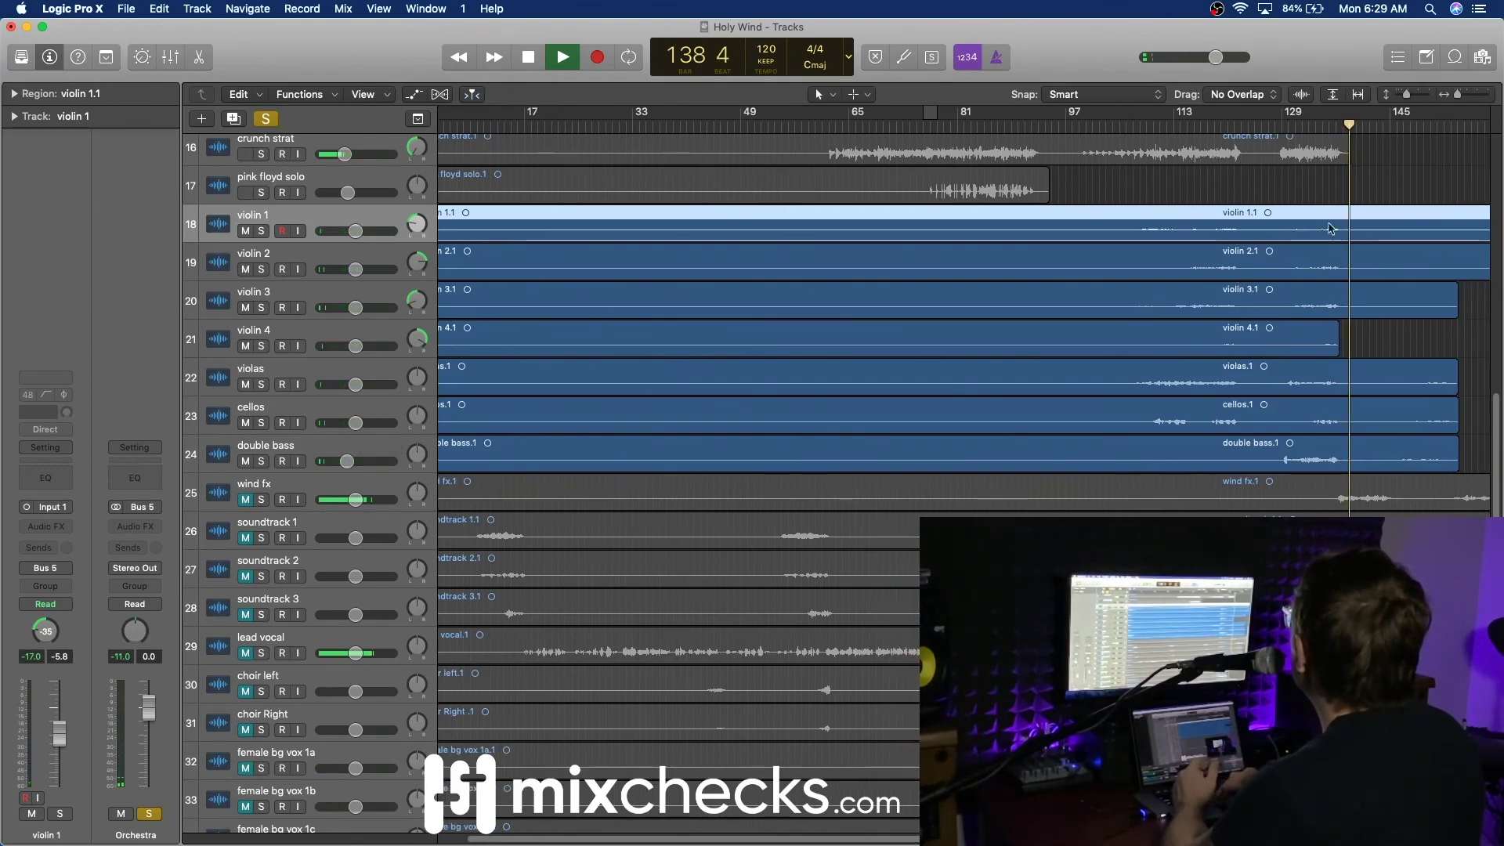
left_click(1413, 126)
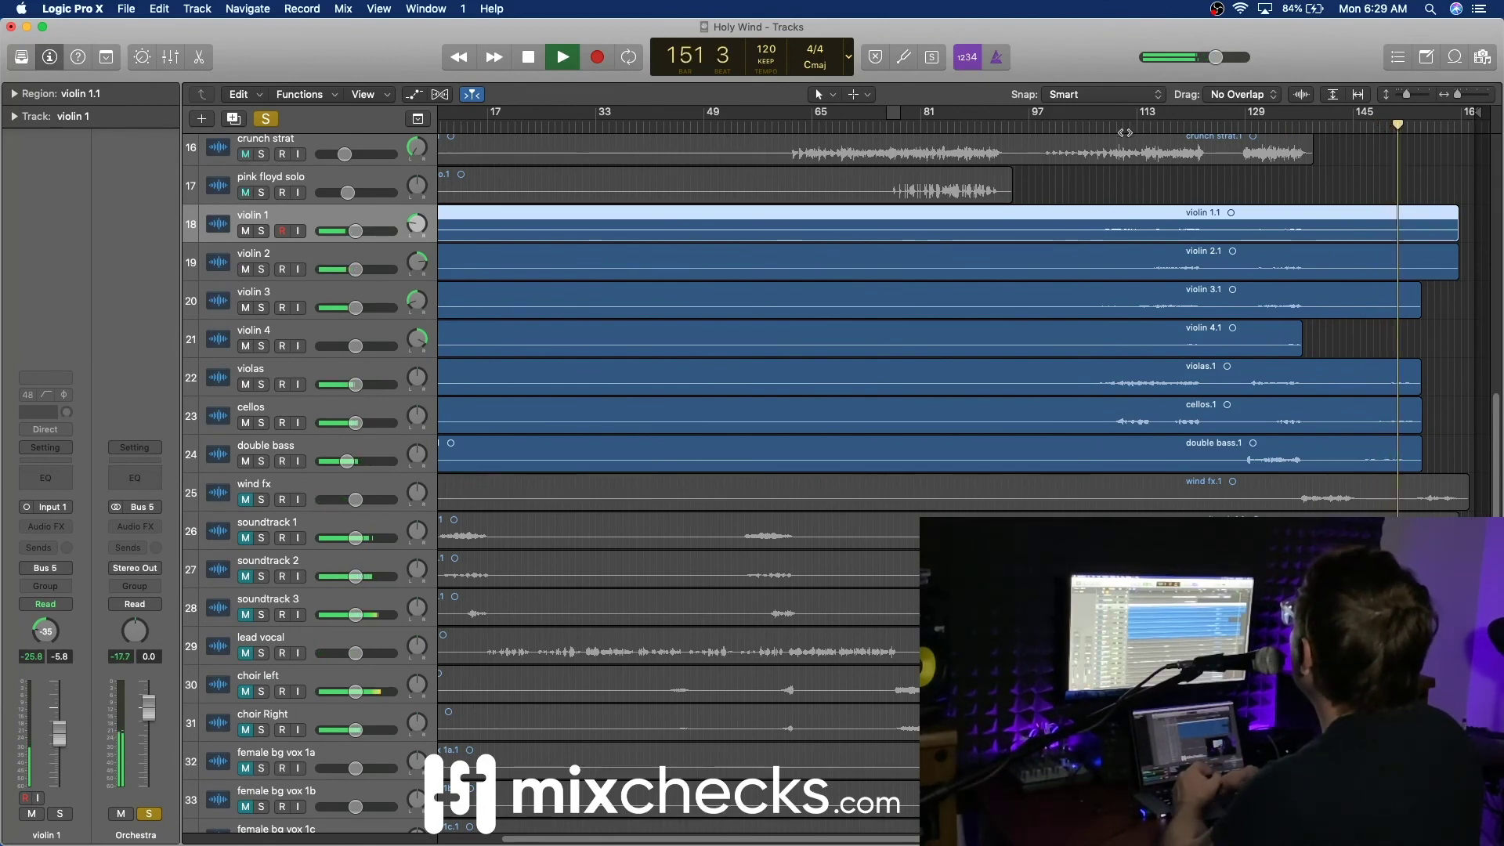
left_click_drag(417, 416, 416, 409)
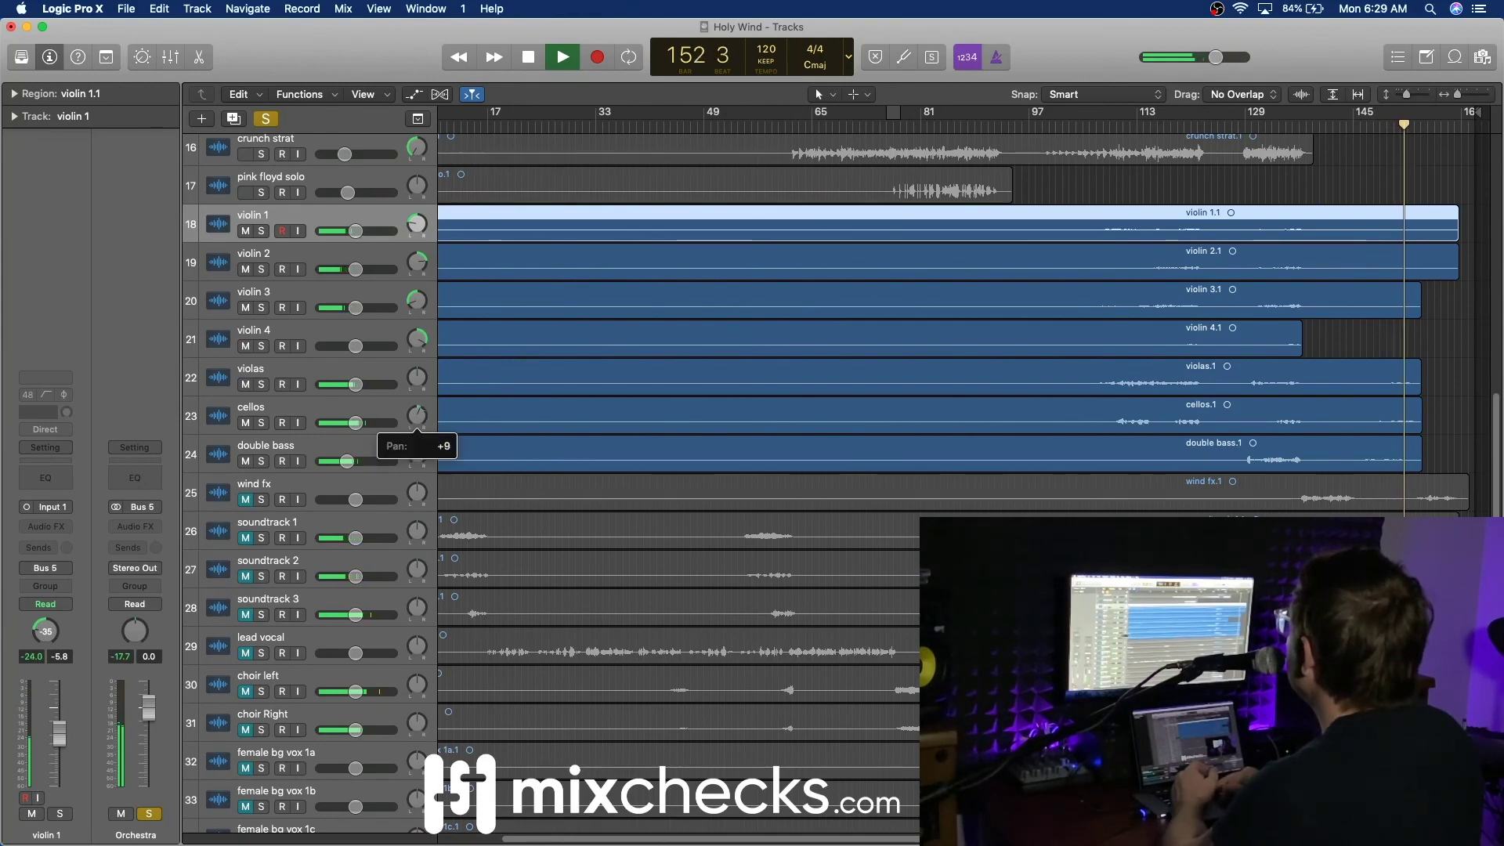
left_click(417, 454)
left_click_drag(416, 454, 422, 464)
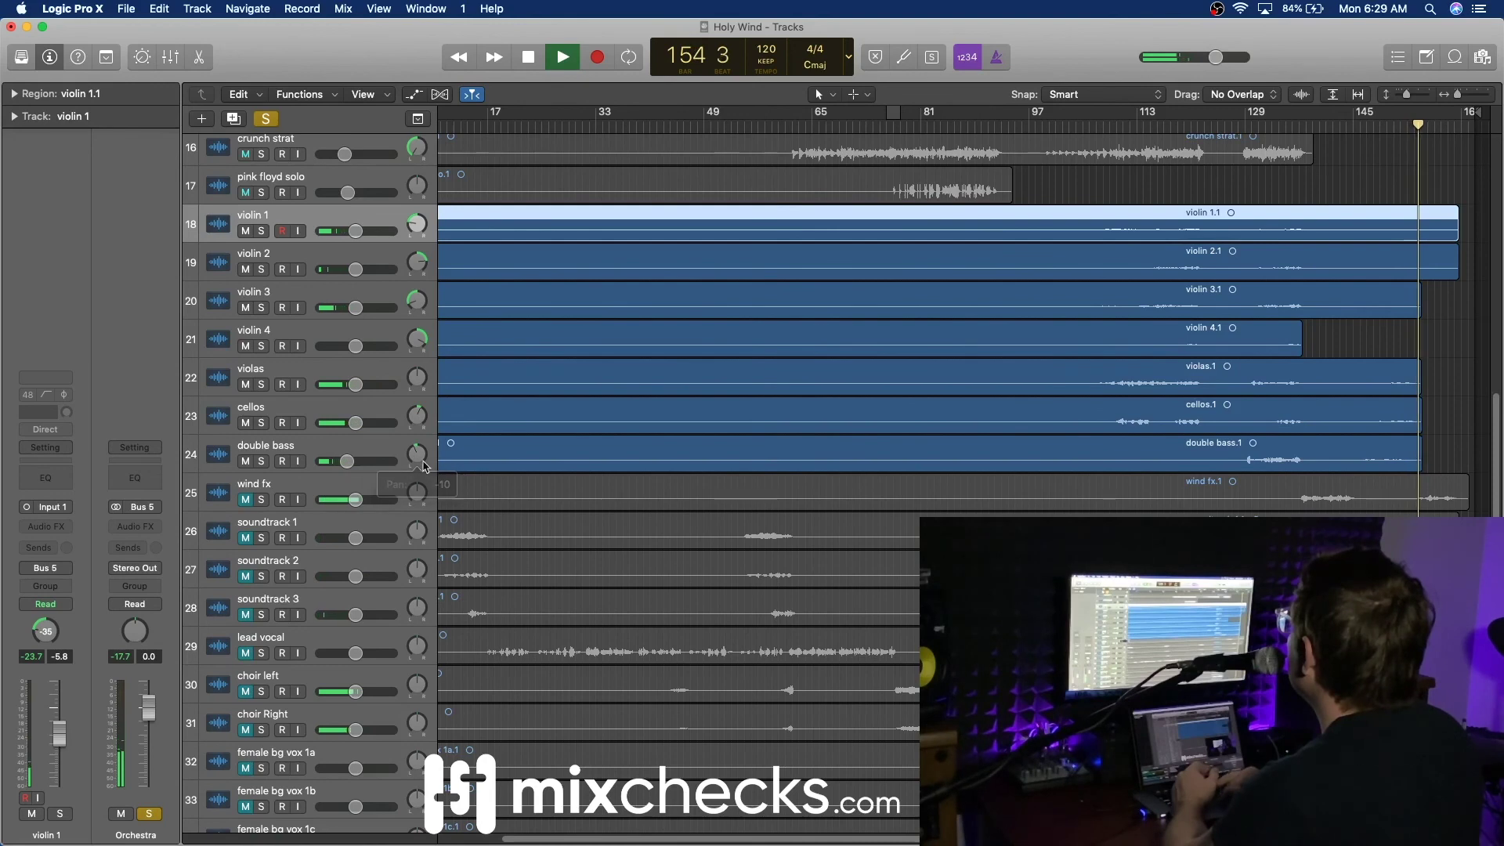
Step: While the strings replay, lower the Orchestra bus to -1.9 dB and insert a Channel EQ on it with the low-cut band enabled
left_click(1172, 124)
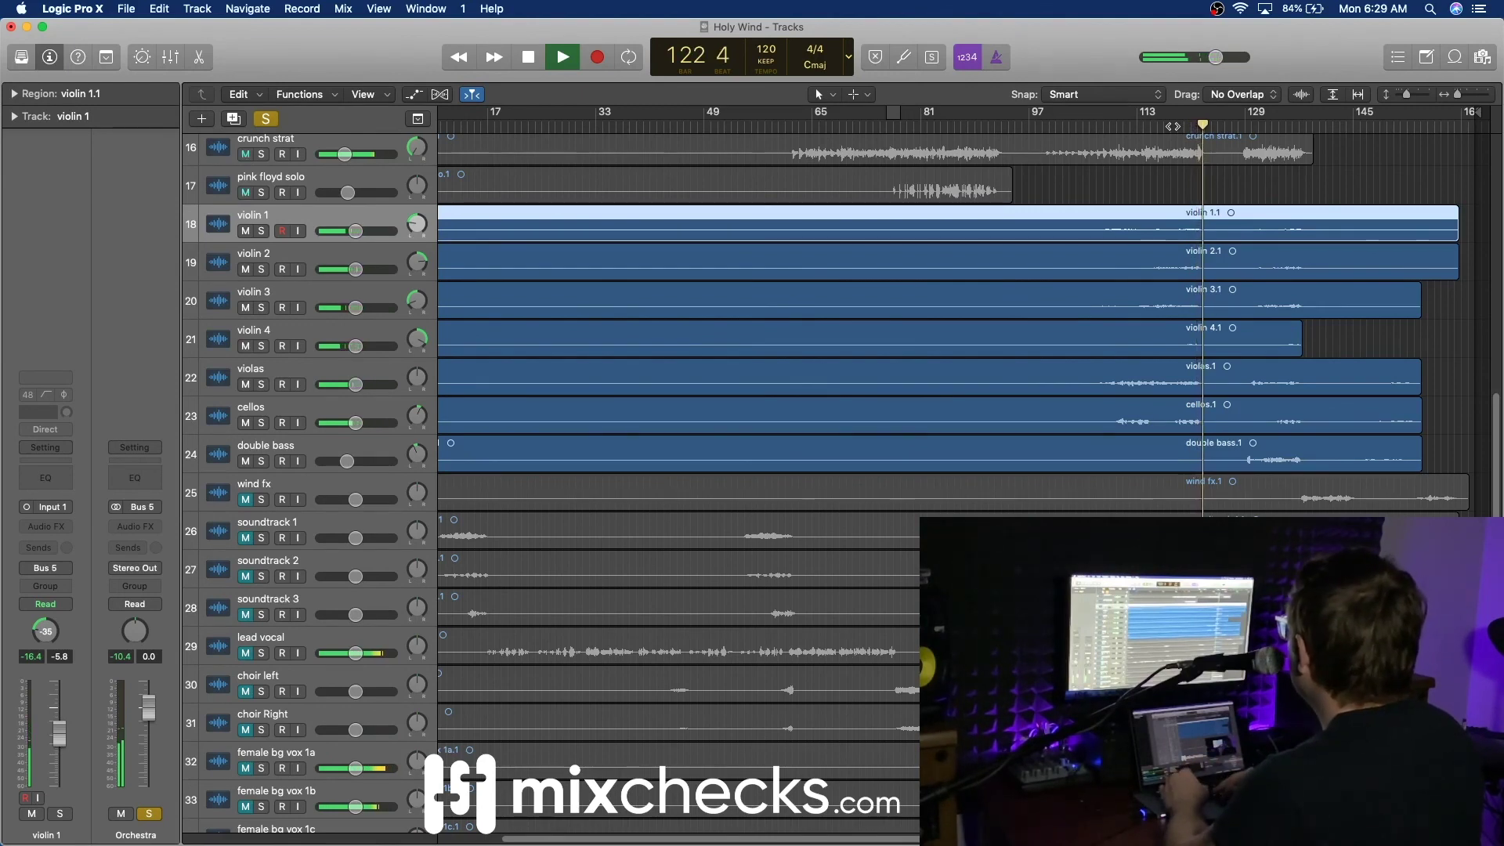
left_click(1126, 128)
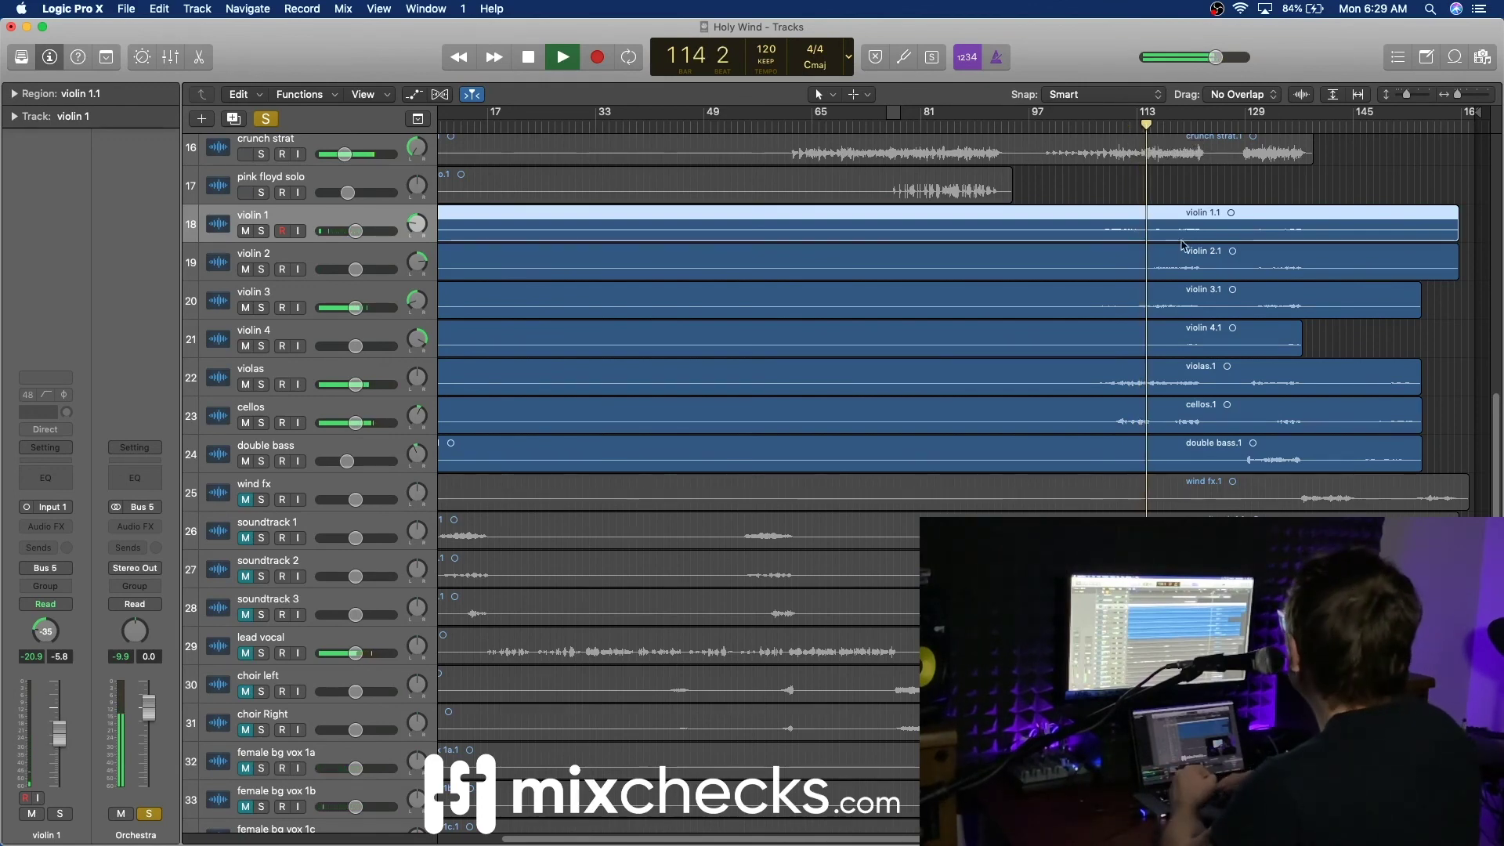
key("x")
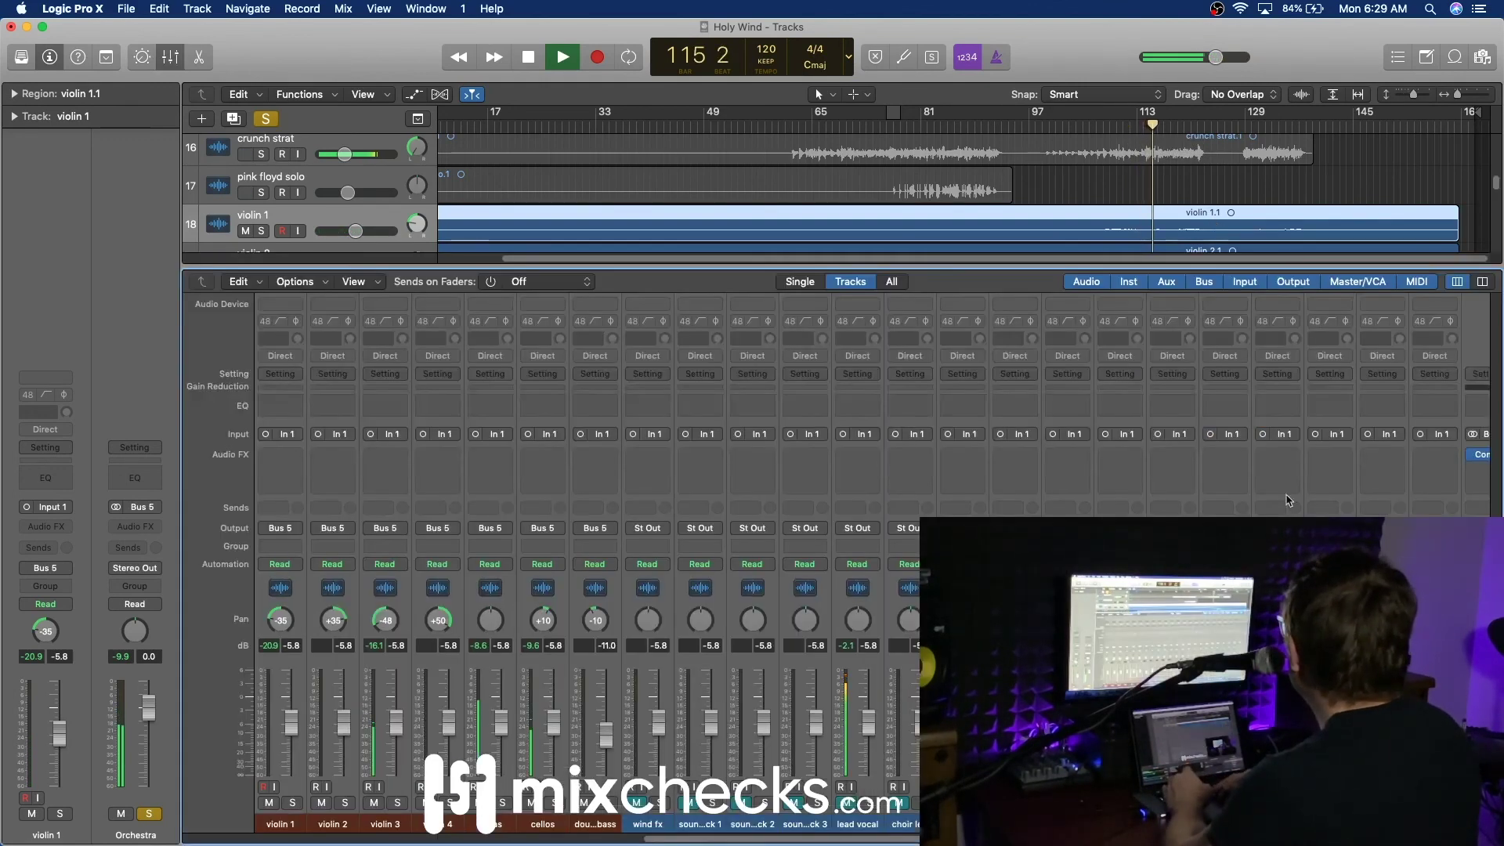
scroll(587, 548, "right", 10)
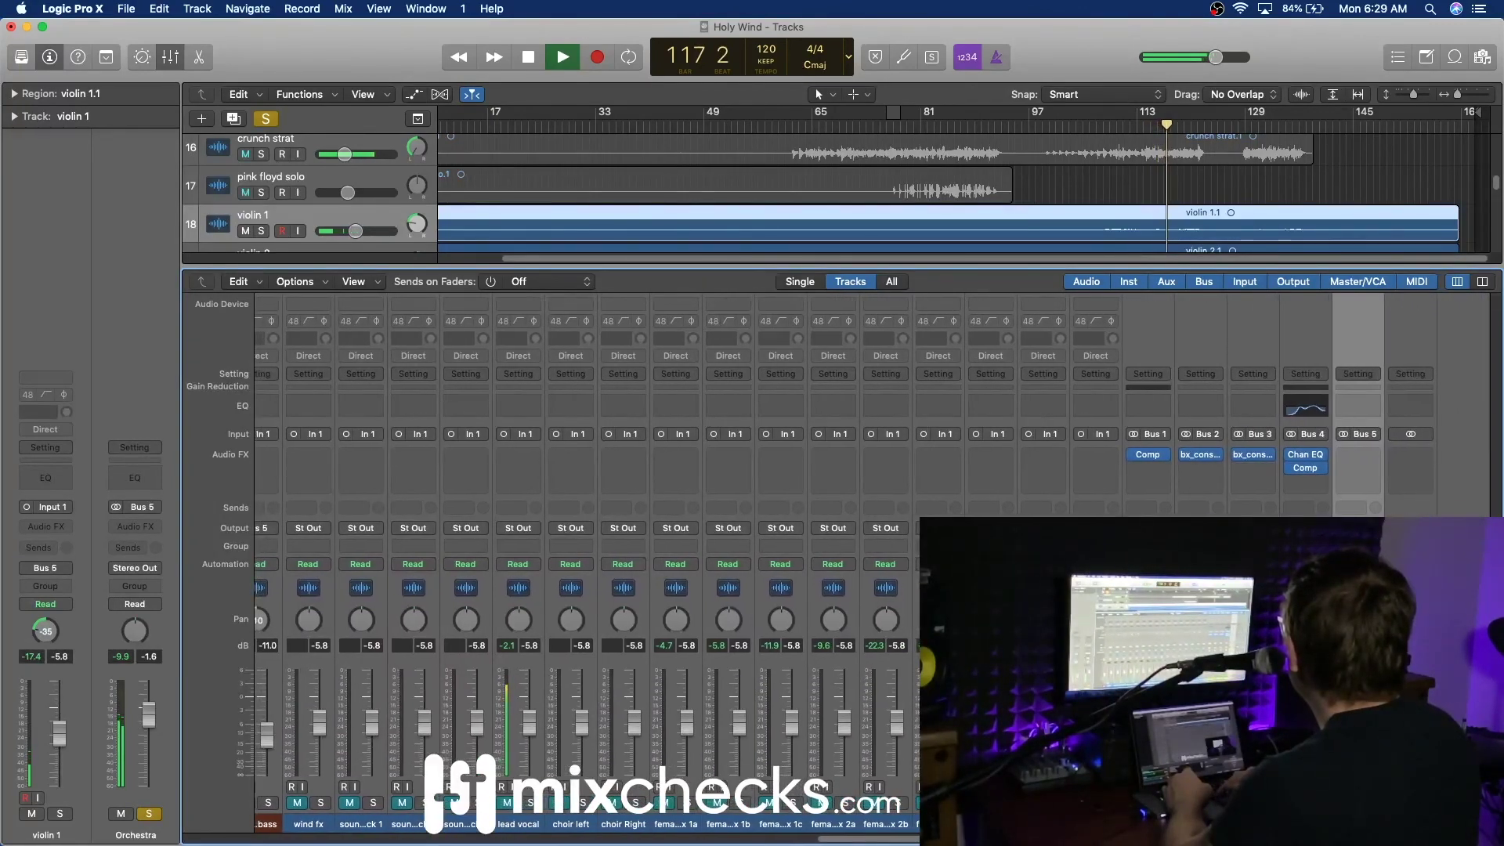
left_click(1367, 408)
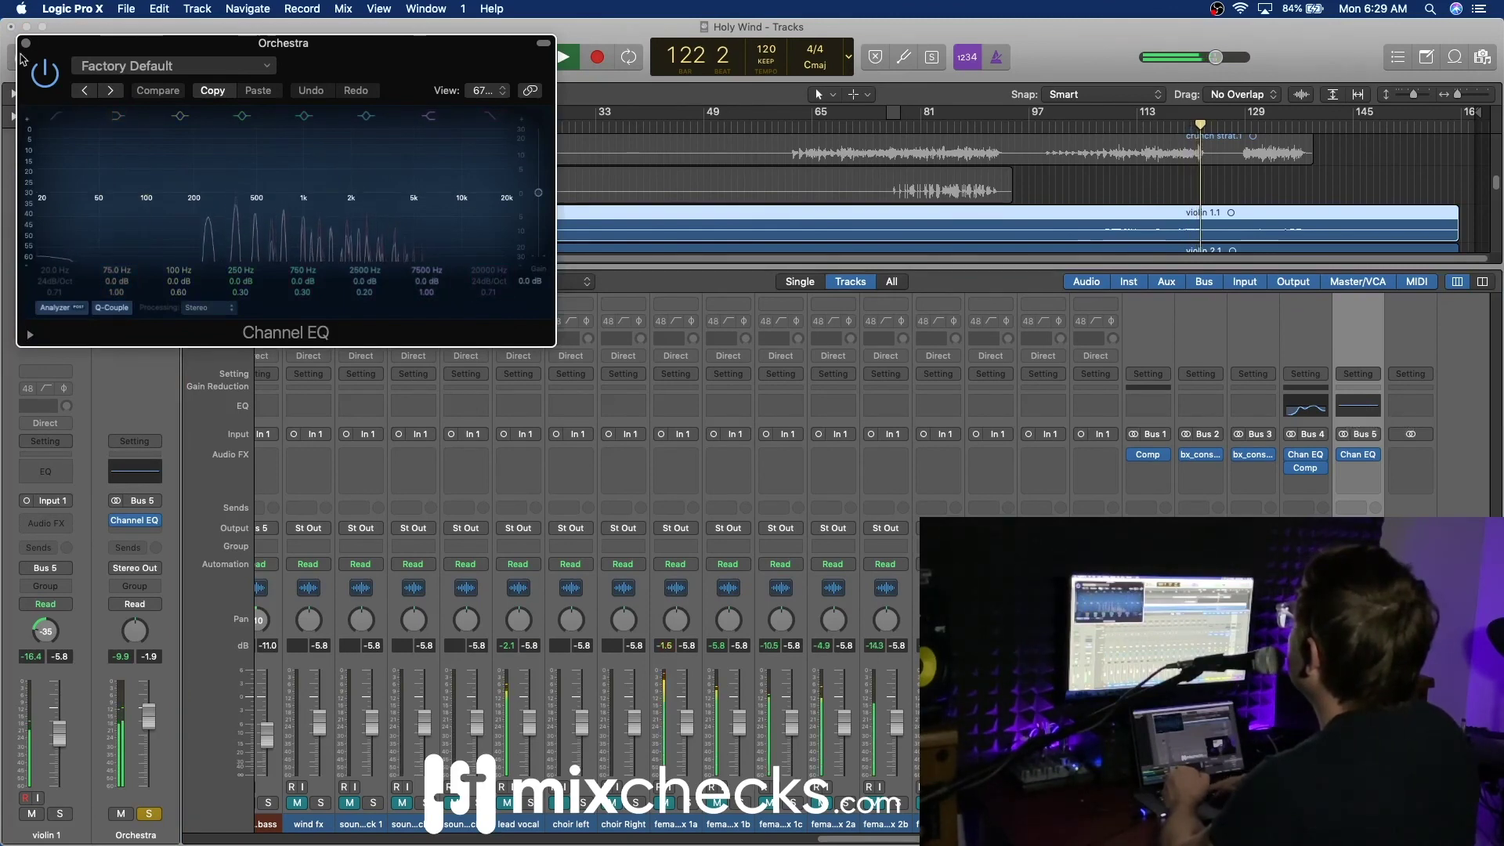
left_click(55, 116)
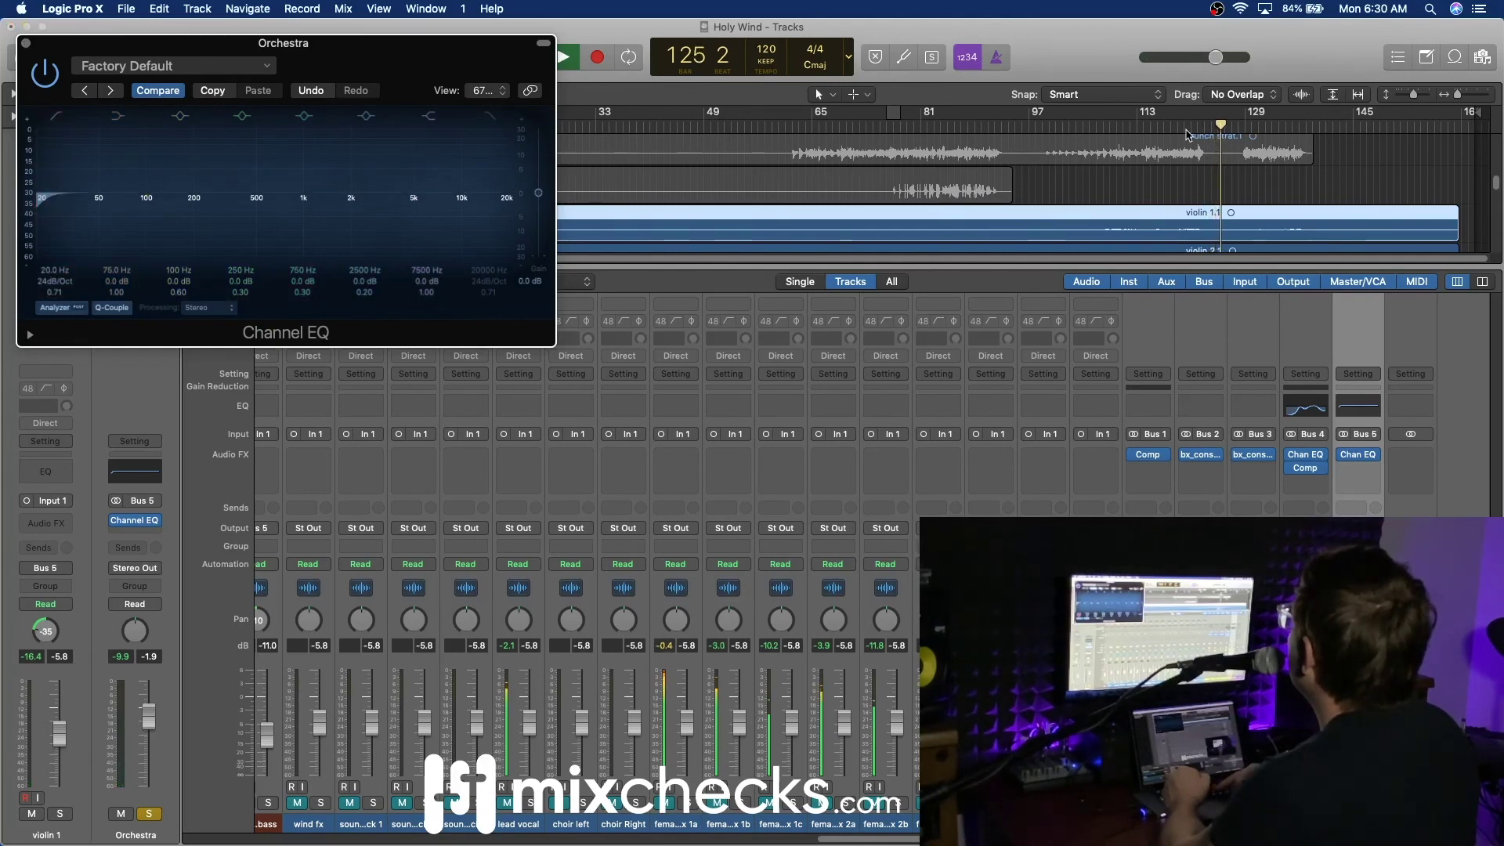
Step: Loop about bars 106 to 127, set the Orchestra EQ's low cut to 186 Hz and boost 510 Hz by 4.5 dB
left_click(1125, 123)
left_click_drag(1095, 113, 1232, 142)
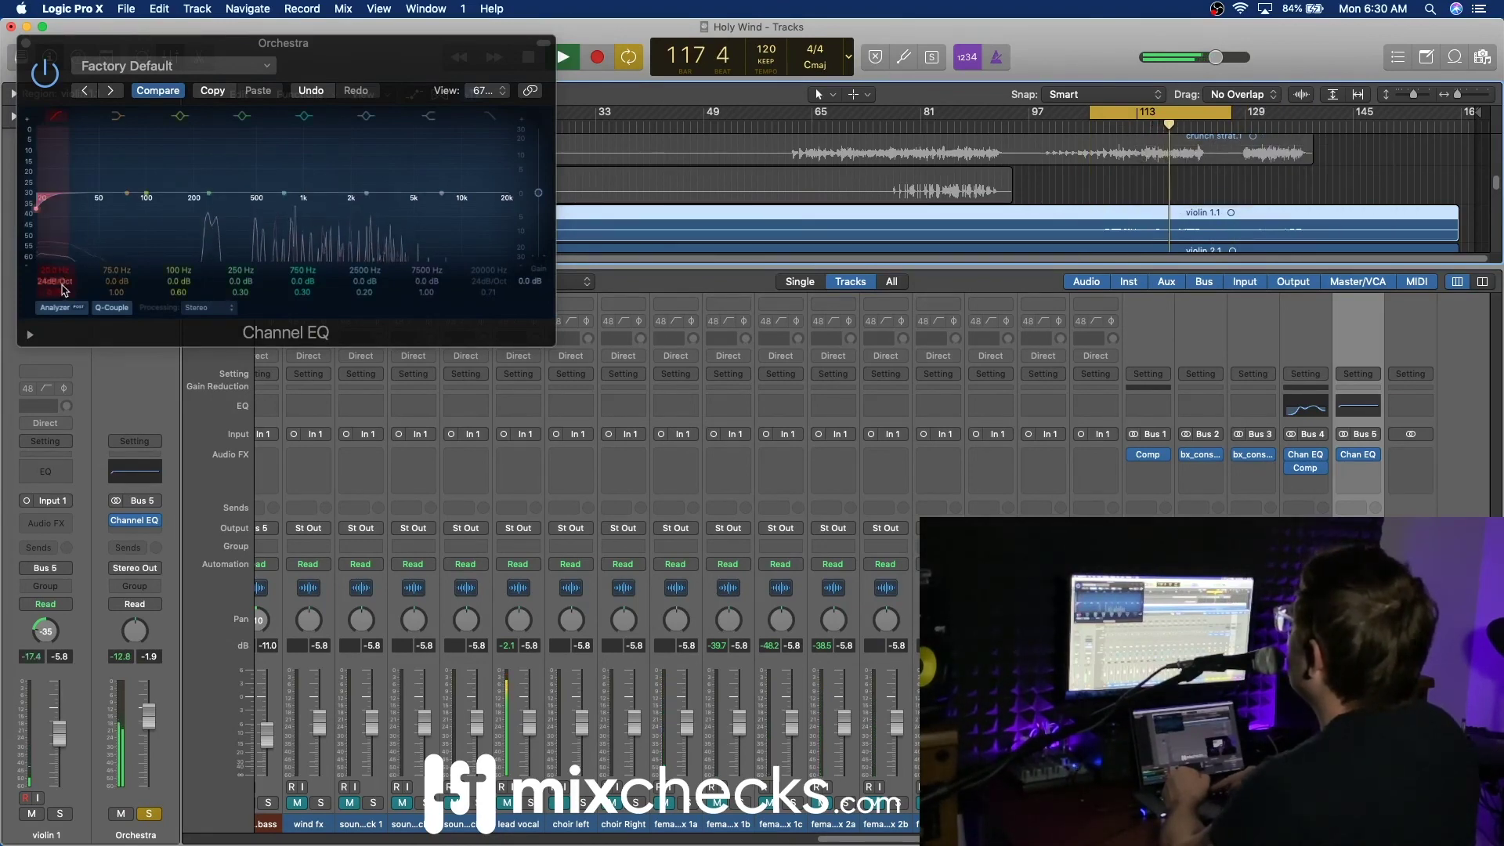
left_click_drag(57, 276, 57, 273)
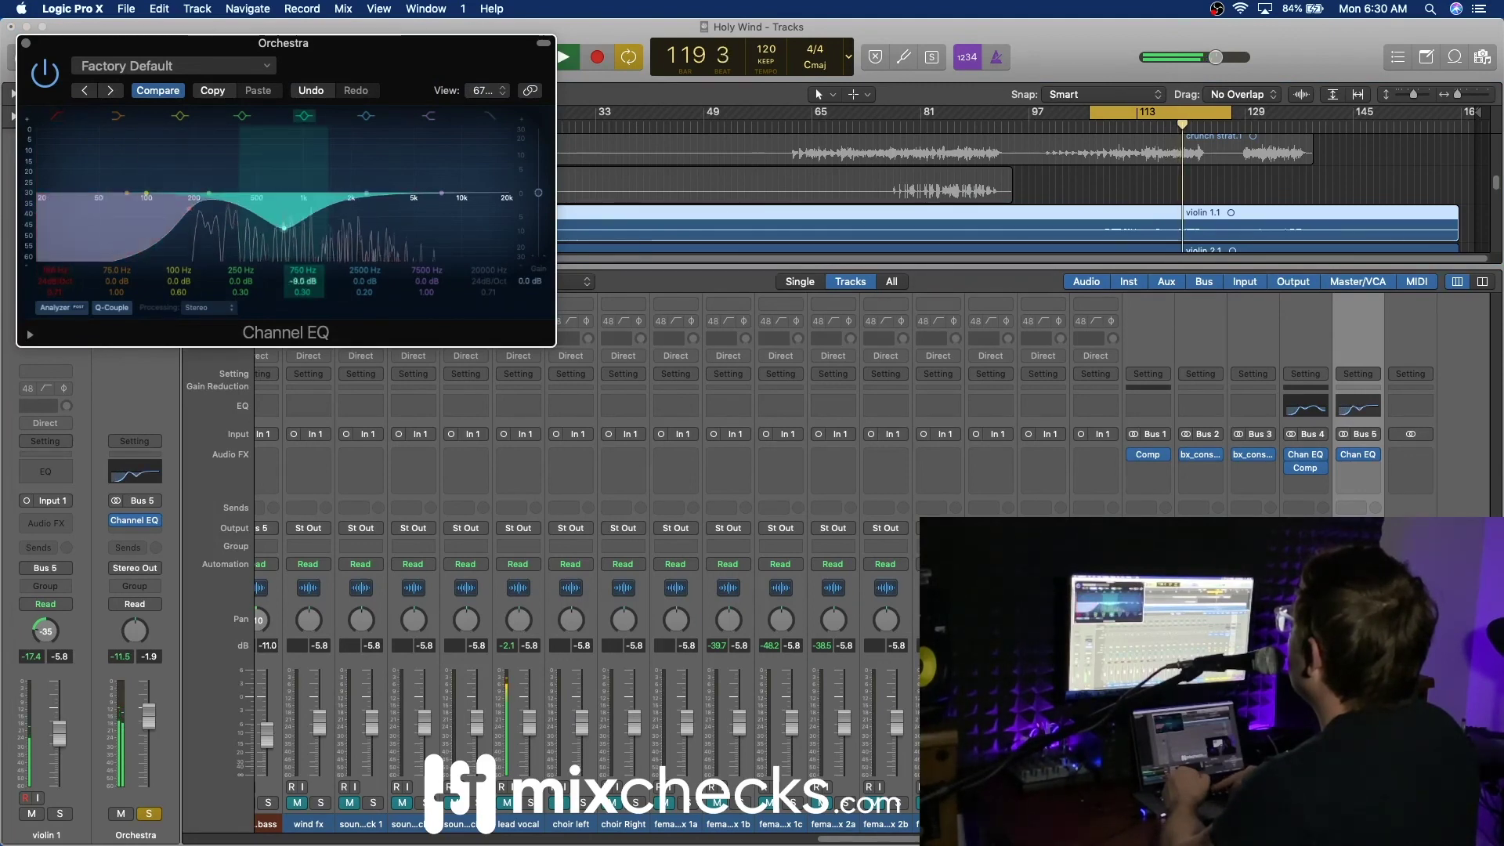
left_click_drag(304, 271, 303, 271)
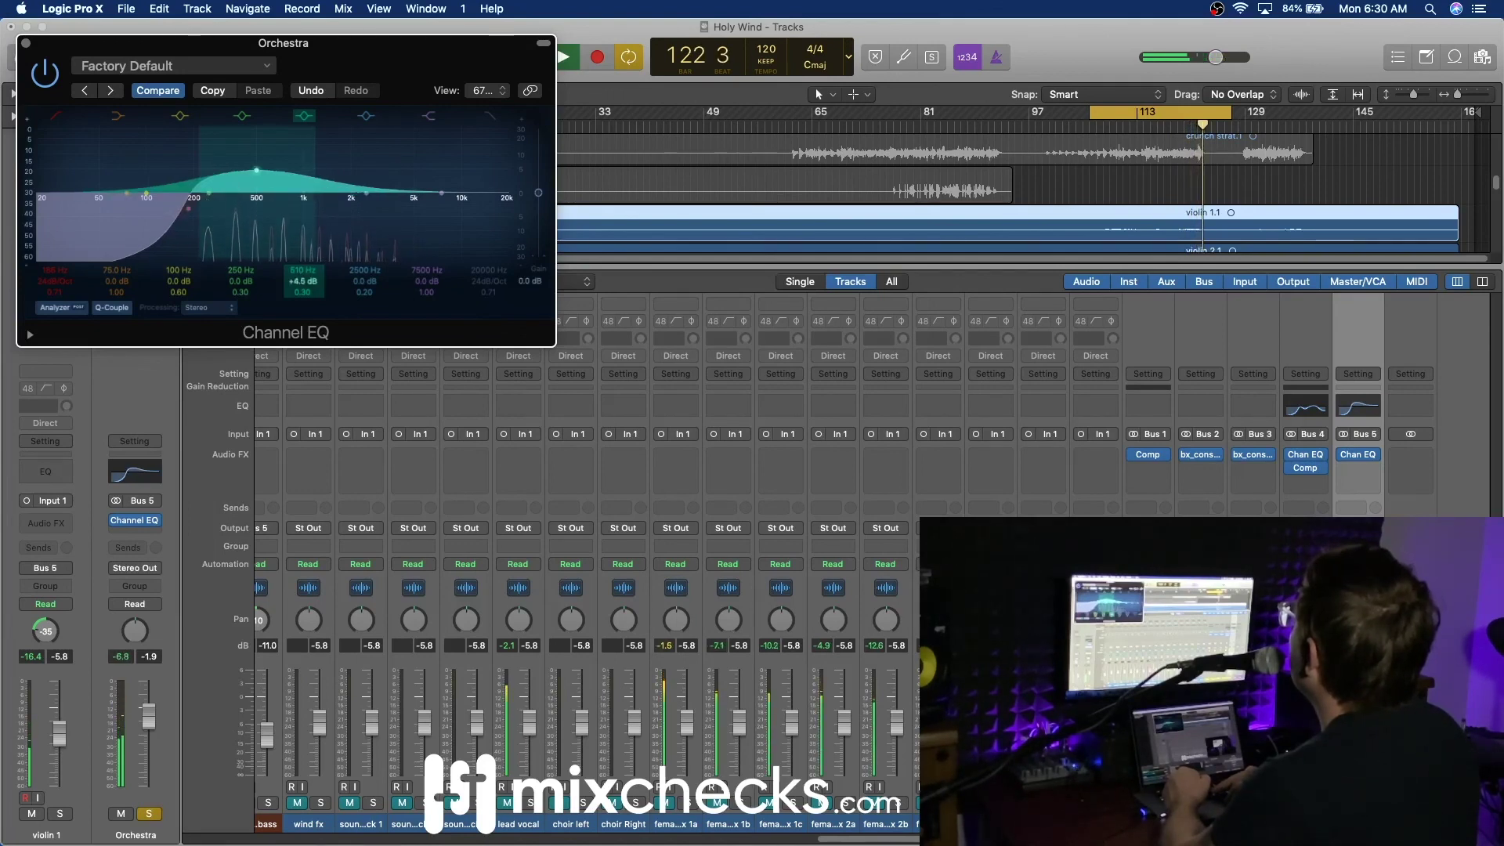
Step: Shorten the loop to about bars 108 to 123 and set the Orchestra EQ's 510 Hz band to -7.0 dB
left_click_drag(1228, 120, 1200, 114)
key("space")
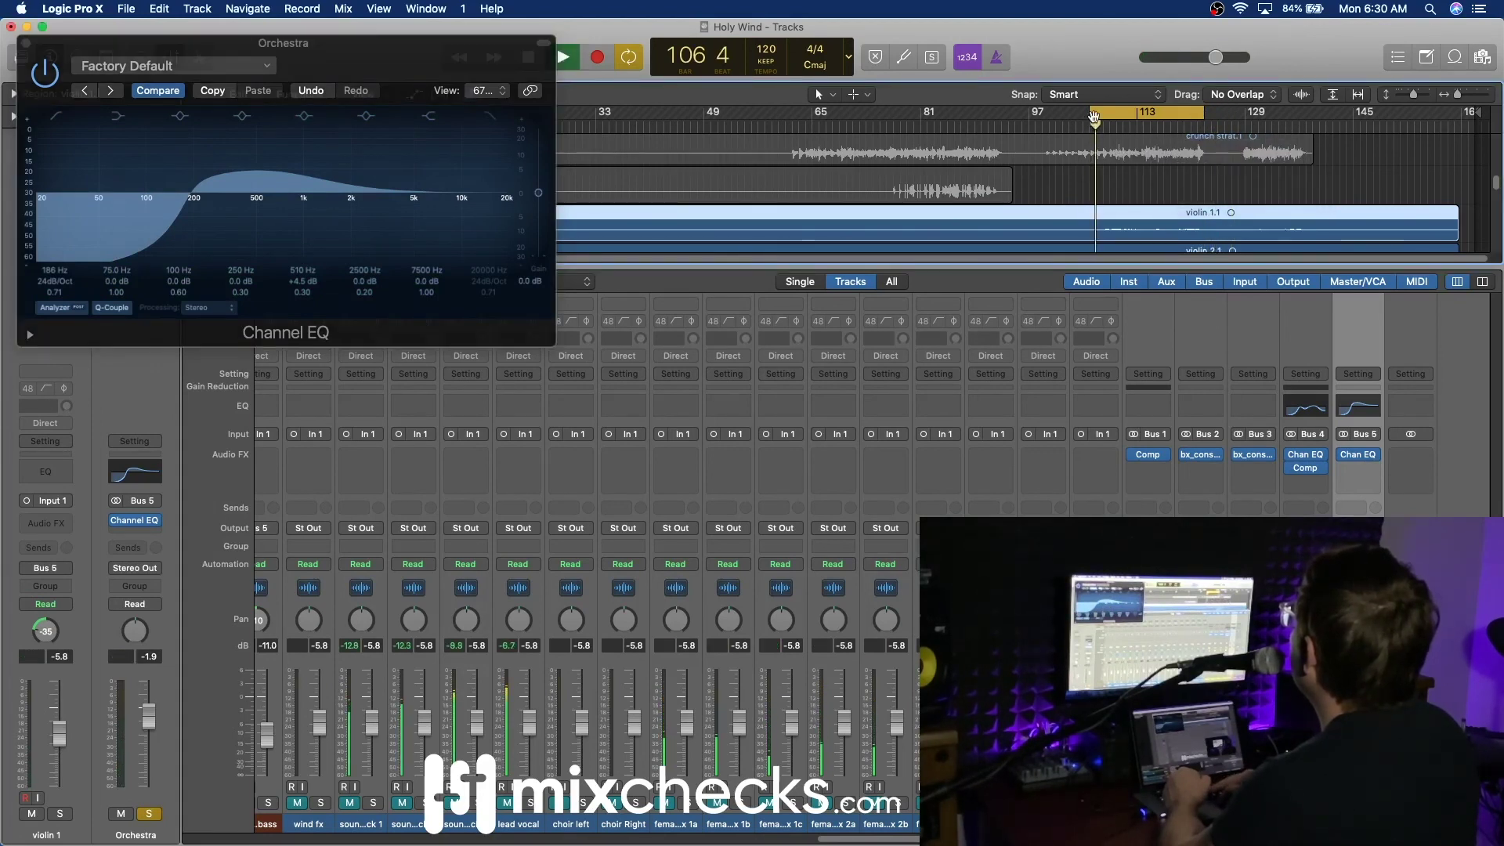
left_click_drag(1094, 118, 1104, 115)
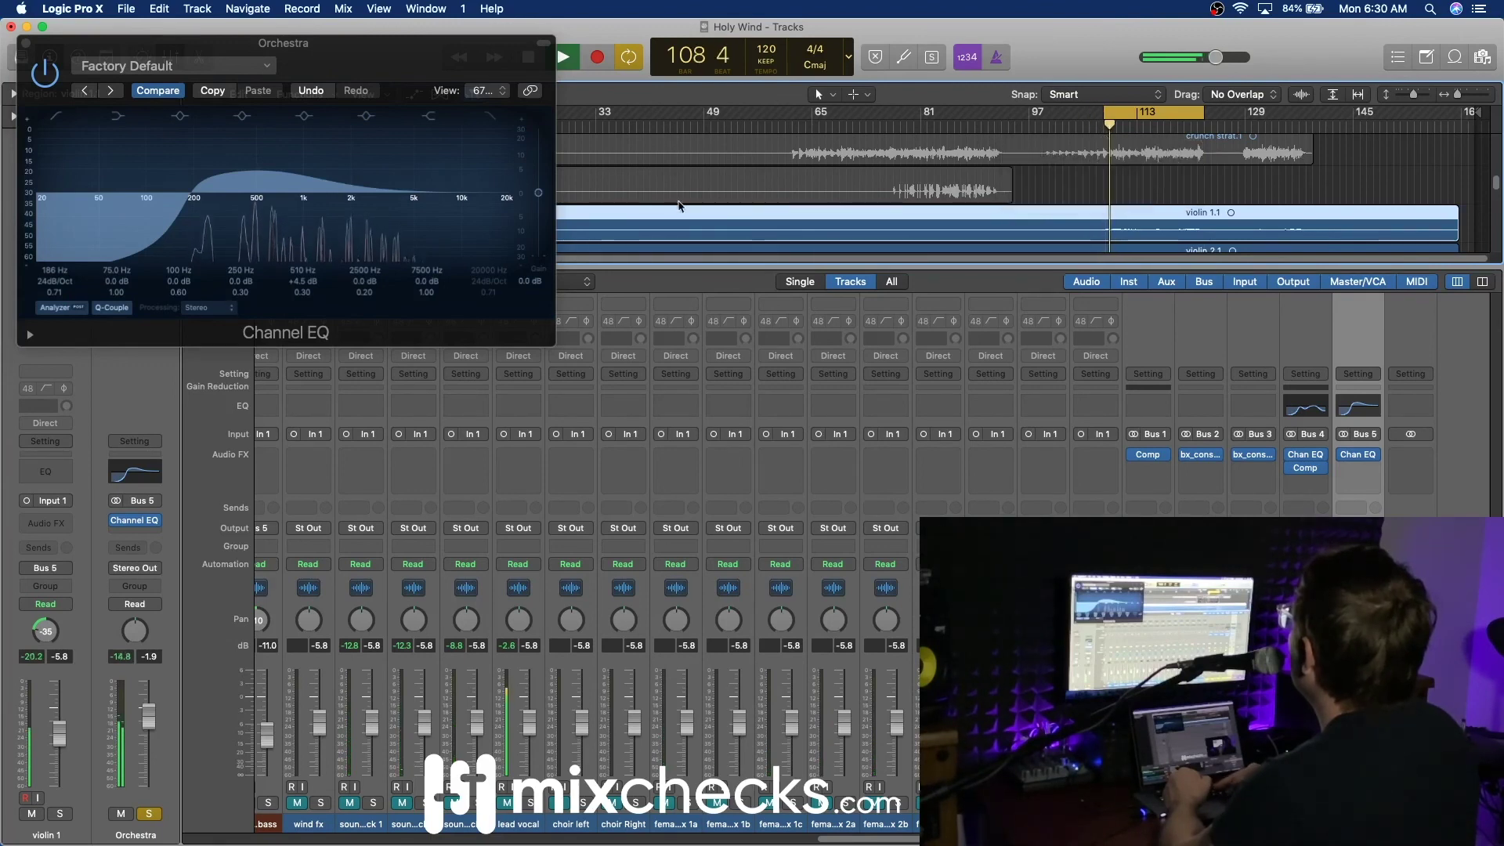
left_click_drag(256, 171, 256, 223)
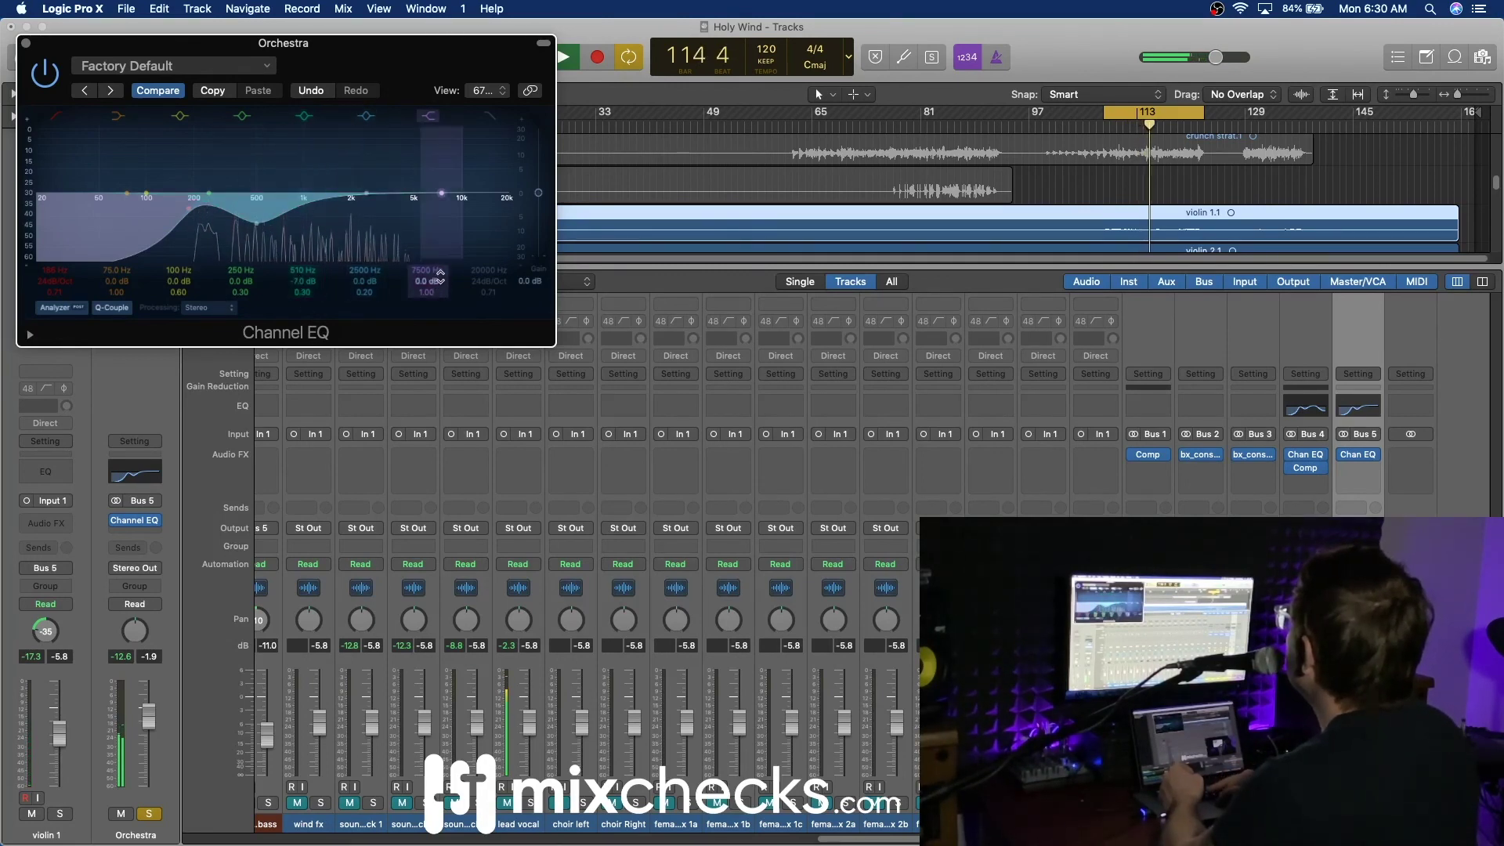
Step: Enable the Orchestra EQ's high cut at 14200 Hz and cut 5300 Hz by 12.0 dB with a Q of 3.60
left_click(488, 117)
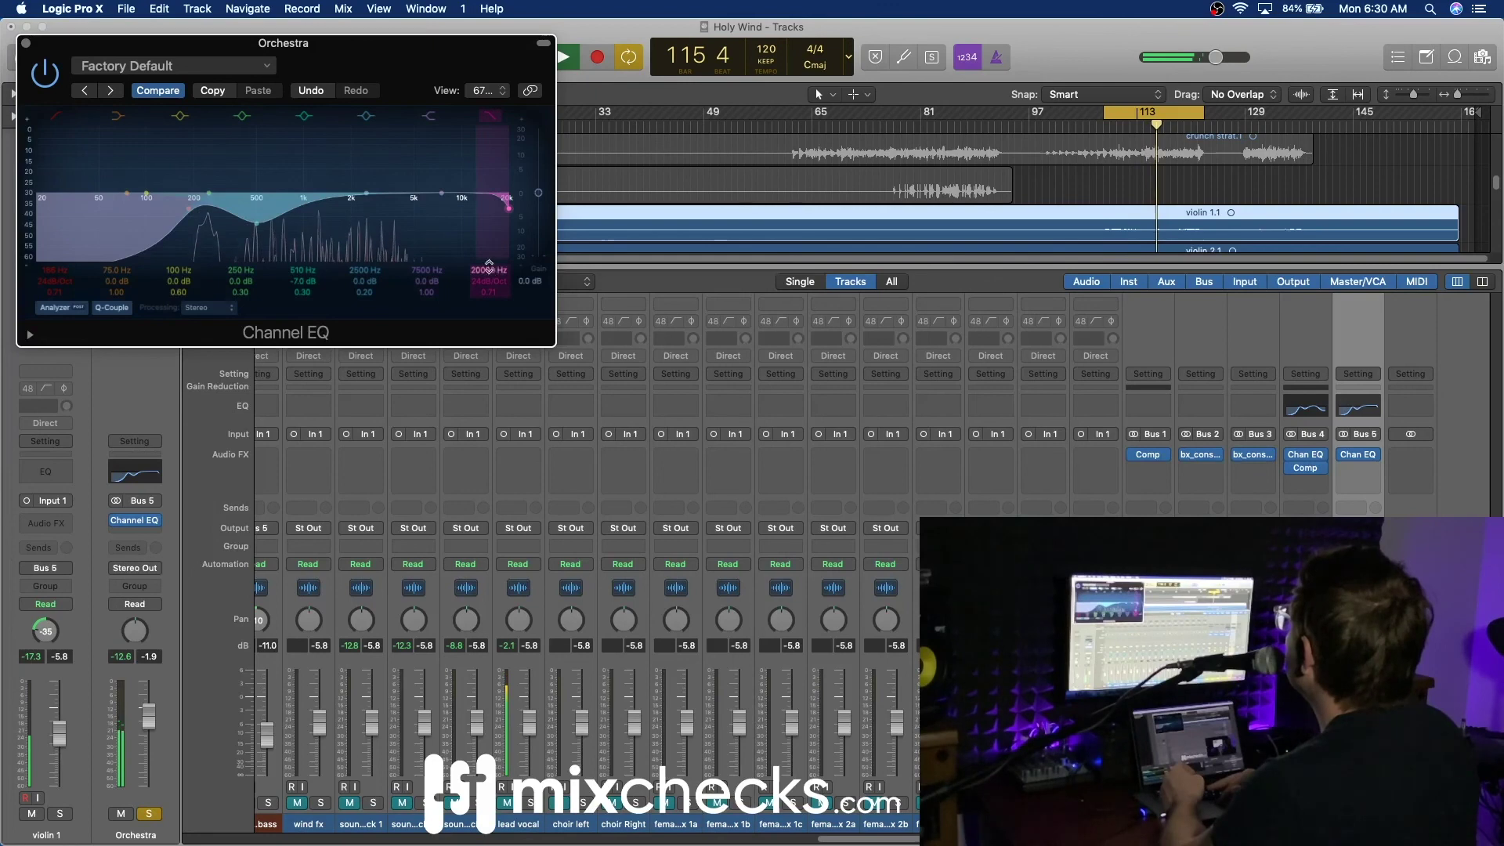
left_click_drag(488, 120, 478, 120)
mouse_move(365, 282)
left_mouse_down()
mouse_move(365, 266)
mouse_move(363, 300)
mouse_move(365, 260)
left_mouse_up()
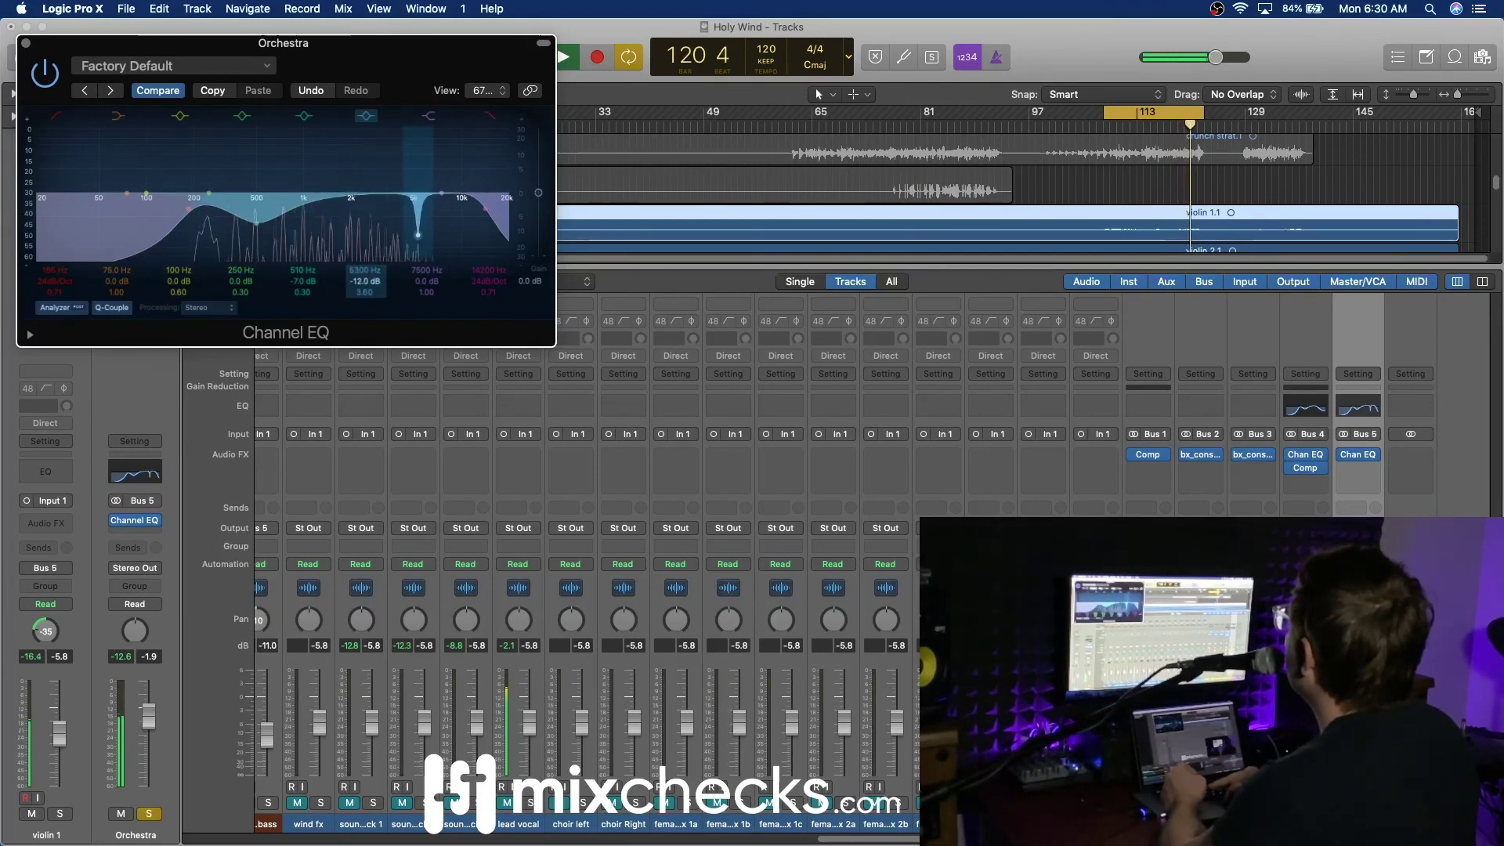
Step: Compare the looped strings with the Channel EQ bypassed and active, leave it active, close the EQ and stop playback
left_click(45, 75)
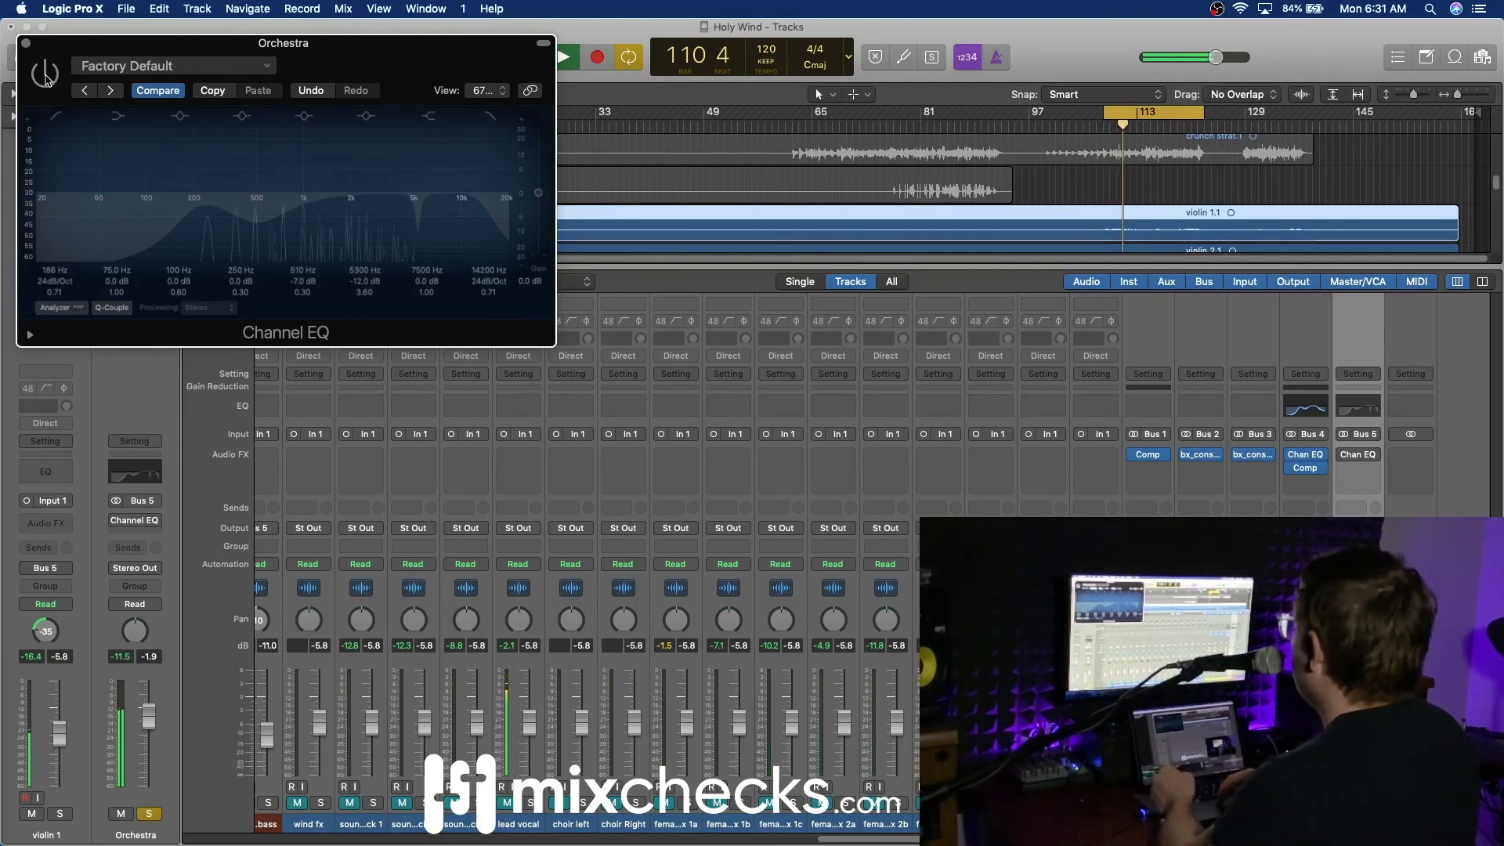
left_click(45, 75)
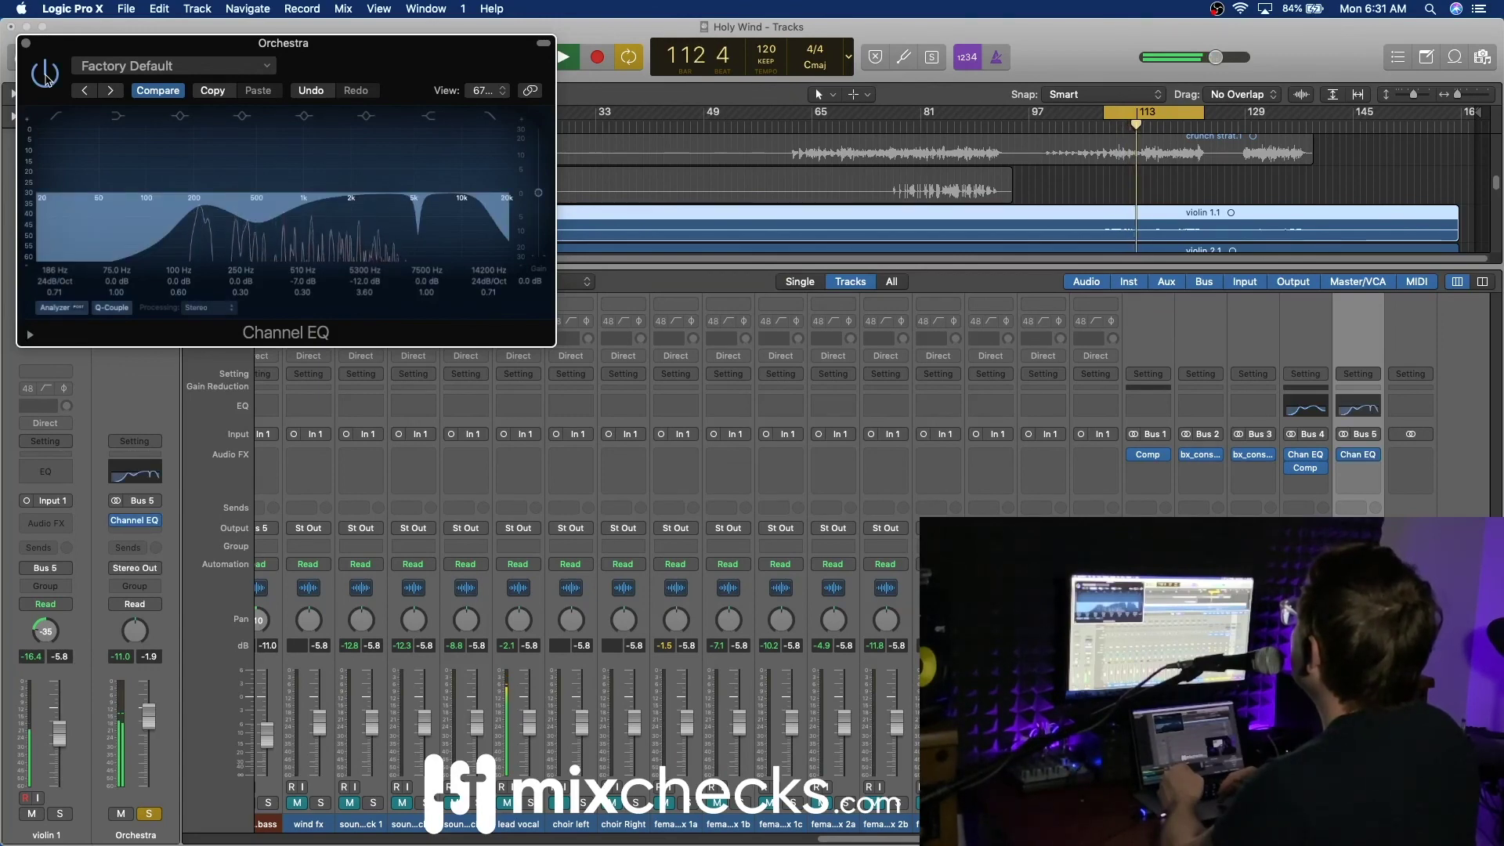
left_click(45, 74)
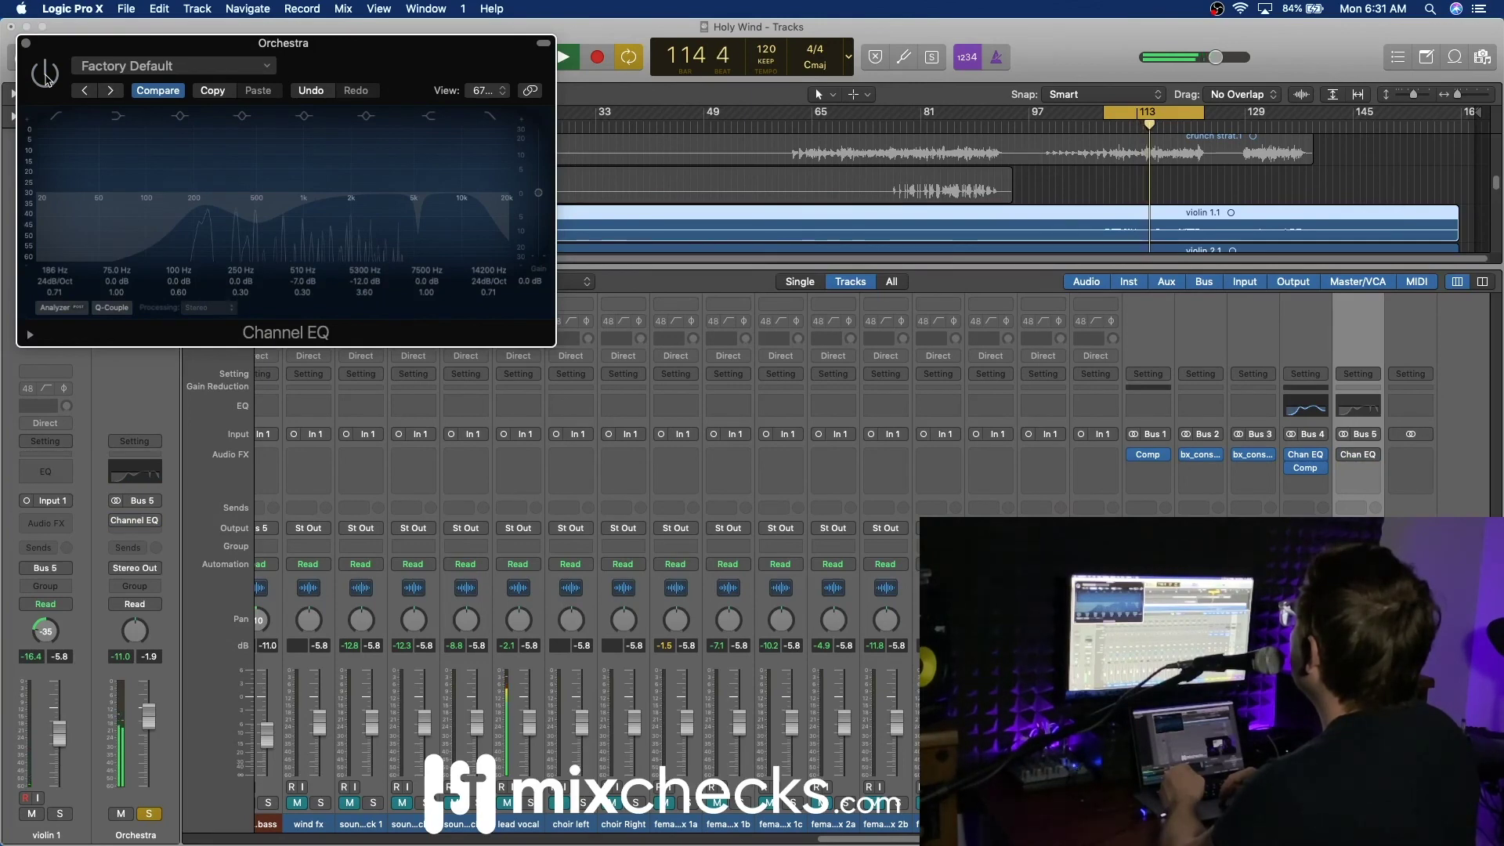
left_click(44, 75)
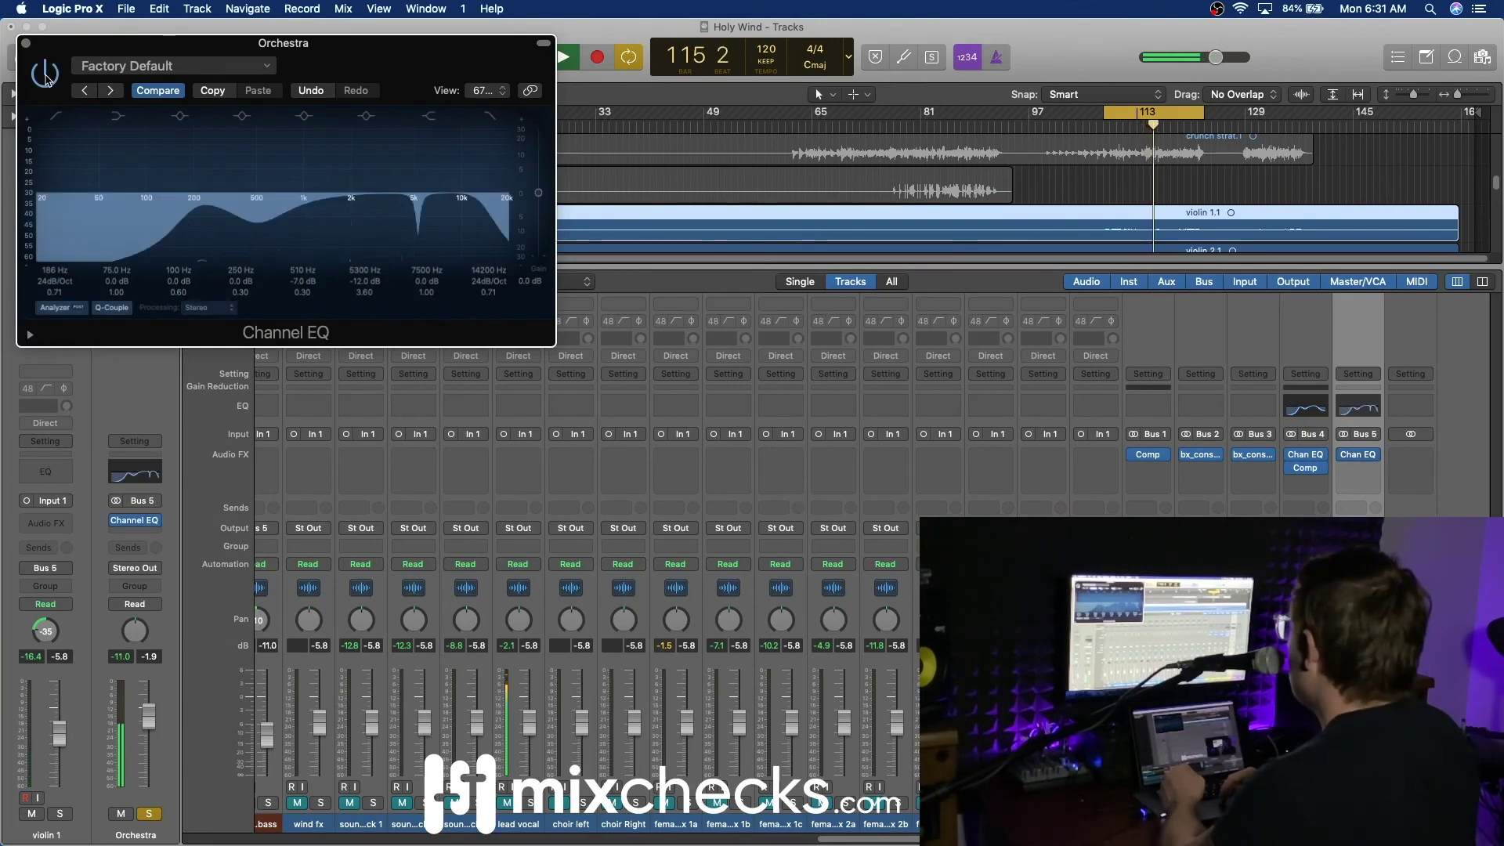
left_click(26, 44)
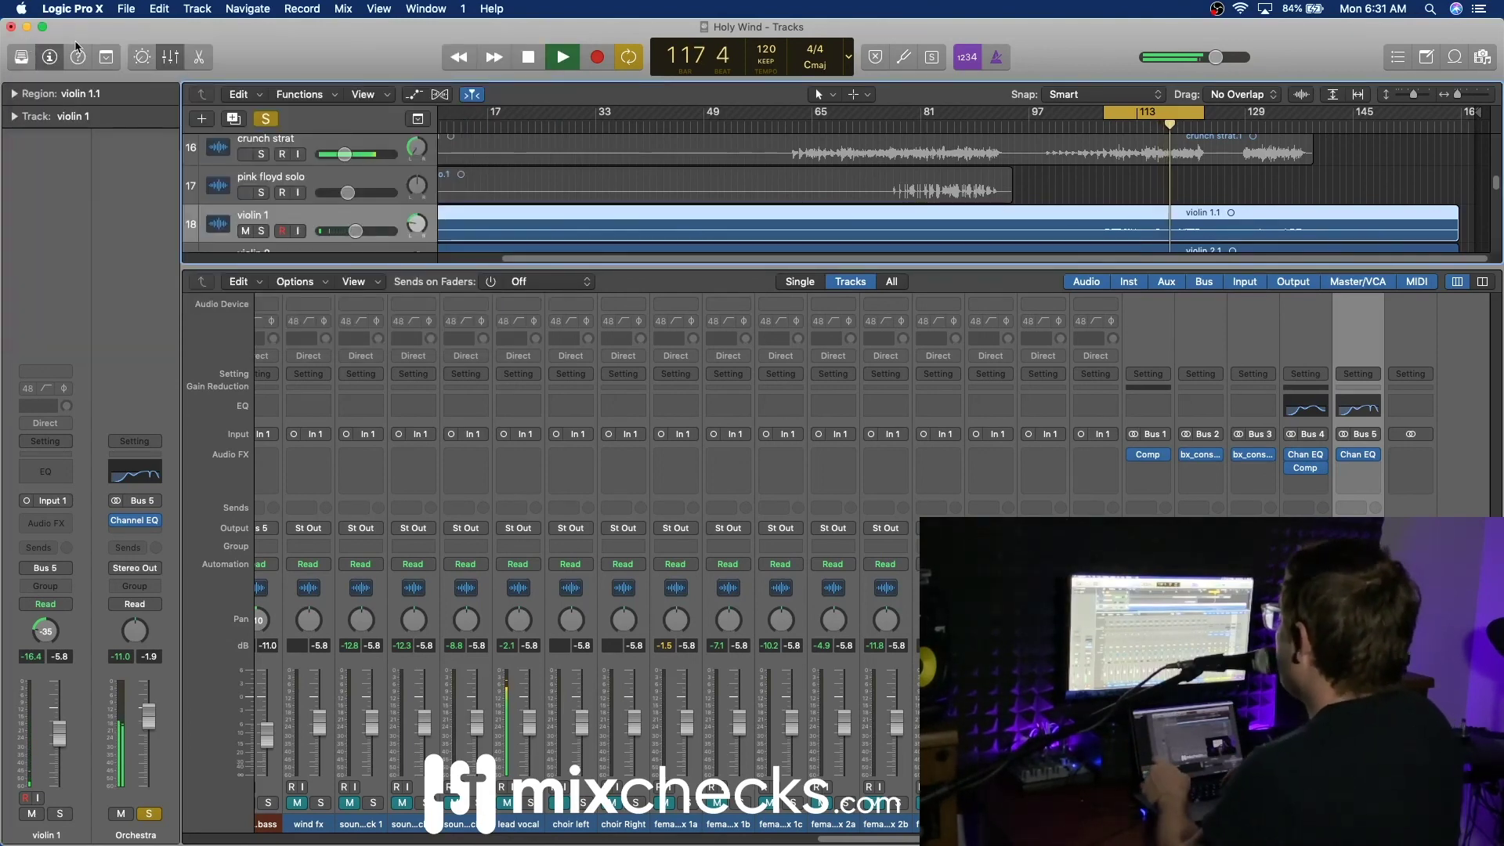
key("space")
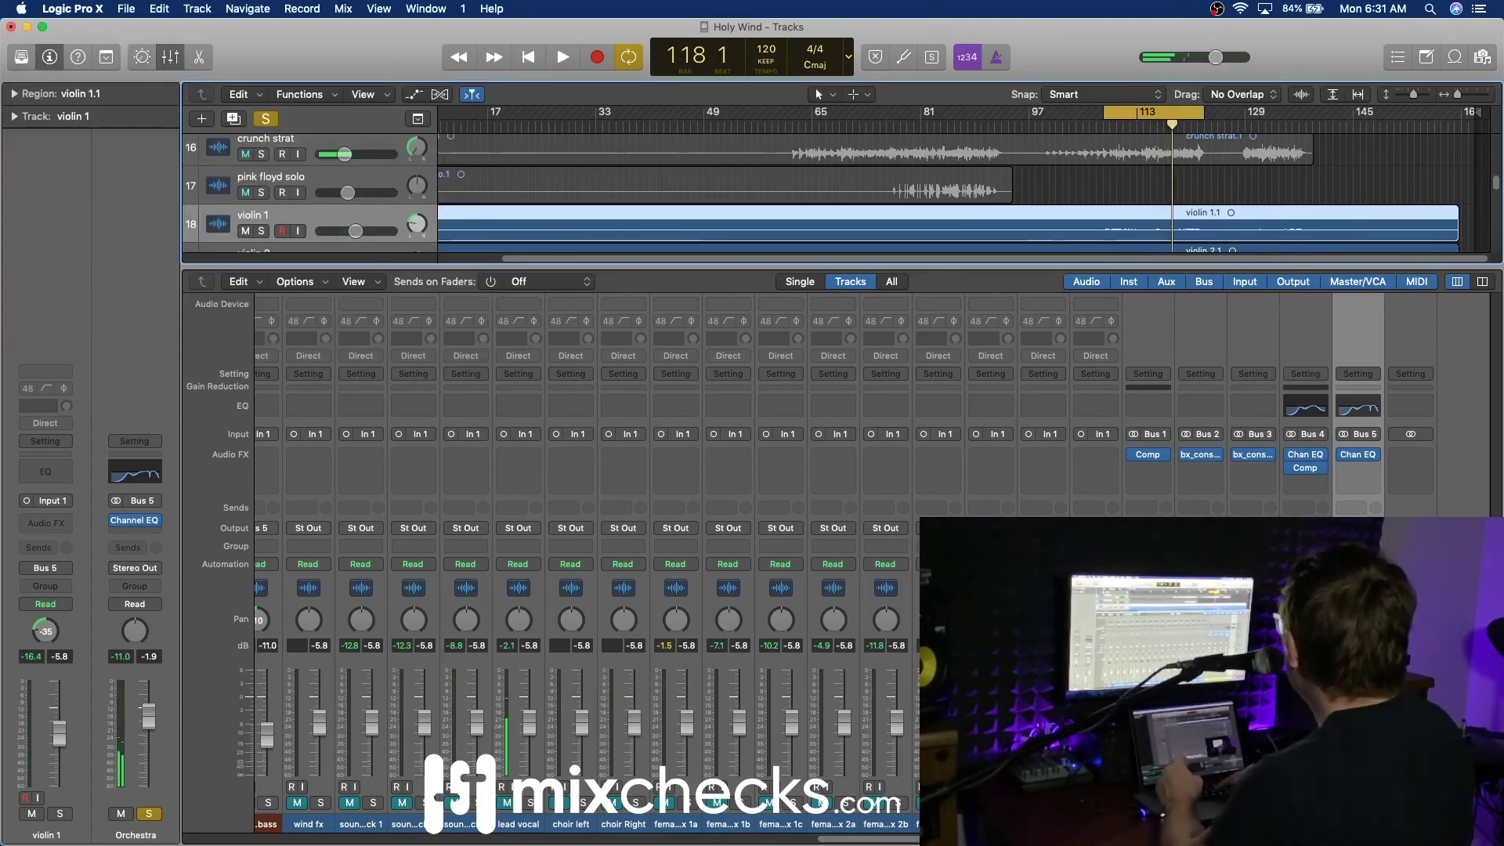
Step: Insert a Vintage VCA Compressor on the Orchestra bus with auto gain and auto release off, a slower attack and a 3.9:1 ratio
left_click(1373, 473)
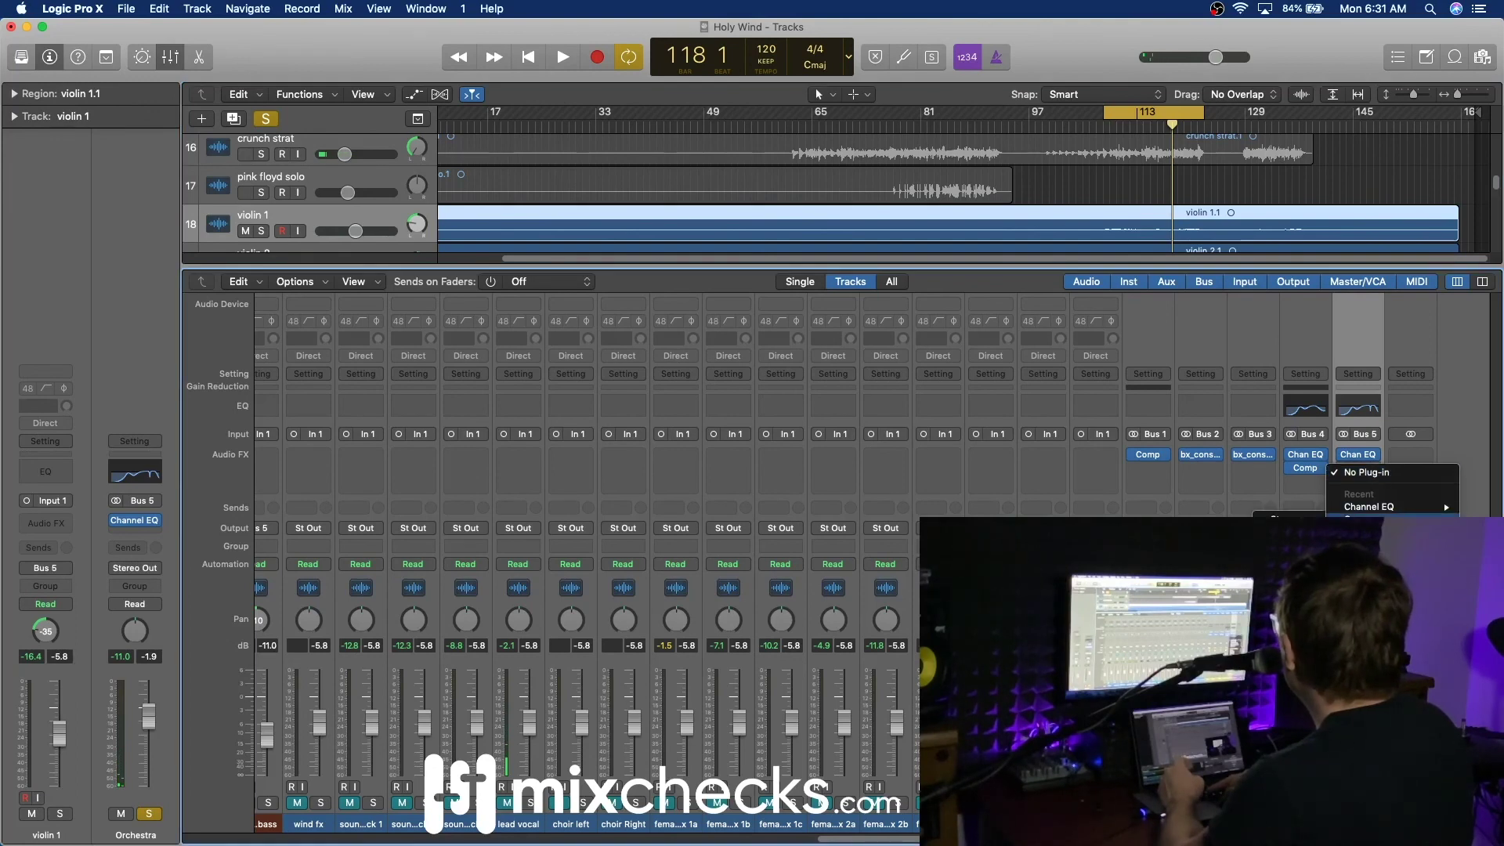
left_click(1379, 521)
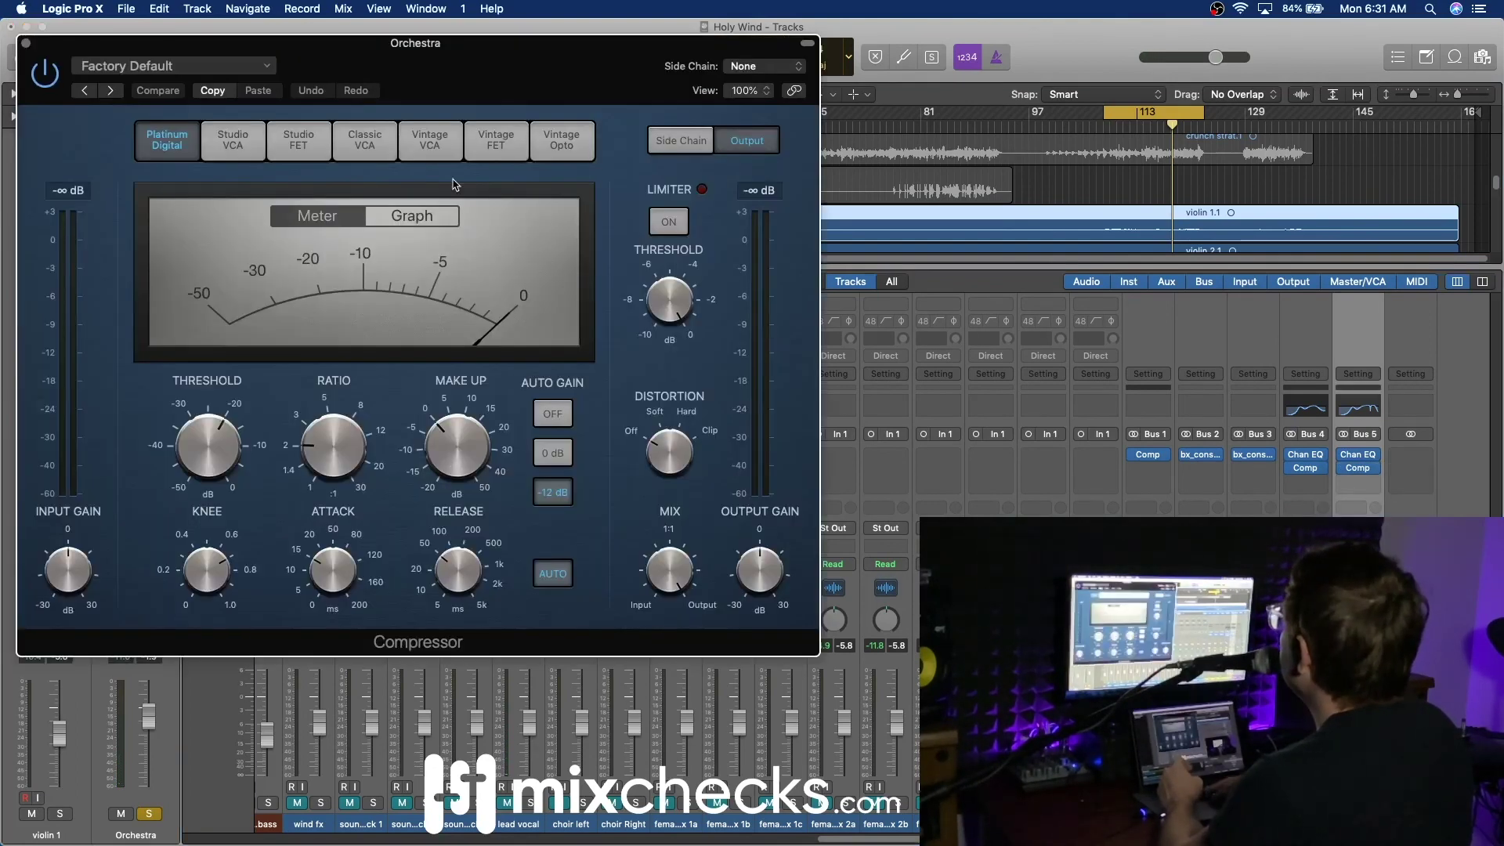
left_click(296, 155)
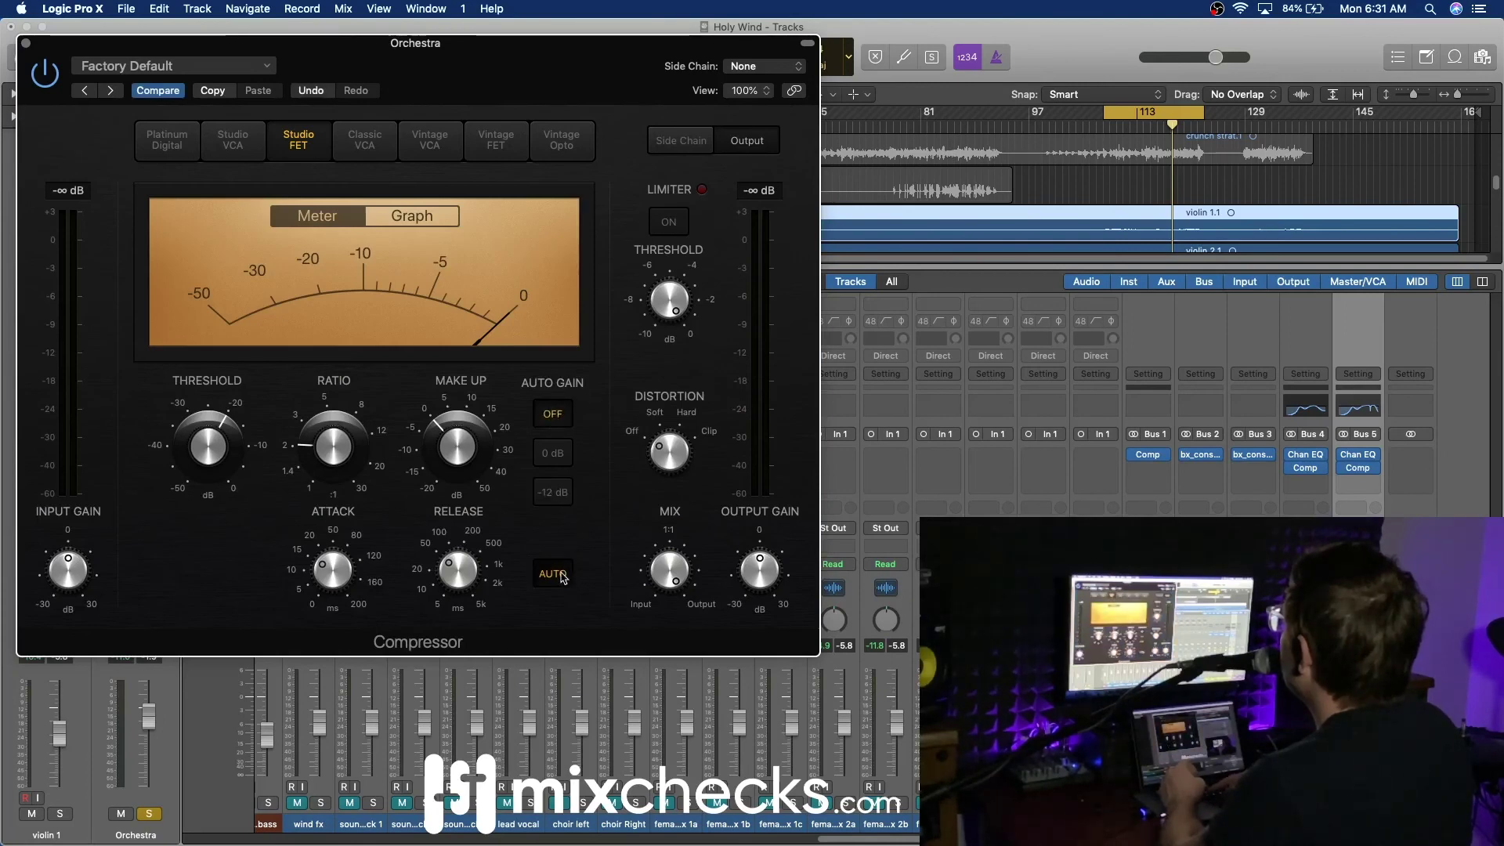
left_click(438, 149)
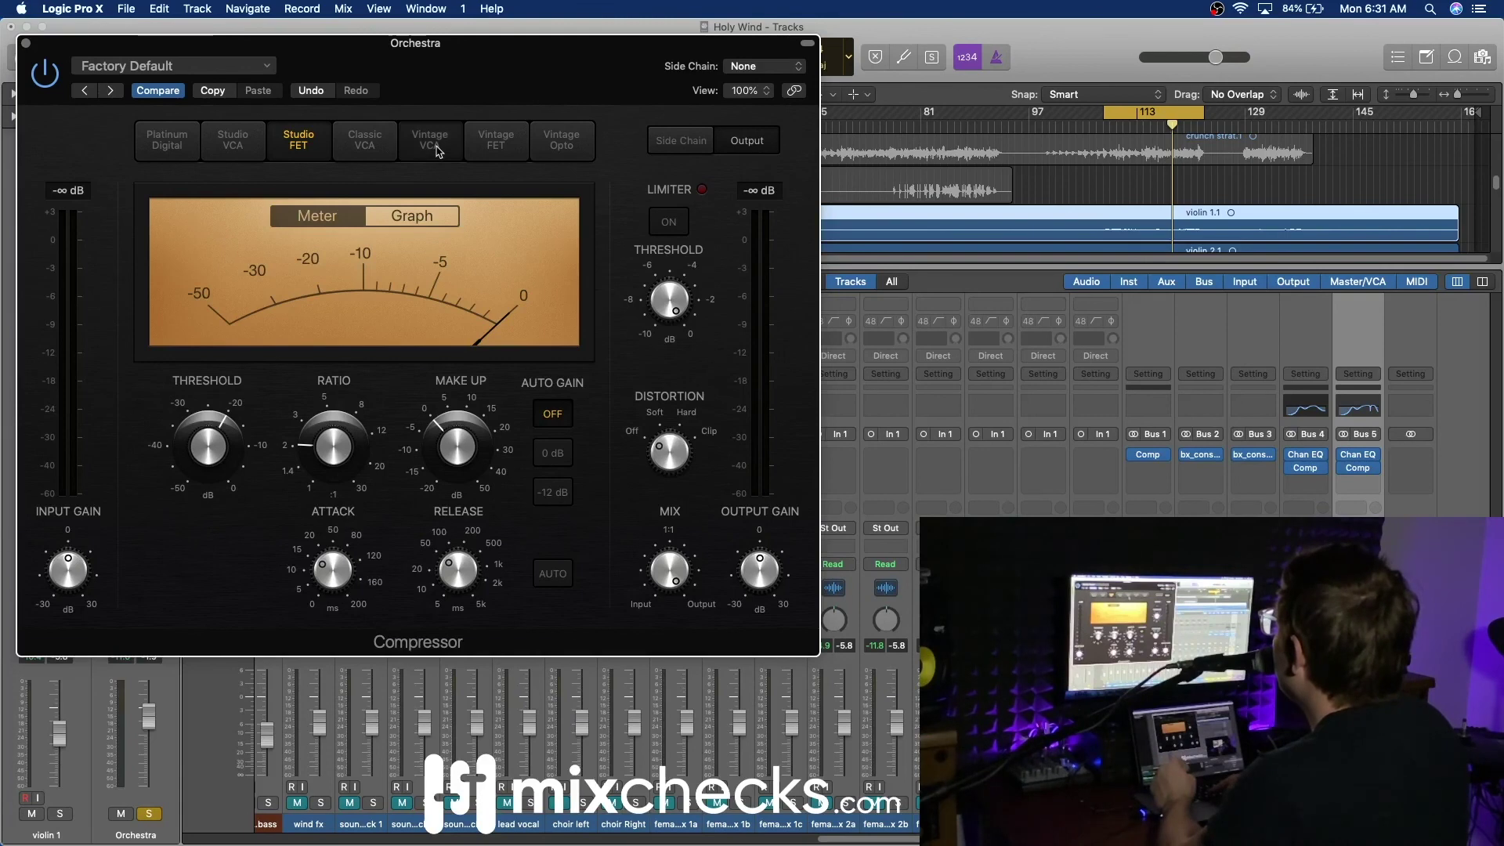
mouse_move(452, 576)
mouse_move(332, 600)
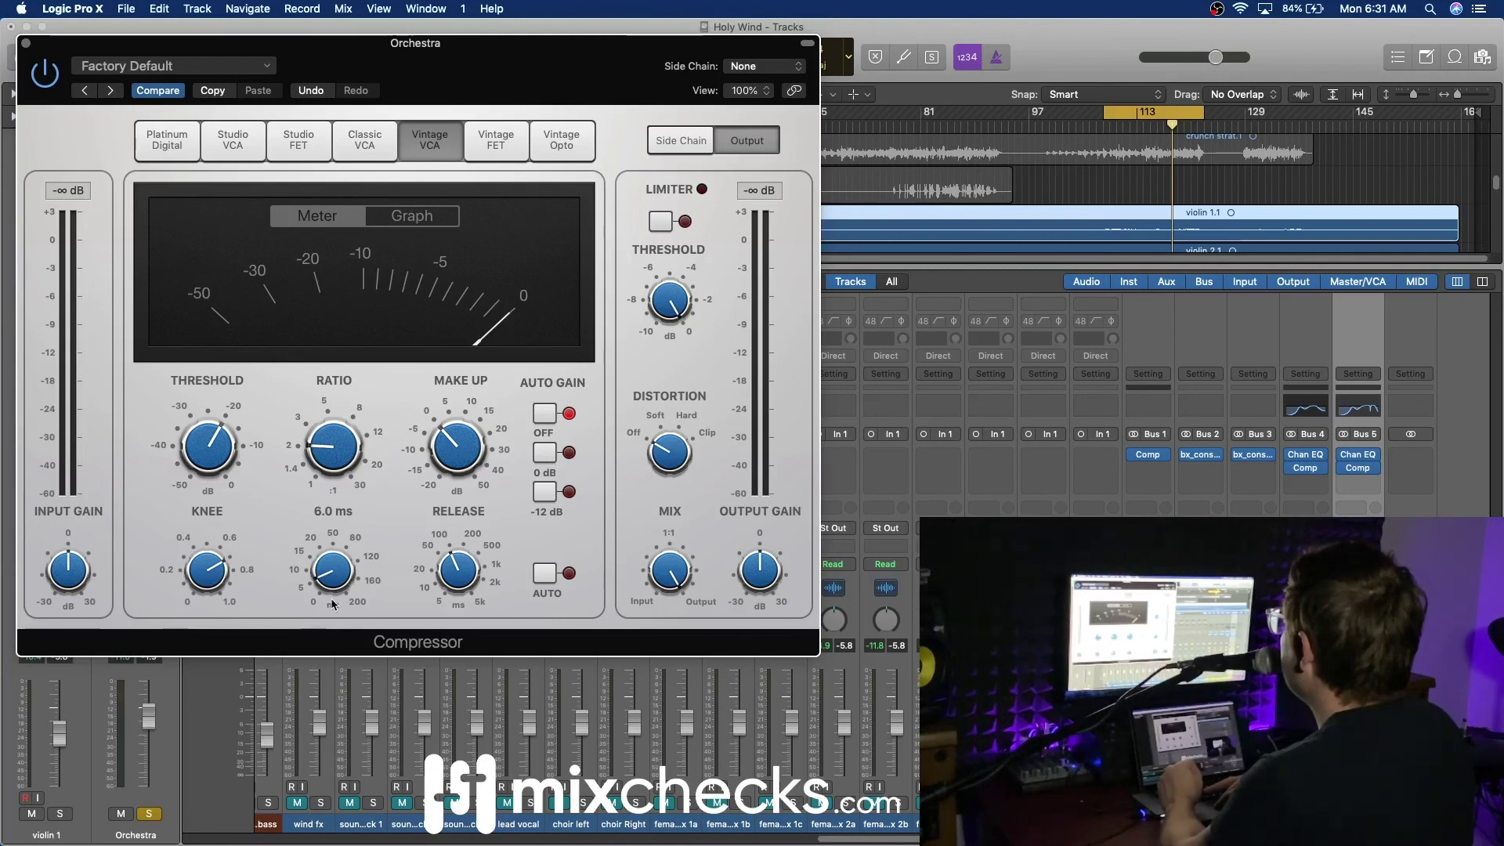
mouse_move(330, 446)
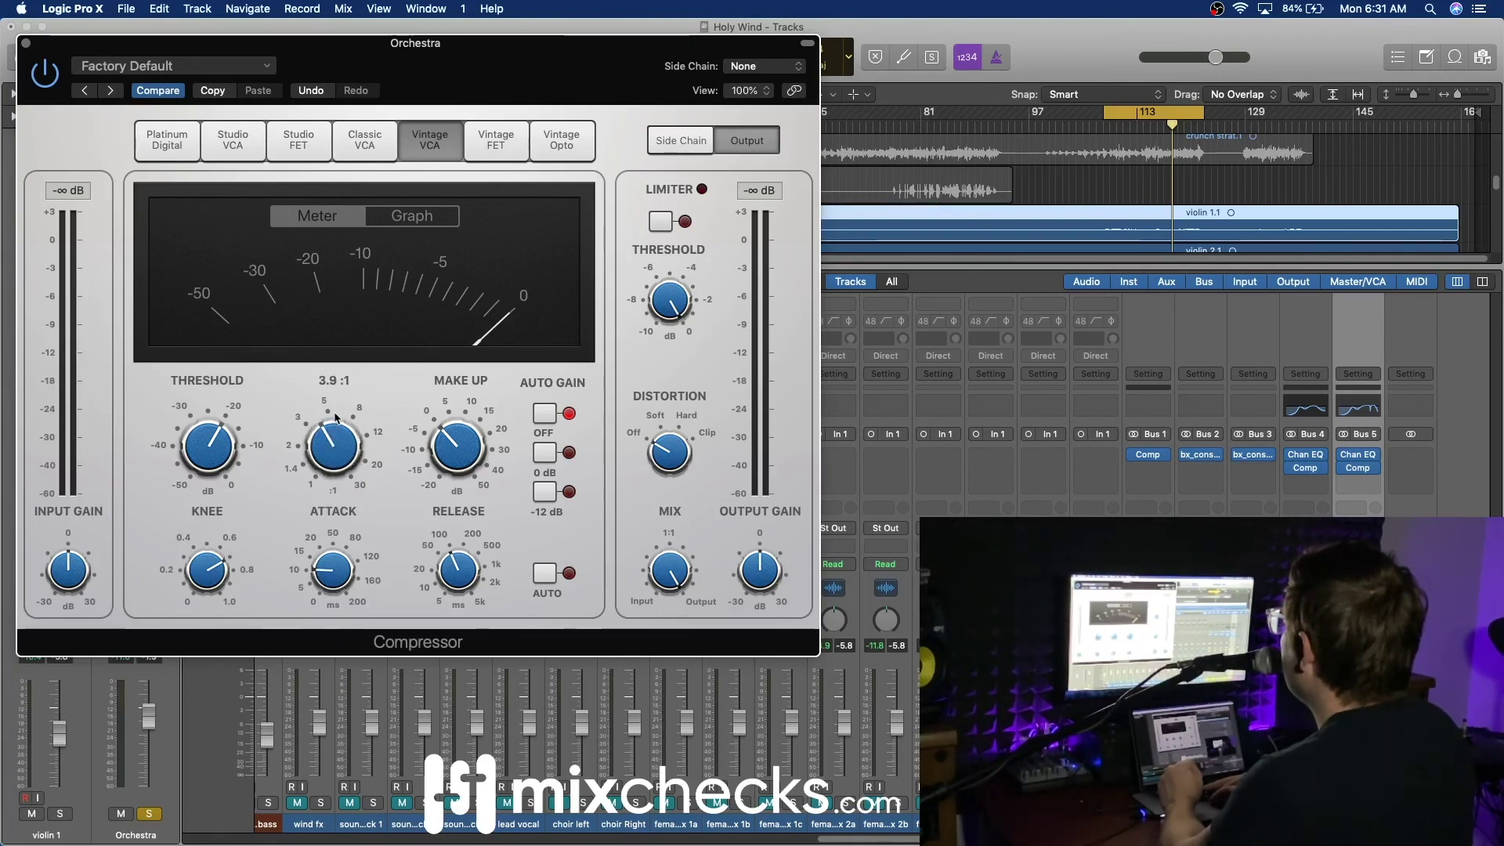
Step: Play the looped strings and set the Orchestra compressor's threshold to -29.5 dB
key("space")
mouse_move(271, 453)
left_click_drag(208, 453, 213, 492)
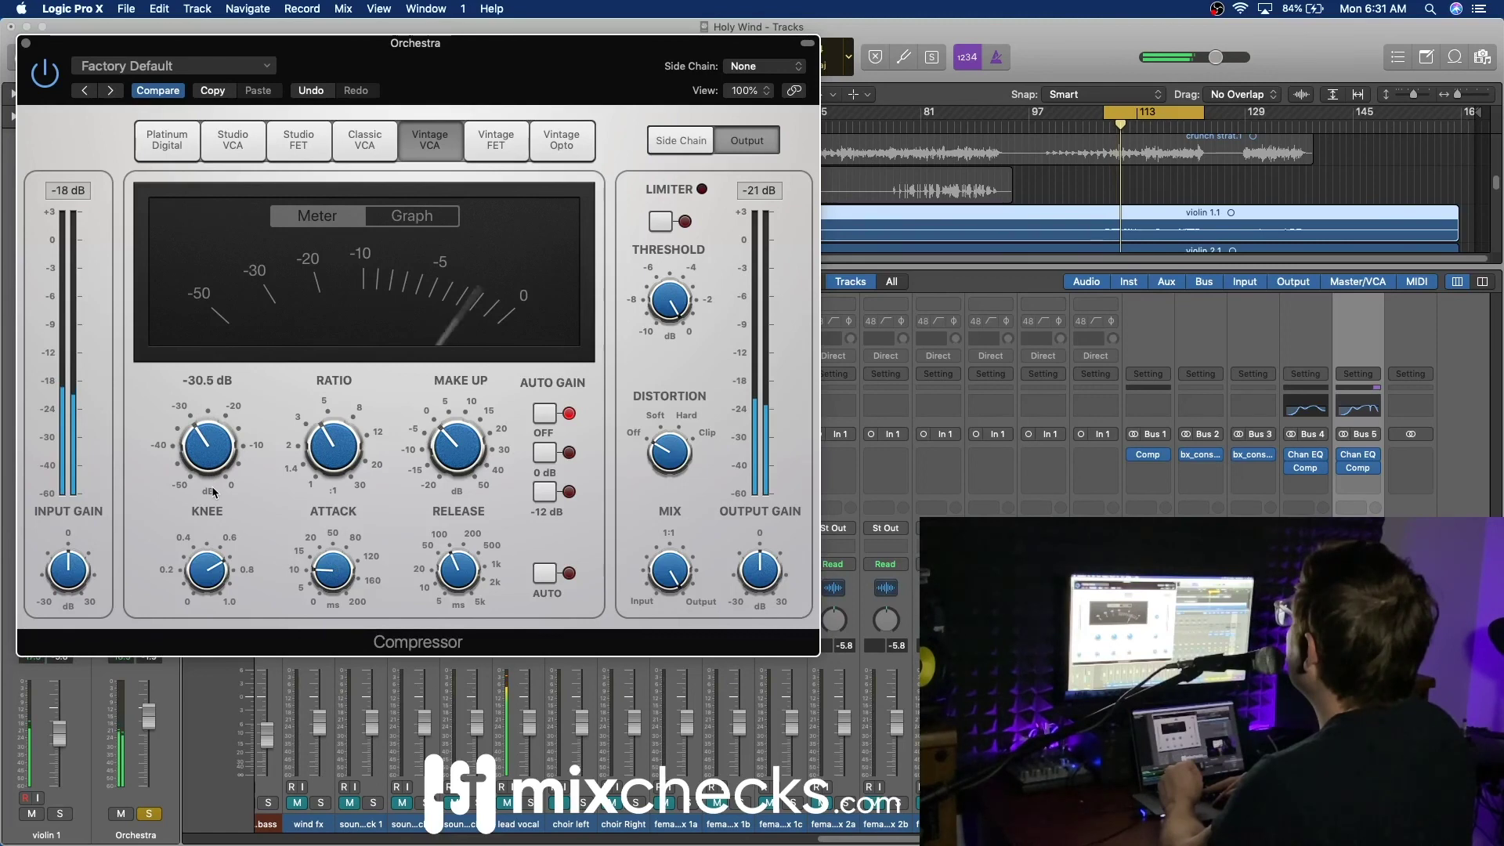
scroll(218, 460, "up", 1)
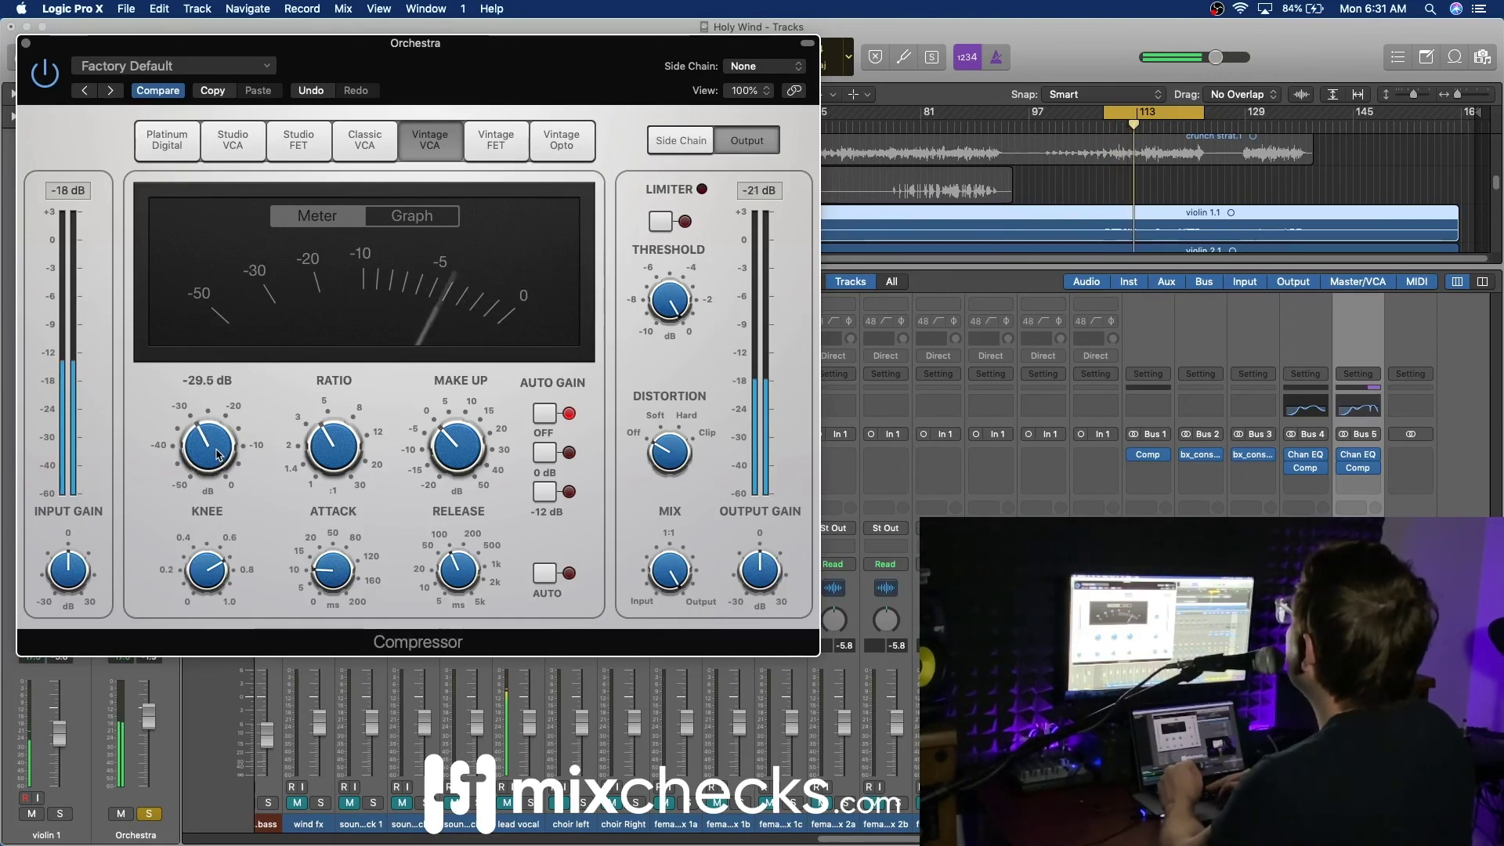
Step: Close the Orchestra compressor, stop playback and take the Orchestra bus out of solo
left_click(26, 44)
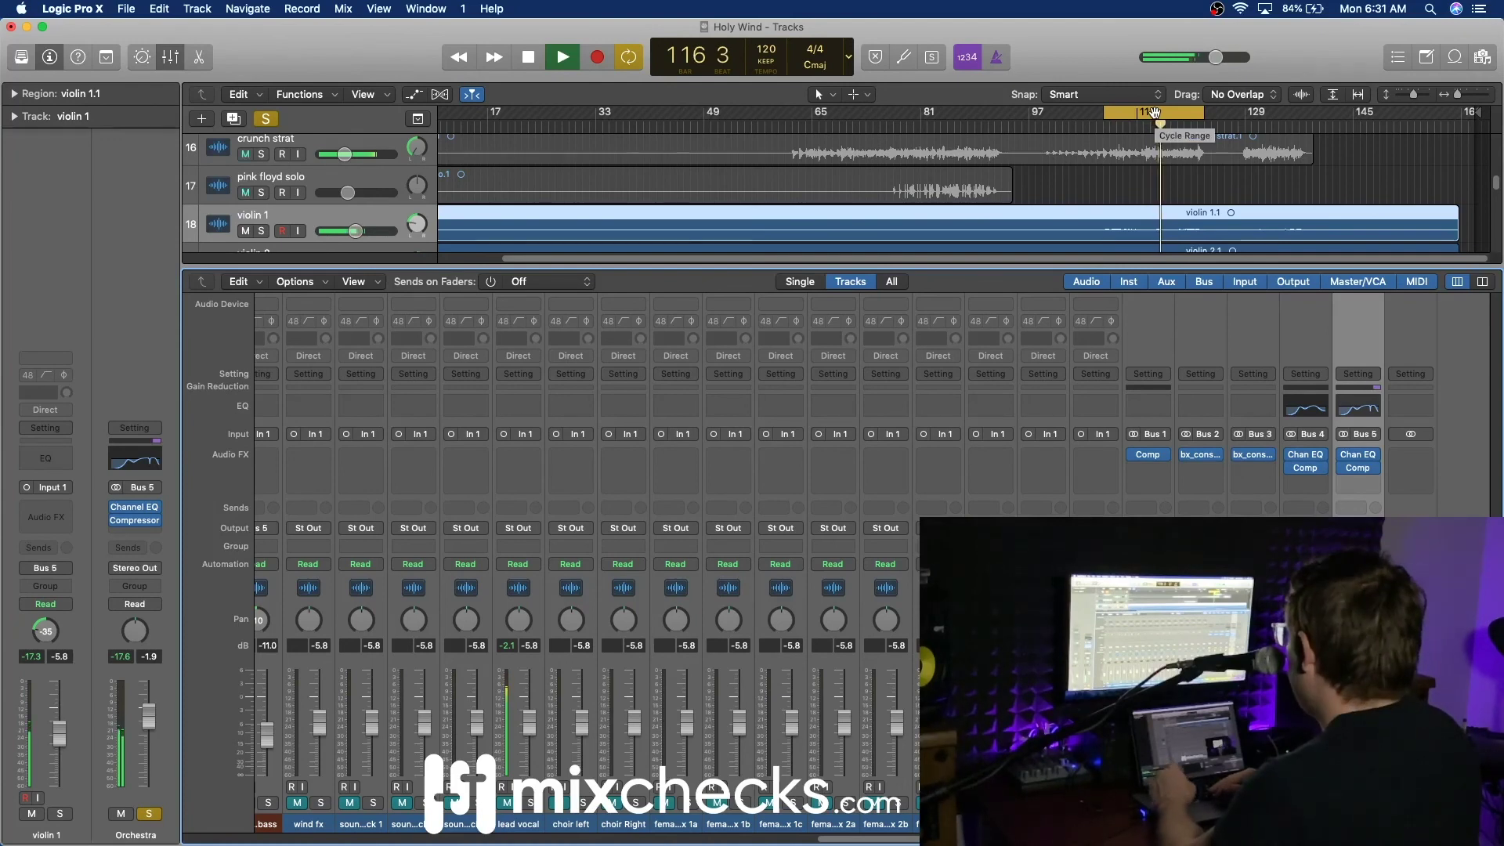
key("x")
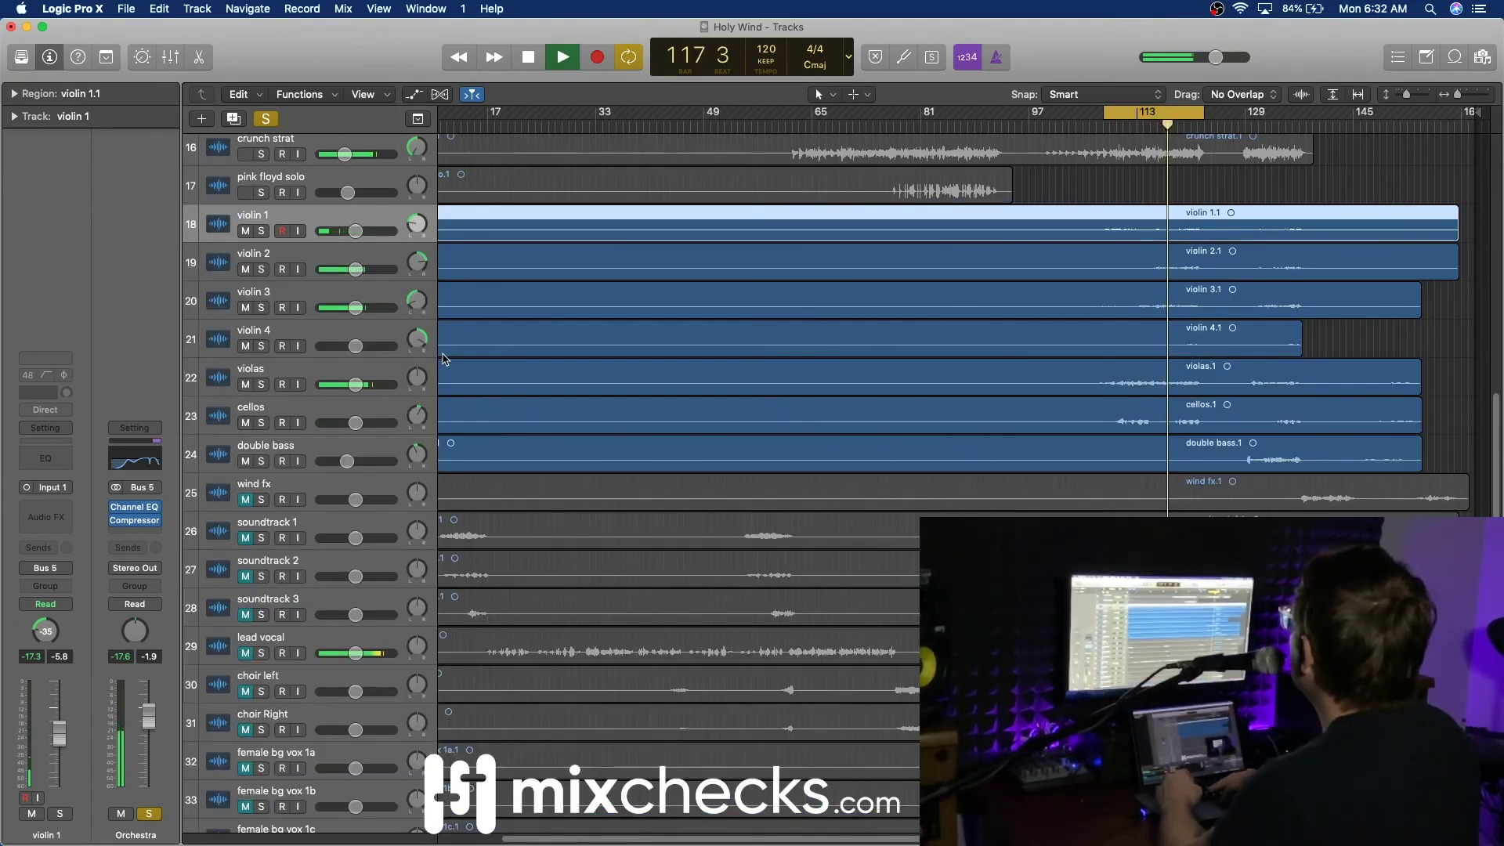
key("x")
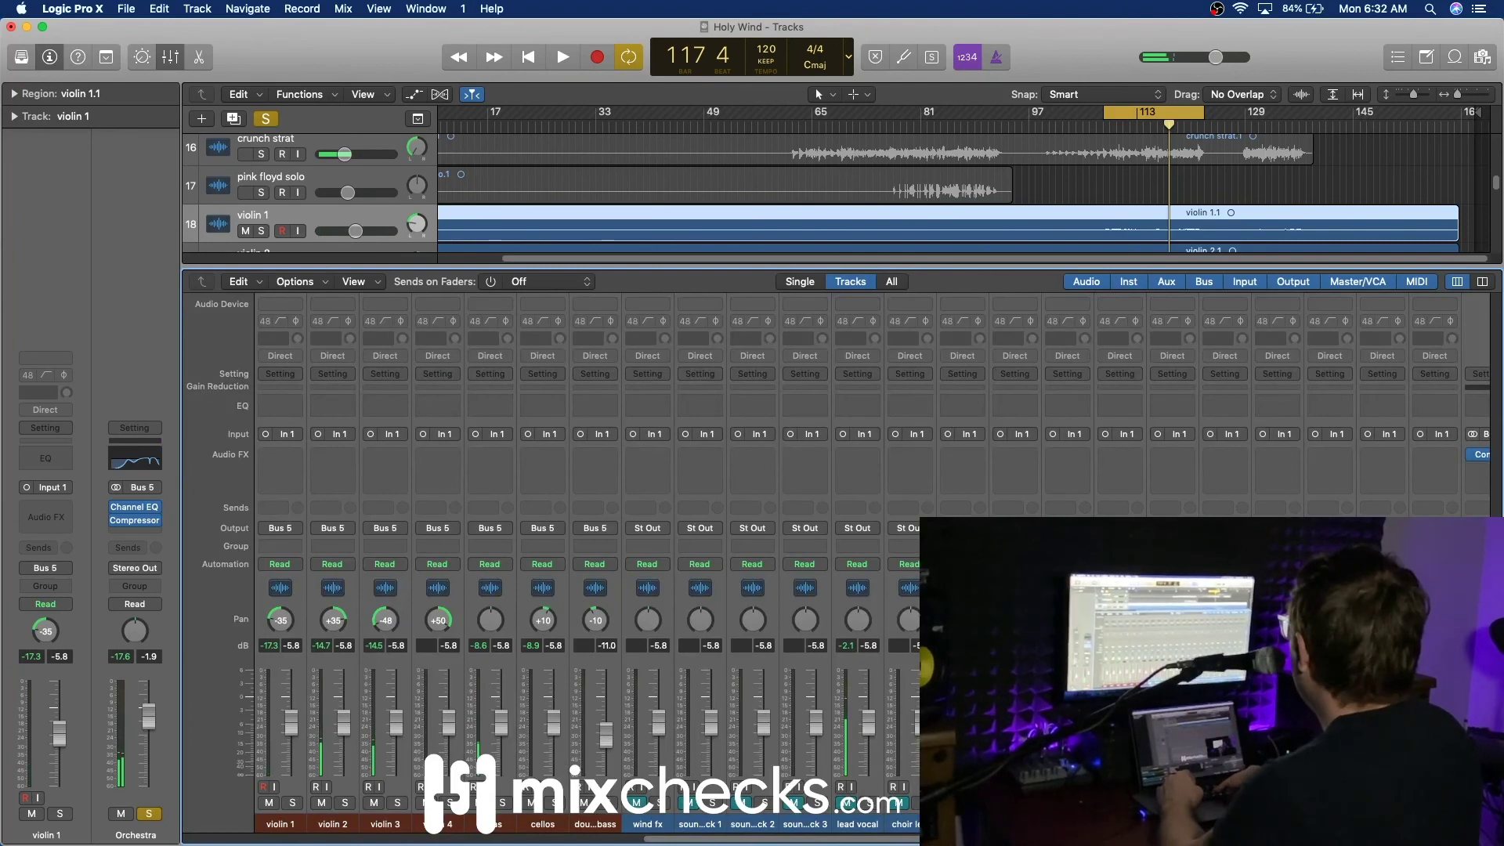
scroll(846, 549, "right", 10)
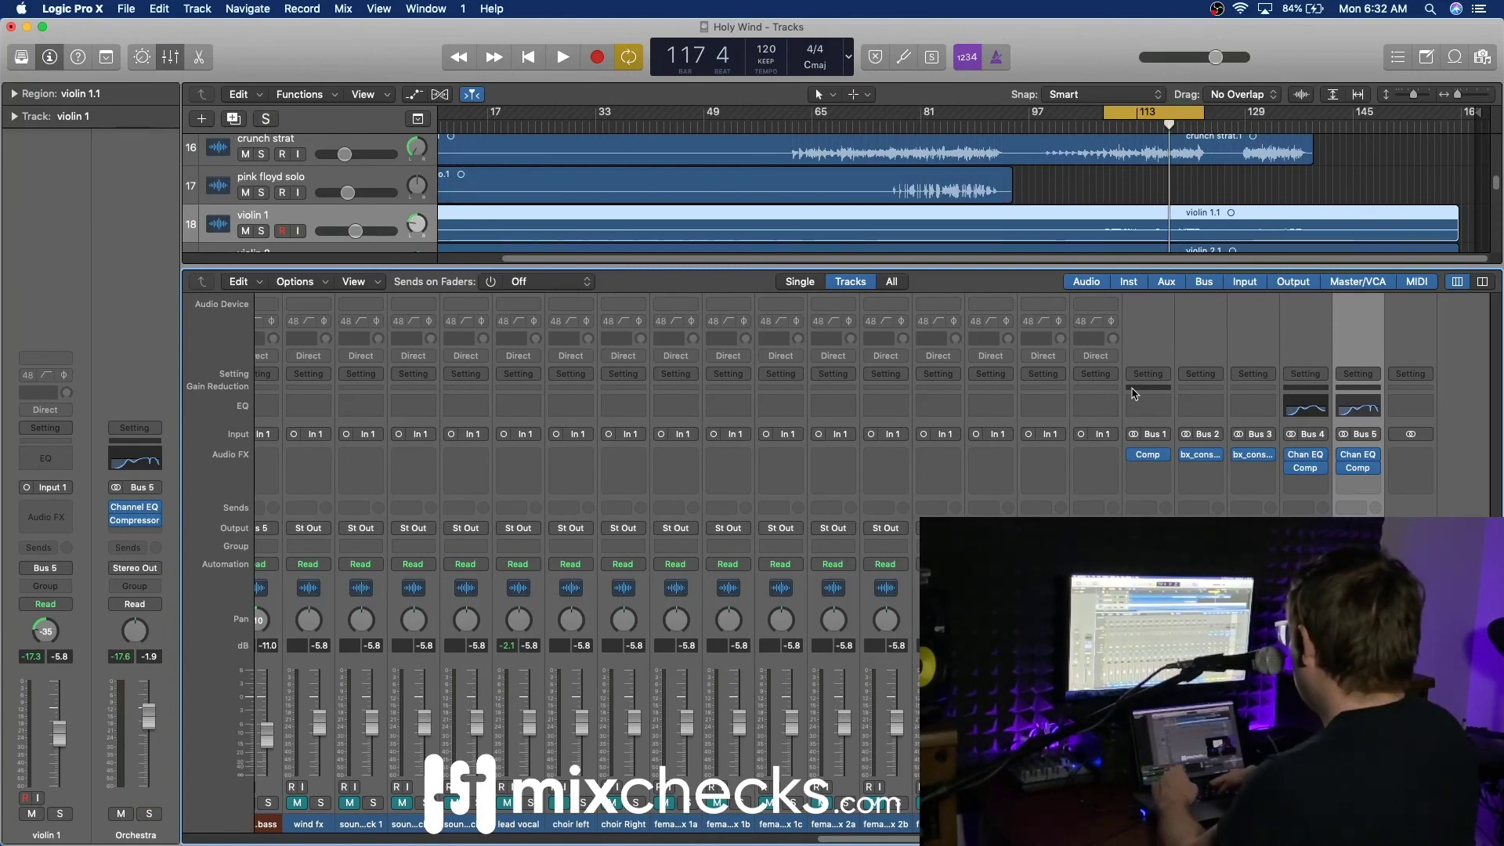
Step: Play the looped section with the full mix and lower the Orchestra bus volume to -5.1 dB
key("x")
key("space")
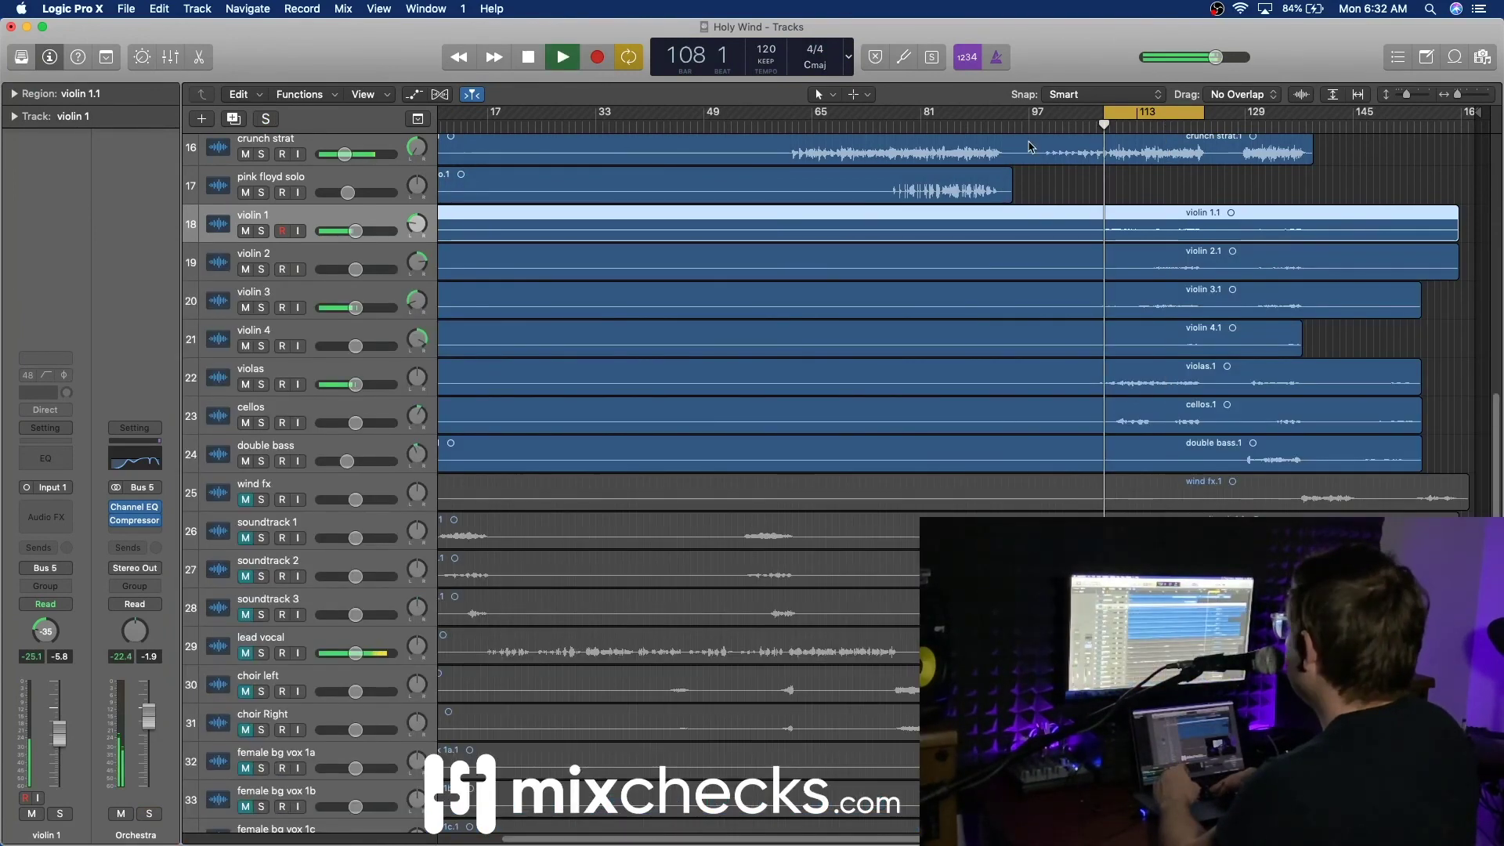
key("x")
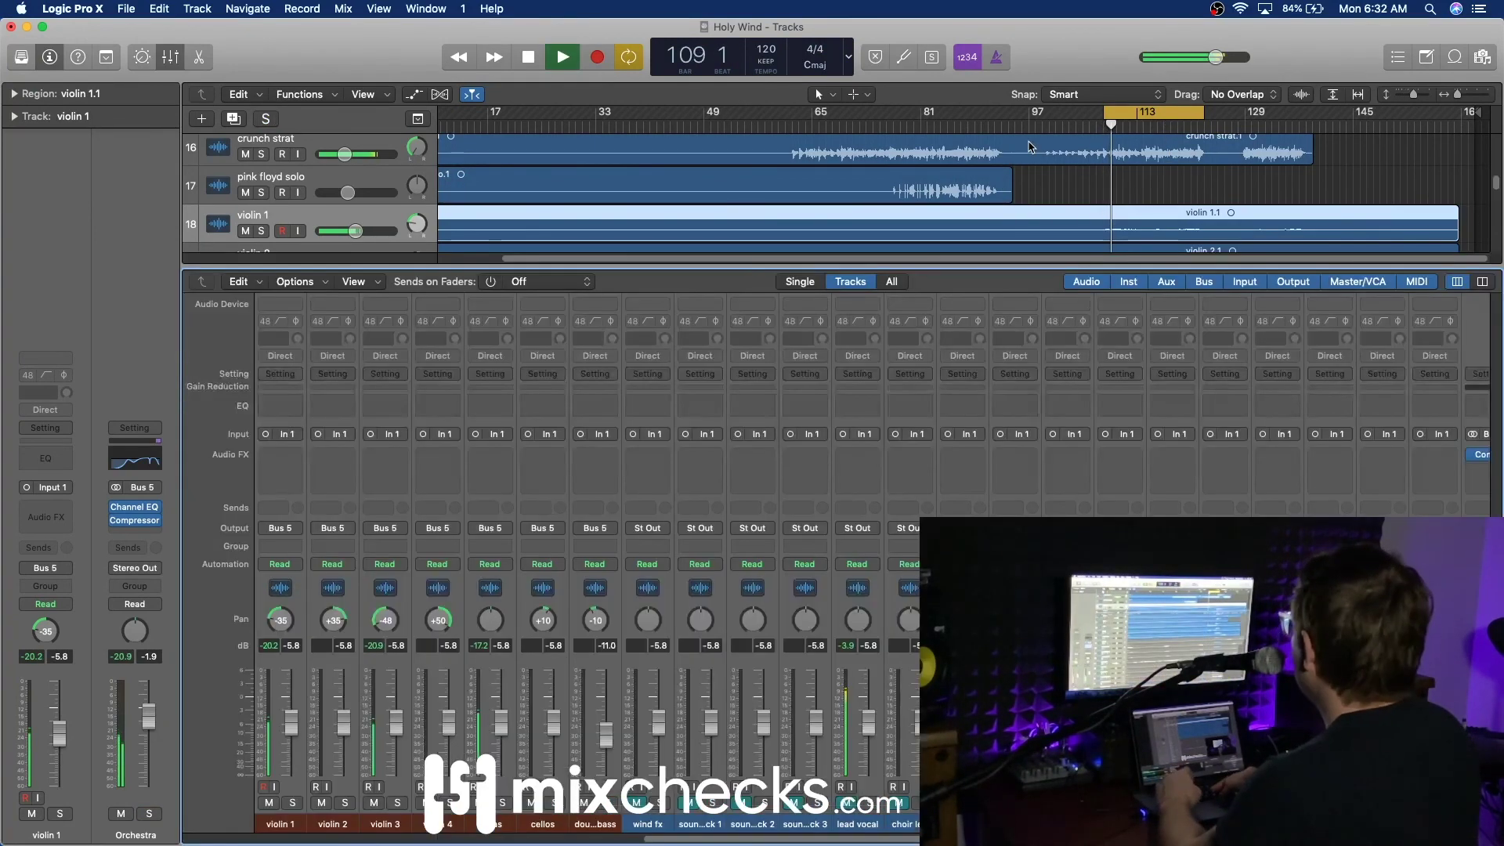
scroll(588, 548, "right", 5)
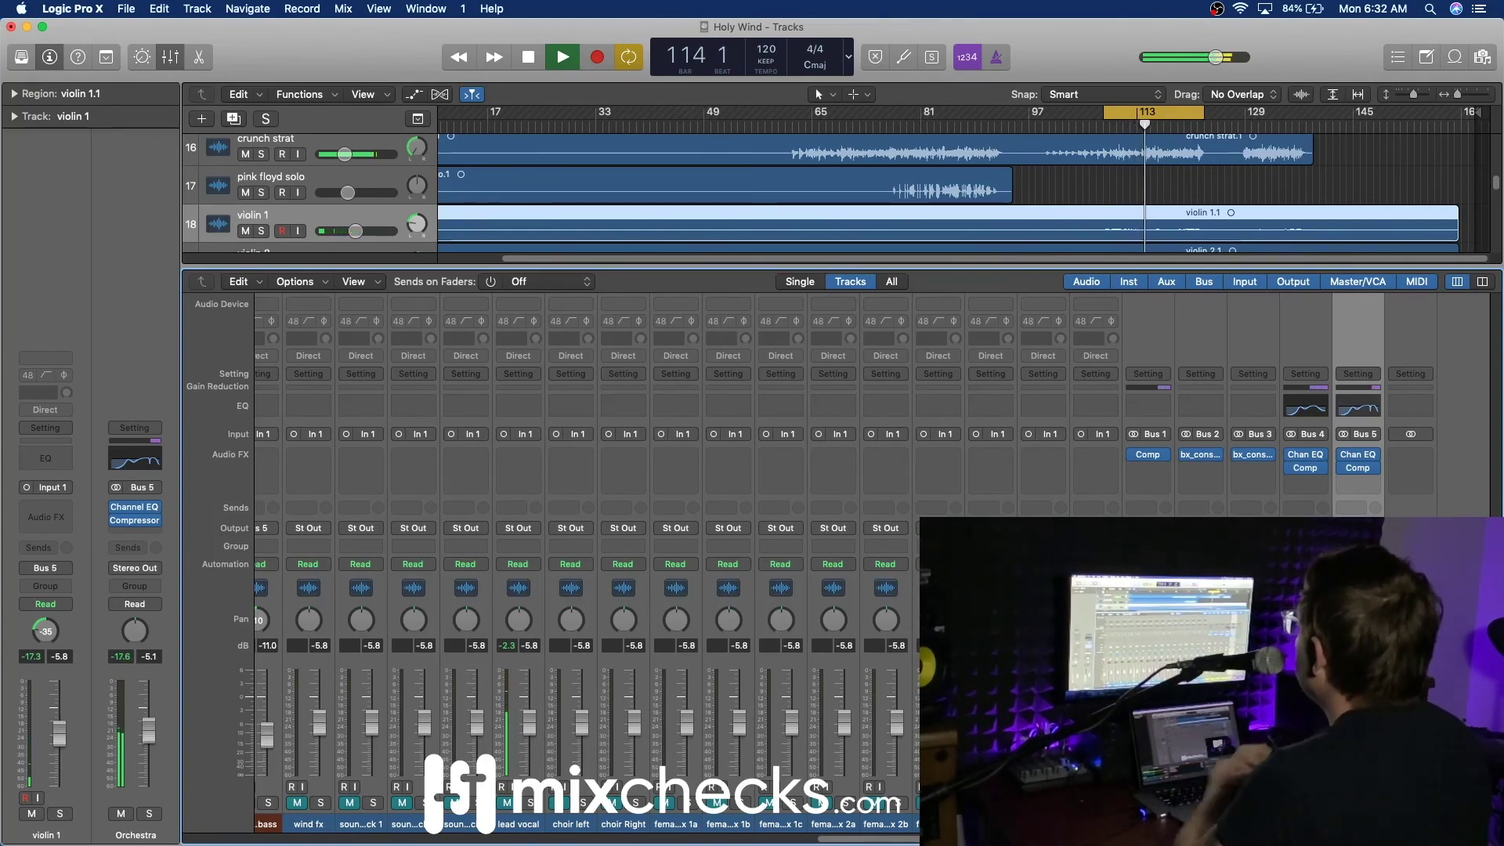
key("x")
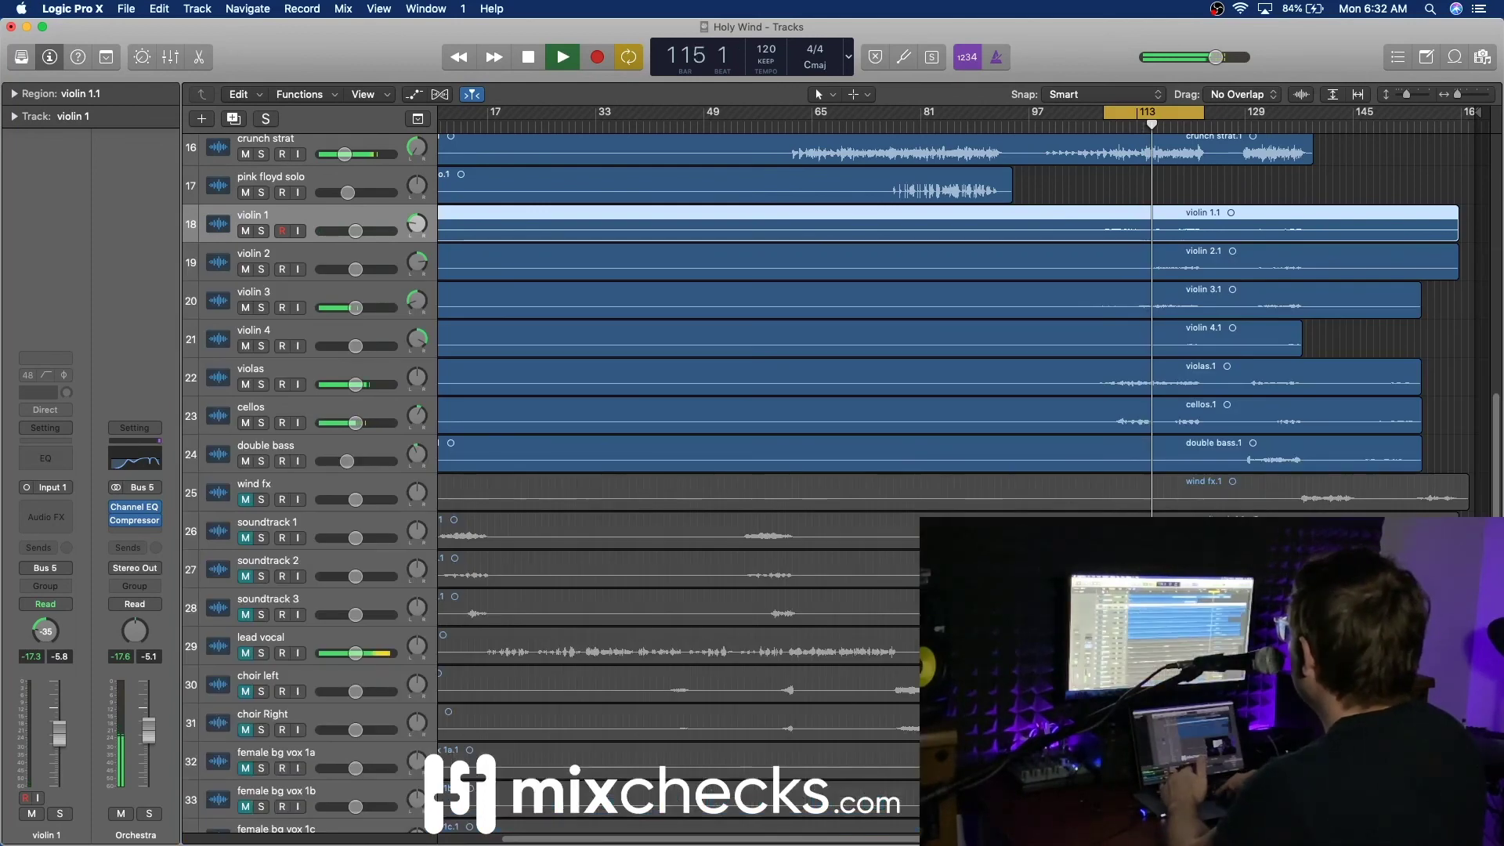
Step: Turn off cycle playback and let the song play on past the loop to the wind fx section
scroll(1461, 383, "left", 3)
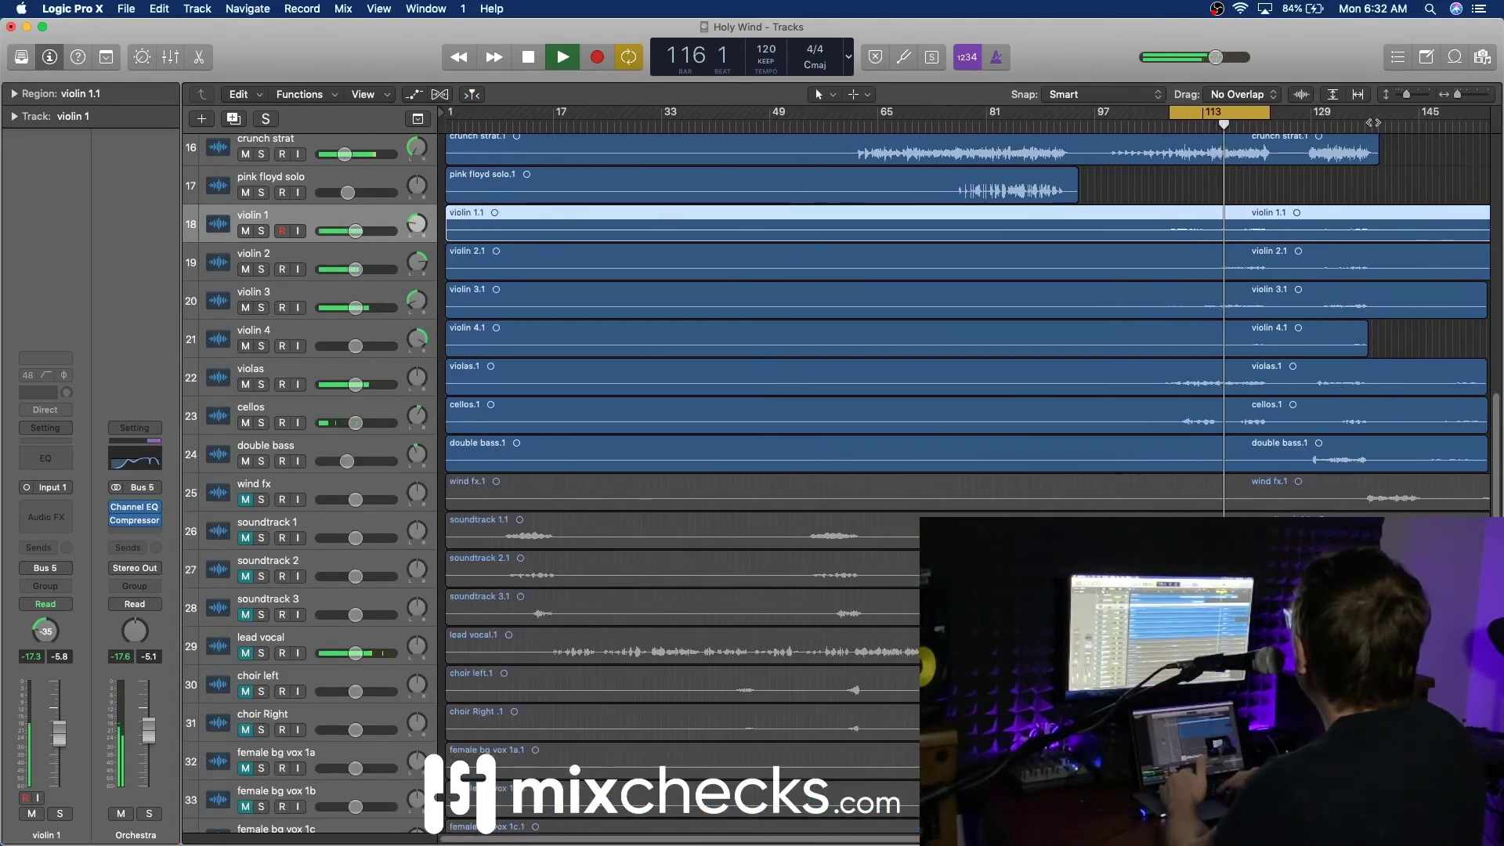
left_click(1320, 118)
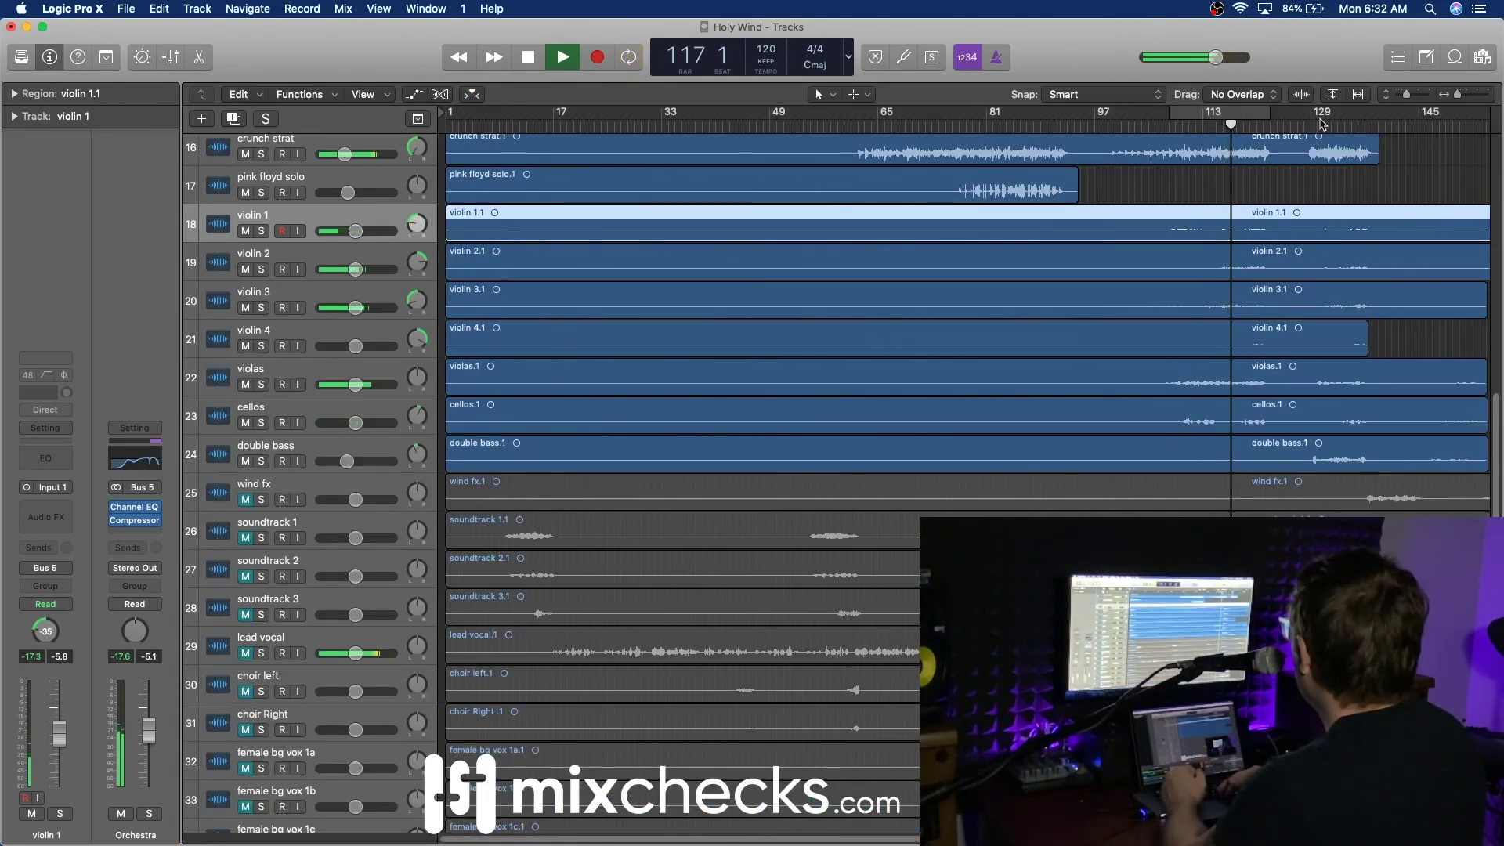
scroll(1192, 276, "right", 2)
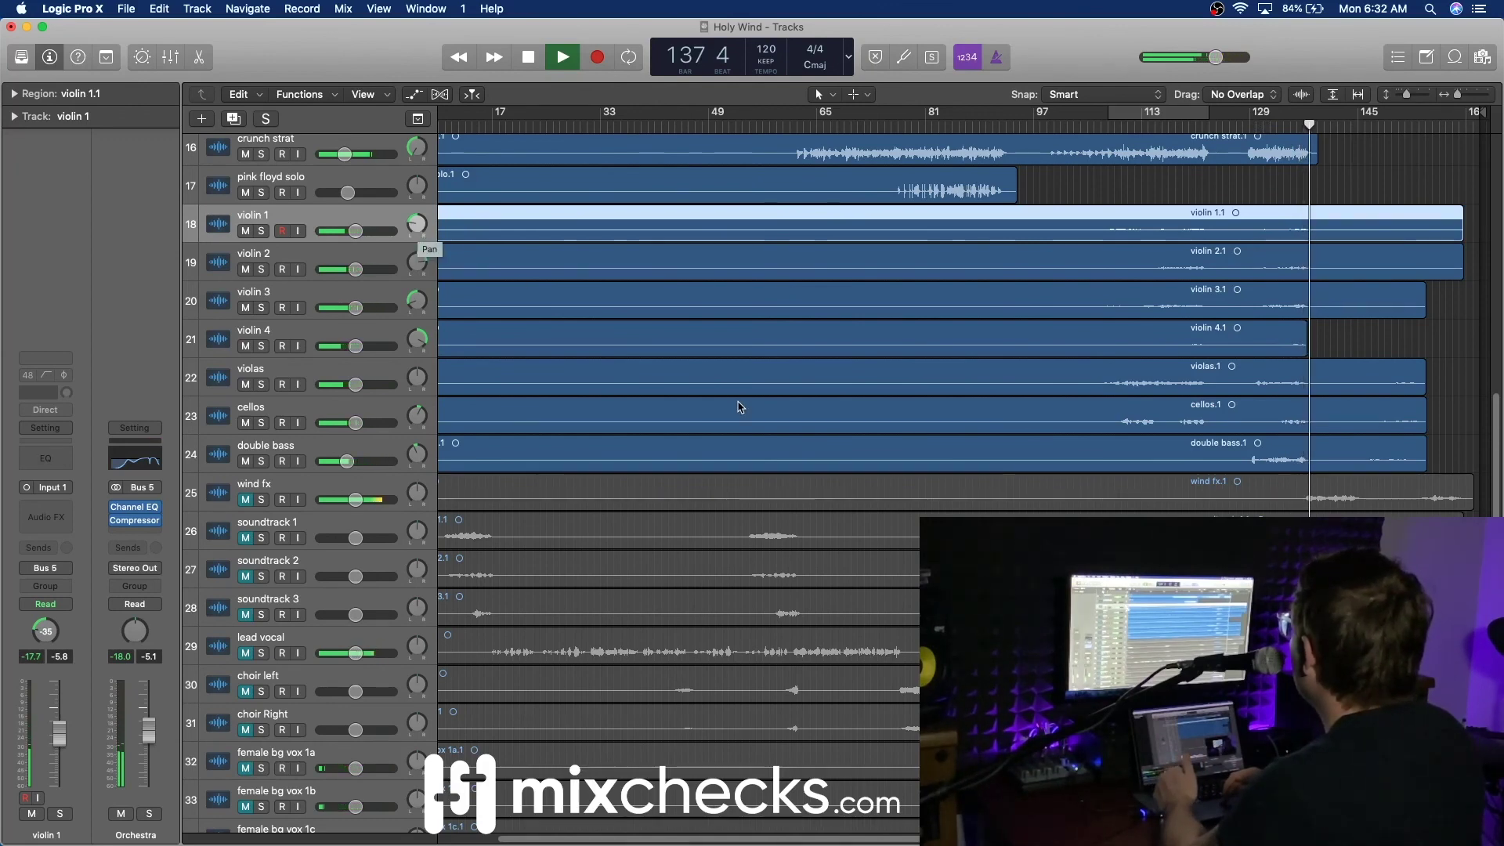
Step: Audition the wind fx track in solo, stop playback and leave the track unmuted and unsoloed
left_click(262, 501)
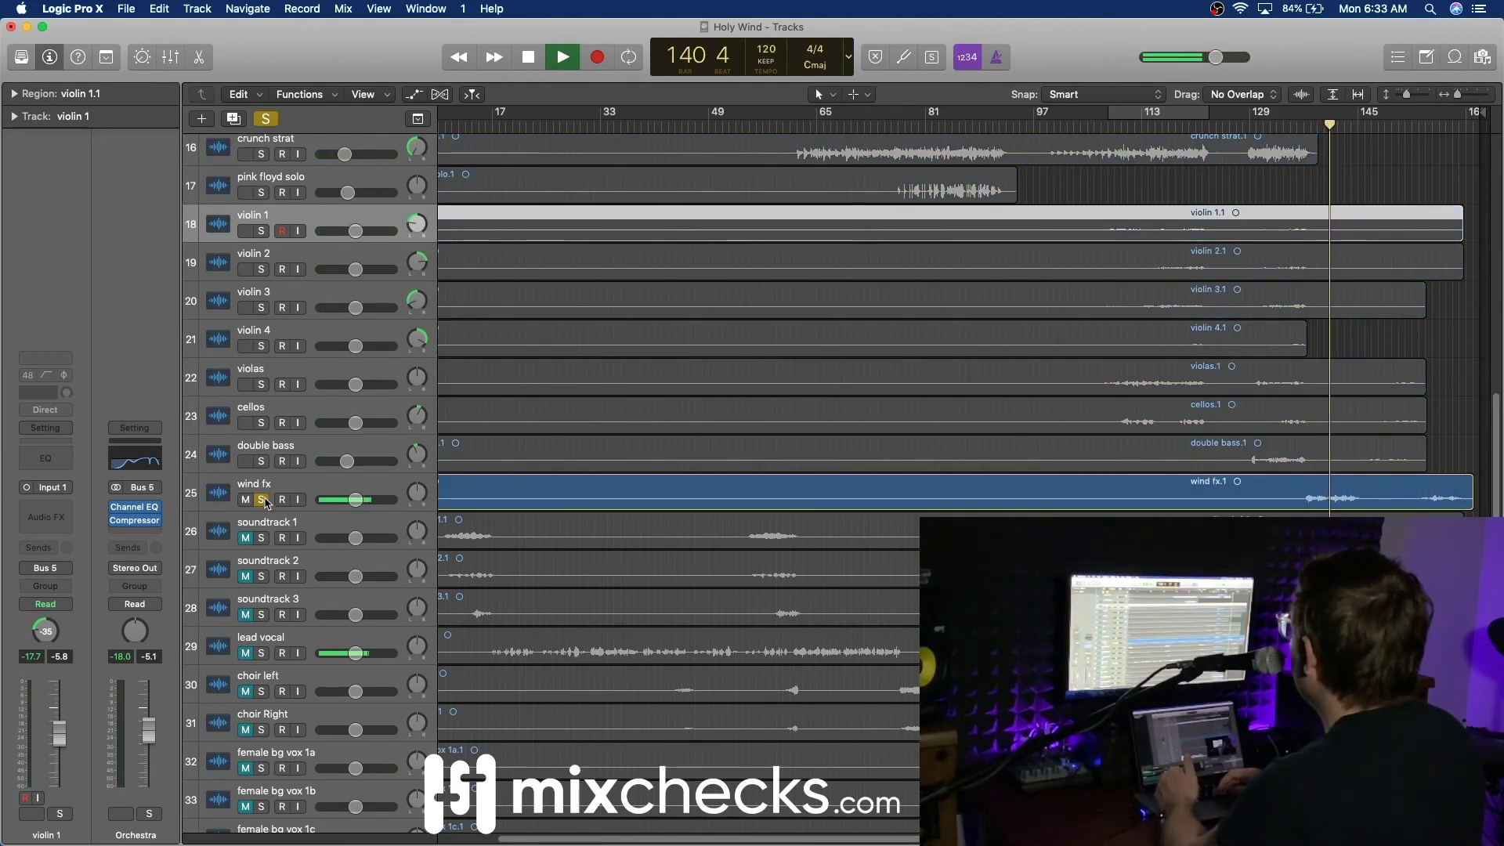
key("space")
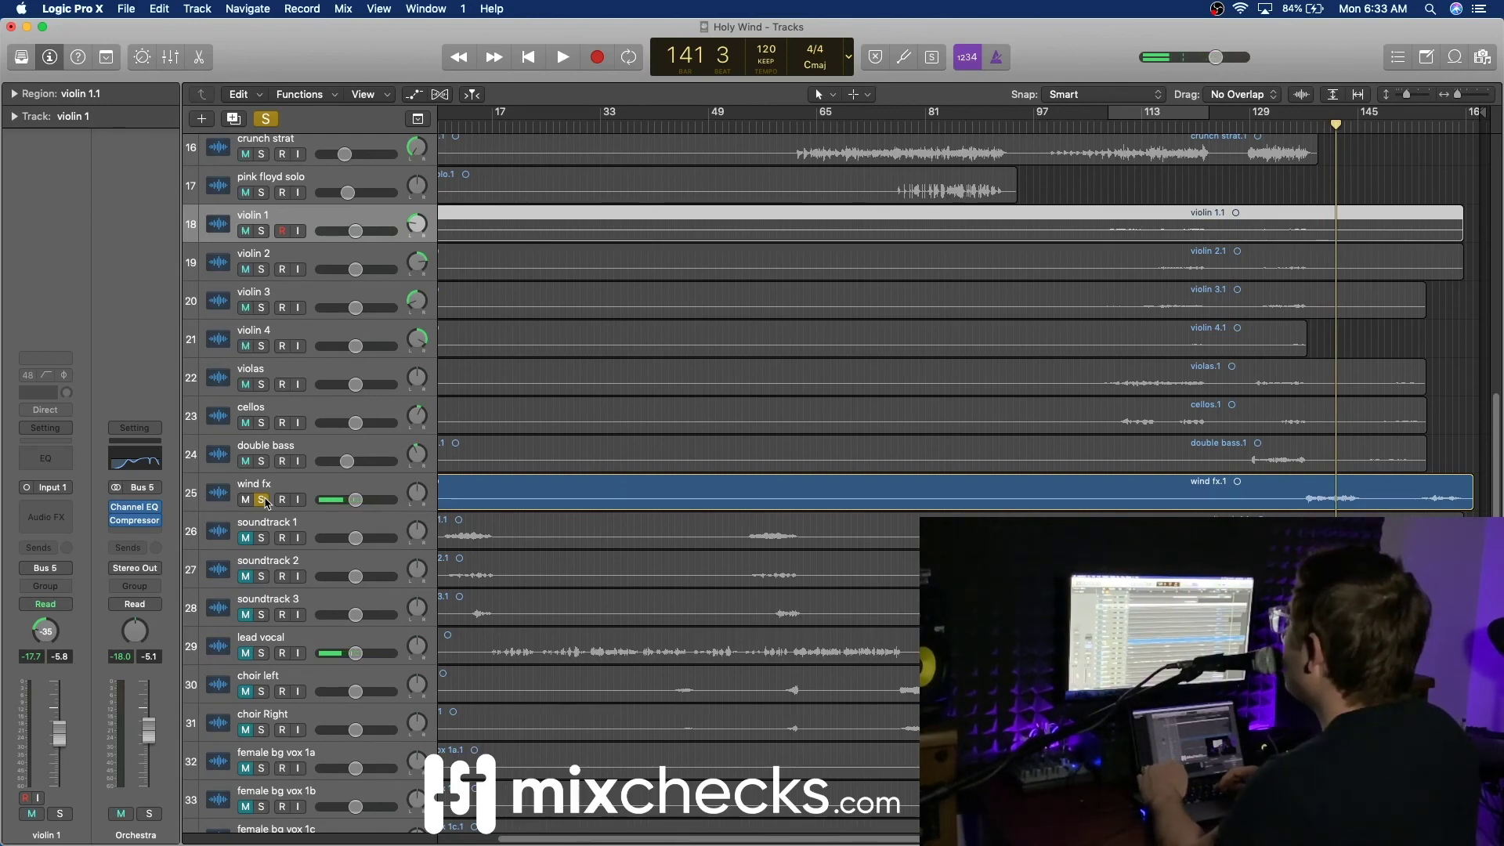
left_click(265, 499)
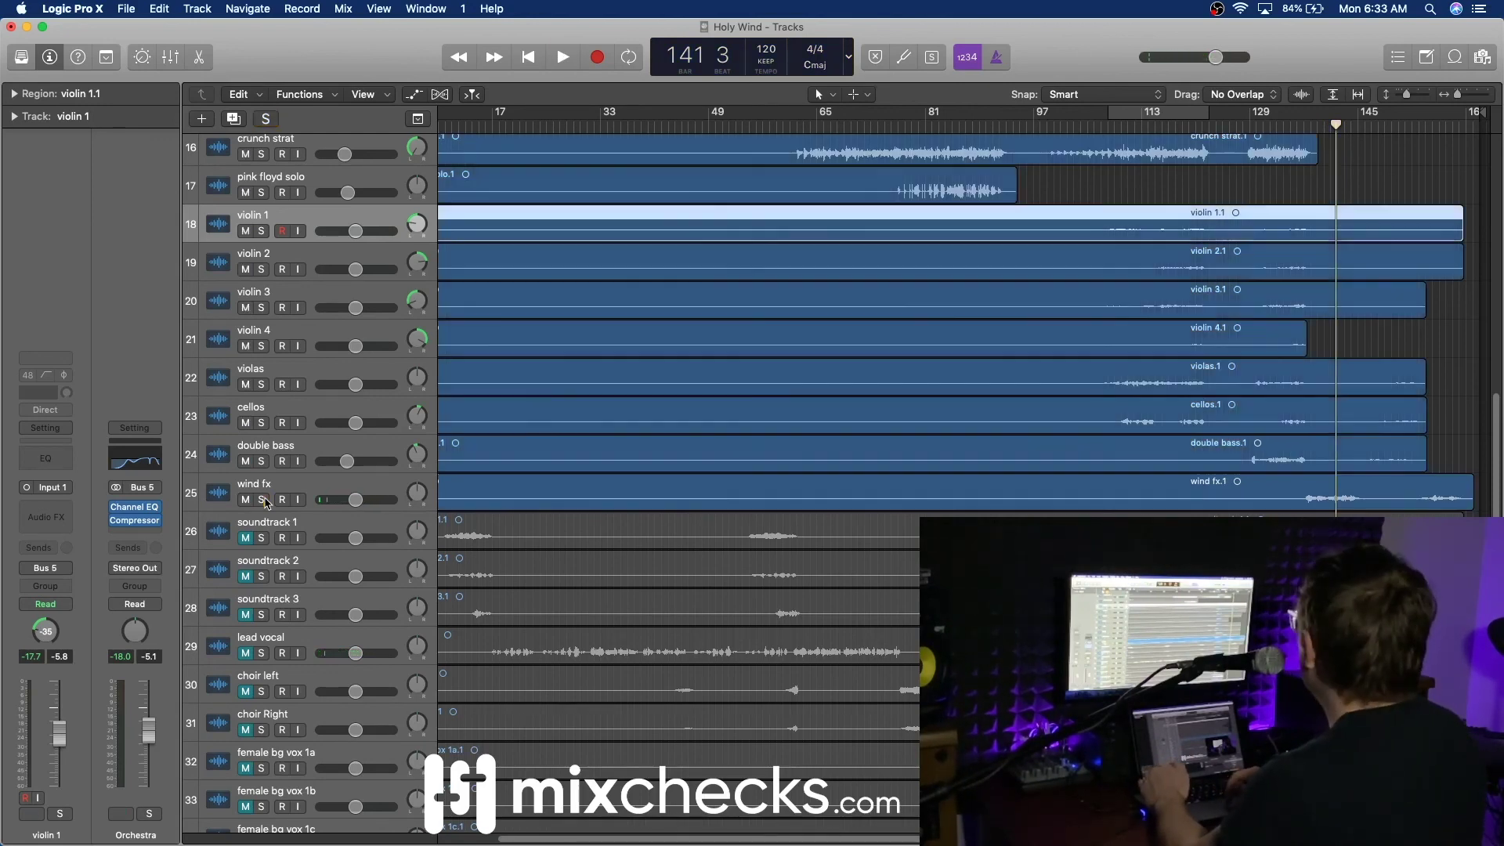
Step: Play the wind fx section in the mix, lower the wind fx track volume to -17.6 dB and stop playback
key("space")
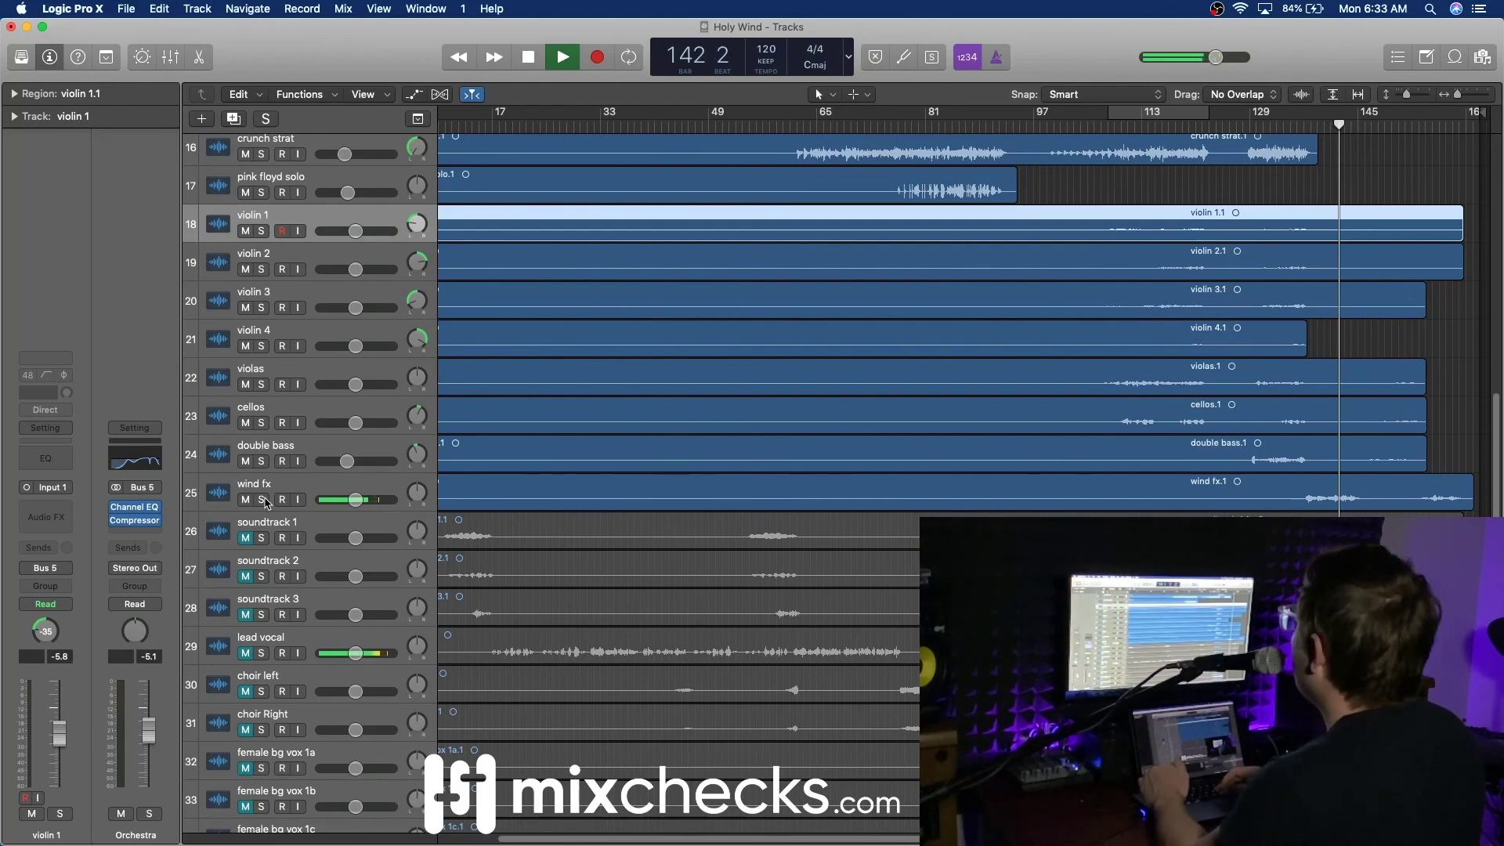
left_click_drag(355, 500, 335, 500)
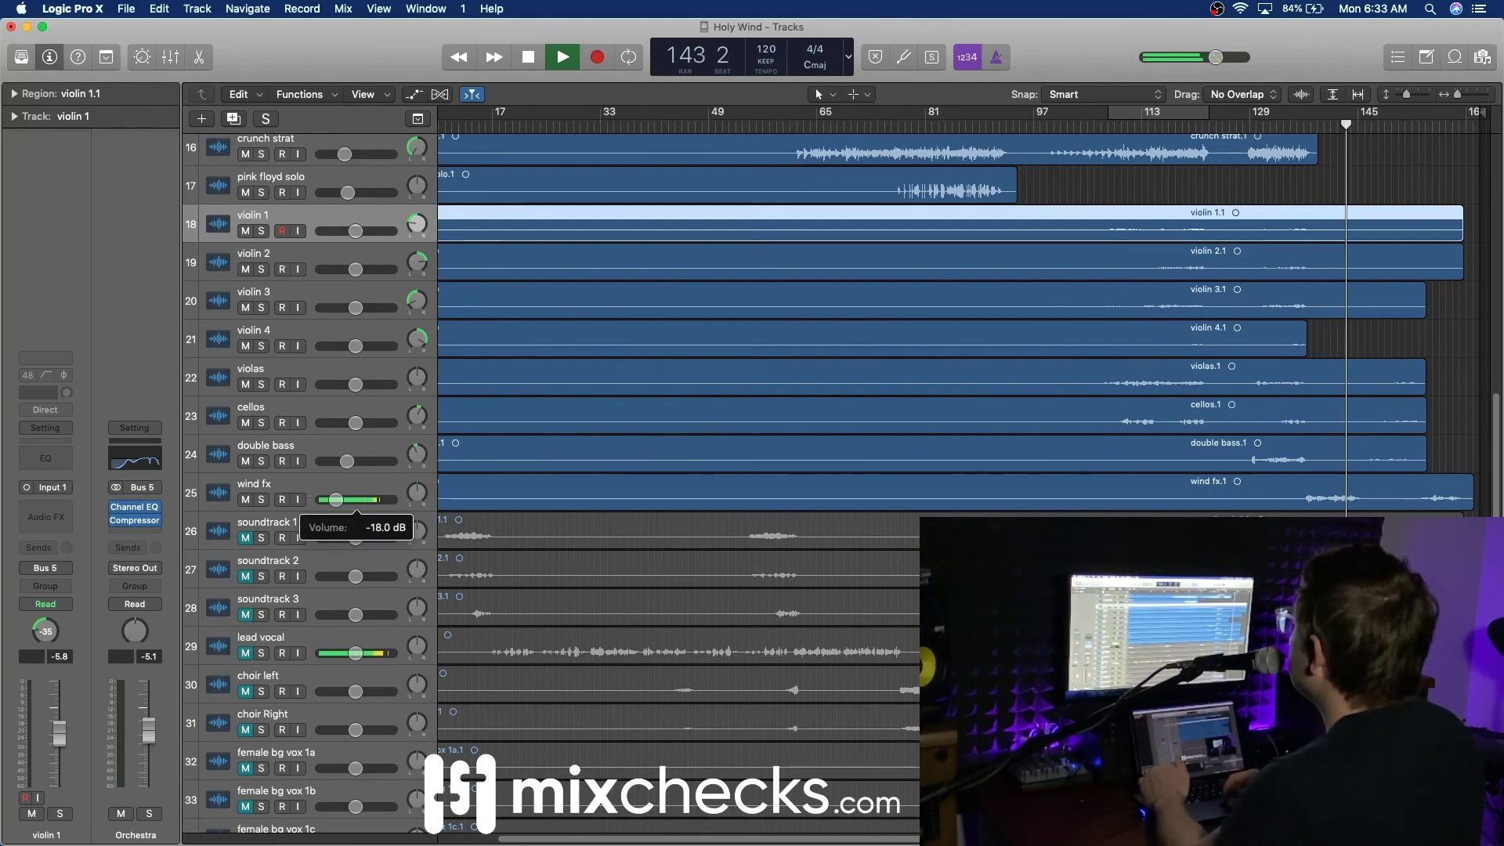
key("space")
Step: Select the wind fx track and add a Channel EQ to it
left_click(302, 487)
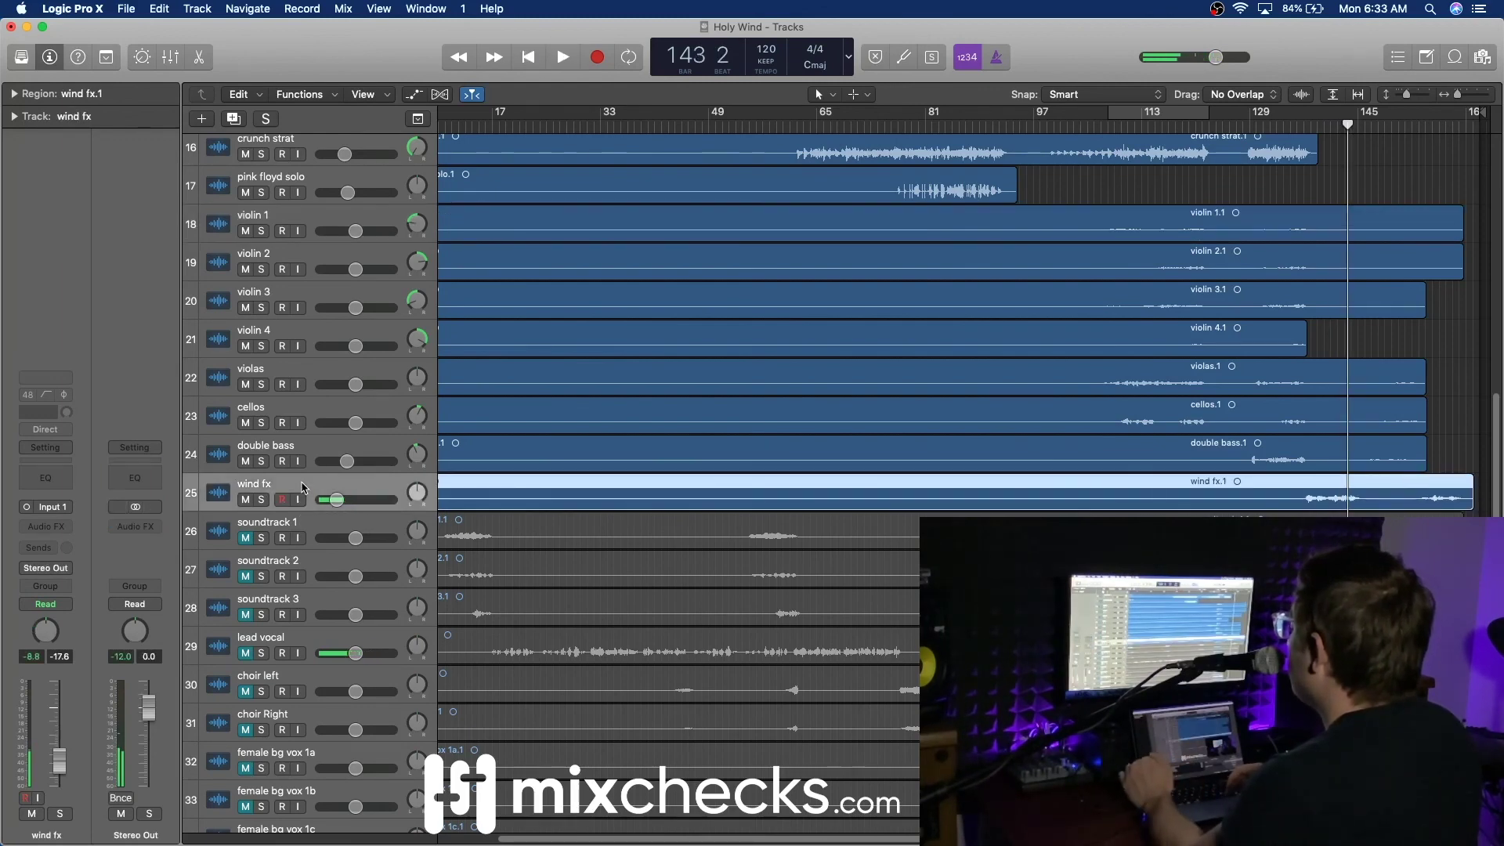
left_click(46, 478)
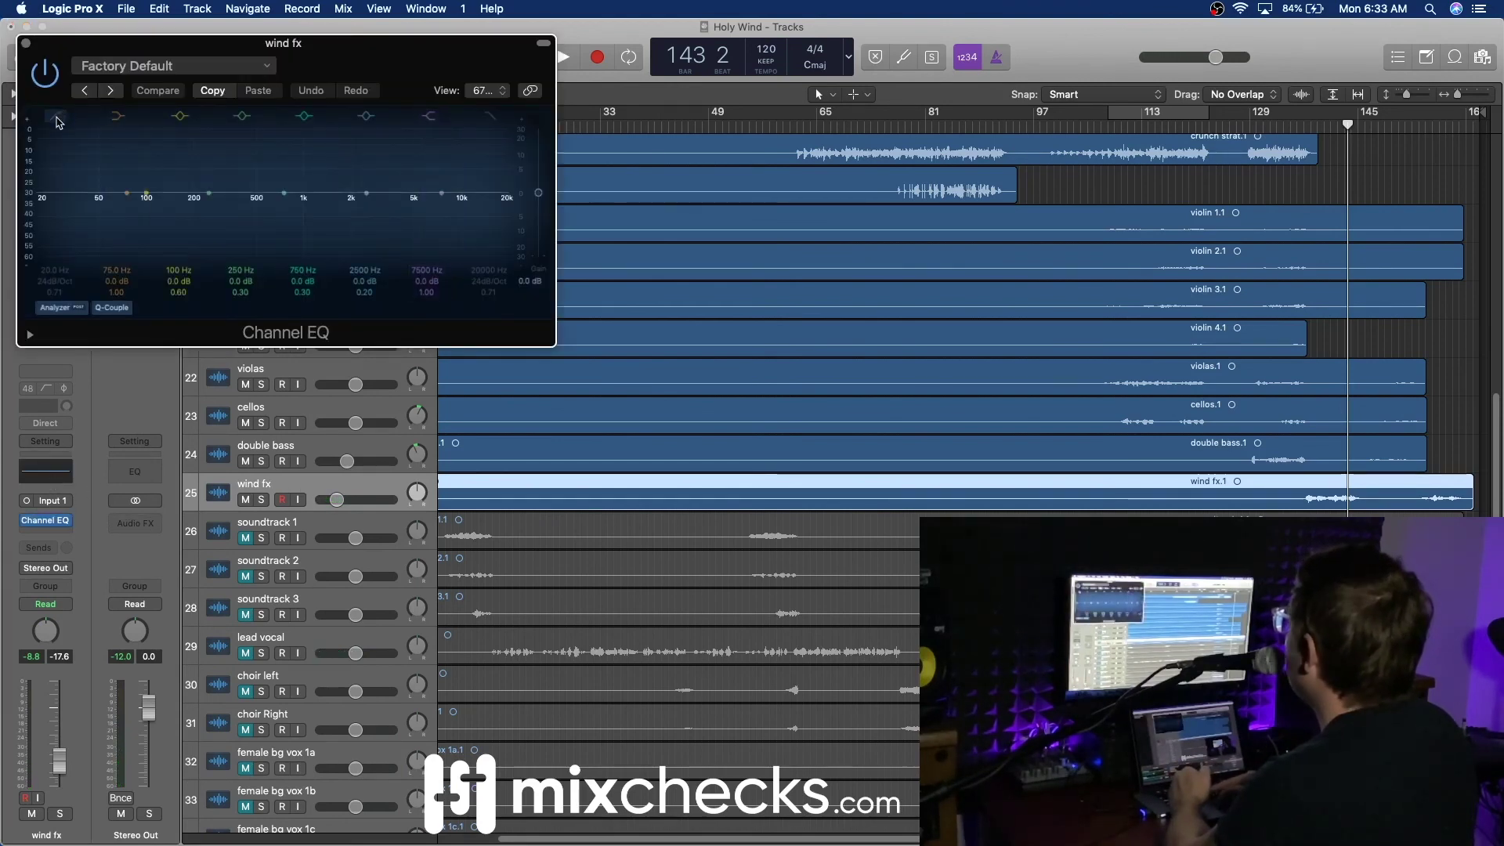